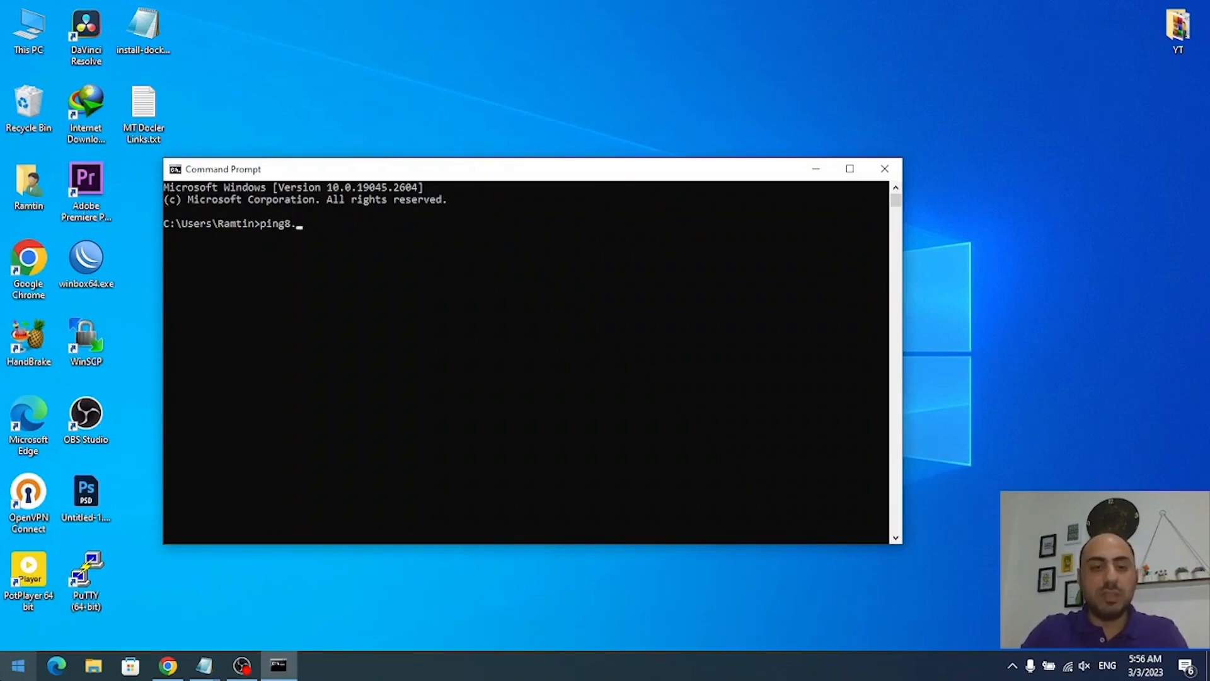
# - Run ping 8.8.8.8, confirm four replies with 0% loss, then close Command Prompt
pyautogui.press('Return')
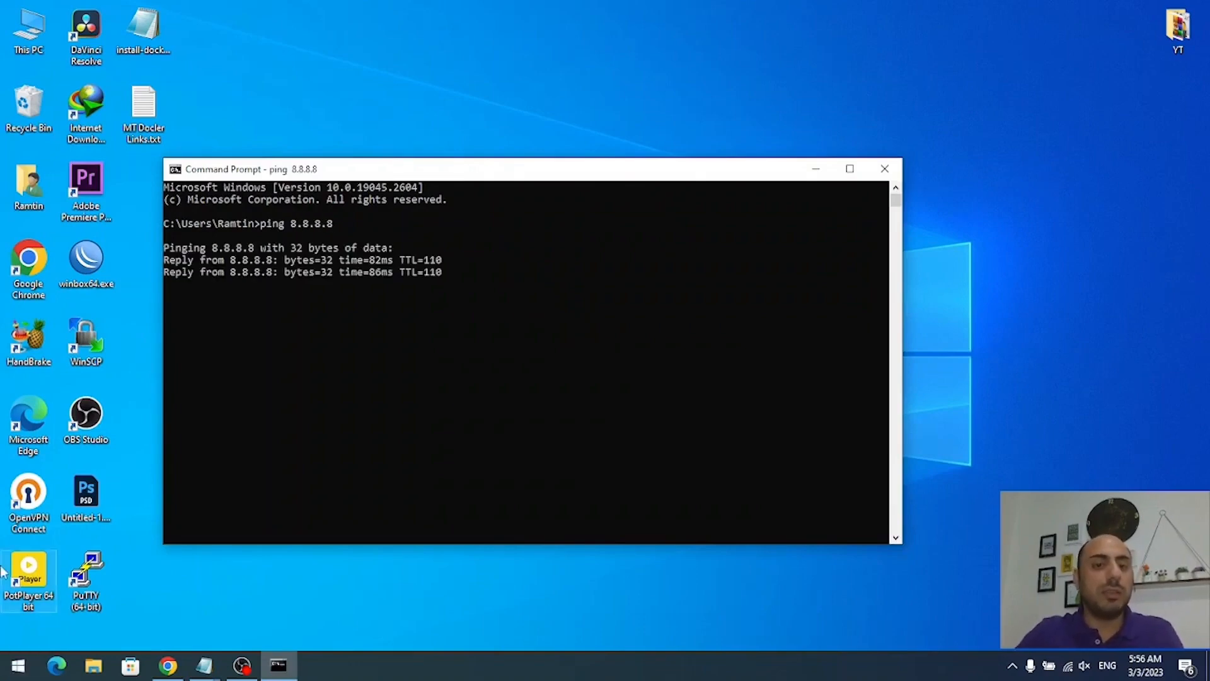
pyautogui.click(884, 169)
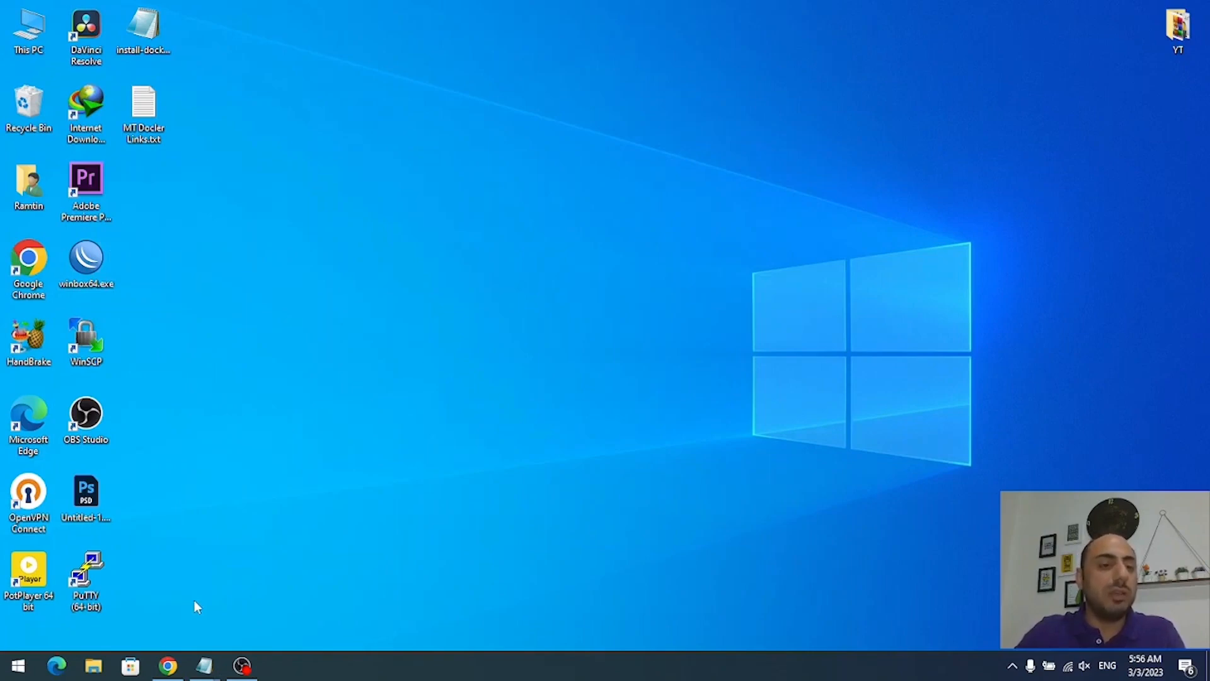
# - View the WinBox download options in Chrome, then launch winbox64.exe from the desktop
pyautogui.click(168, 665)
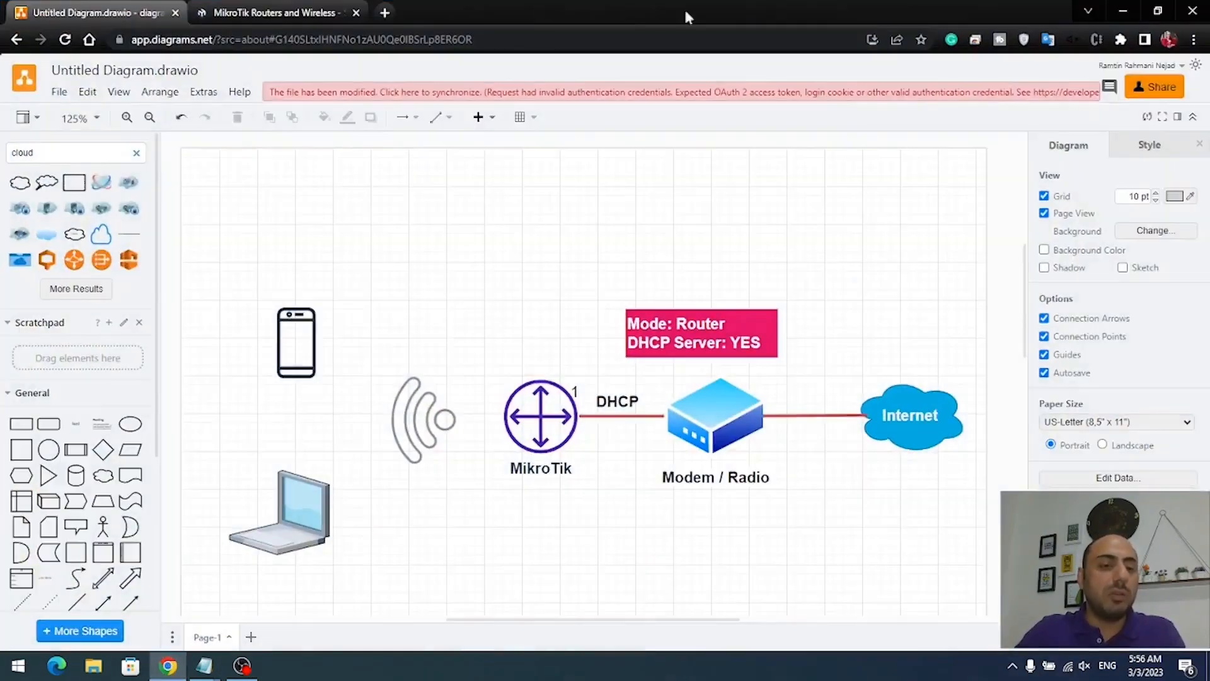
pyautogui.click(301, 8)
pyautogui.click(276, 395)
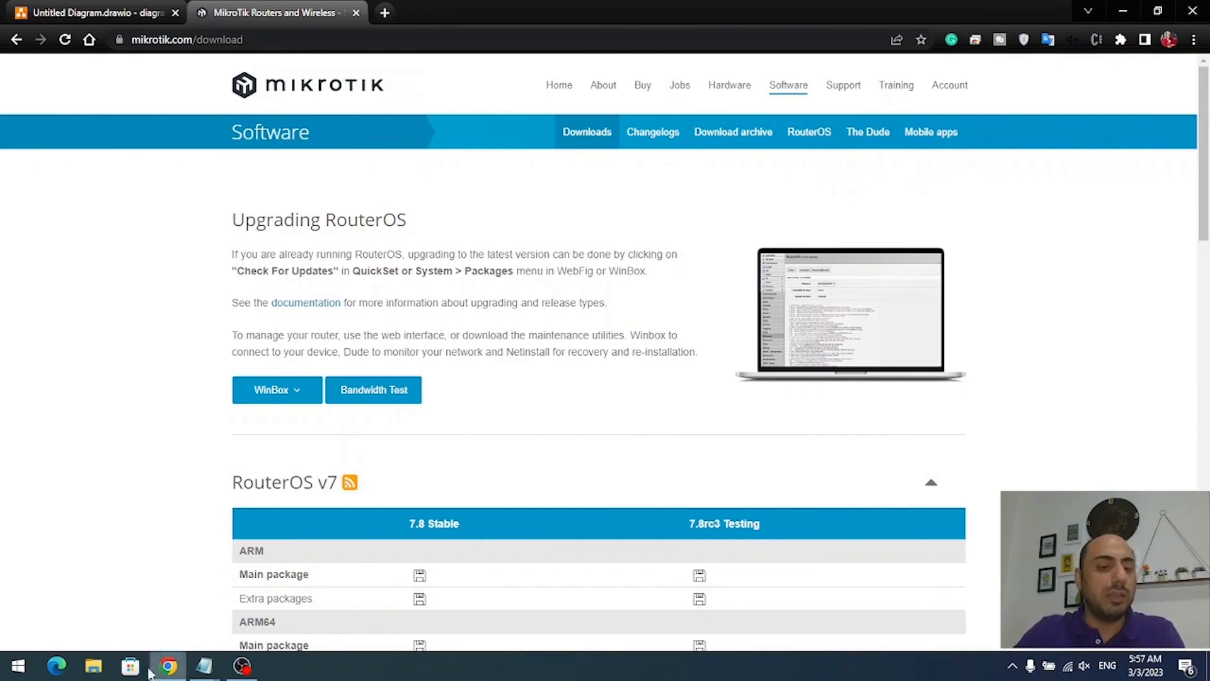
pyautogui.click(169, 668)
pyautogui.doubleClick(85, 258)
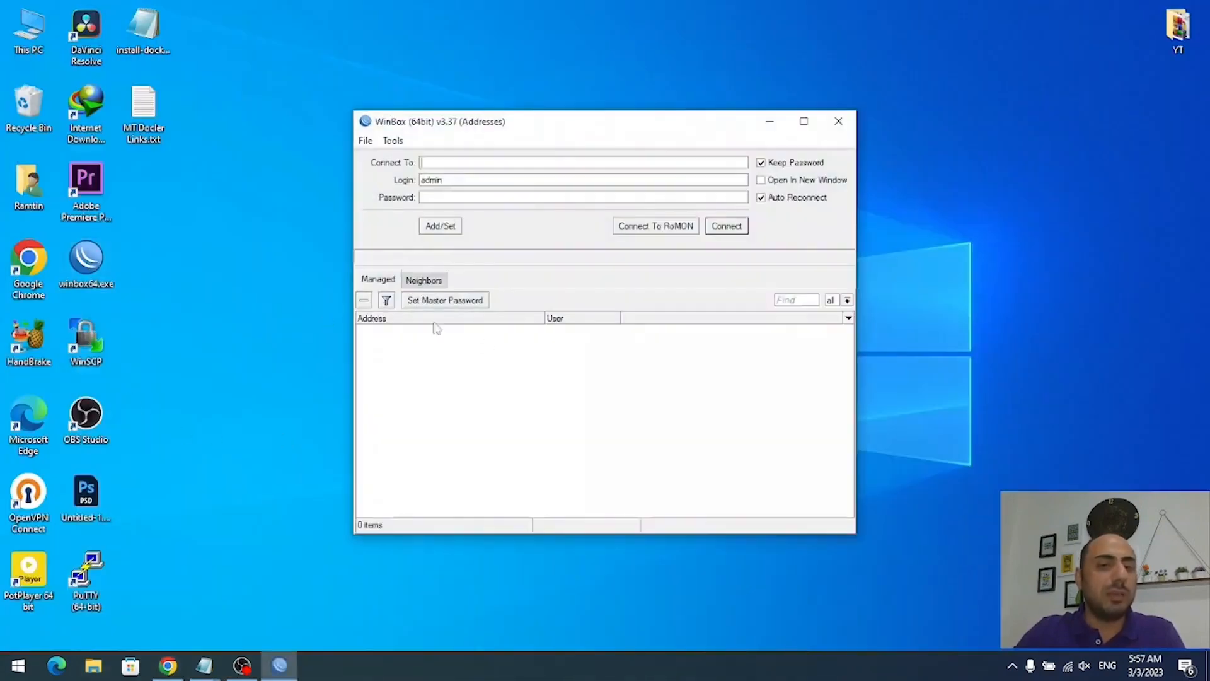
# - Connect to the MikroTik router discovered in Neighbors at 192.168.88.1
pyautogui.click(424, 280)
pyautogui.click(404, 332)
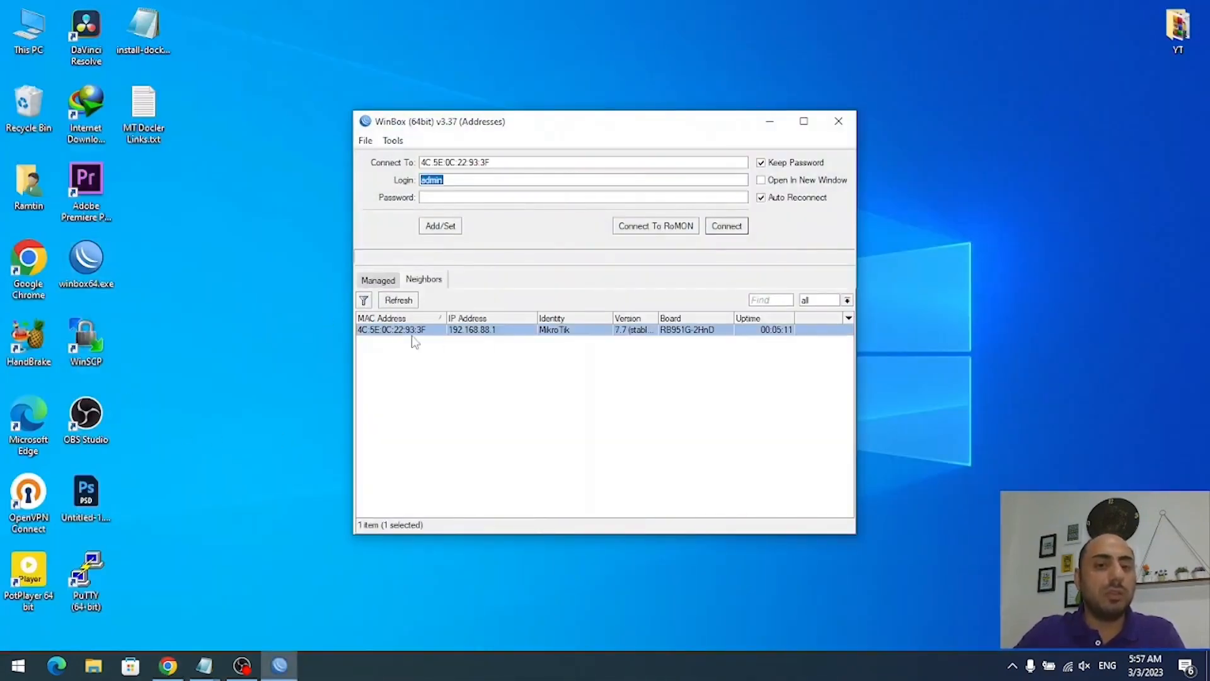
pyautogui.click(489, 331)
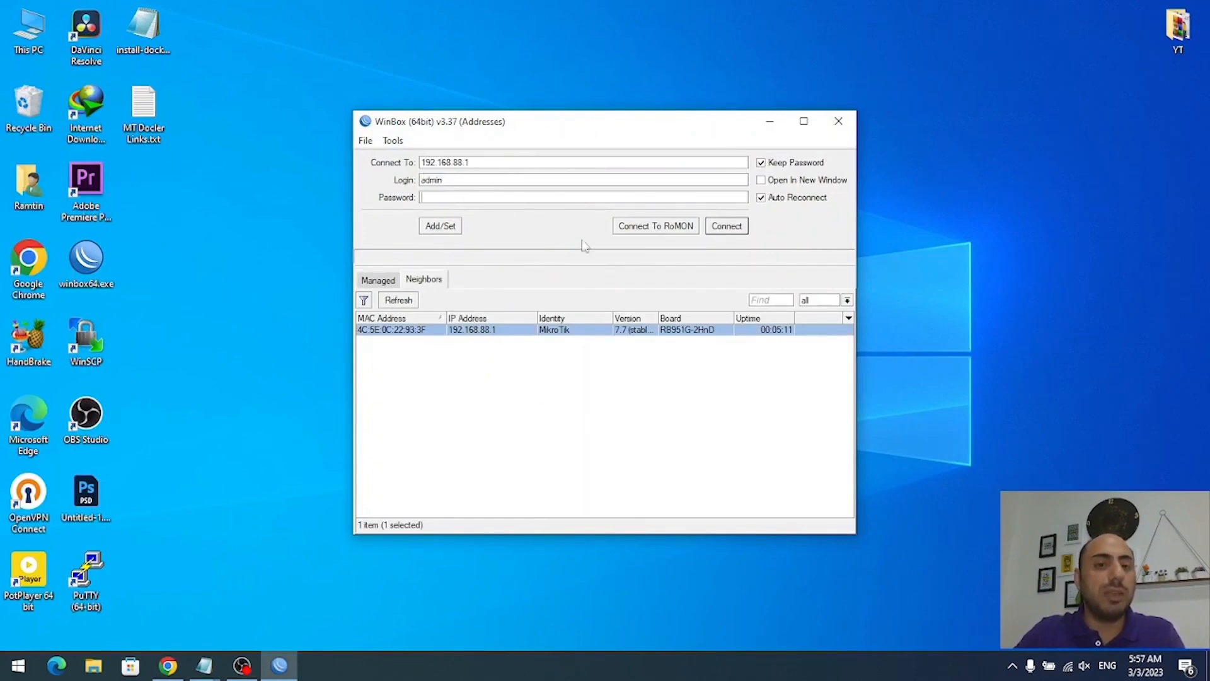
pyautogui.click(728, 229)
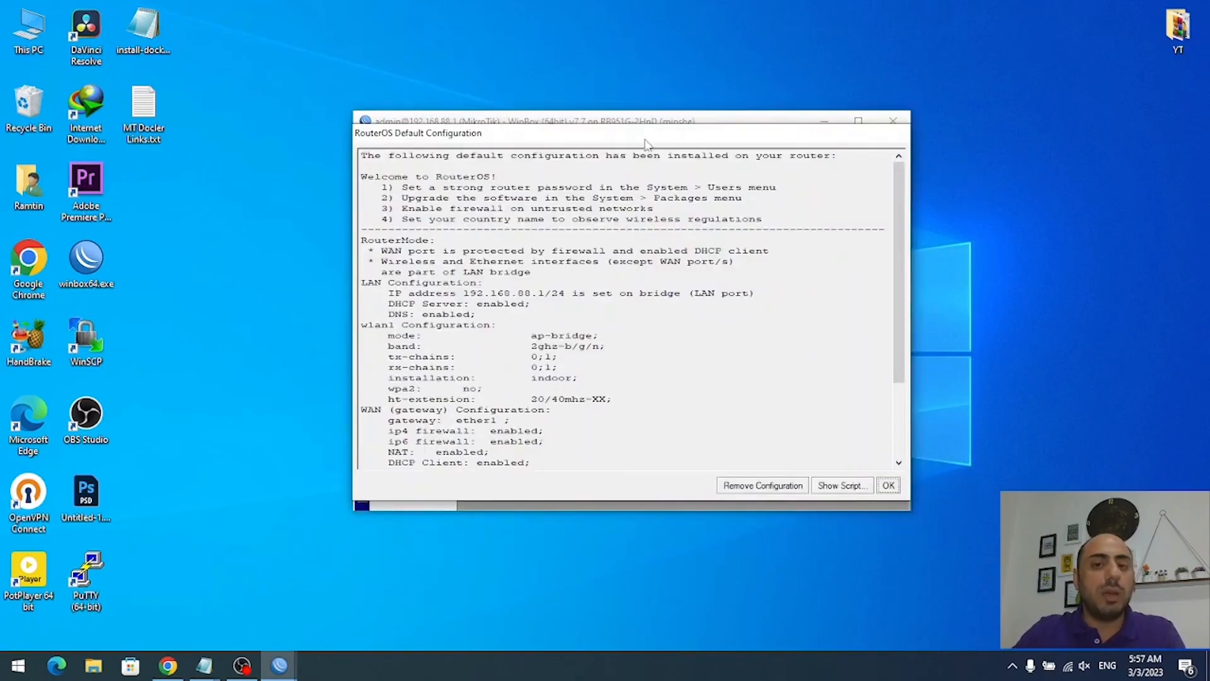
# - Read through the RouterOS default configuration notice, keep it, and skip the password change
pyautogui.moveTo(642, 140); pyautogui.dragTo(477, 117)
pyautogui.scroll(-4, 501, 239)
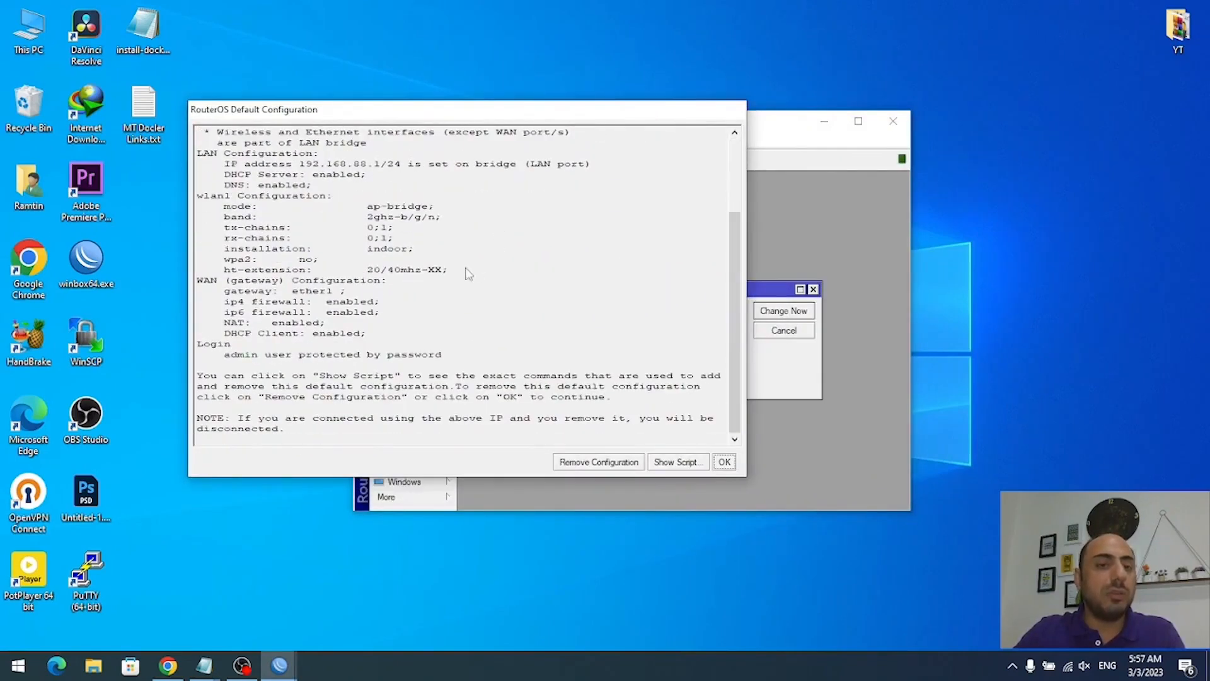
pyautogui.scroll(3, 409, 315)
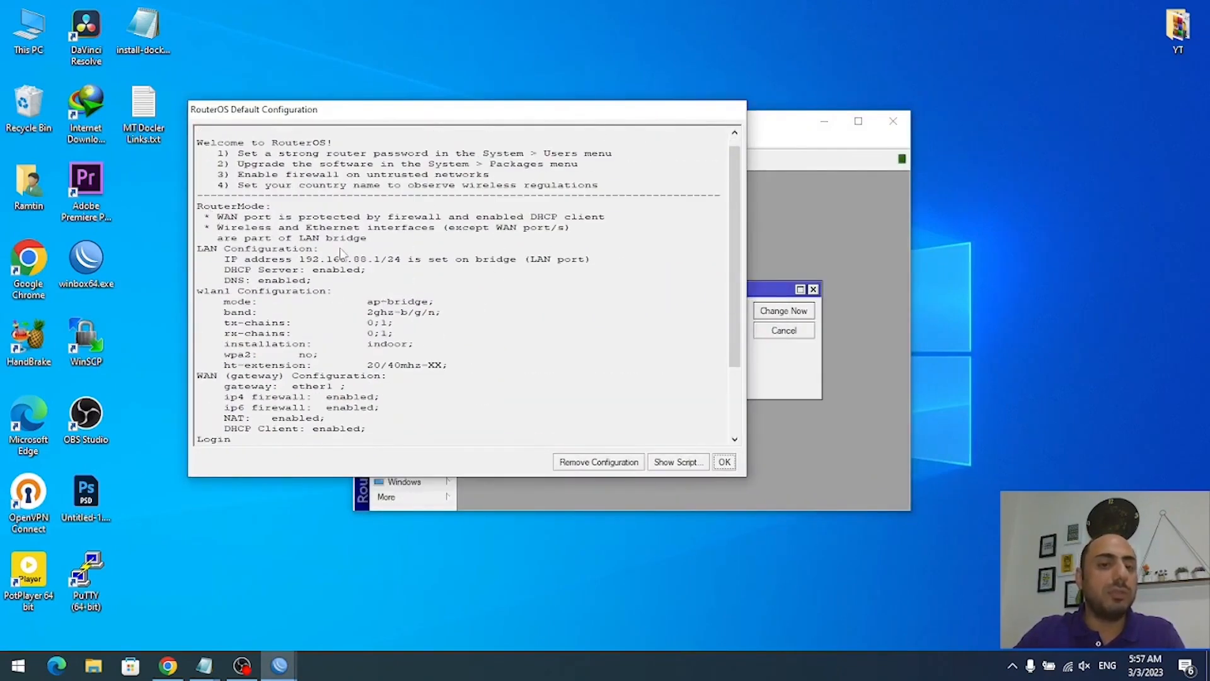
pyautogui.scroll(-3, 340, 252)
pyautogui.scroll(3, 421, 296)
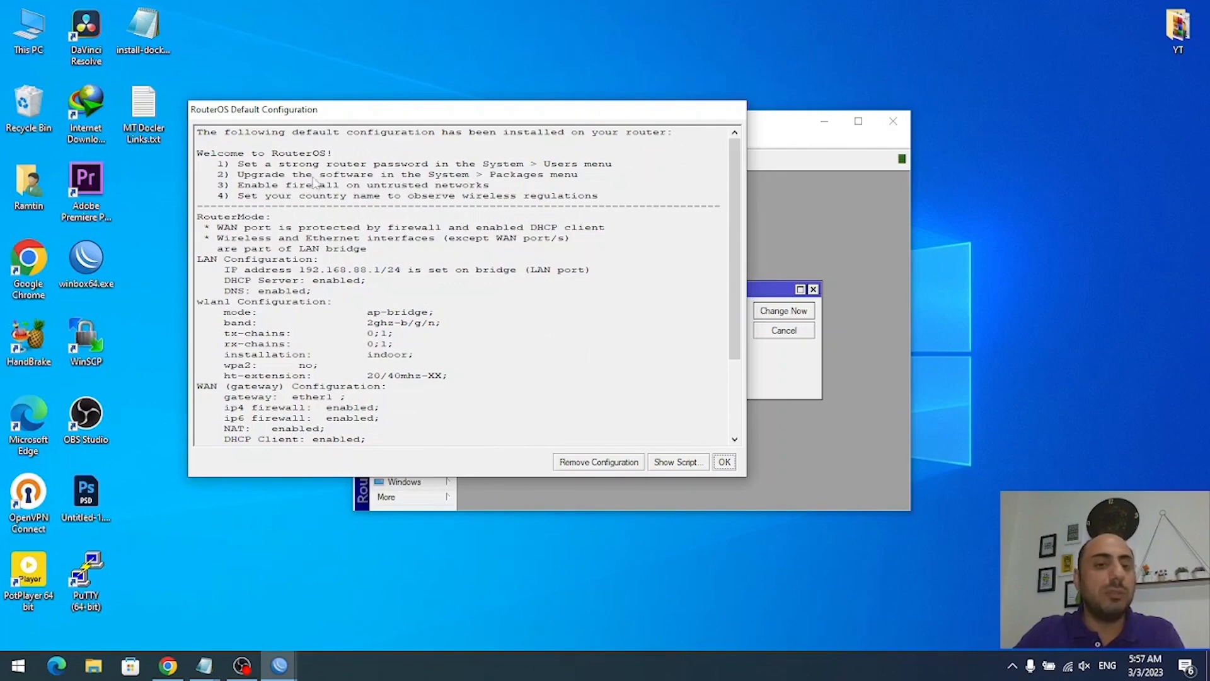
pyautogui.click(724, 462)
pyautogui.click(782, 331)
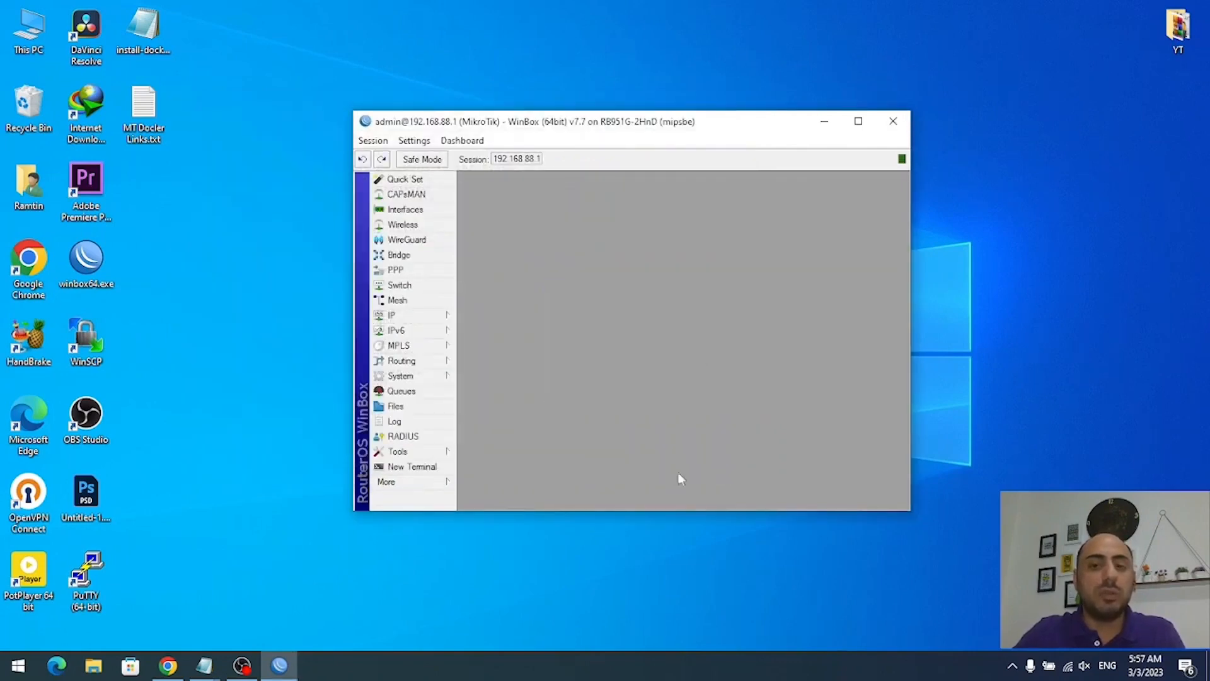
# - Review IP Addresses, selecting 192.168.88.1/24 on the bridge and 192.168.3.127 on ether1
pyautogui.click(858, 121)
pyautogui.click(60, 350)
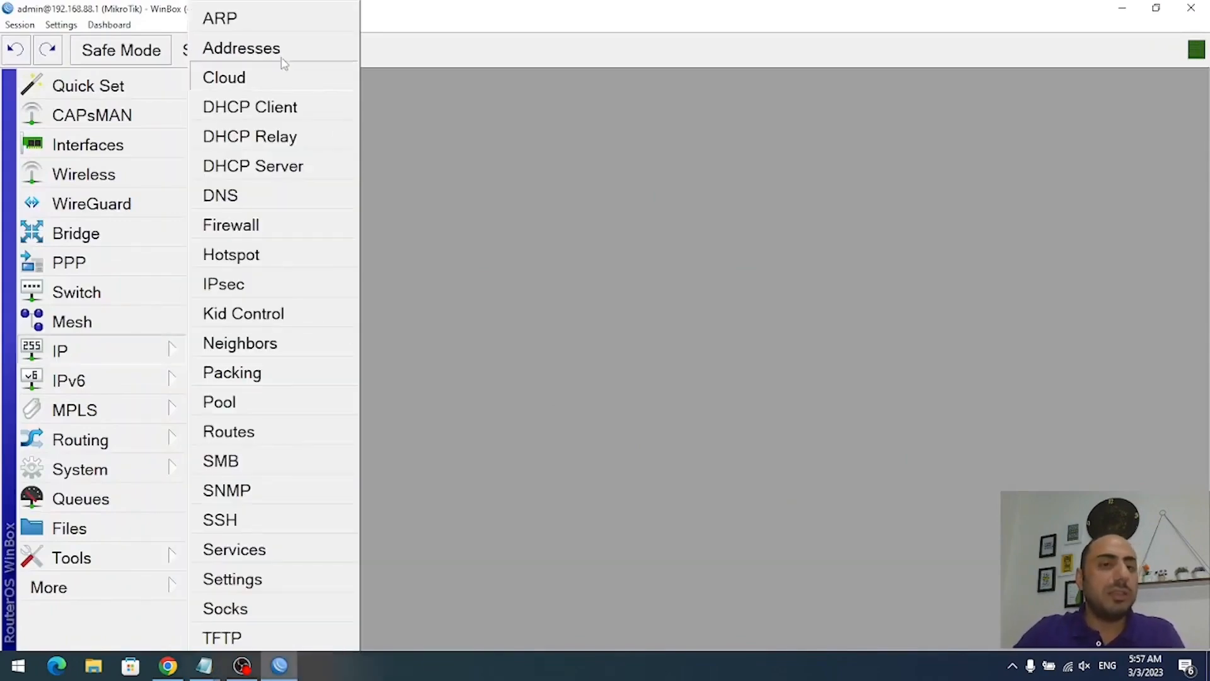
pyautogui.click(243, 46)
pyautogui.click(678, 252)
pyautogui.click(624, 205)
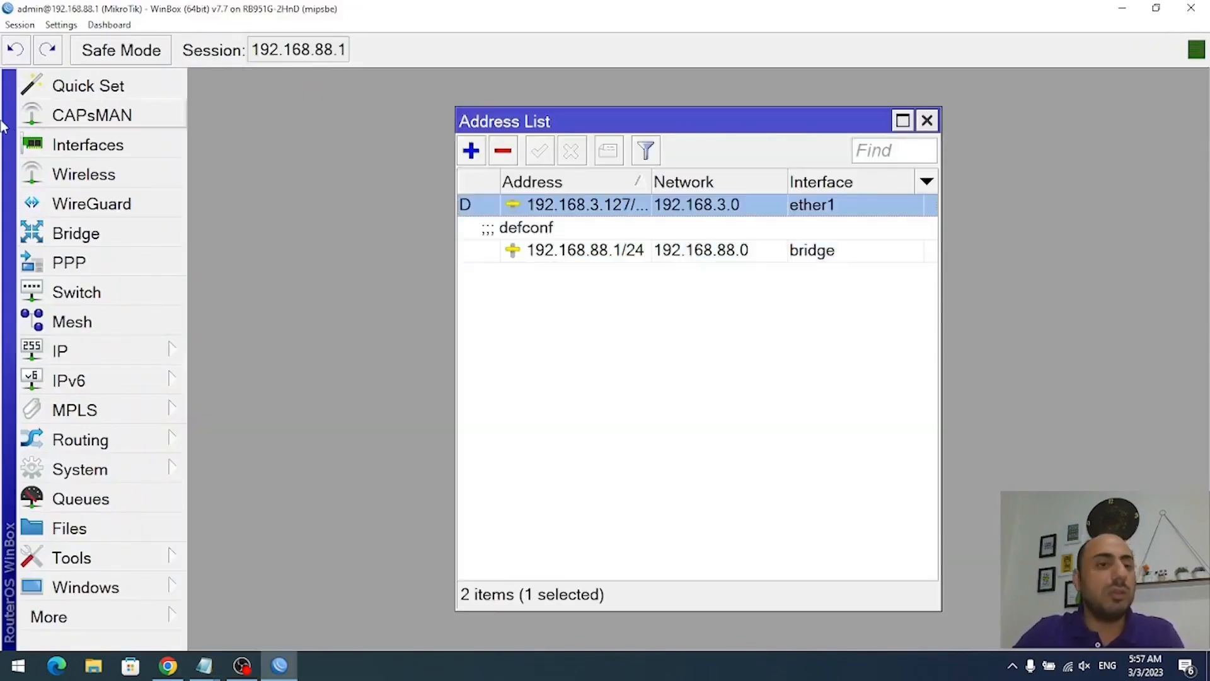
# - Open wlan1's Wireless tab and select its SSID MikroTik-22933F
pyautogui.click(84, 174)
pyautogui.doubleClick(345, 223)
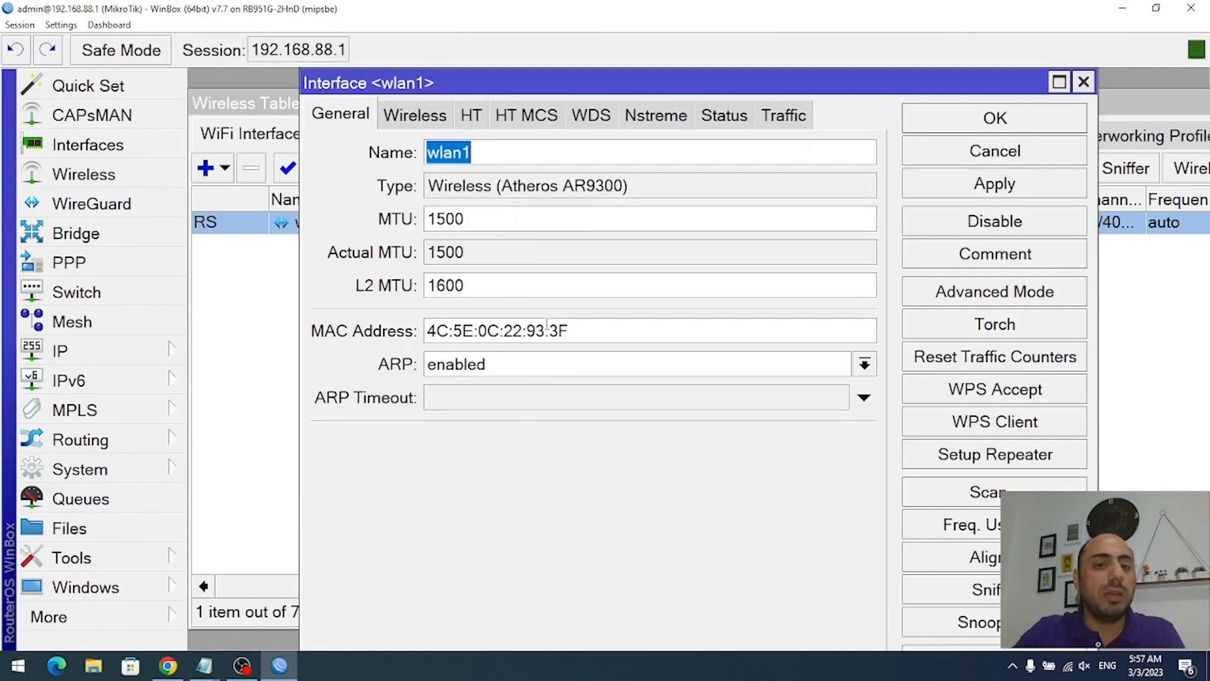
pyautogui.click(416, 115)
pyautogui.moveTo(607, 285); pyautogui.dragTo(459, 293)
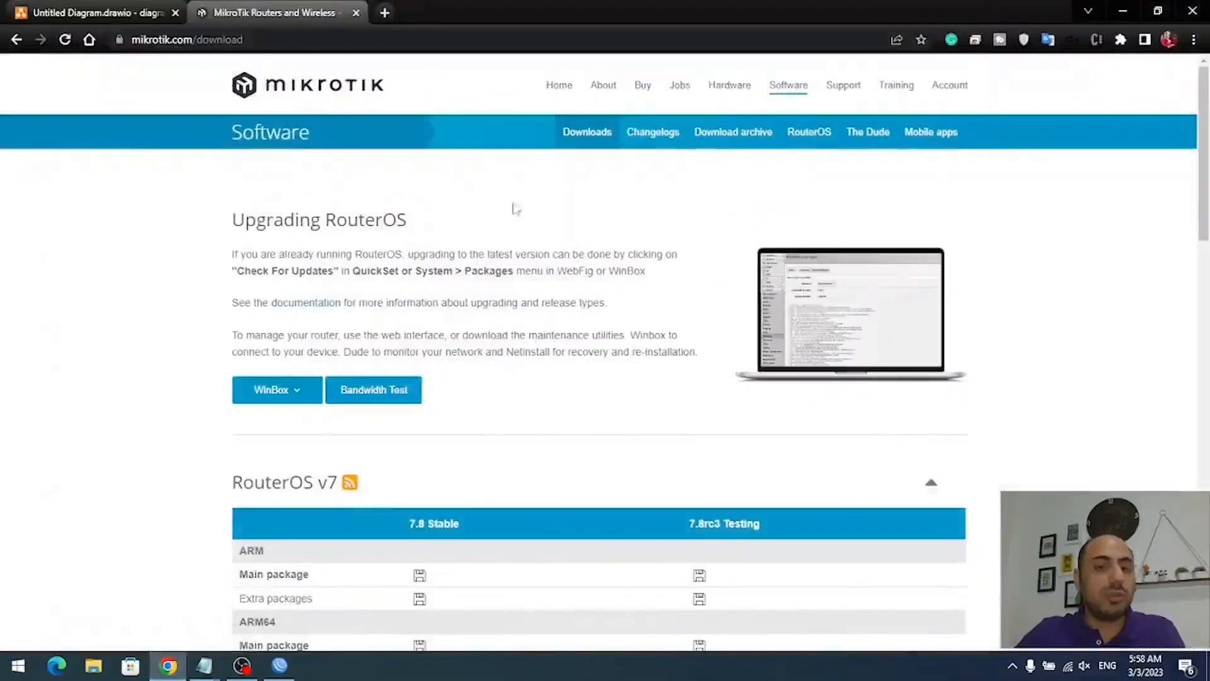
# - Look over the Untitled Diagram network diagram, then minimize Chrome back to wlan1's settings
pyautogui.click(89, 13)
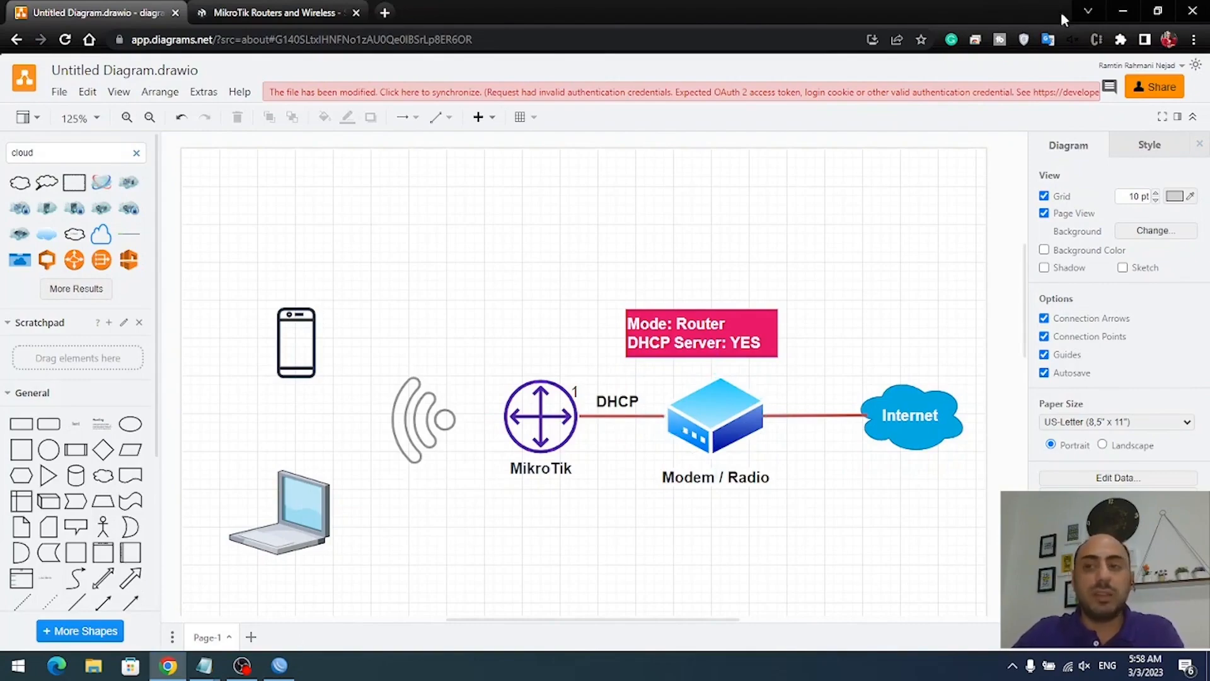
pyautogui.click(1123, 14)
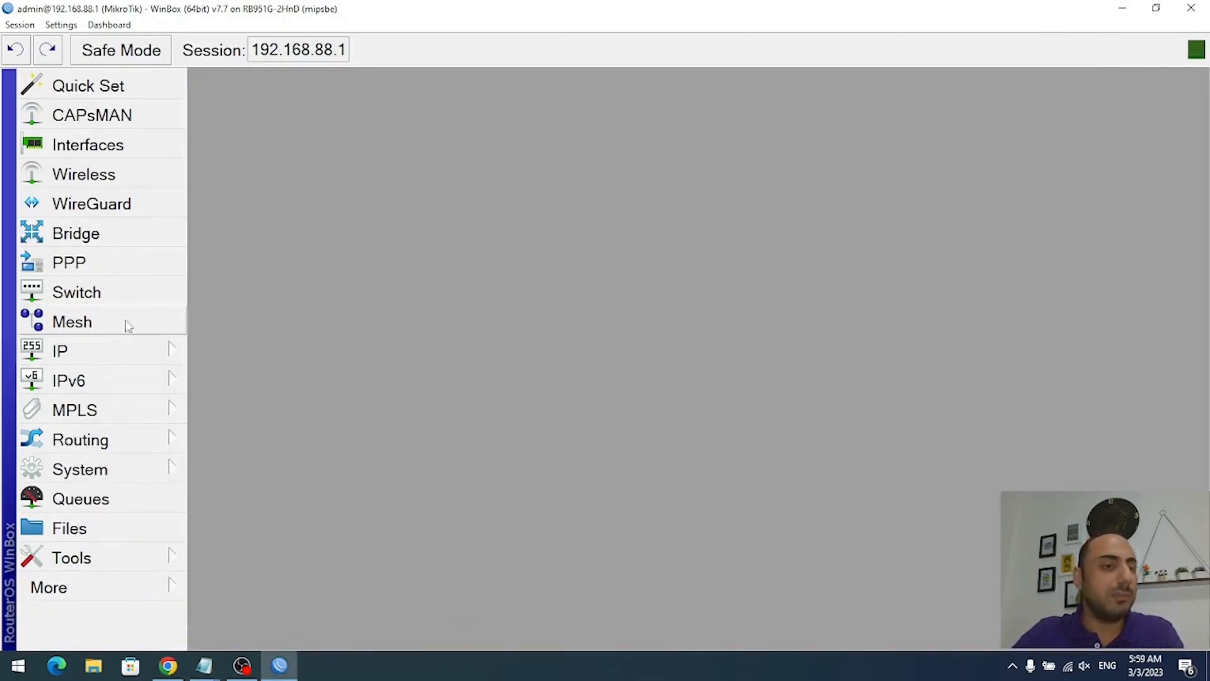
# - Reset the configuration with Do Not Backup and No Default Configuration ticked, confirming the reboot
pyautogui.click(114, 469)
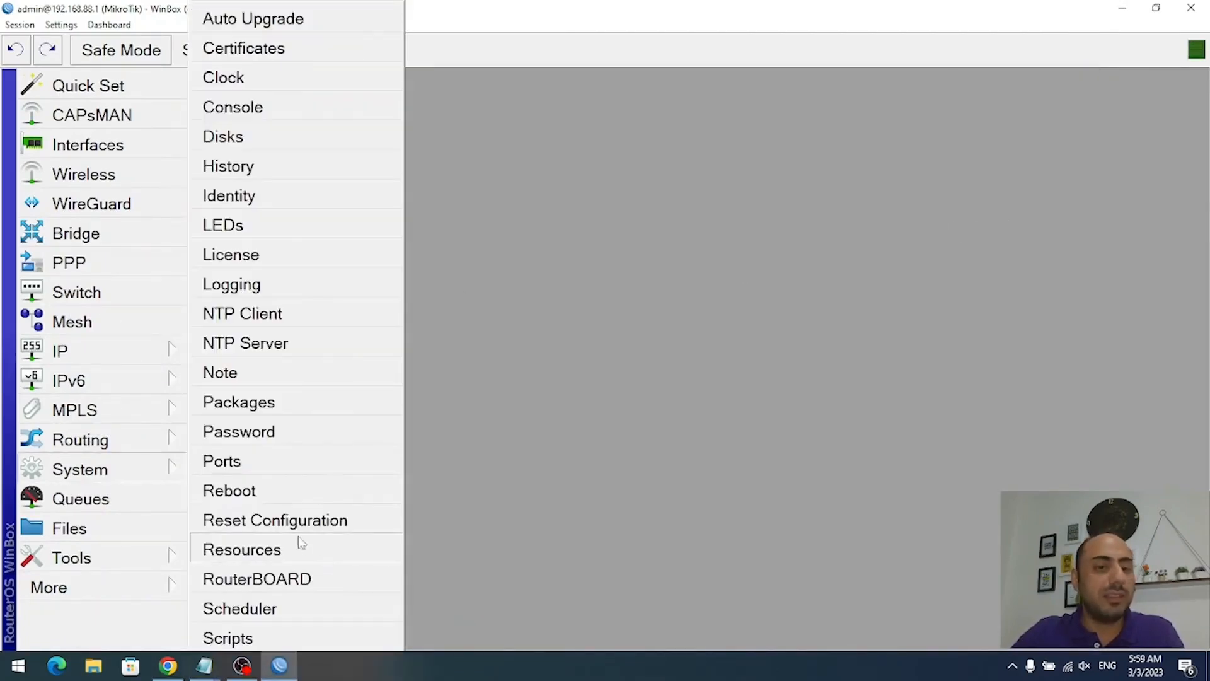
pyautogui.click(303, 526)
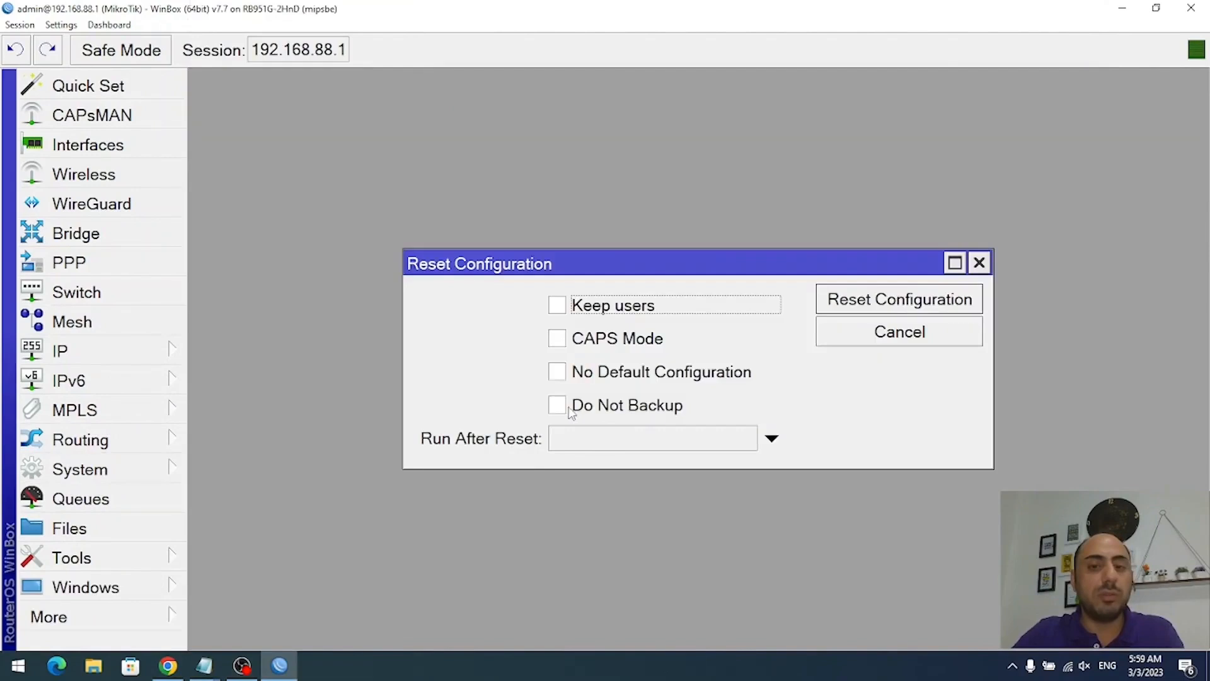
pyautogui.click(677, 405)
pyautogui.click(639, 373)
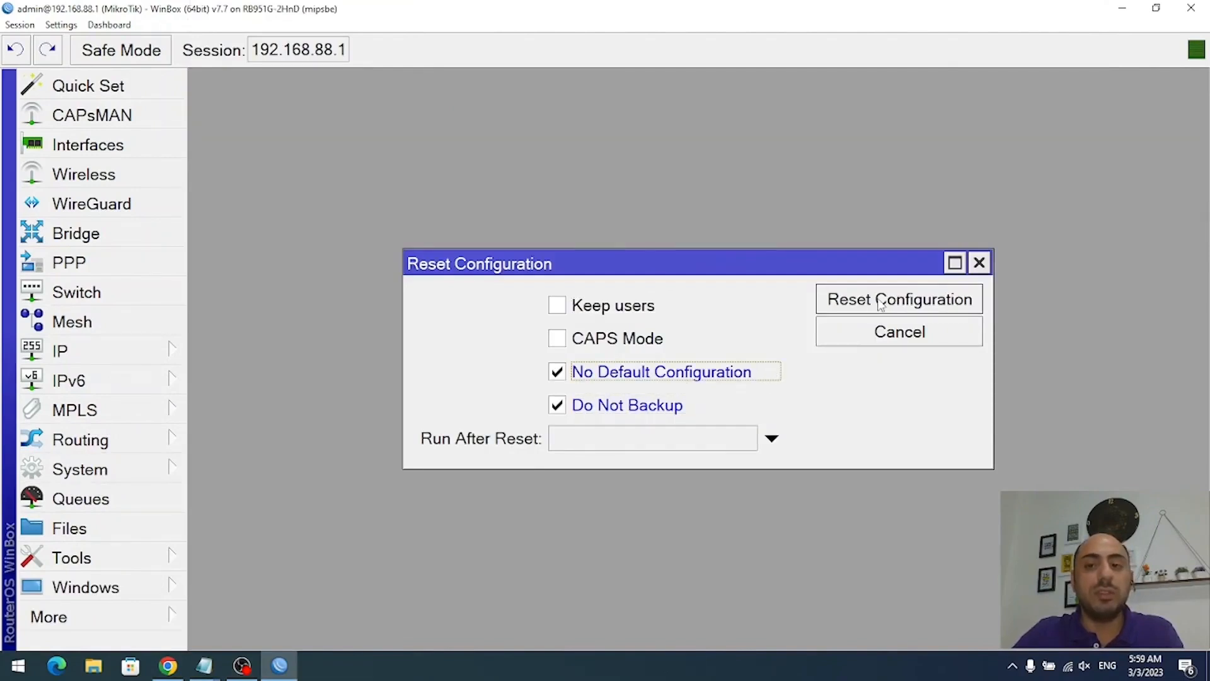
pyautogui.click(898, 301)
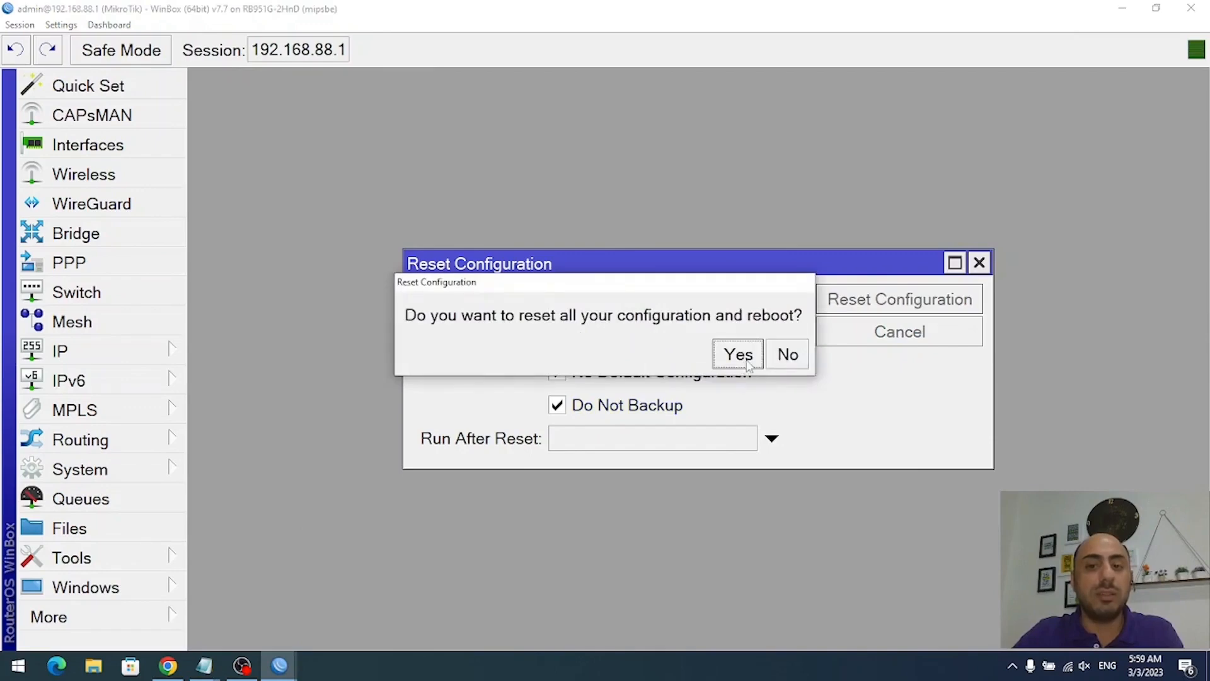
pyautogui.click(749, 364)
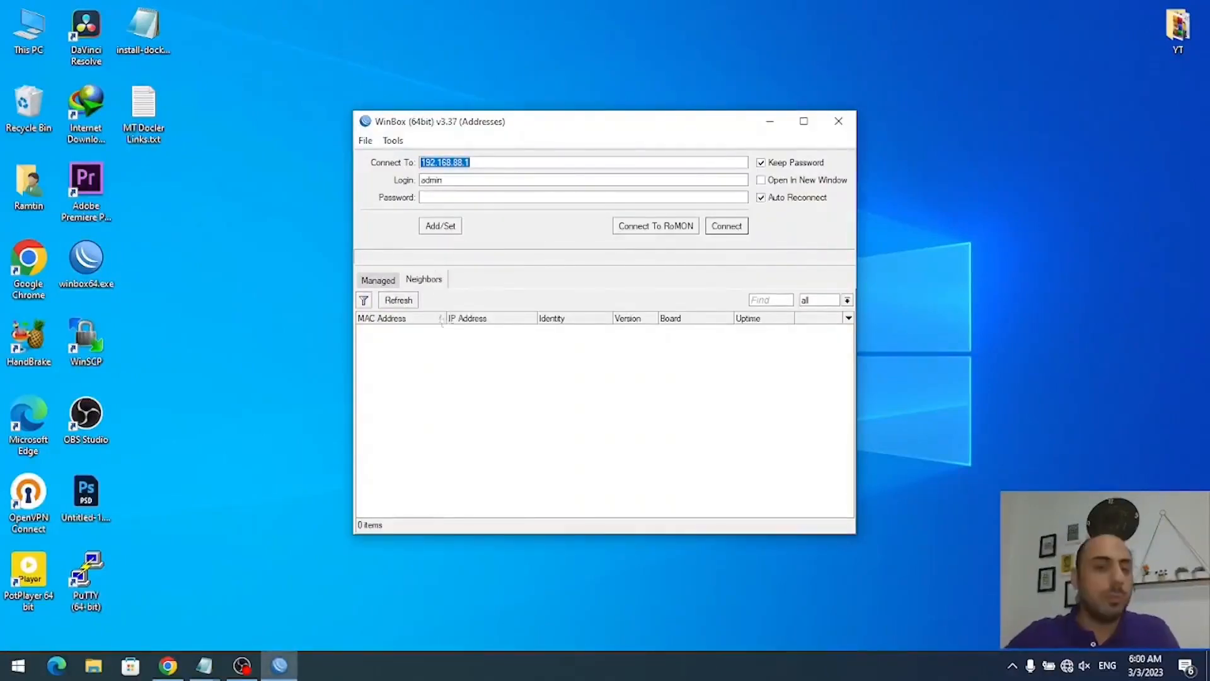
# - Reconnect to the router via MAC 4C:5E:0C:22:93:3B and save a new admin password
pyautogui.click(416, 303)
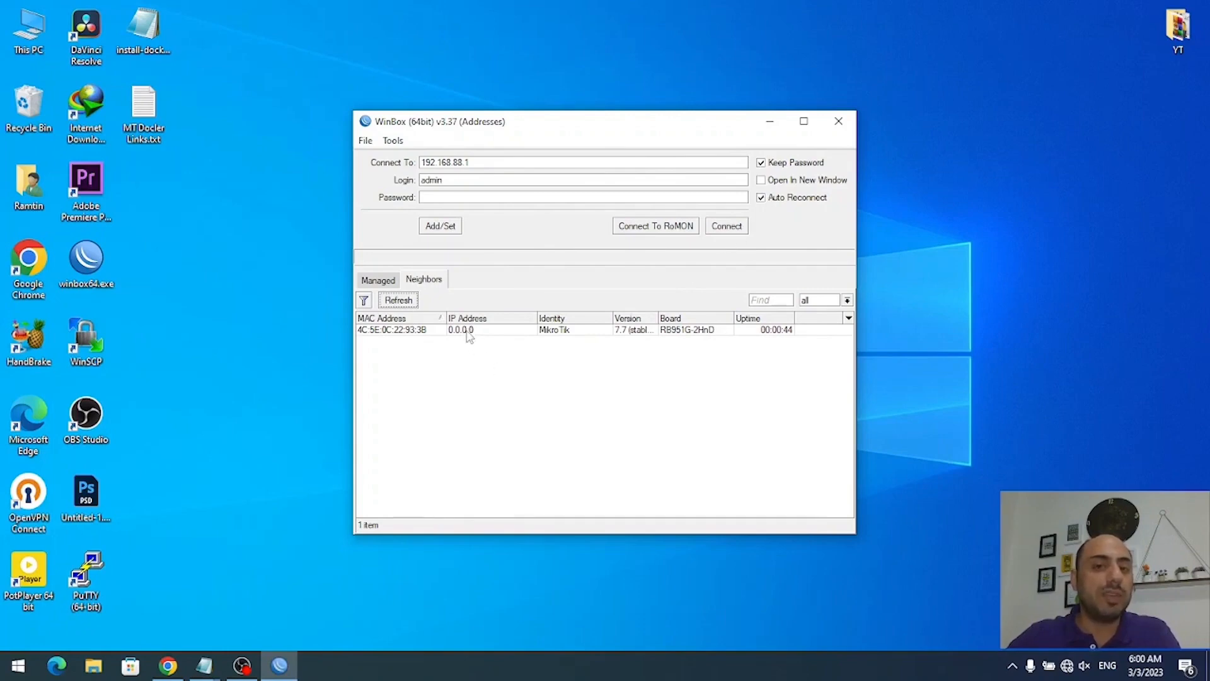
pyautogui.doubleClick(467, 334)
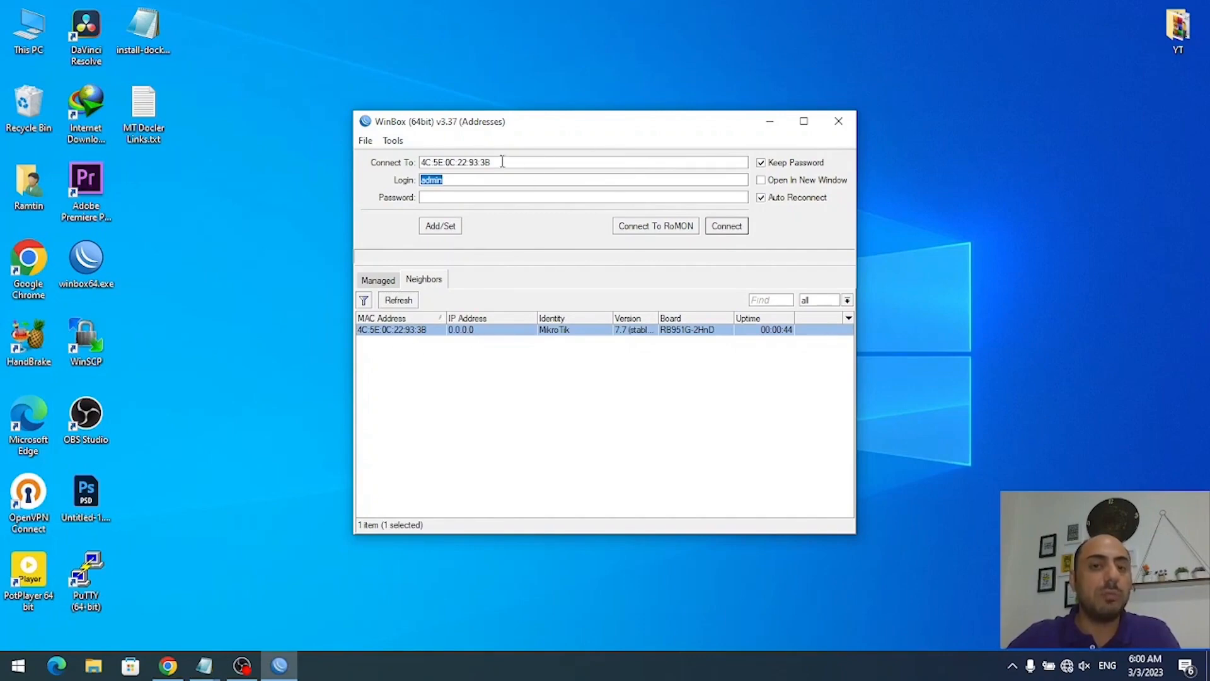
pyautogui.click(737, 235)
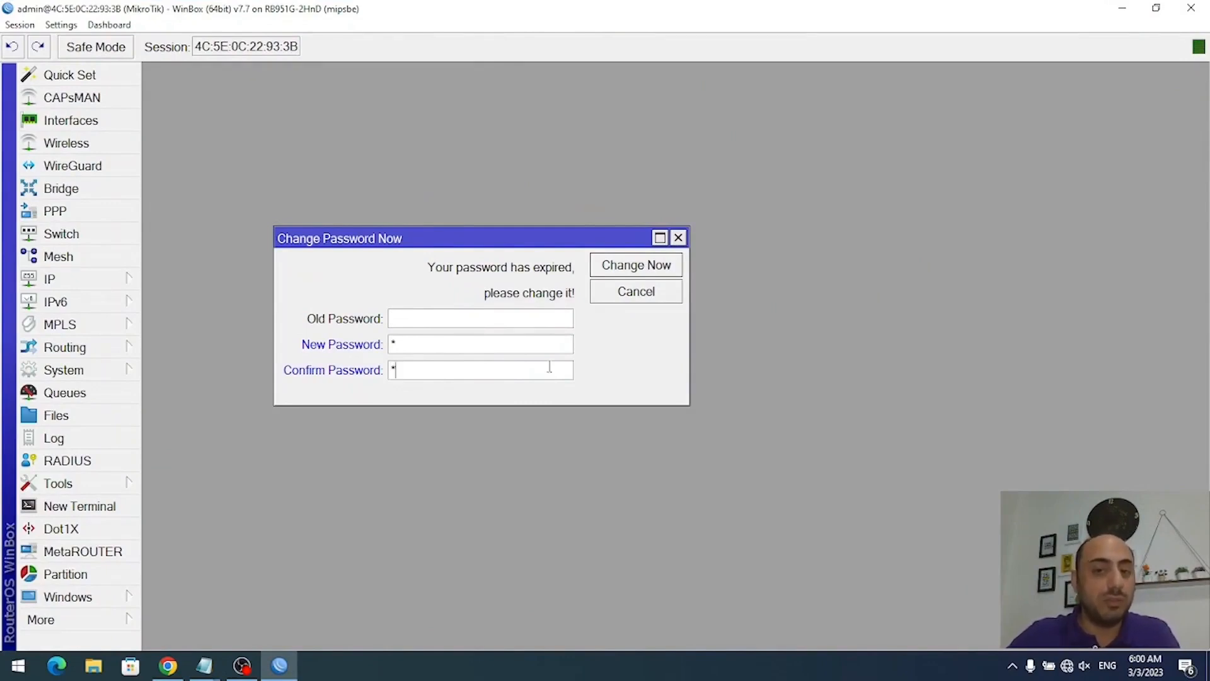
pyautogui.click(648, 272)
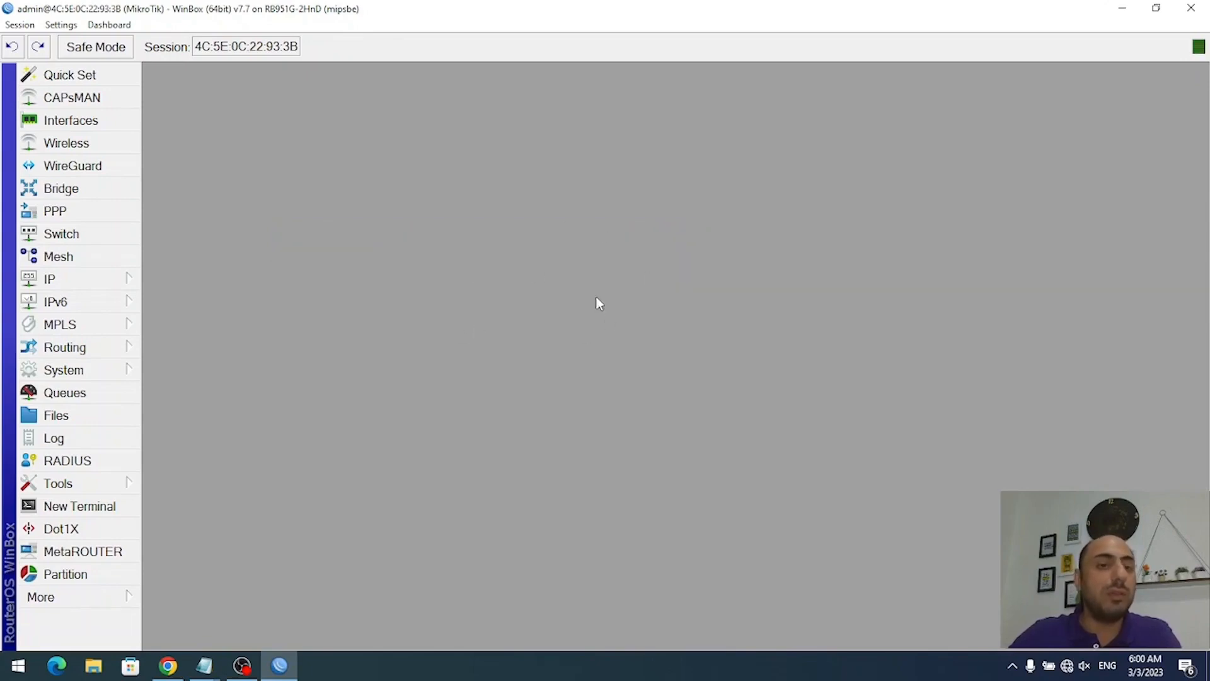
# - Add a DHCP client on ether1 with Use Peer DNS unchecked and Add Default Route yes
pyautogui.click(168, 666)
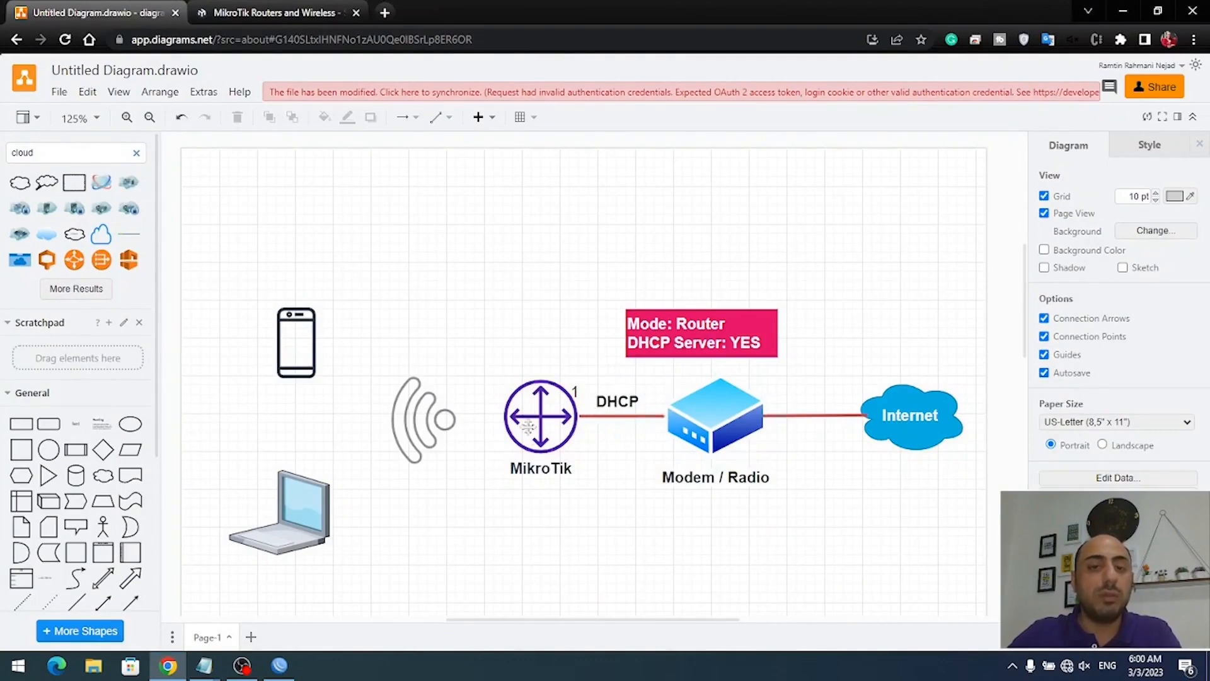
pyautogui.click(280, 666)
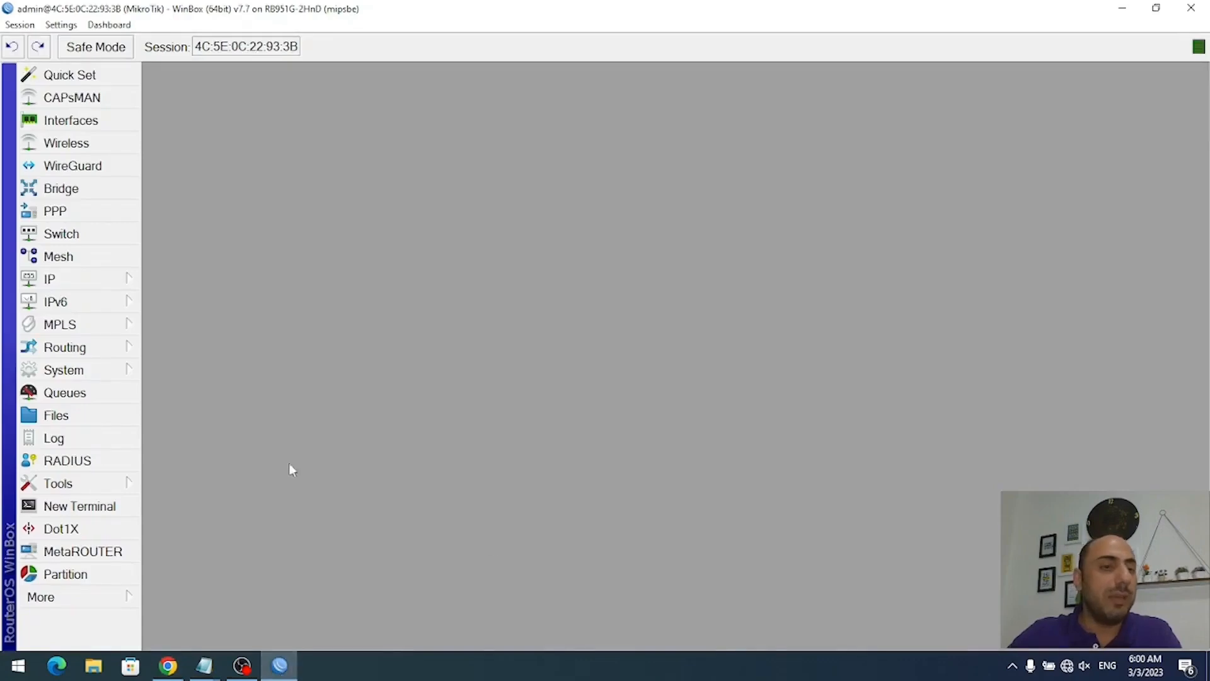
pyautogui.click(92, 279)
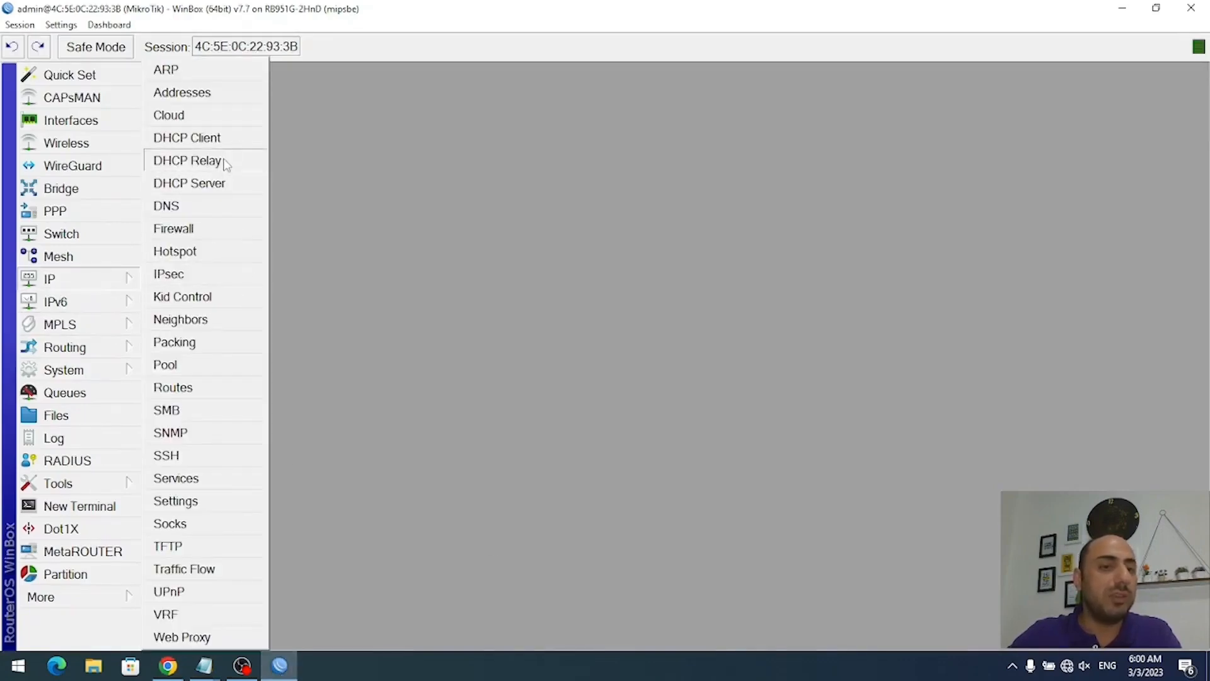
pyautogui.click(226, 140)
pyautogui.click(424, 209)
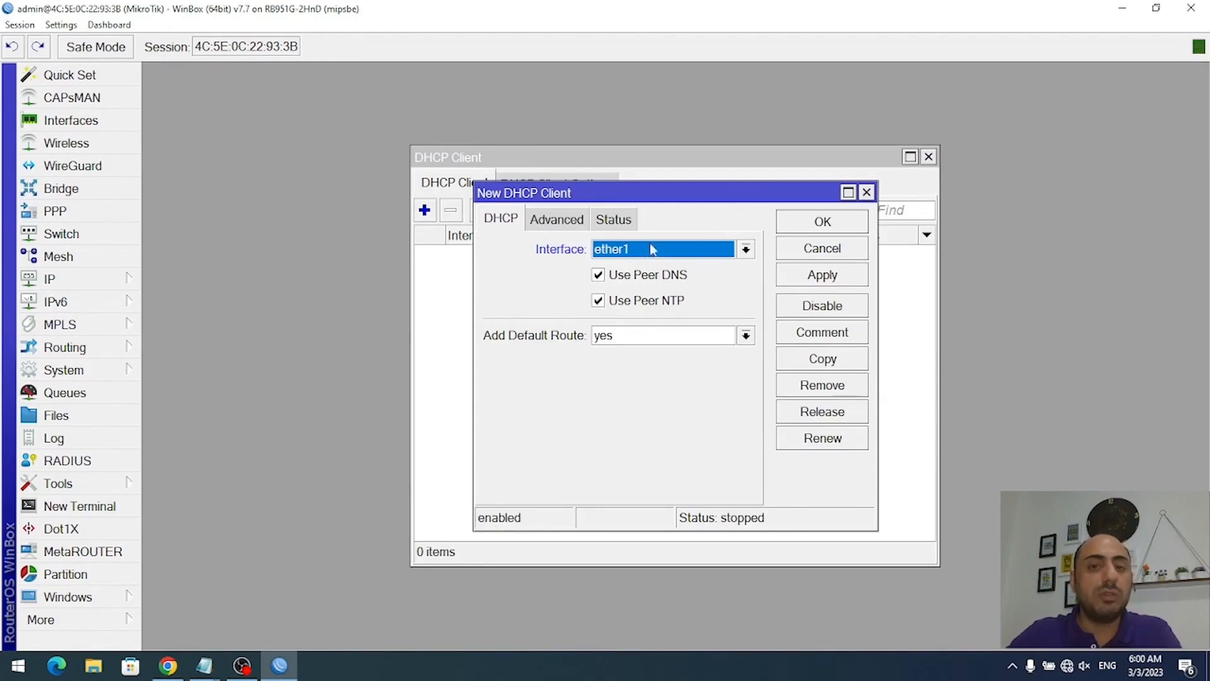
pyautogui.click(168, 666)
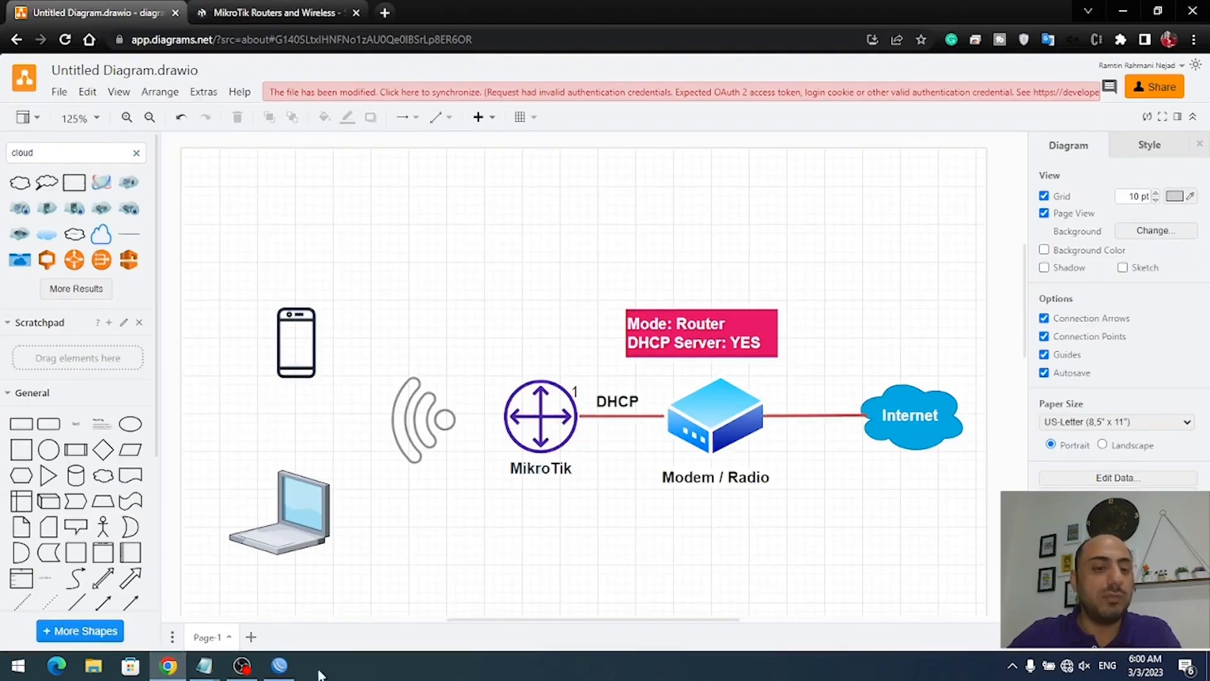
pyautogui.click(280, 666)
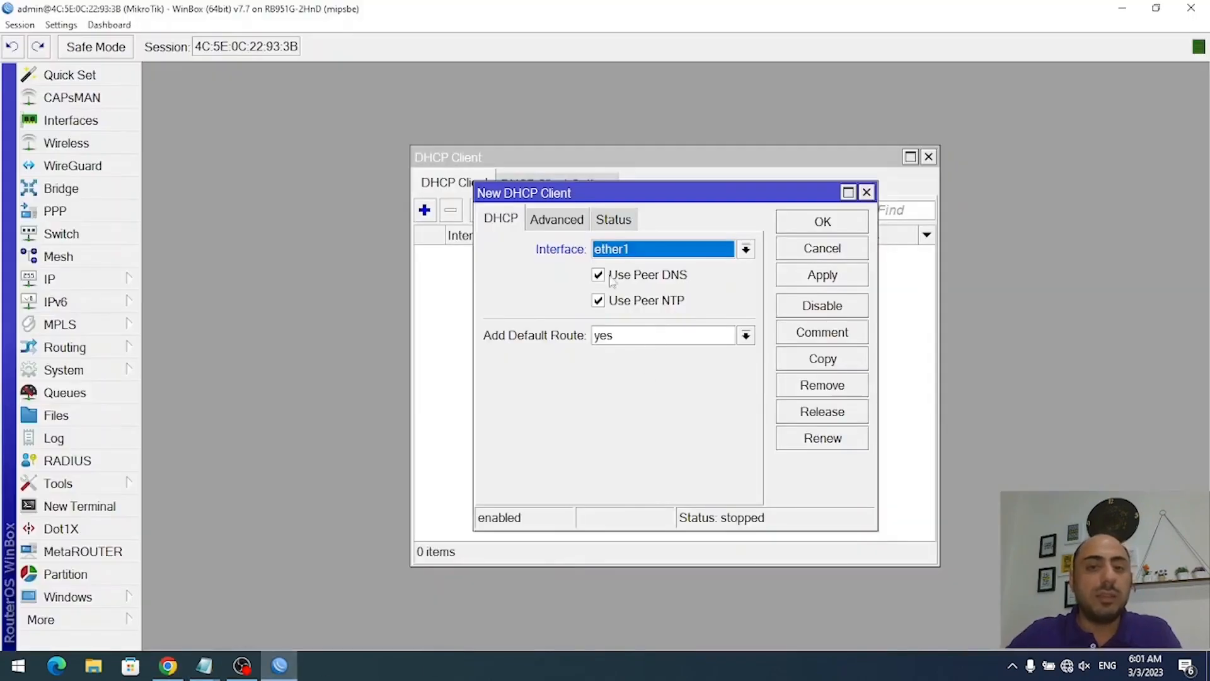
pyautogui.press('Tab')
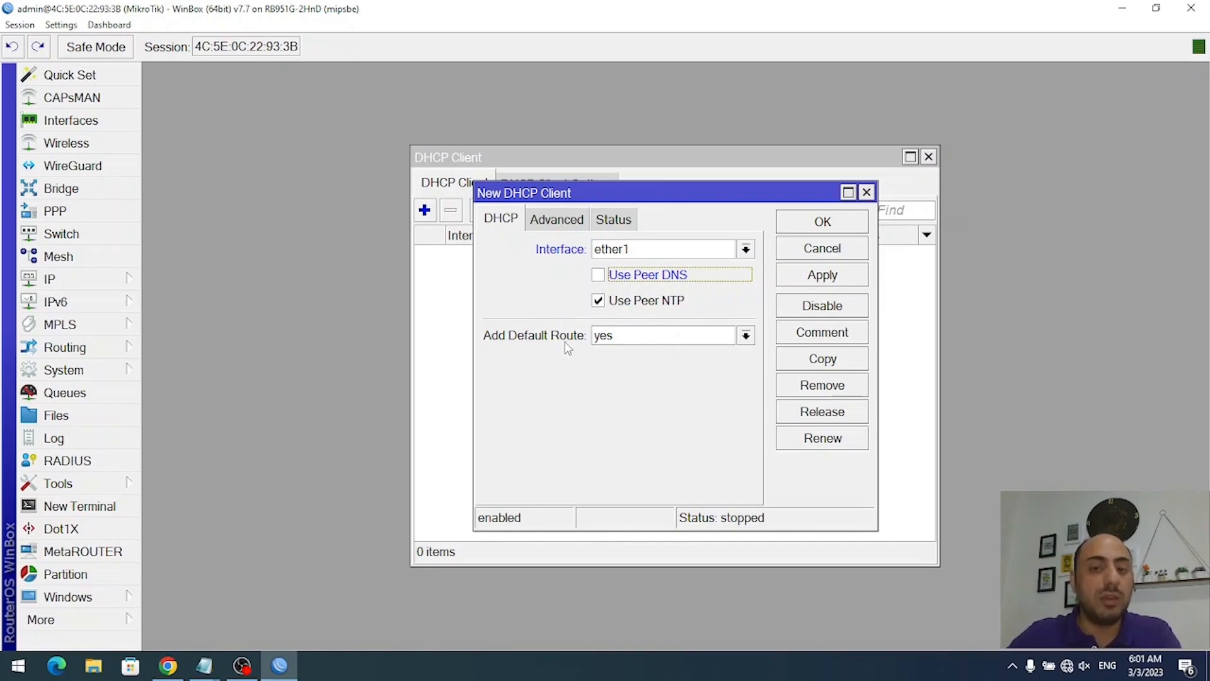
pyautogui.press('Return')
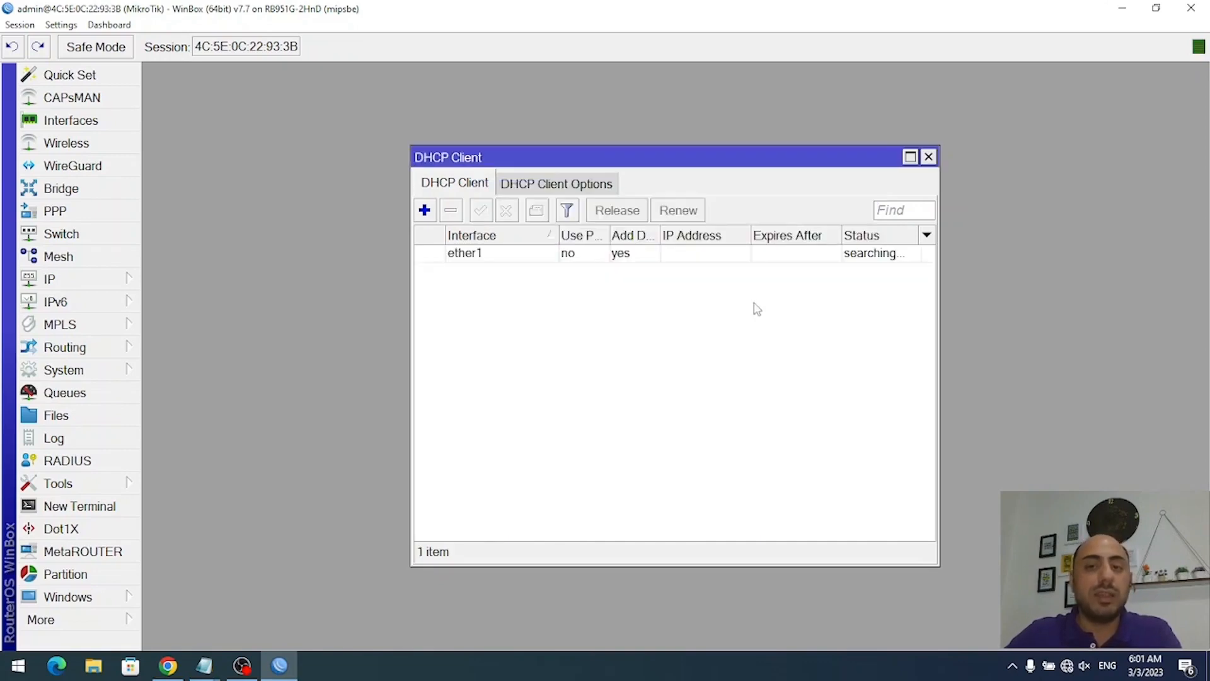
# - Confirm ether1's 192.168.3.127/24 lease in the widened IP Address column, then close the list
pyautogui.click(737, 257)
pyautogui.moveTo(750, 235); pyautogui.dragTo(789, 236)
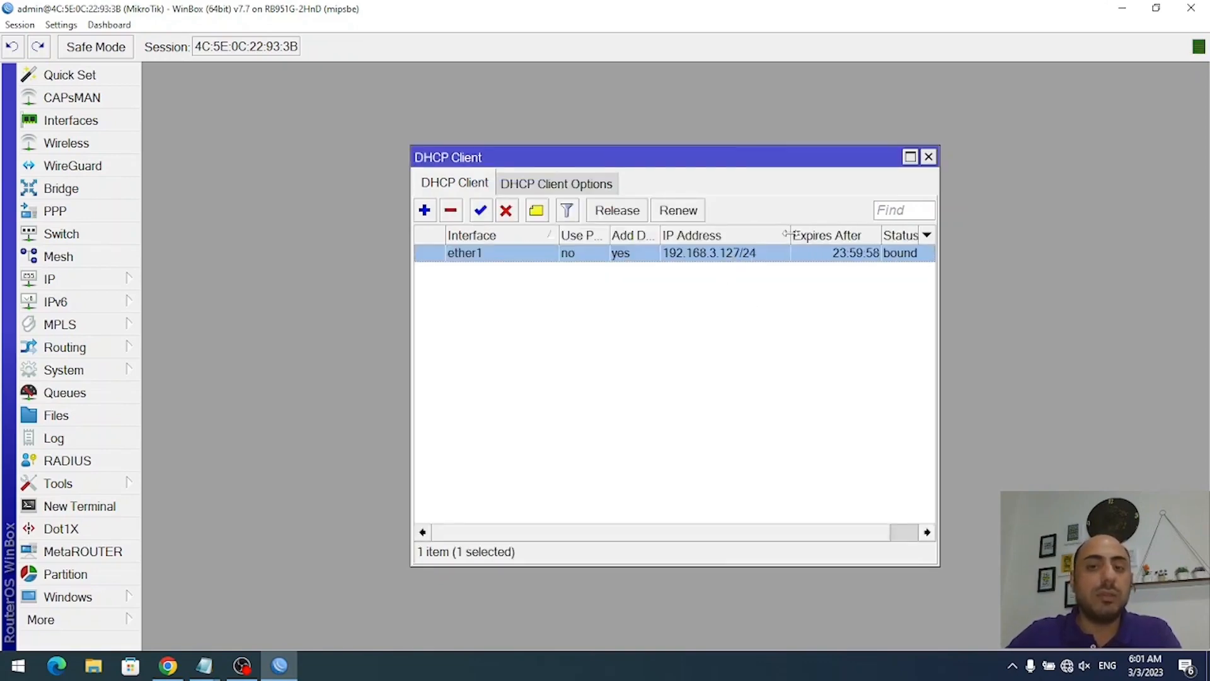
pyautogui.click(168, 666)
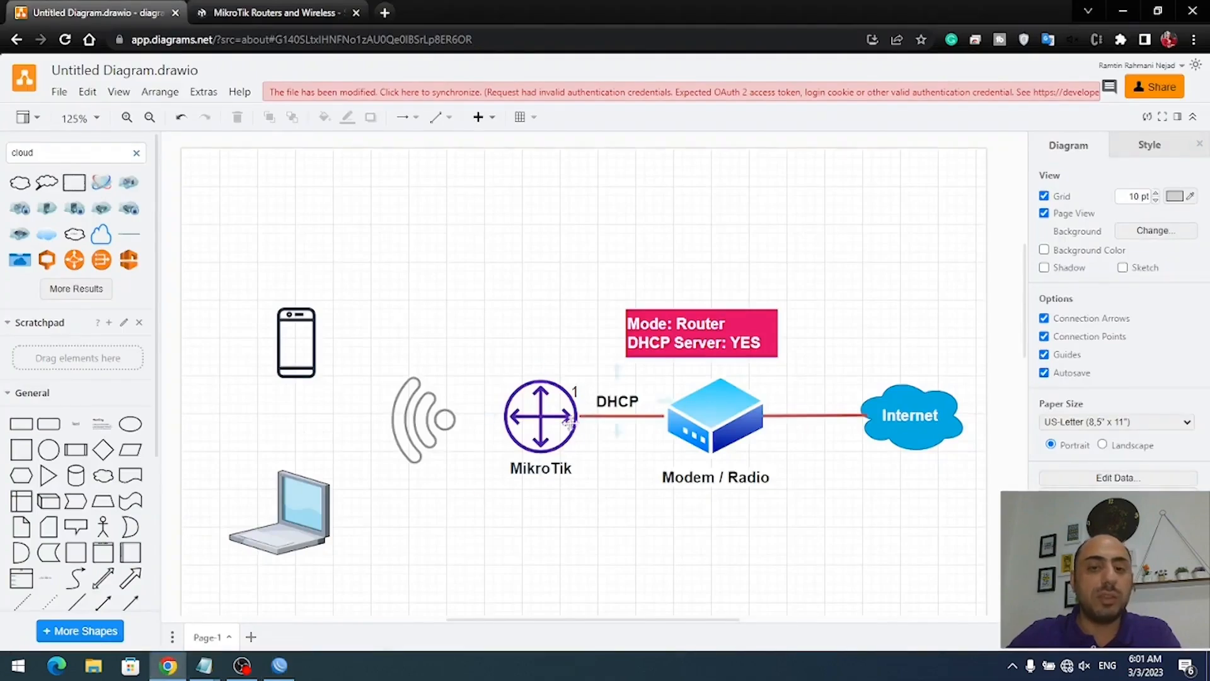
pyautogui.click(710, 413)
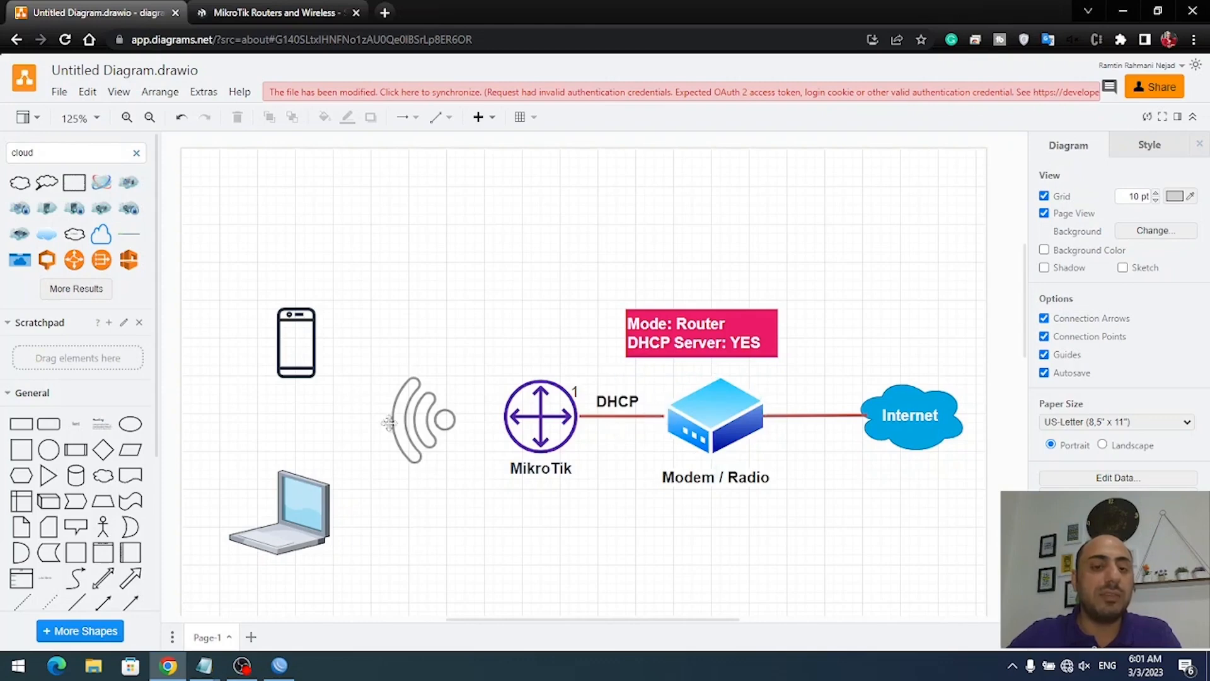
pyautogui.click(279, 666)
pyautogui.press('Escape')
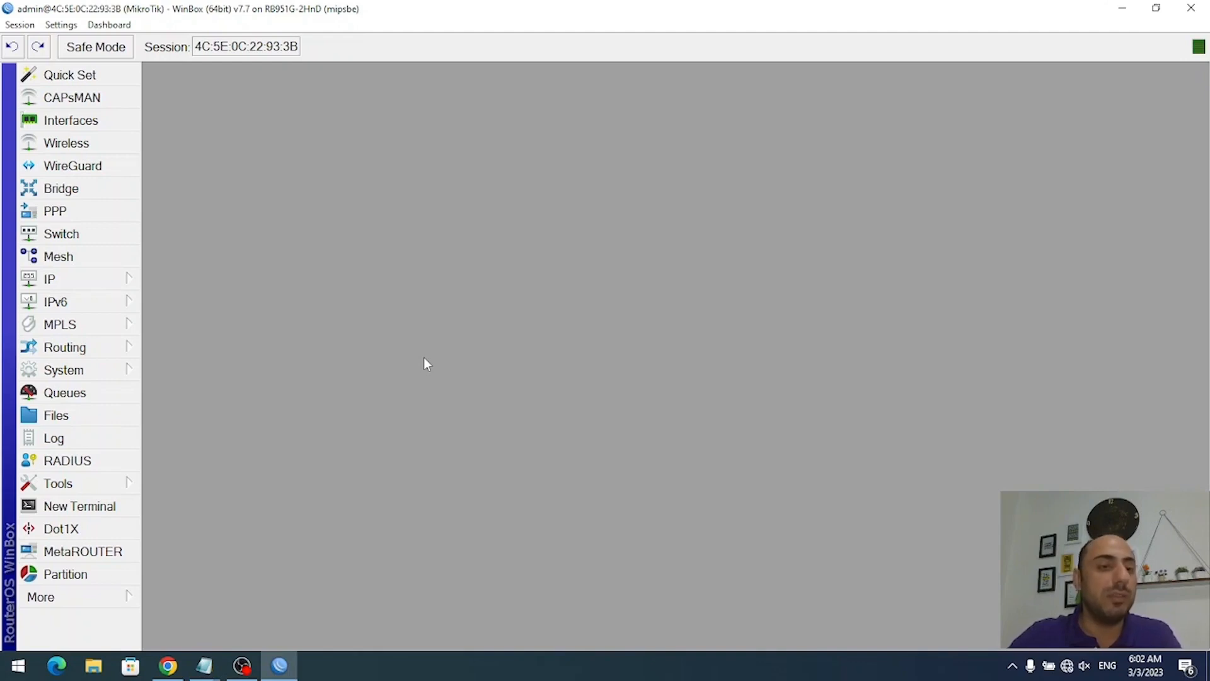
# - Create a new bridge named bridge1-Lan
pyautogui.click(61, 188)
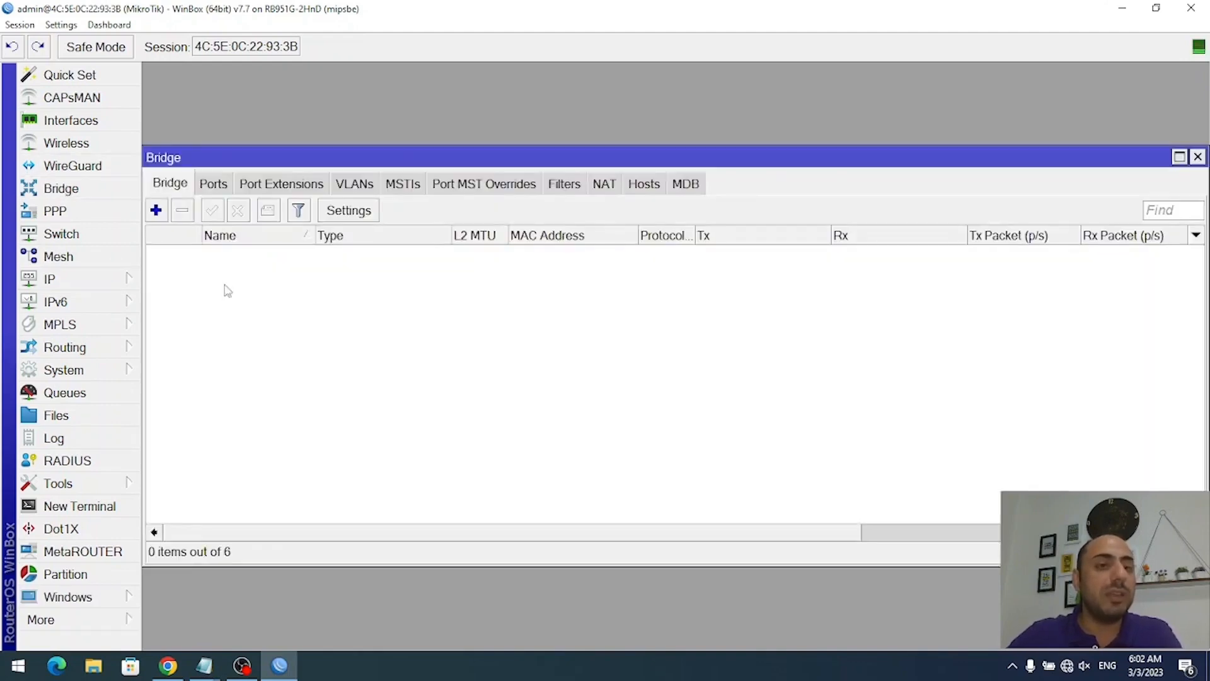
pyautogui.click(156, 211)
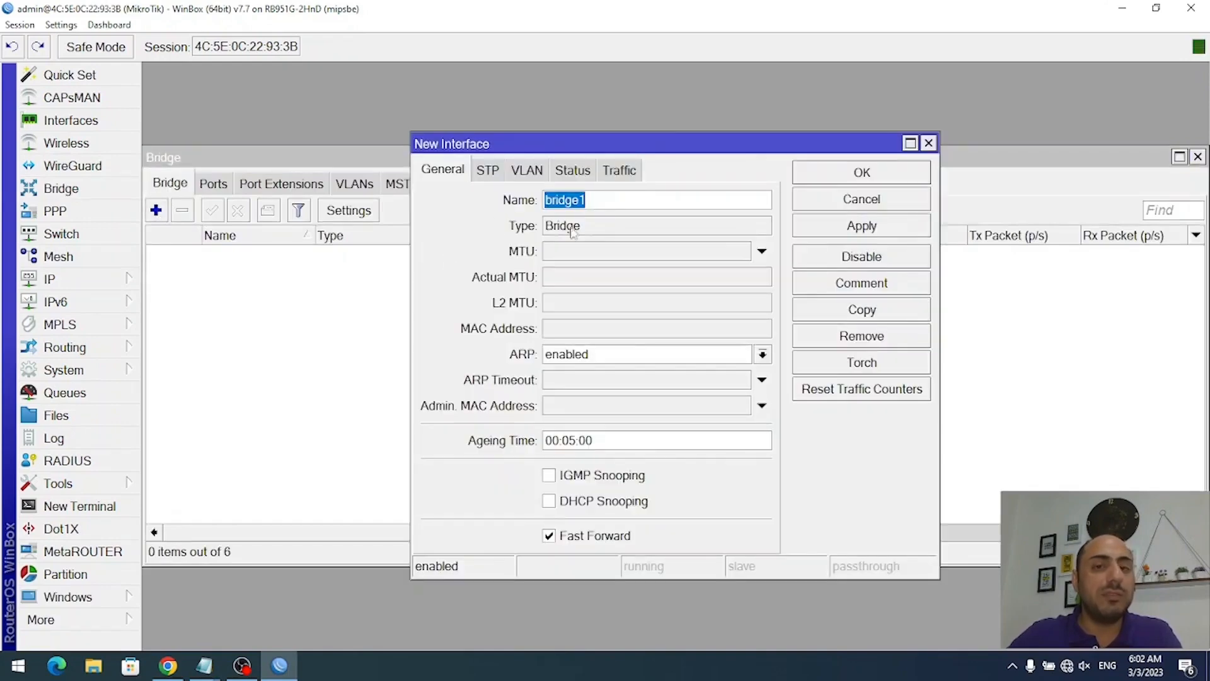
pyautogui.click(615, 200)
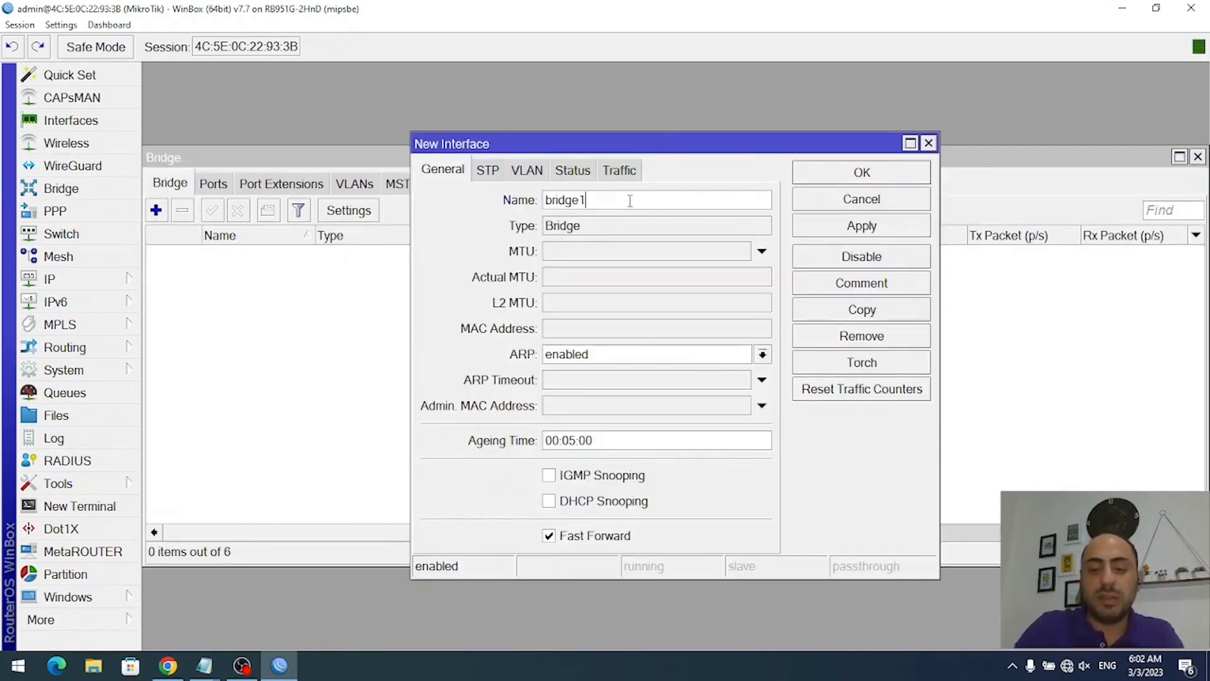
pyautogui.write('-Lan')
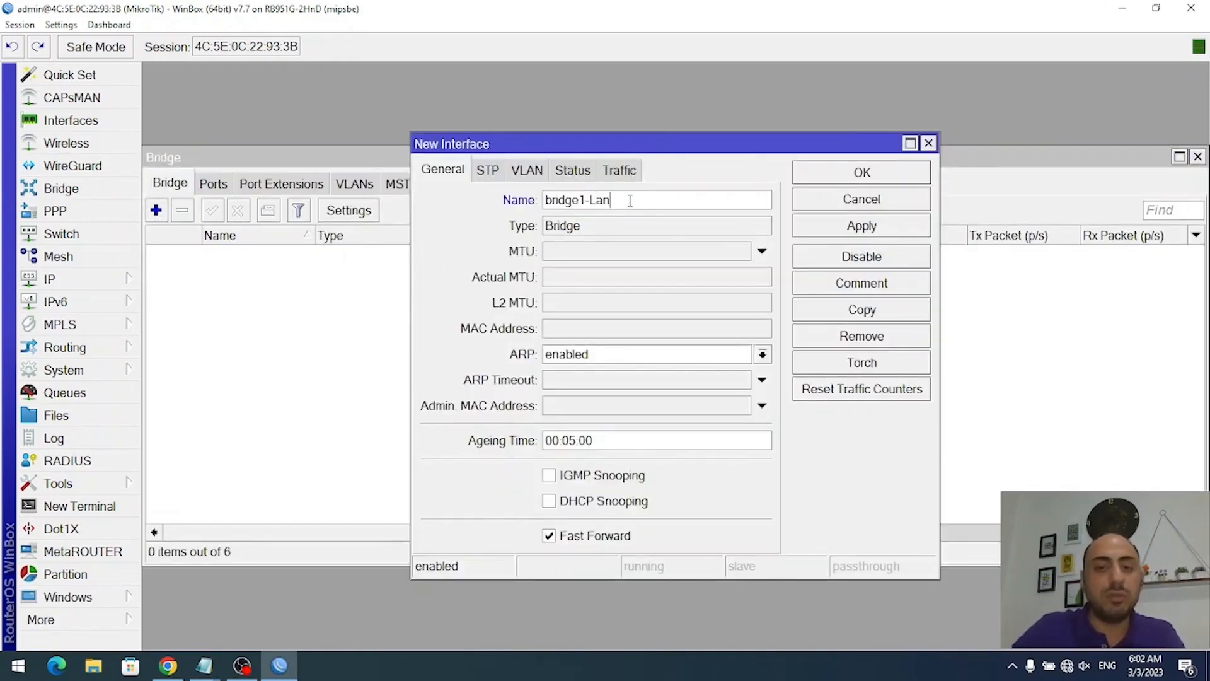
pyautogui.click(826, 176)
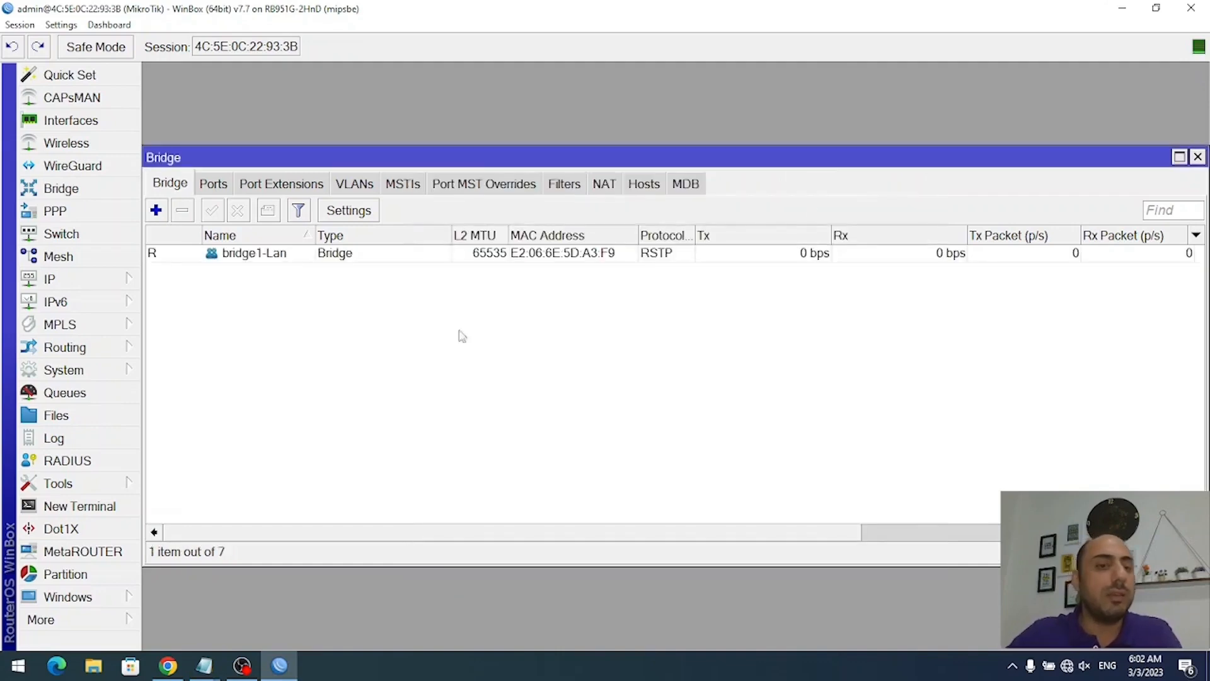
# - Add ether2 as a port of bridge1-Lan, applying and confirming it
pyautogui.click(220, 189)
pyautogui.click(155, 210)
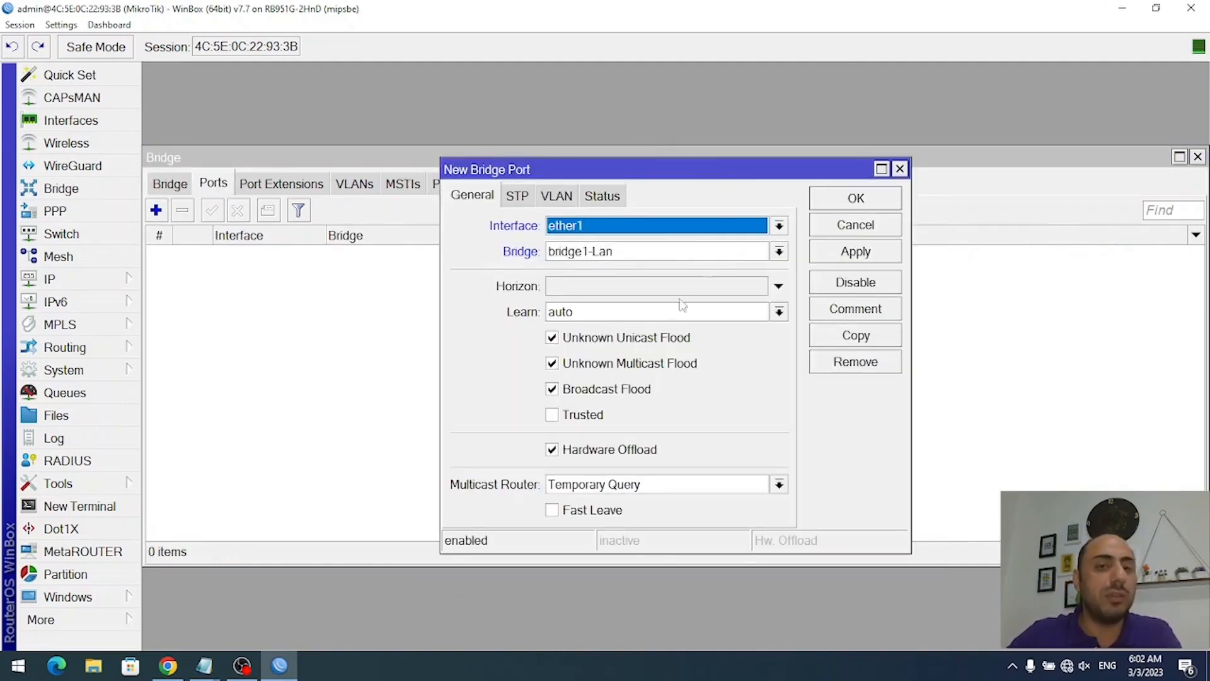
pyautogui.click(602, 227)
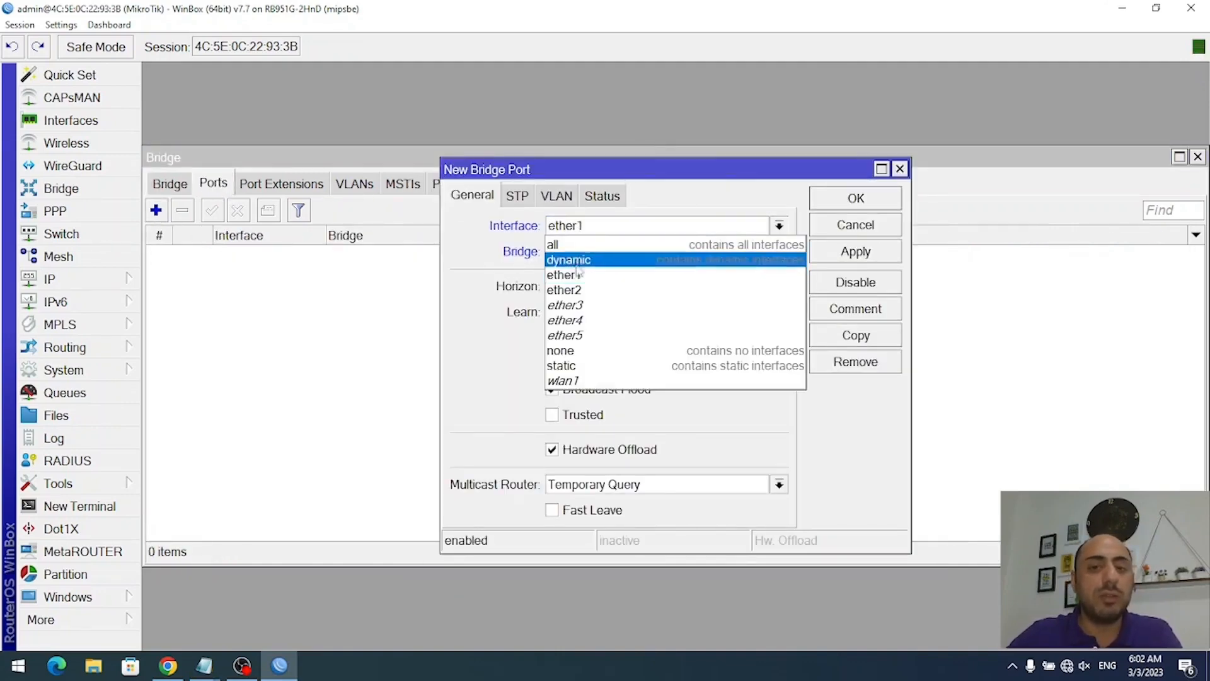
pyautogui.click(605, 290)
pyautogui.click(855, 252)
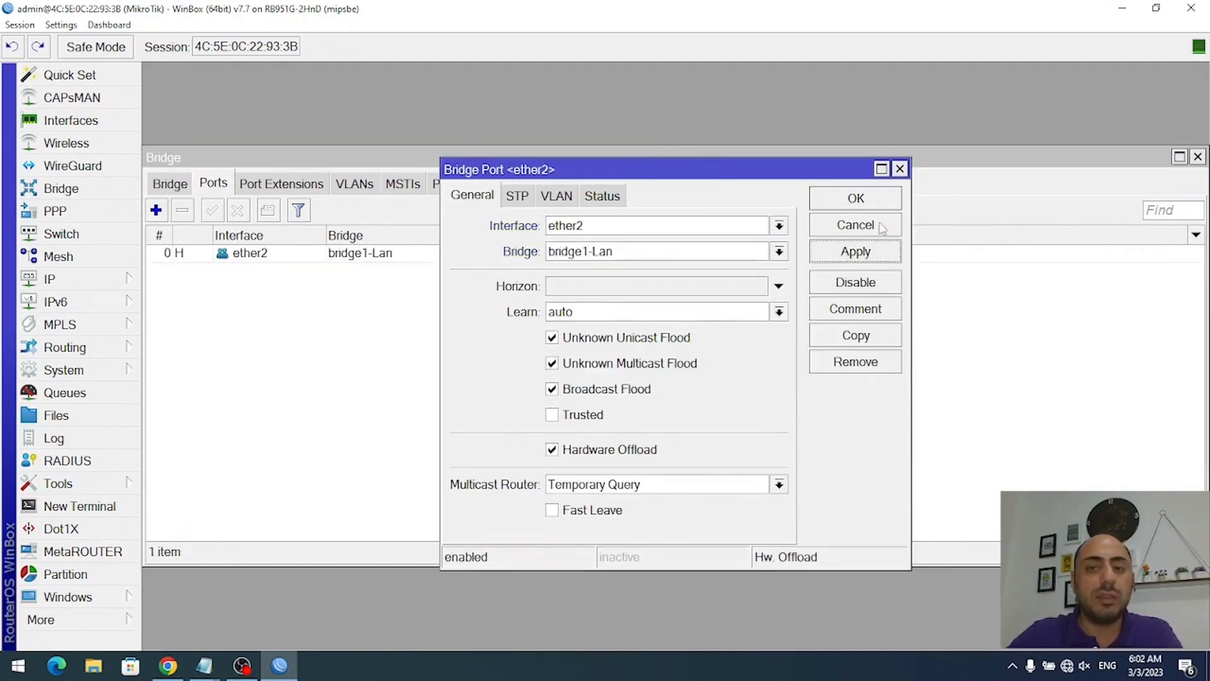
pyautogui.click(855, 198)
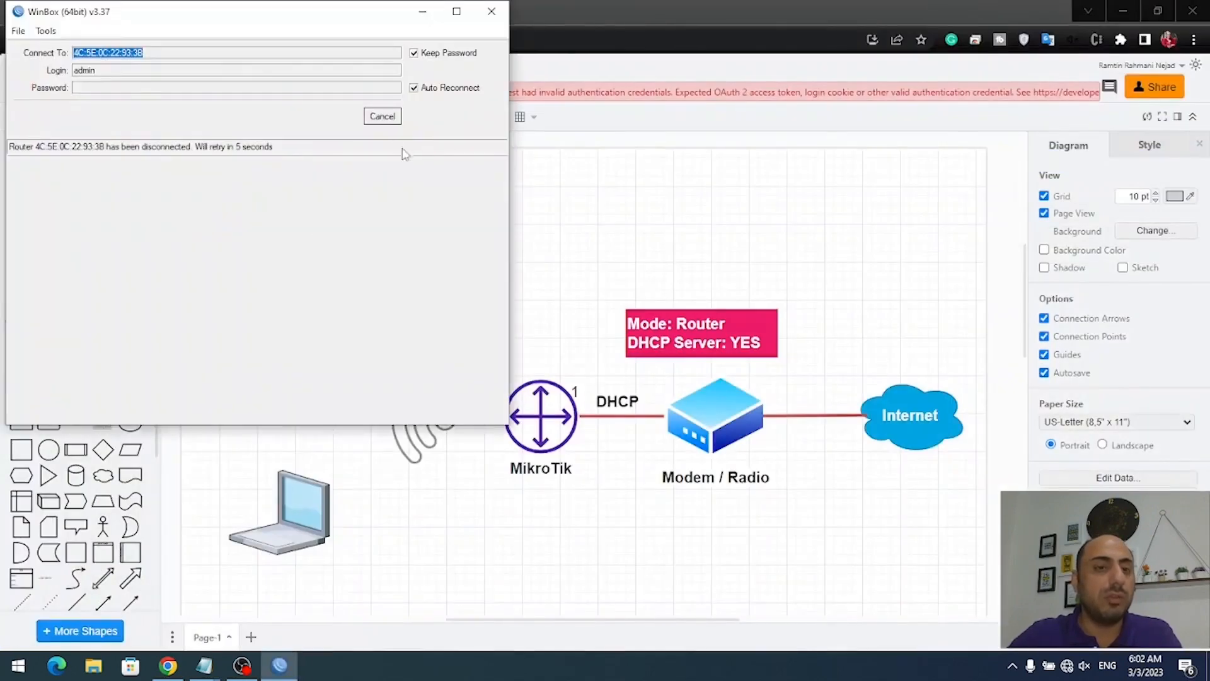
# - Reconnect WinBox to the router by cancelling the retry and logging in with the password
pyautogui.click(385, 118)
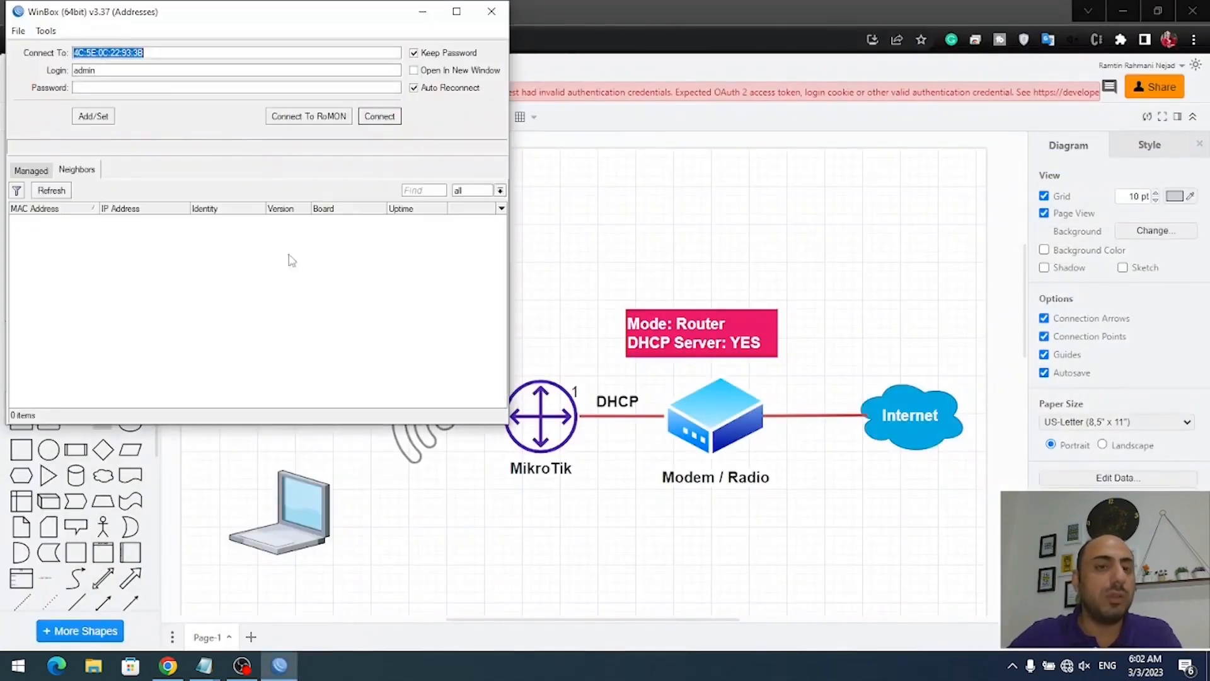
pyautogui.click(386, 120)
pyautogui.click(145, 87)
pyautogui.write('*')
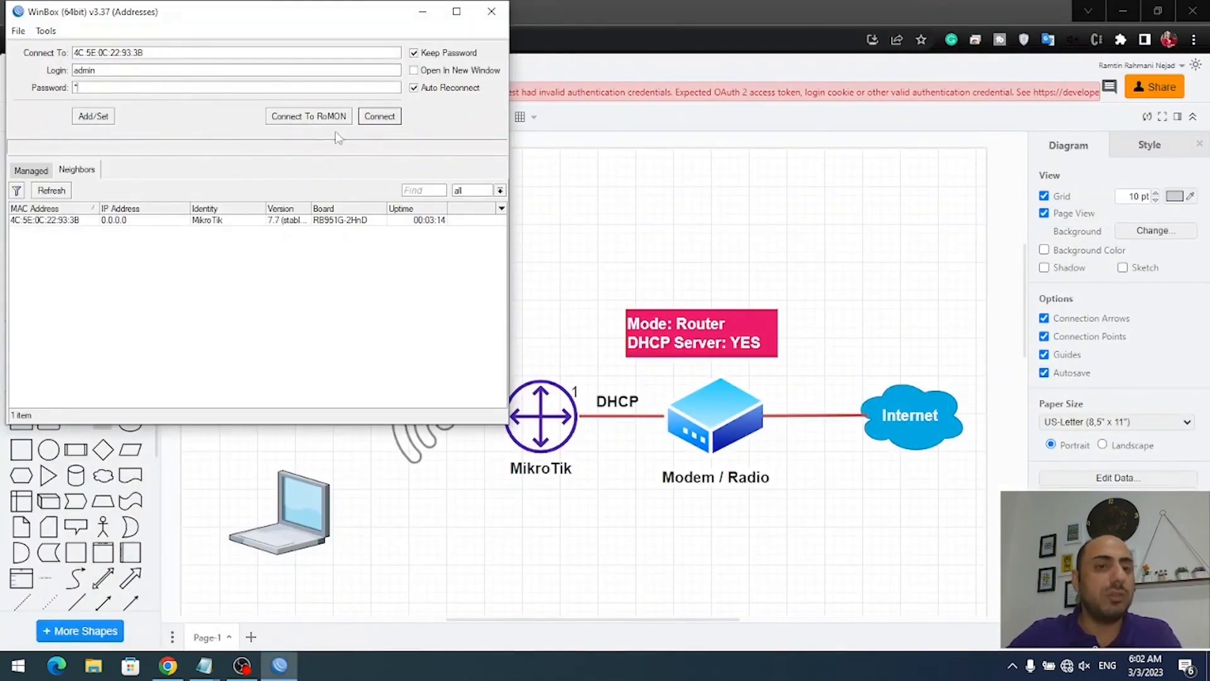
pyautogui.click(383, 117)
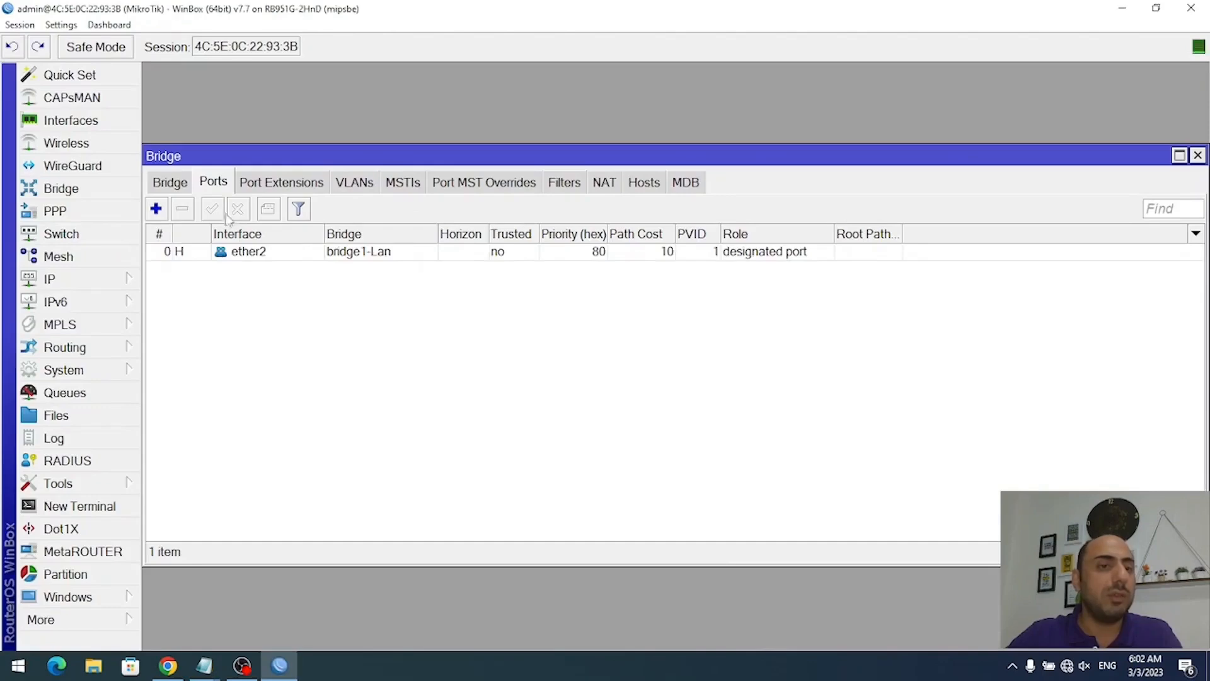
# - Add ether3 as a new port of bridge1-Lan and return to the bridge list
pyautogui.click(157, 208)
pyautogui.click(661, 231)
pyautogui.click(633, 308)
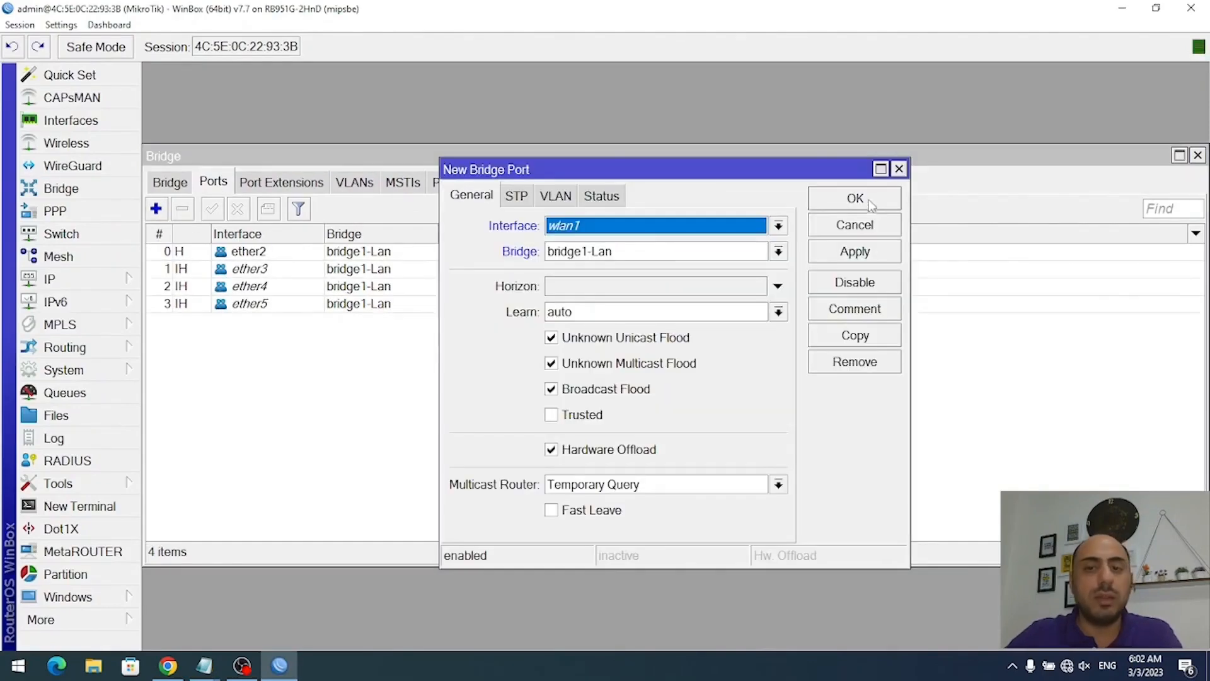
pyautogui.click(855, 198)
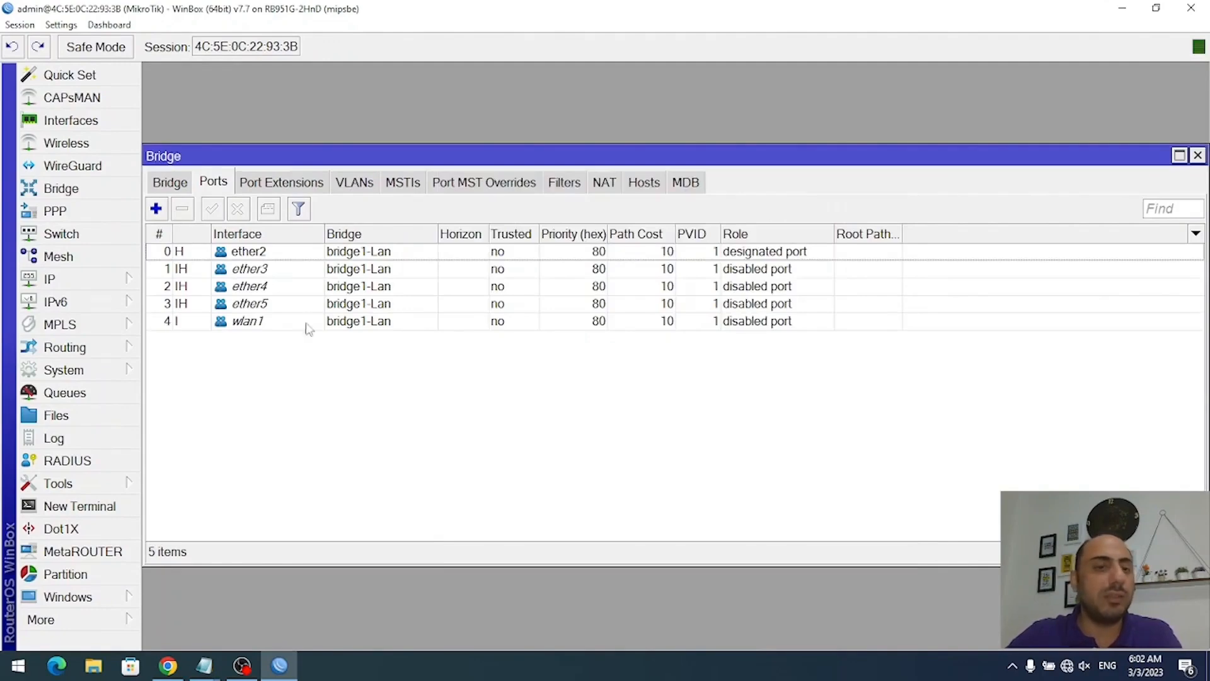
pyautogui.click(245, 255)
pyautogui.click(175, 184)
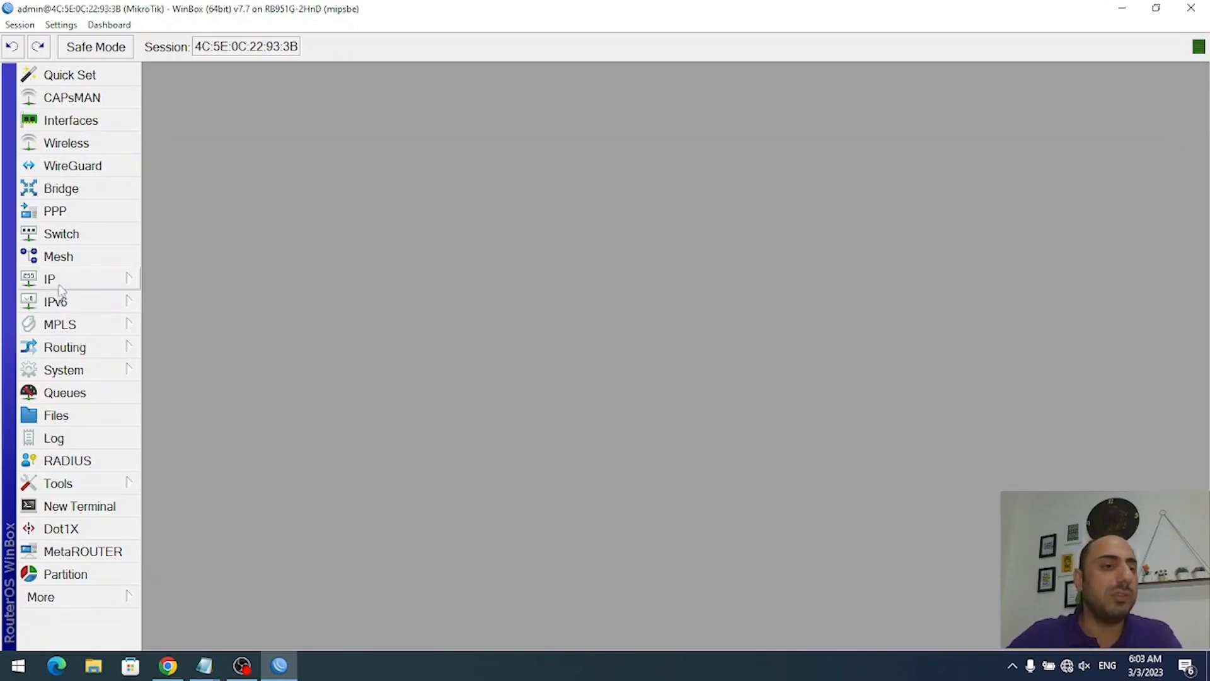
# - Add the address 192.168.5.1/24 on interface bridge1-Lan in IP > Addresses, then close the list
pyautogui.click(54, 280)
pyautogui.click(208, 94)
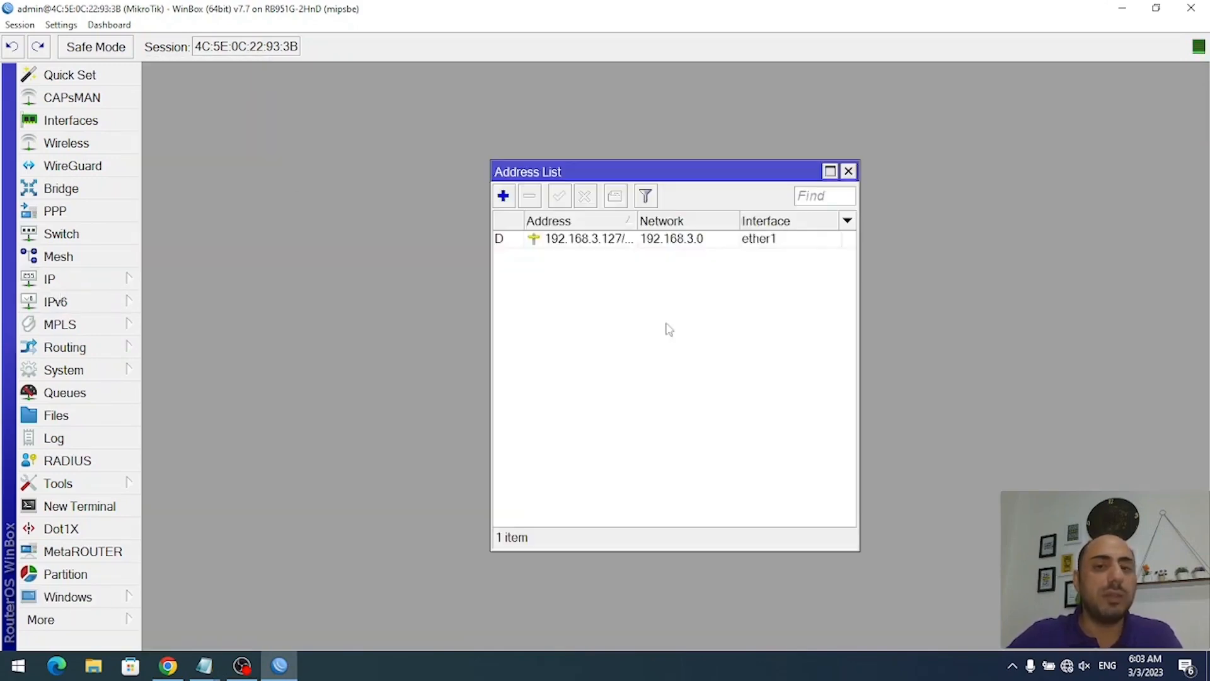
pyautogui.click(503, 196)
pyautogui.write('192')
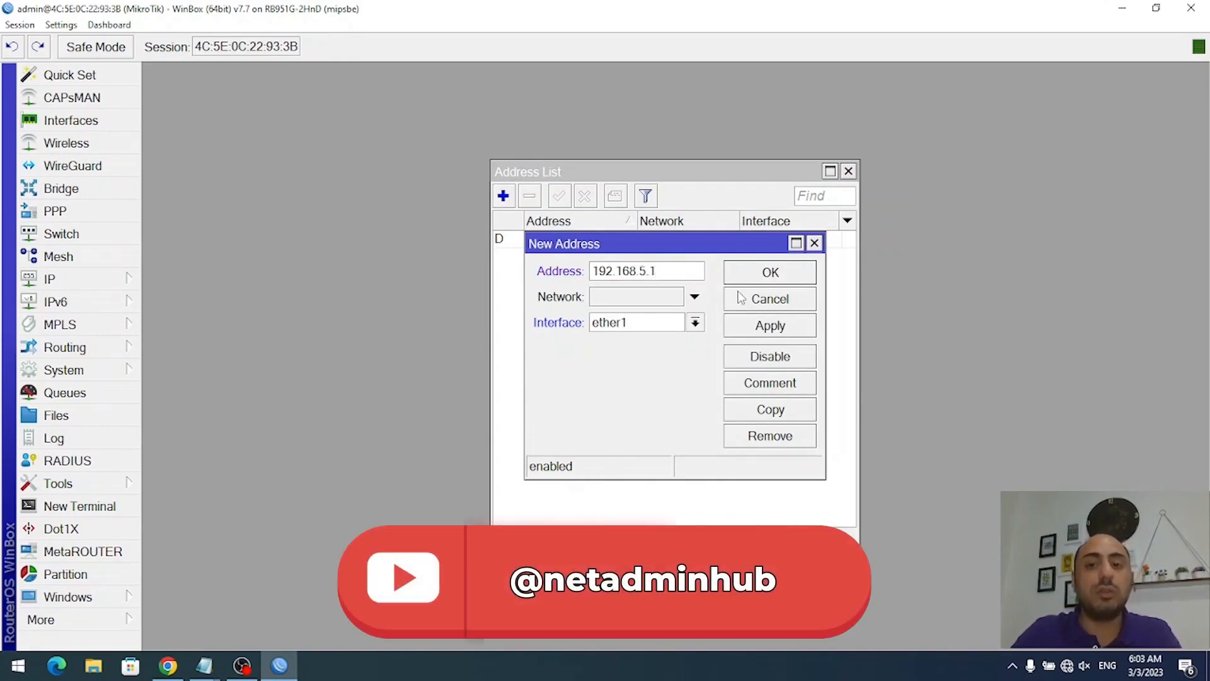
pyautogui.write('.168.5.1')
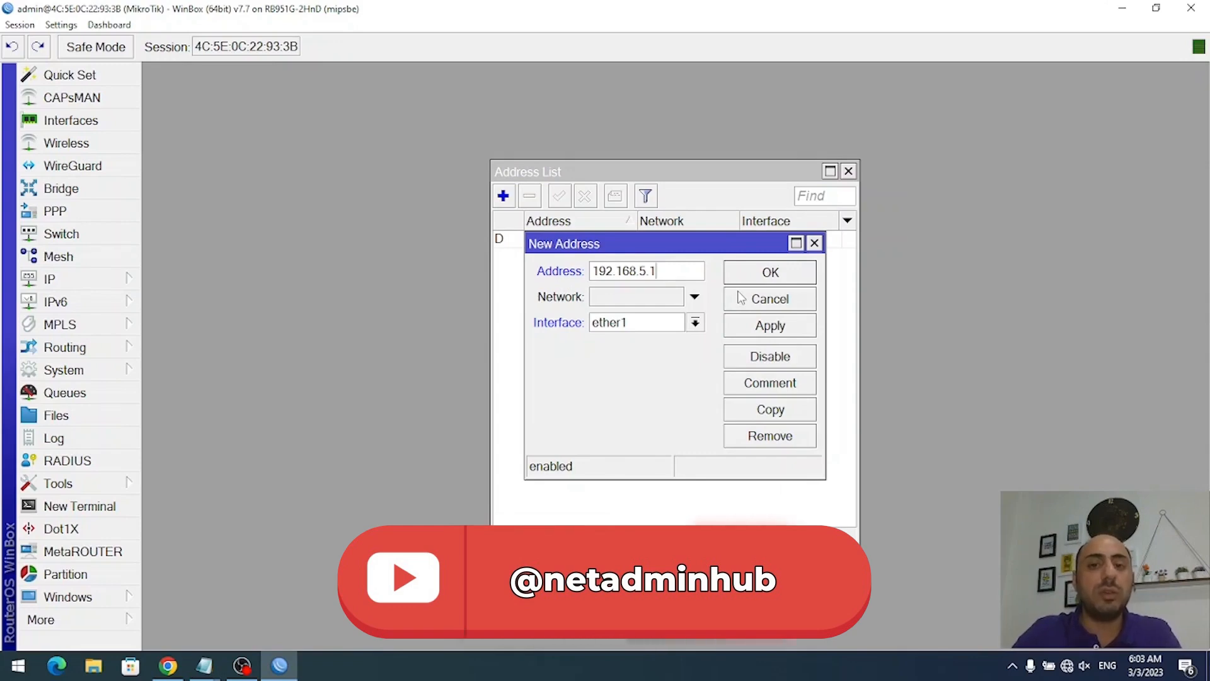
pyautogui.write('/24')
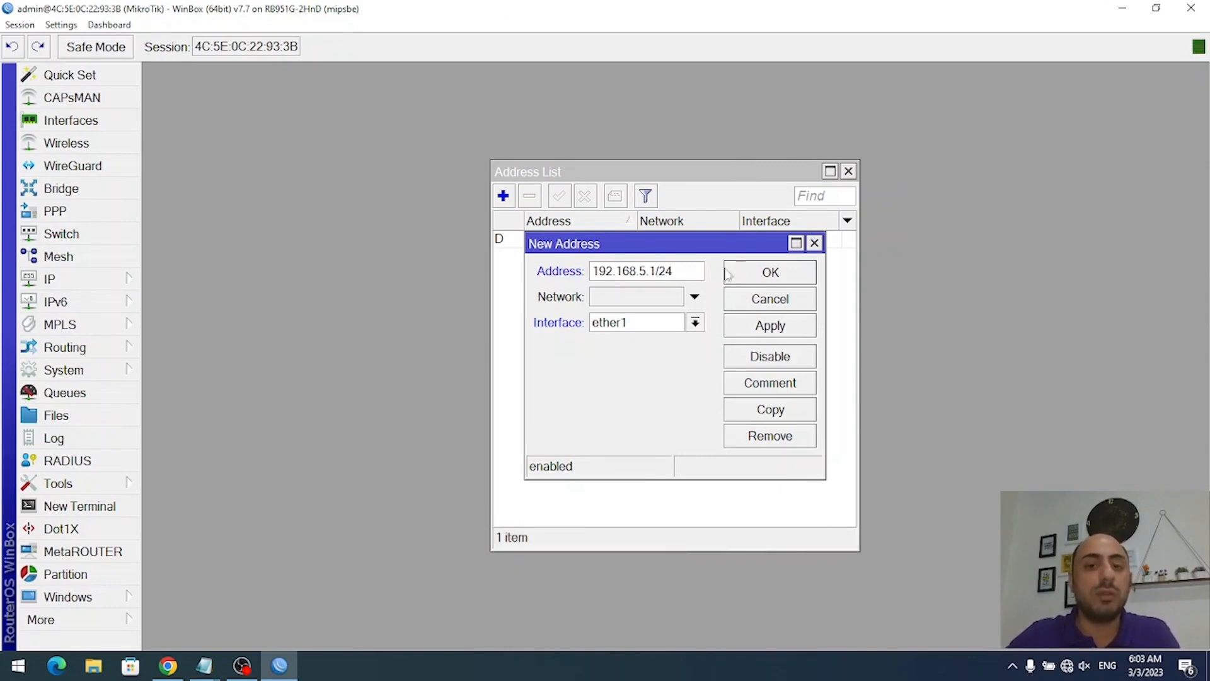
pyautogui.click(627, 328)
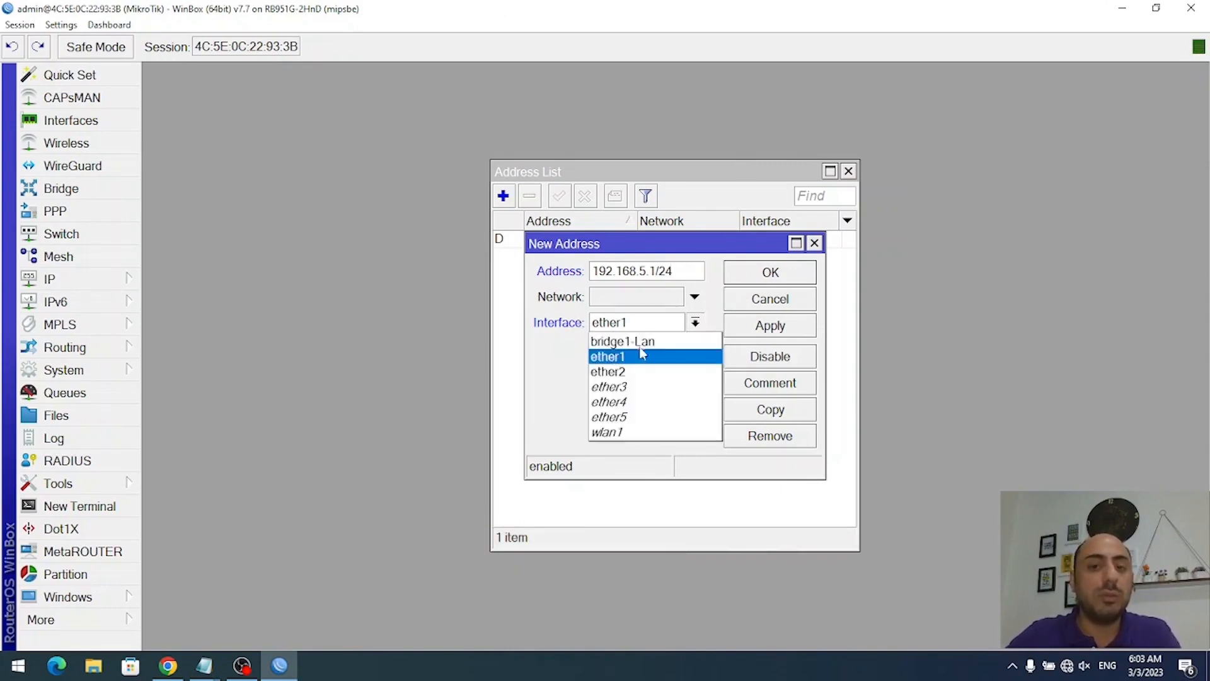
pyautogui.click(643, 341)
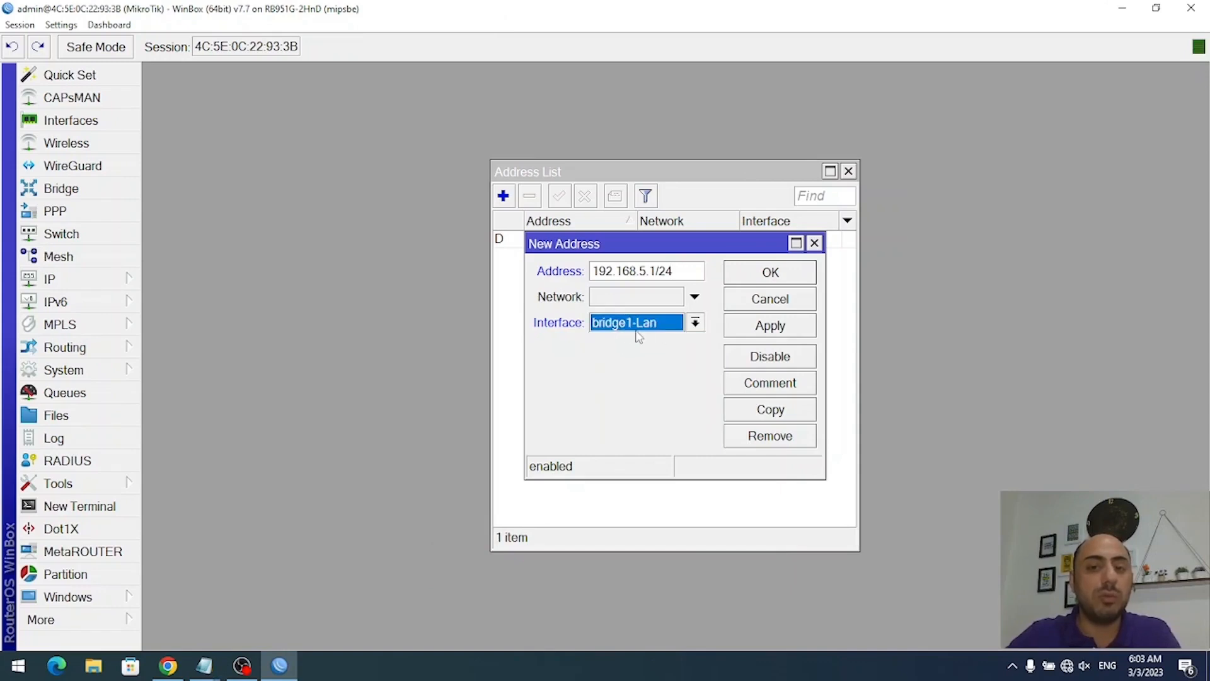
pyautogui.click(781, 276)
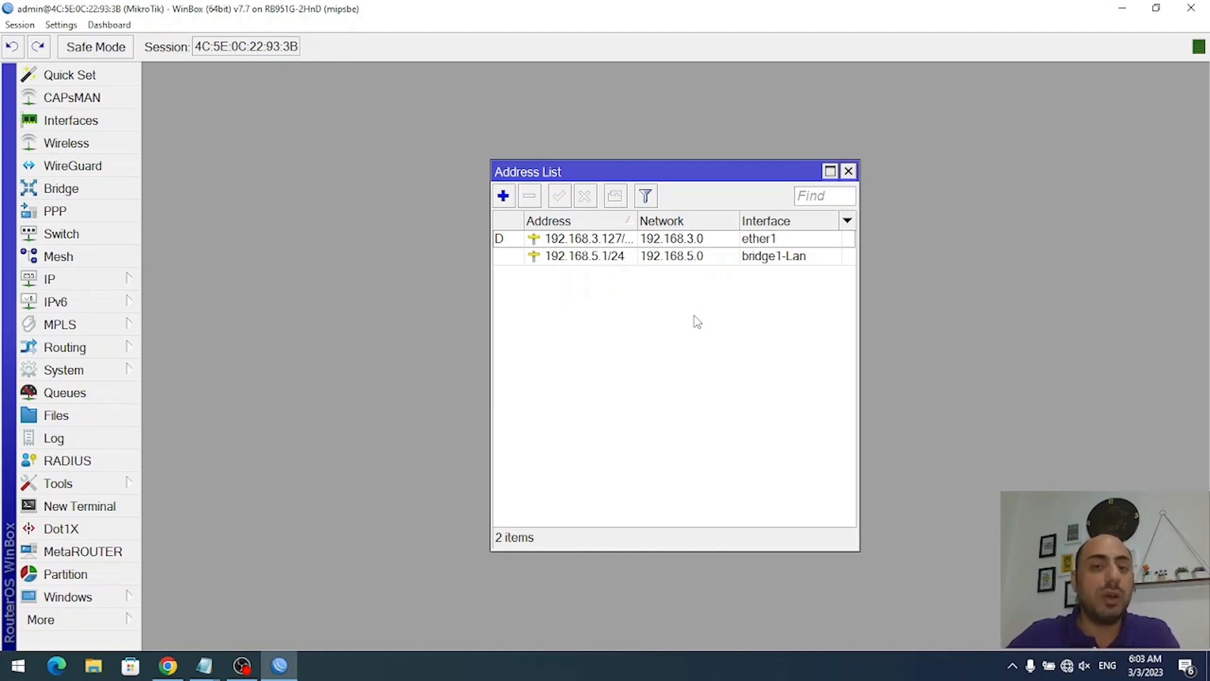
pyautogui.press('Escape')
# - Run DHCP Setup on bridge1-Lan, accepting address space 192.168.5.0/24 and gateway 192.168.5.1
pyautogui.click(81, 283)
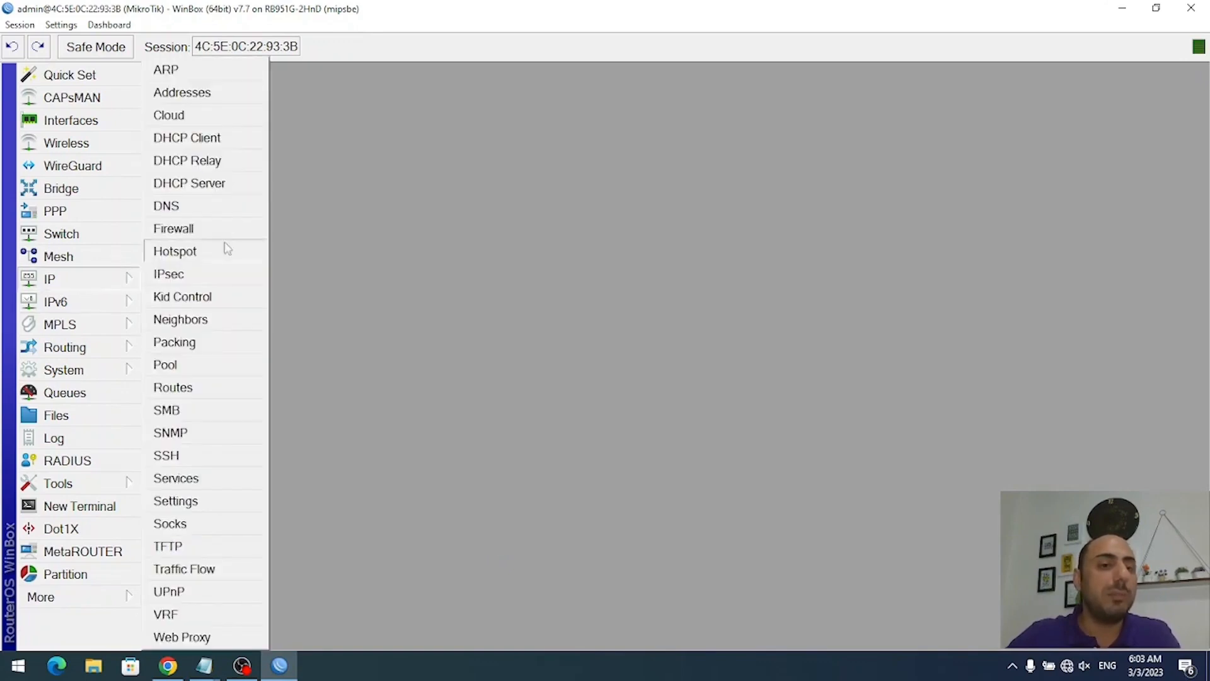
pyautogui.click(216, 184)
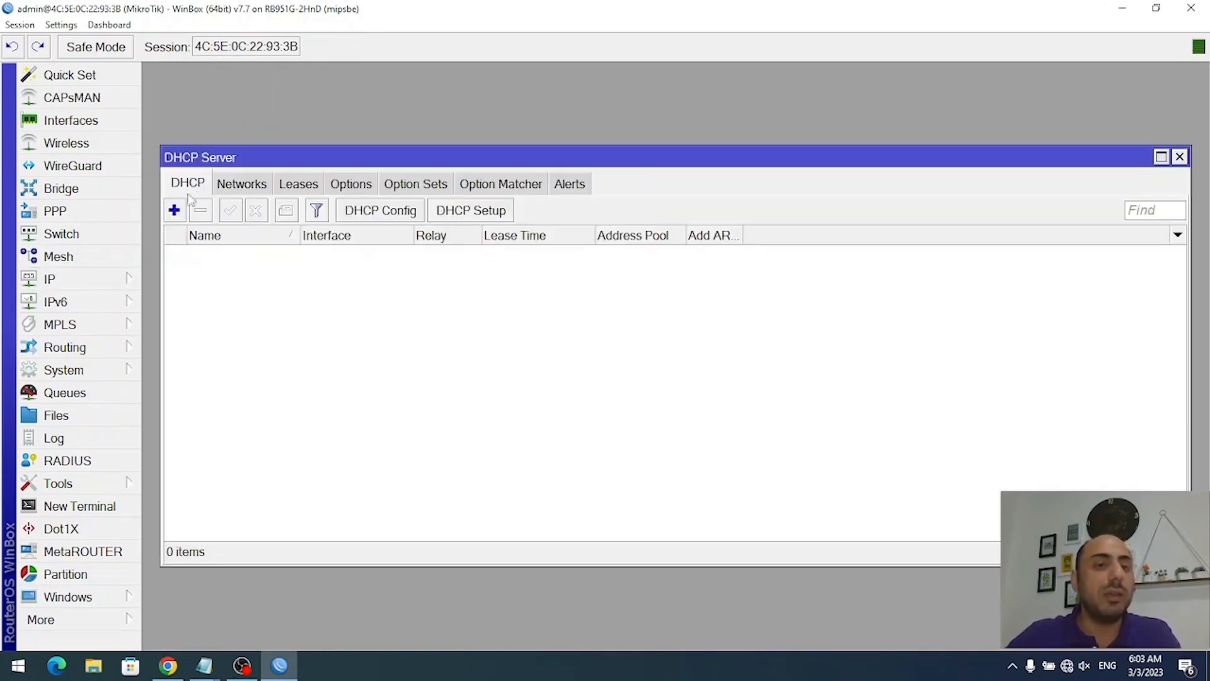
pyautogui.click(486, 216)
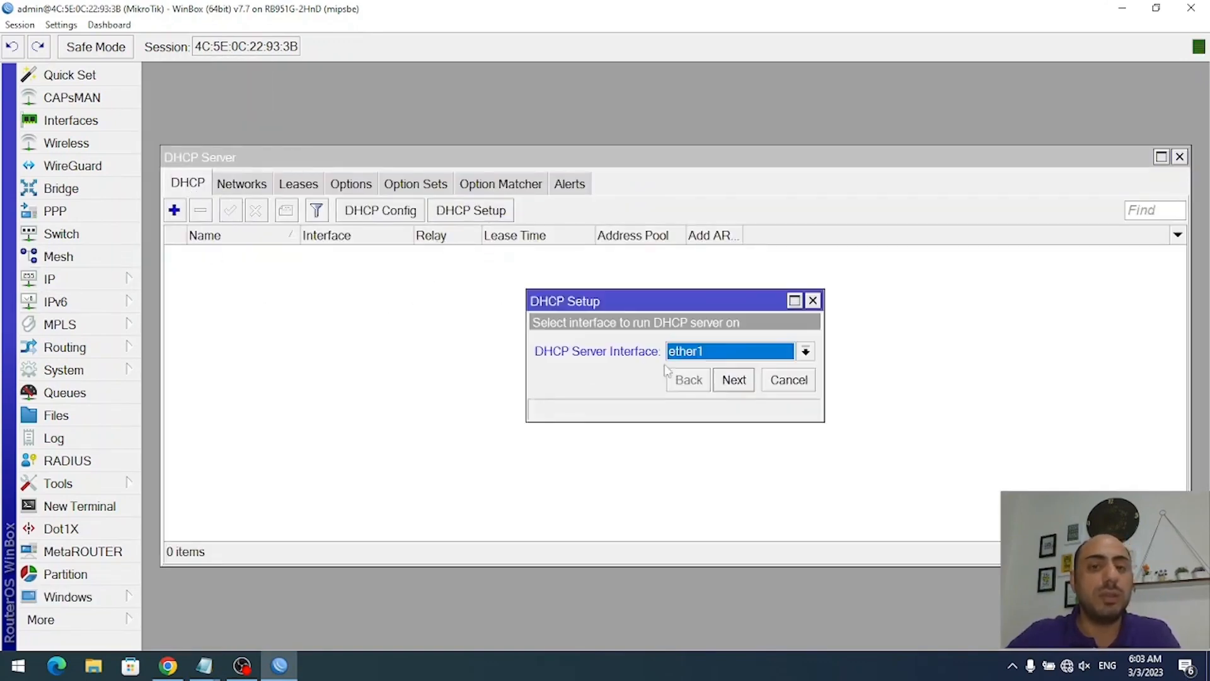
pyautogui.click(705, 357)
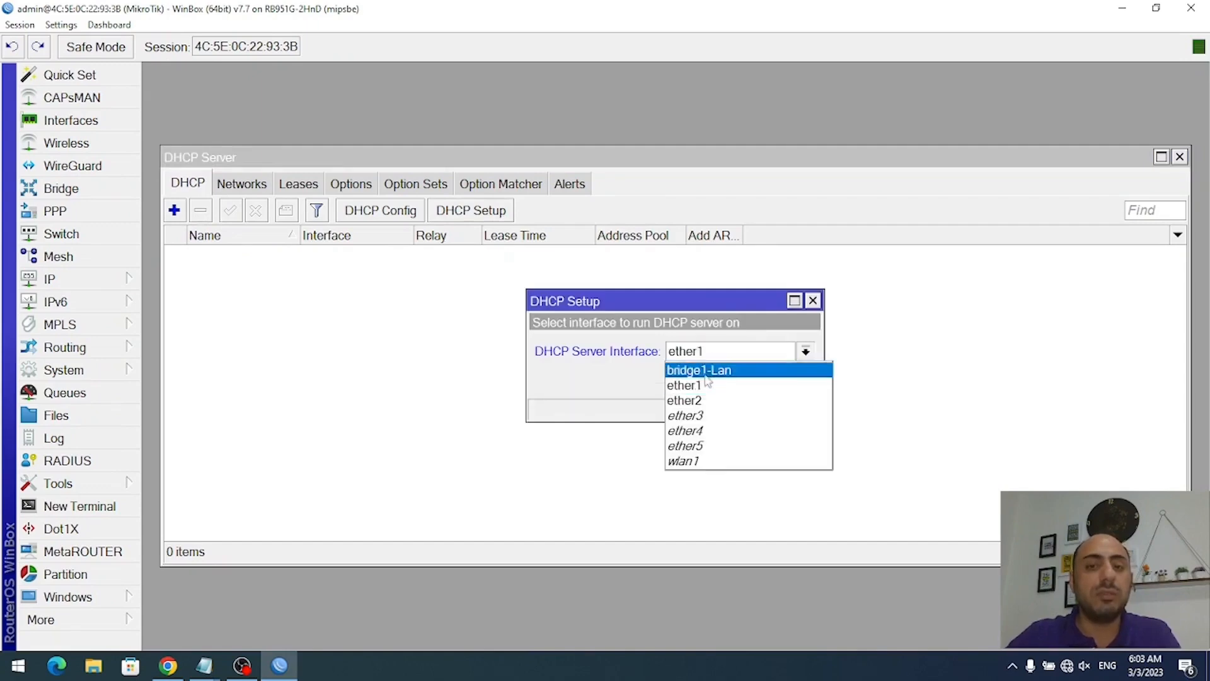
pyautogui.click(717, 372)
pyautogui.click(733, 379)
pyautogui.click(765, 351)
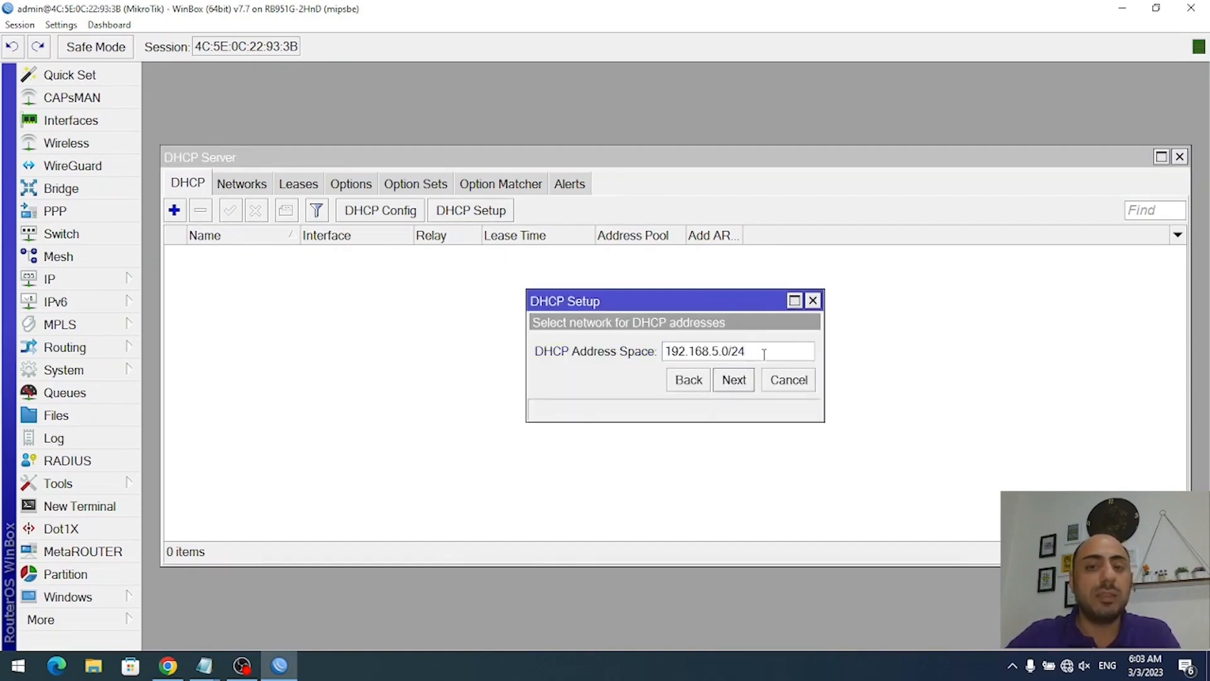
pyautogui.click(733, 379)
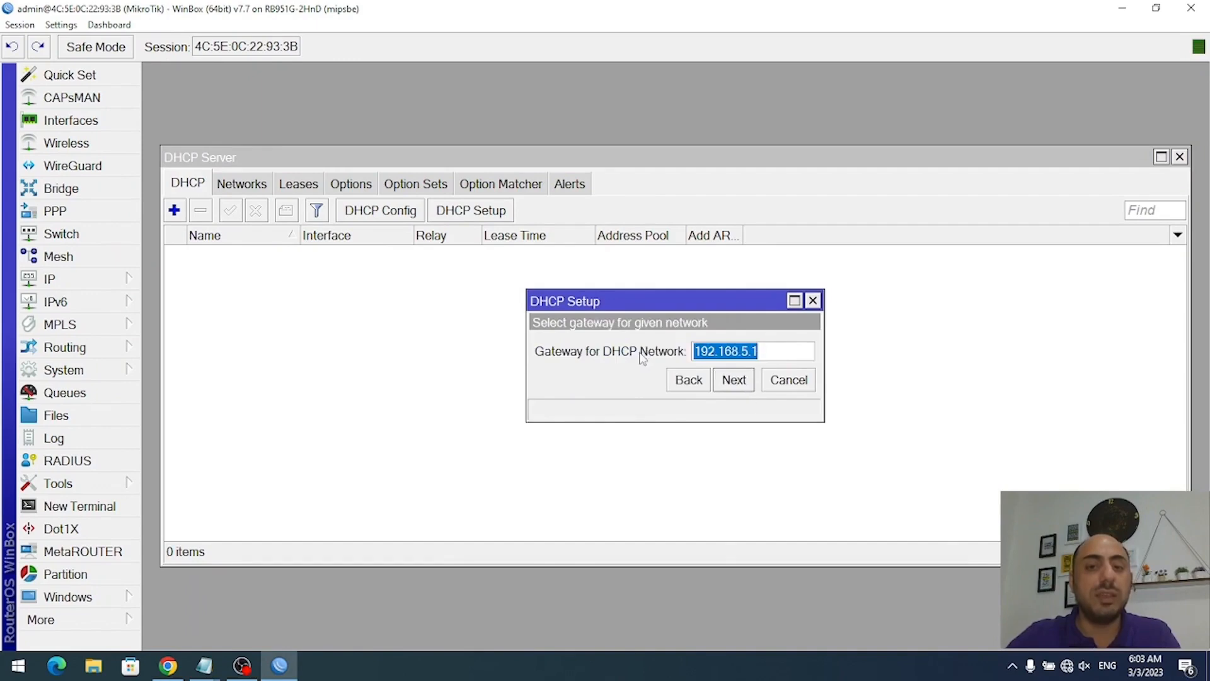
pyautogui.click(785, 351)
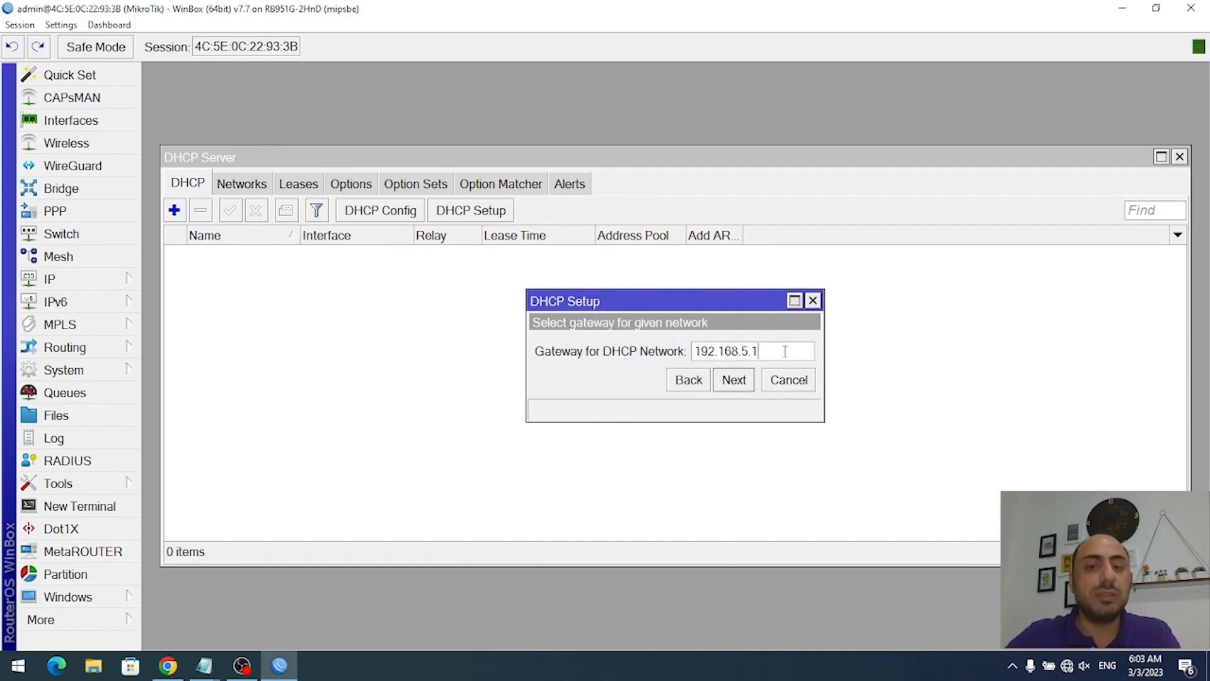
pyautogui.click(730, 387)
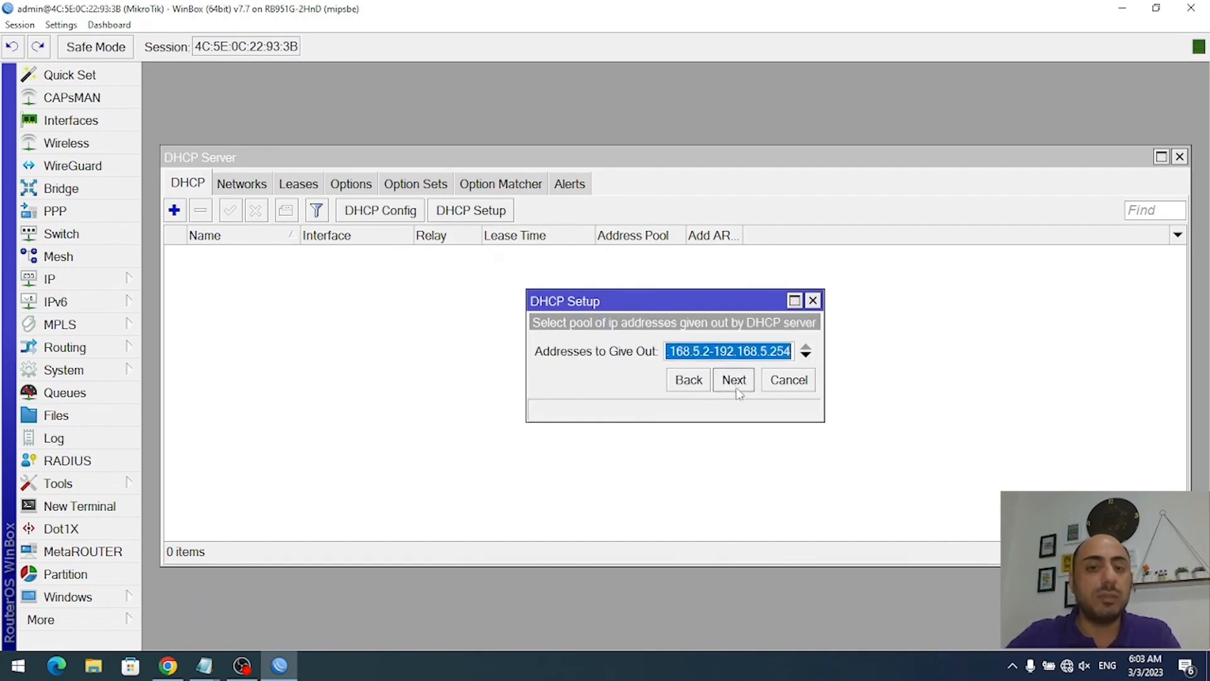
# - Highlight the offered pool range 192.168.5.2–192.168.5.254 to point it out
pyautogui.click(684, 353)
pyautogui.moveTo(708, 353); pyautogui.dragTo(670, 356)
pyautogui.click(690, 356)
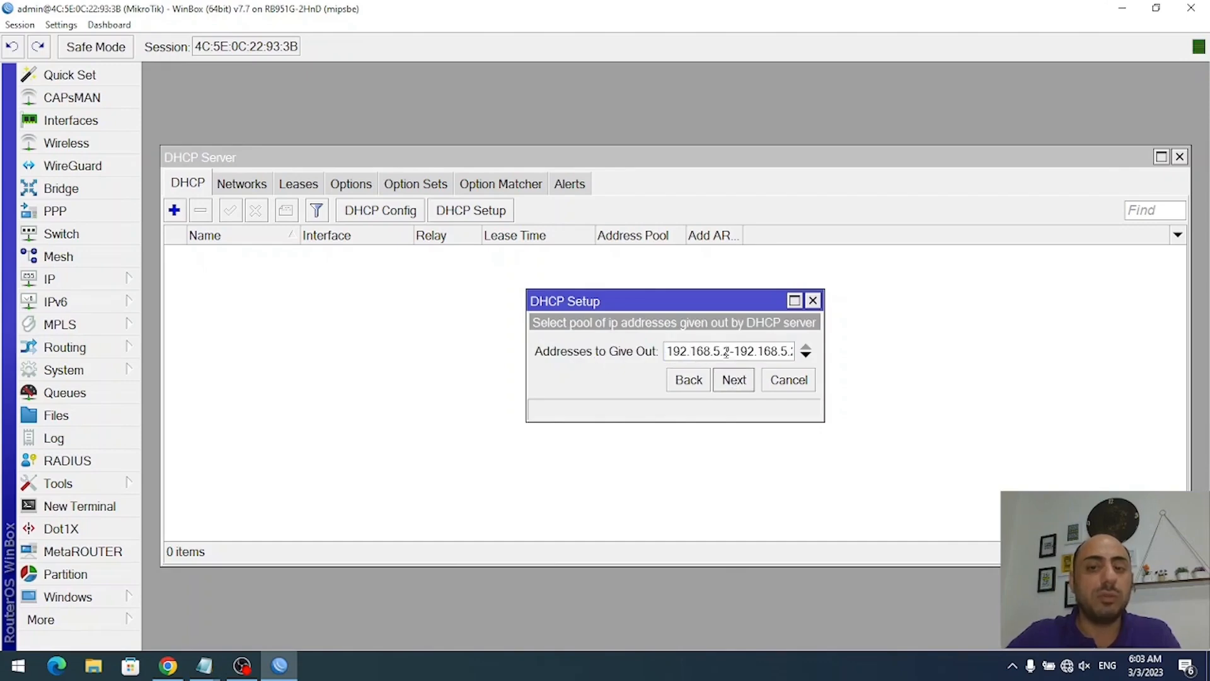
pyautogui.moveTo(724, 354); pyautogui.dragTo(804, 354)
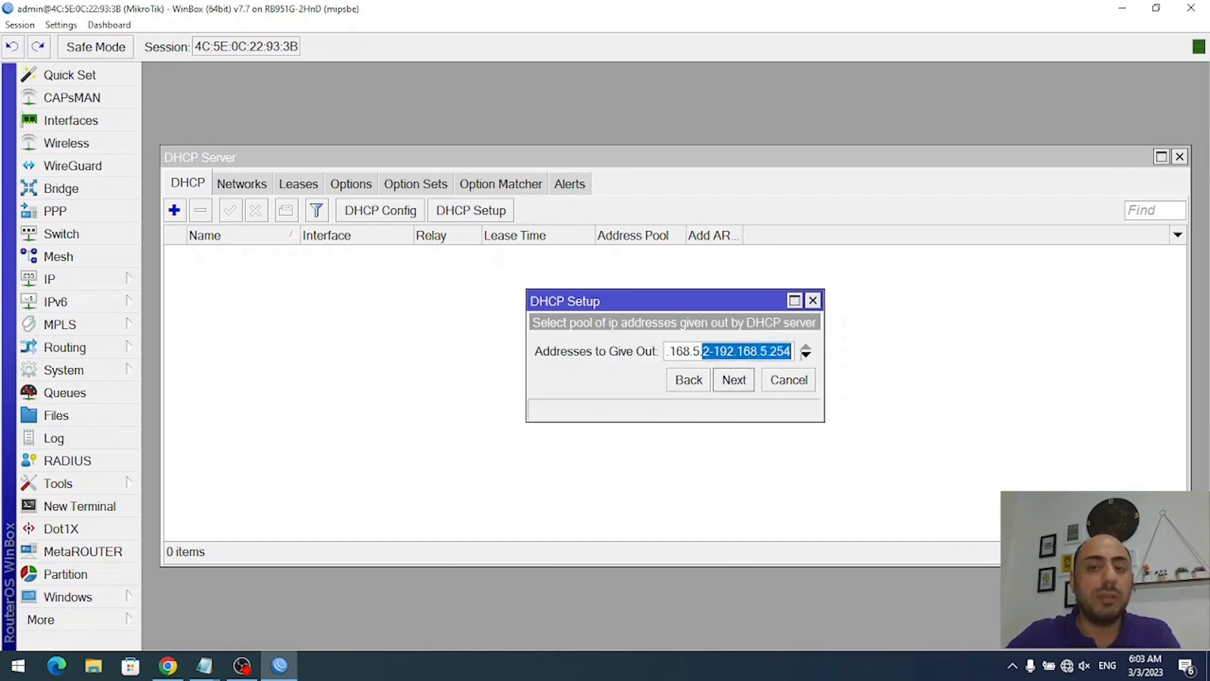
pyautogui.click(770, 351)
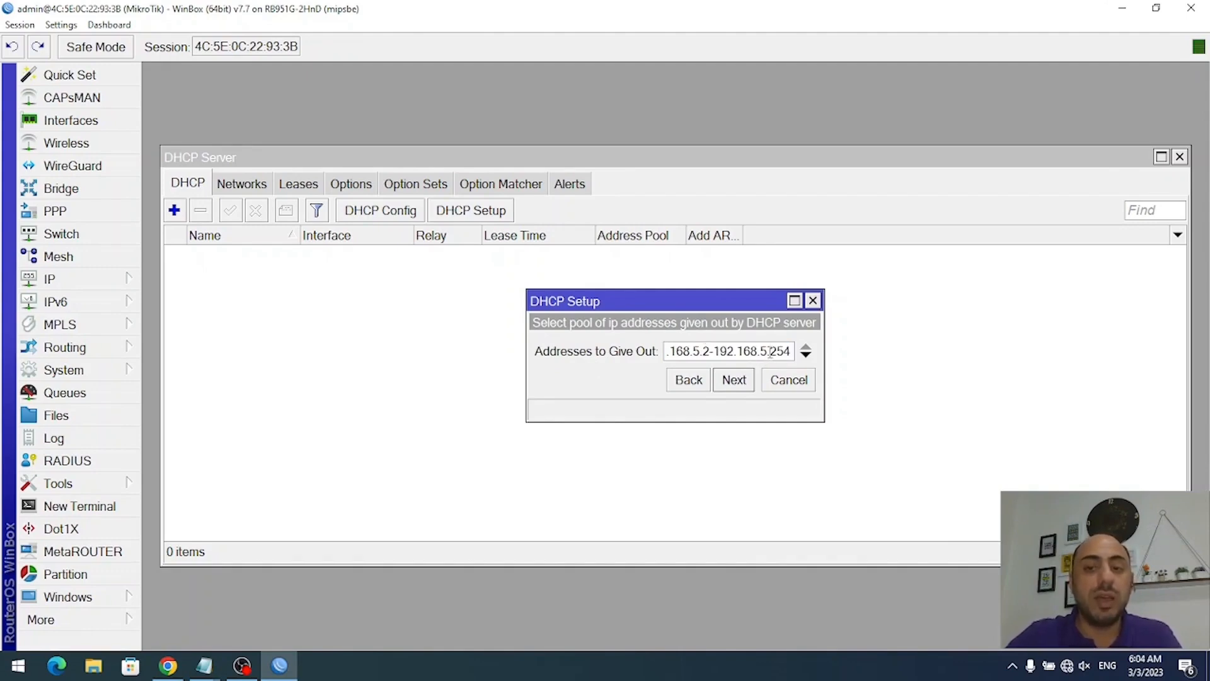
pyautogui.moveTo(770, 351); pyautogui.dragTo(792, 351)
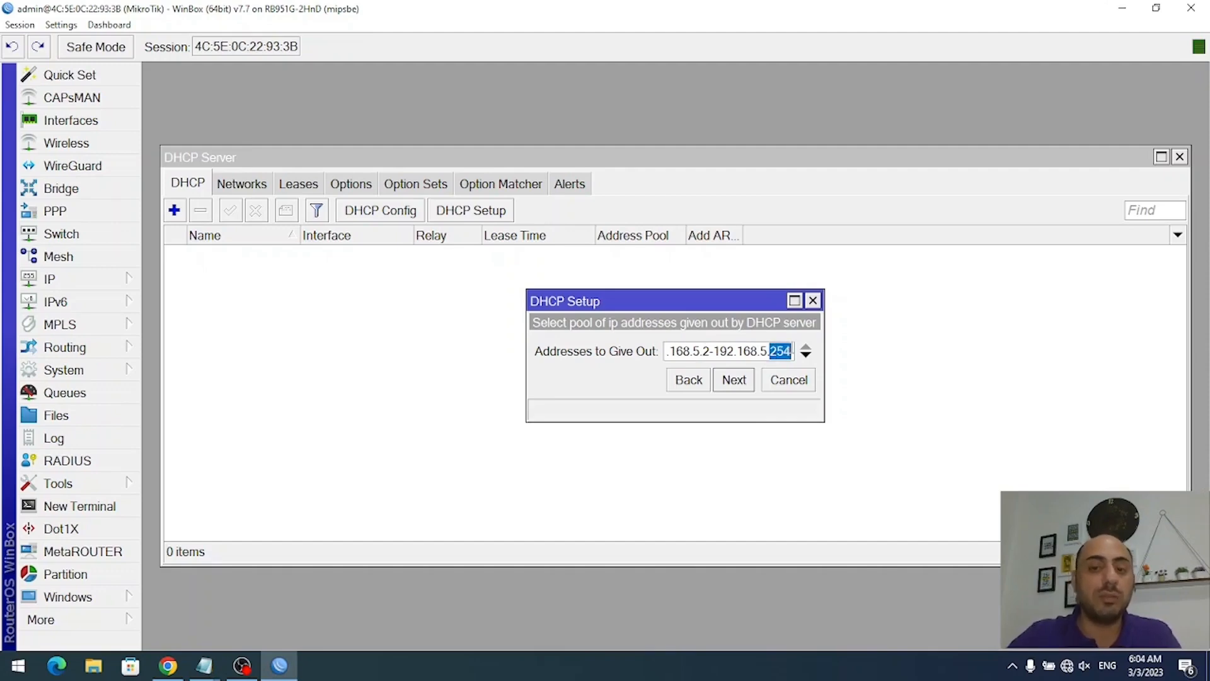
pyautogui.click(757, 351)
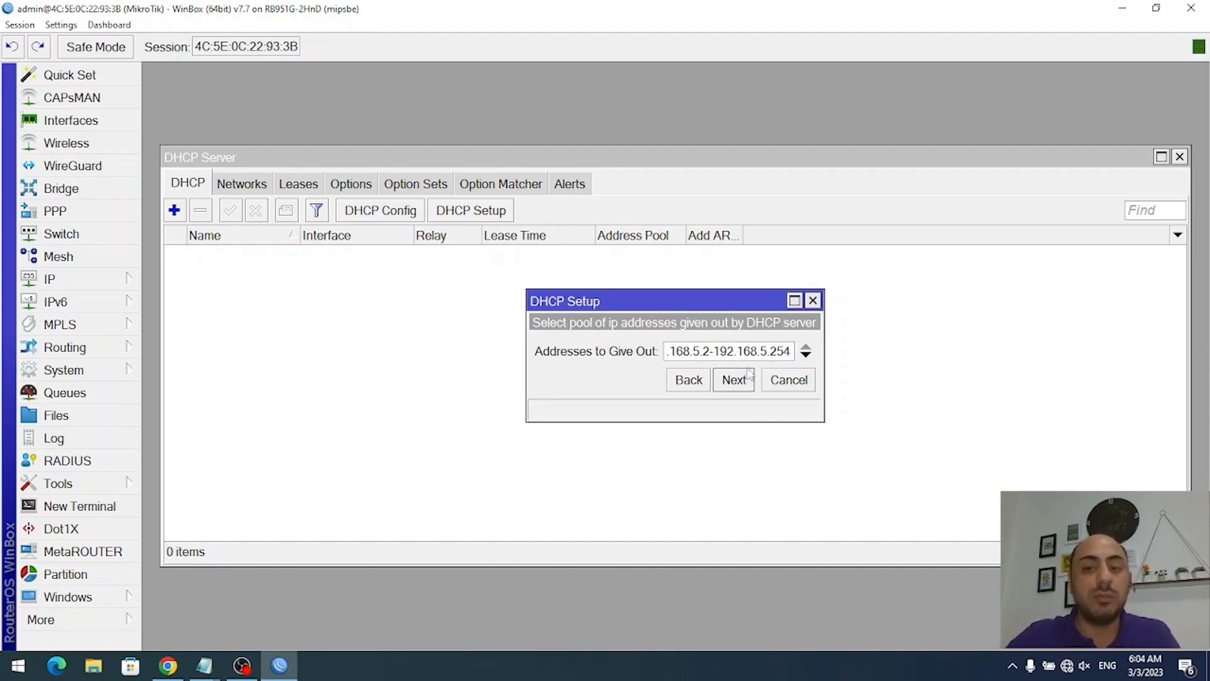
# - Accept the 192.168.5.2–254 pool and set DNS servers 8.8.8.8 and 4.2.2.4
pyautogui.click(748, 373)
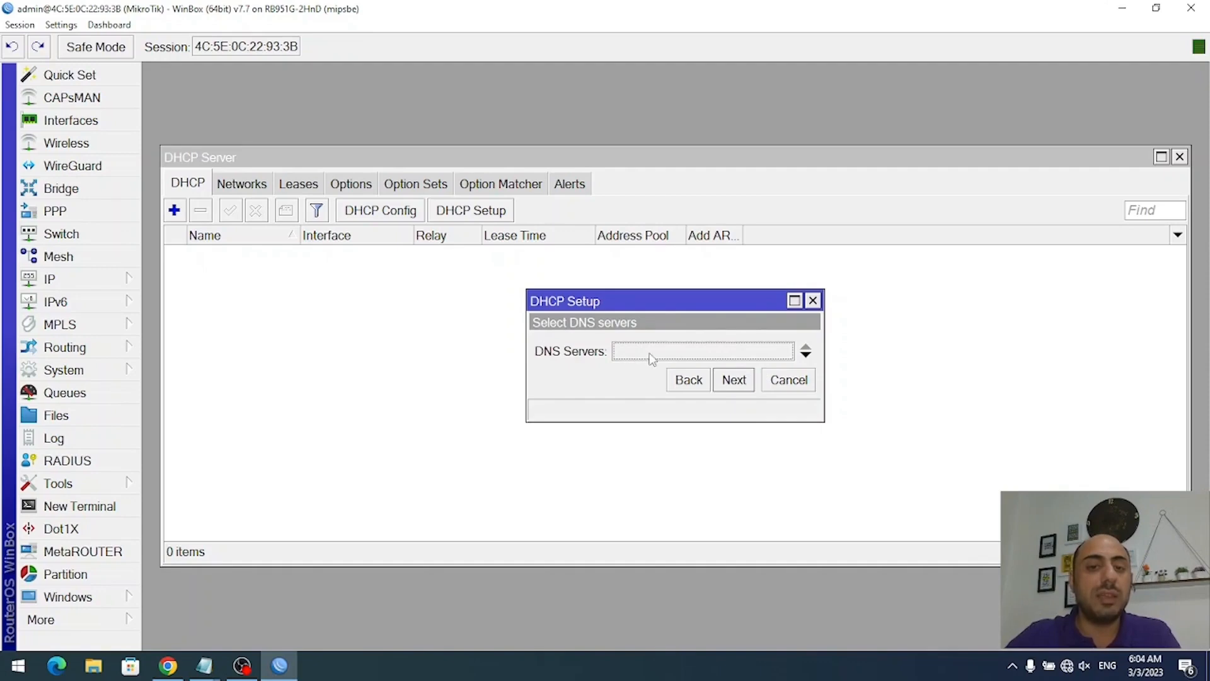
pyautogui.write('8.8.8.8')
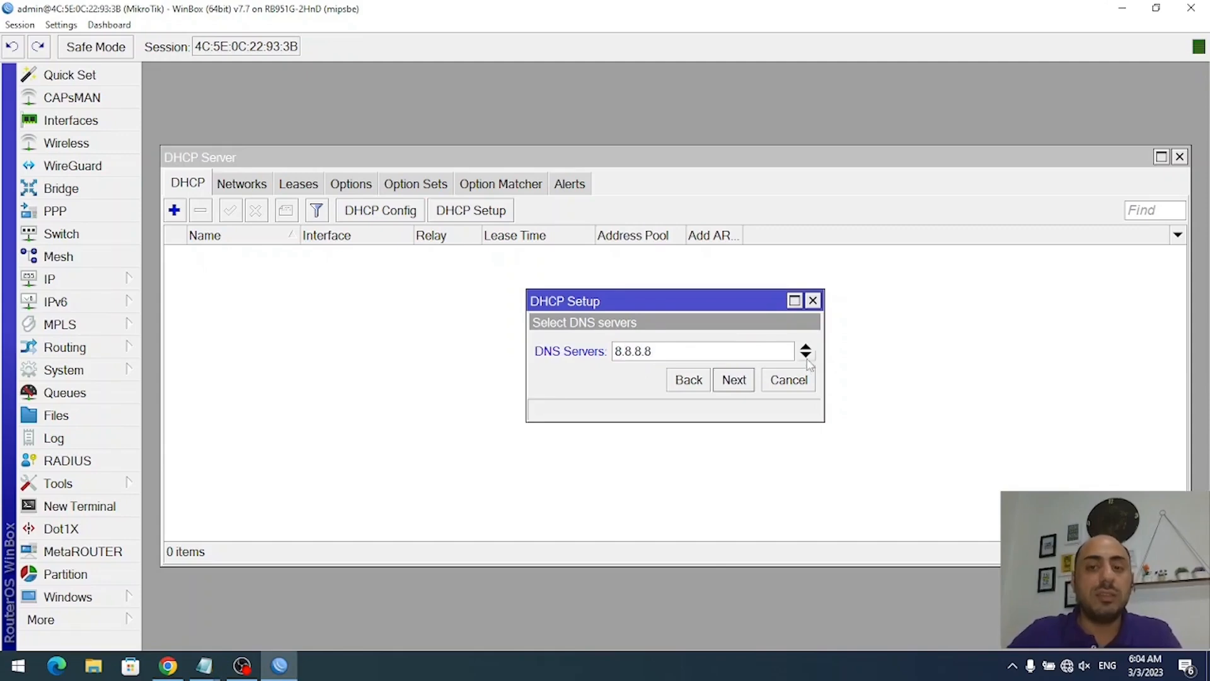
pyautogui.click(807, 358)
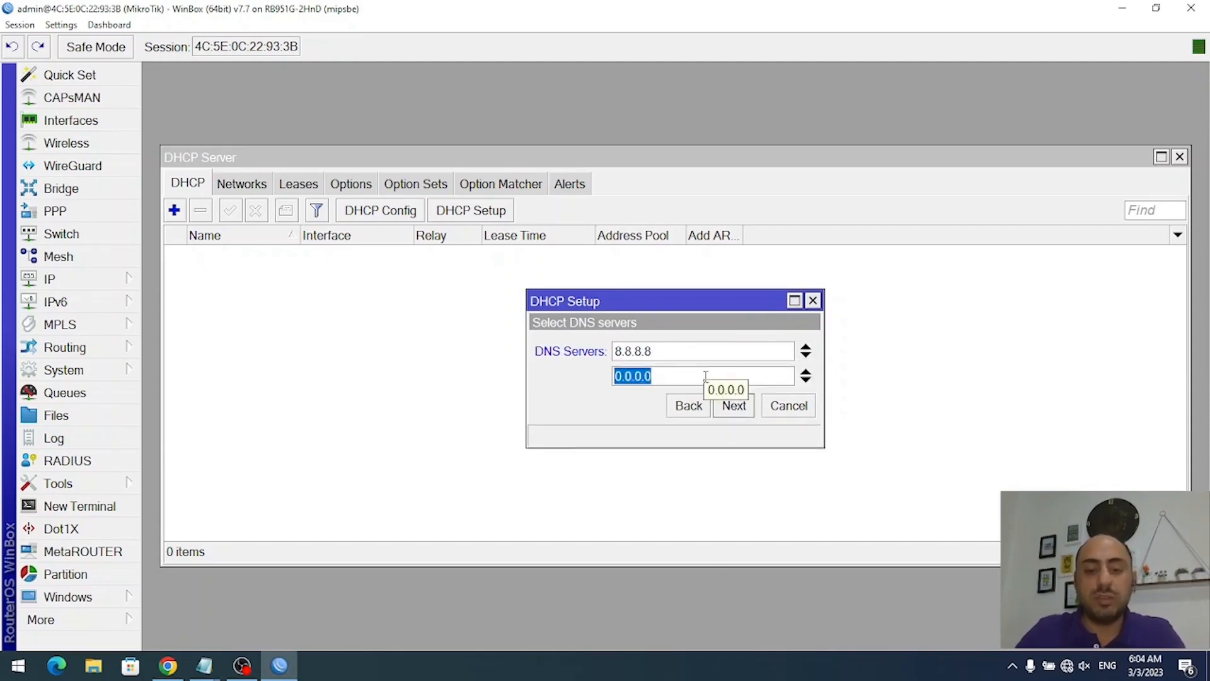
pyautogui.write('8')
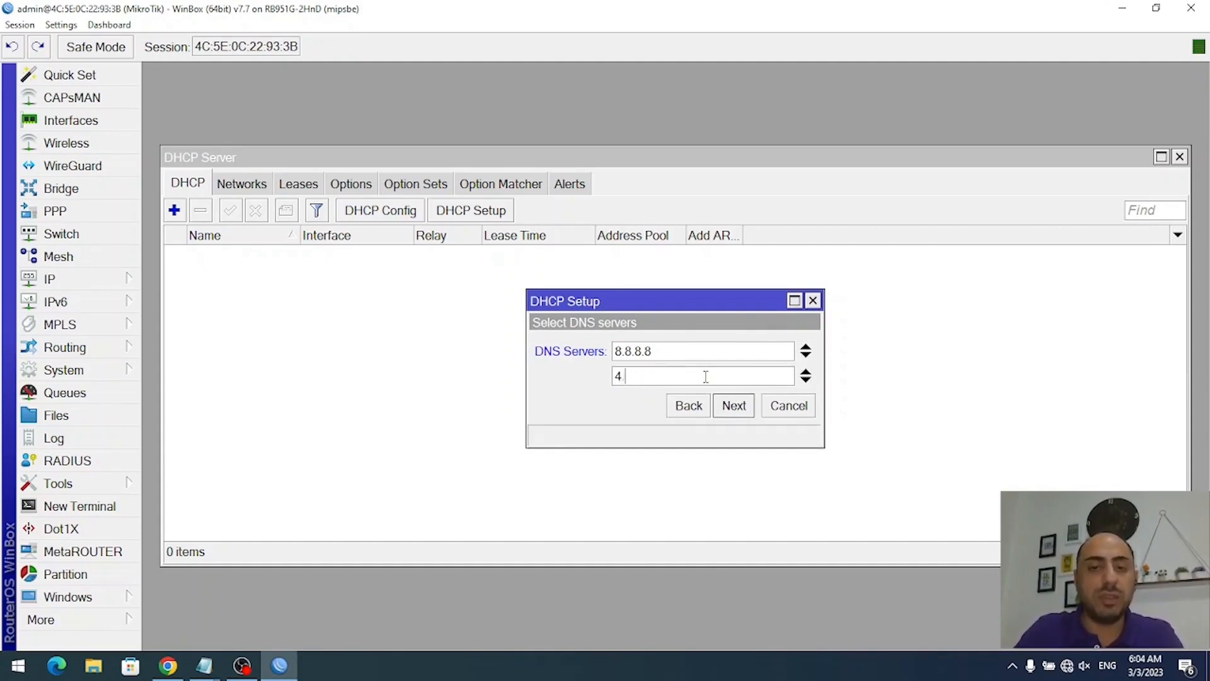
pyautogui.write('4')
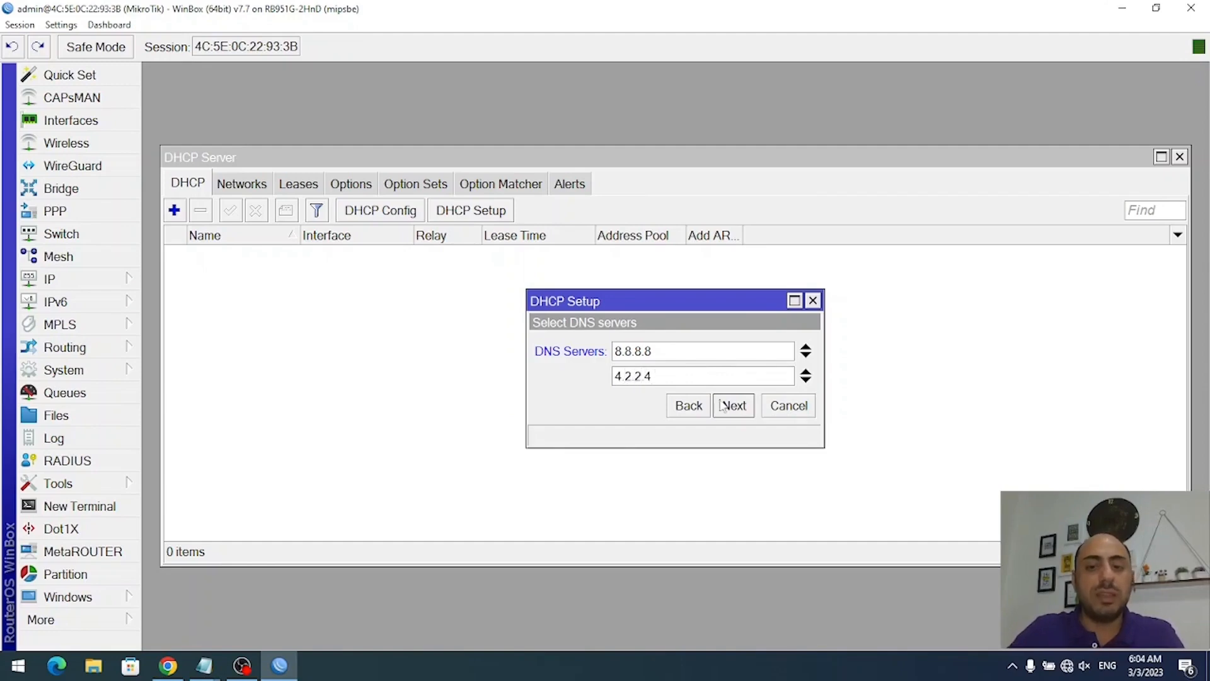
pyautogui.click(733, 405)
# - Set the lease time to 96:00:00 (4 days) and complete the DHCP setup
pyautogui.press('End')
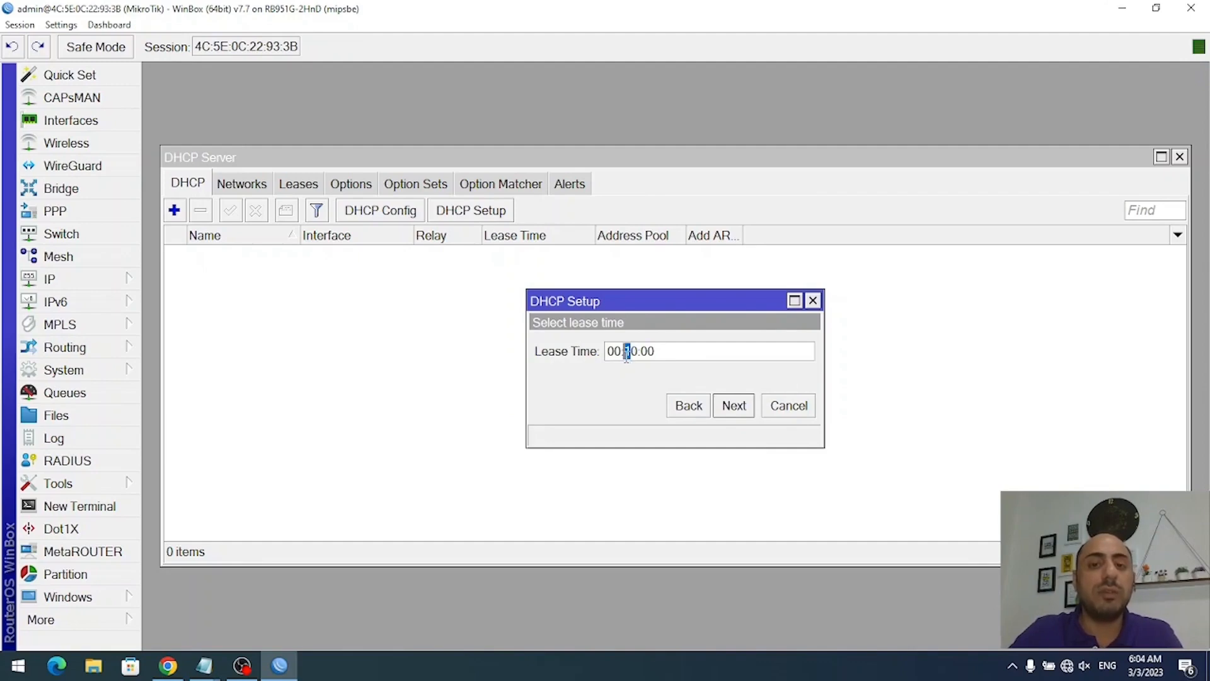
pyautogui.write('0-')
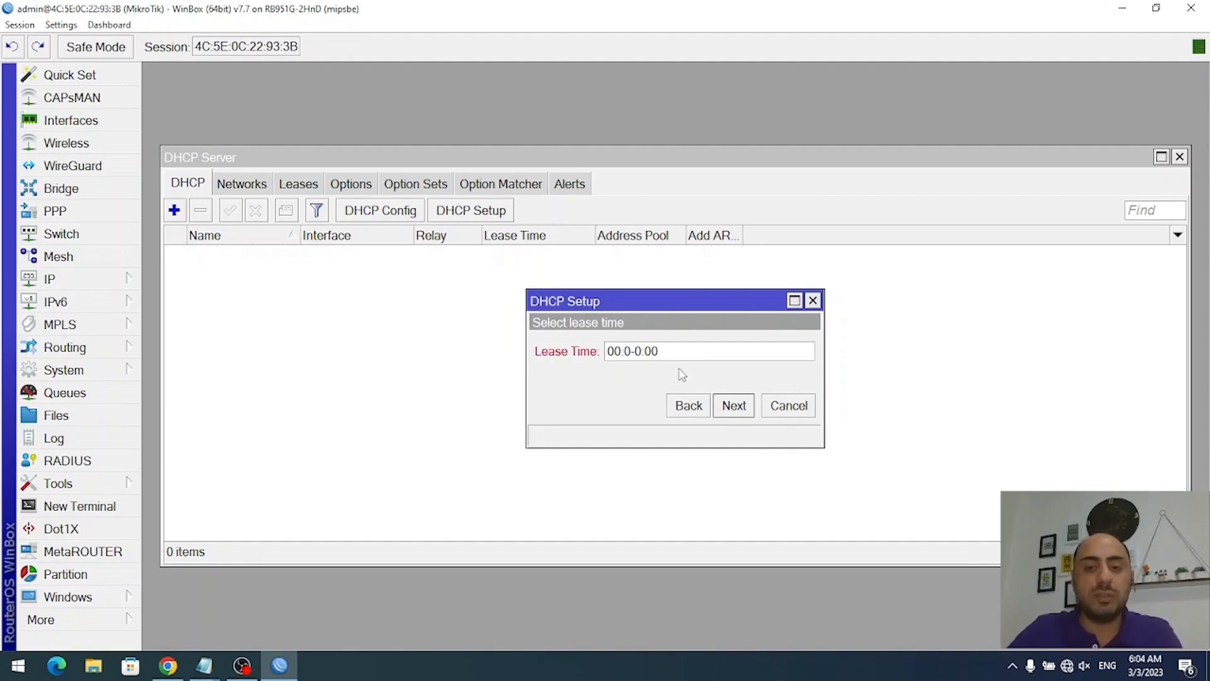
pyautogui.press('BackSpace')
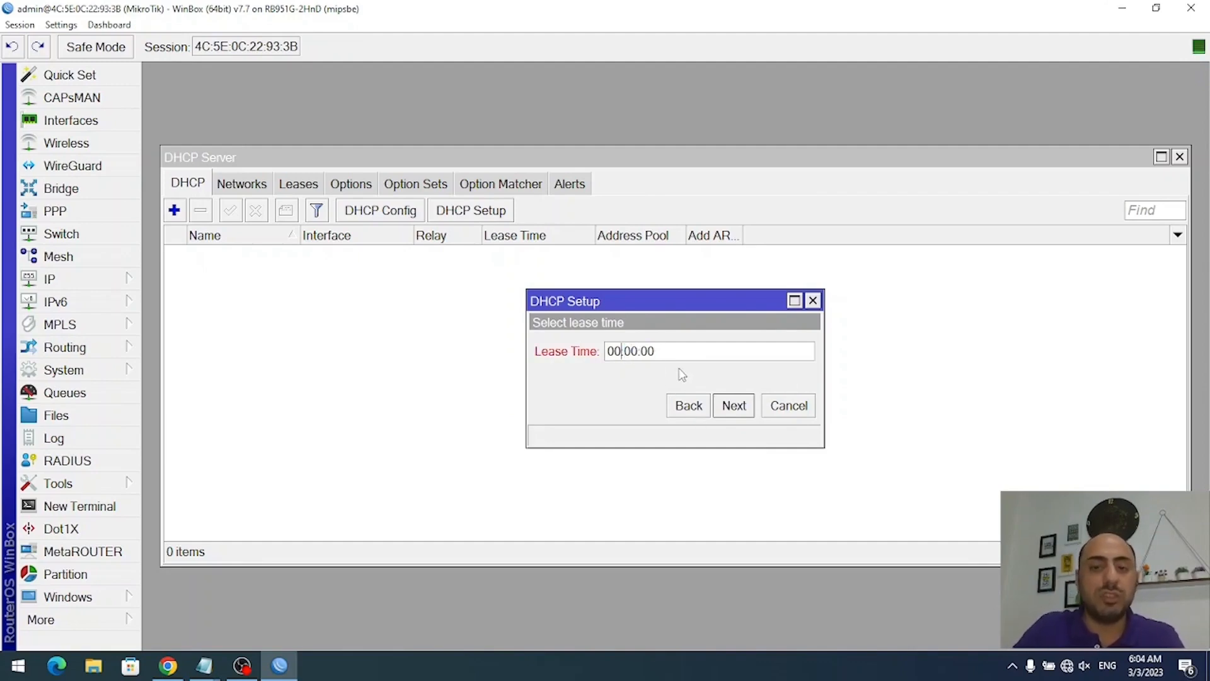
pyautogui.hotkey('shift', 'Home')
pyautogui.write('96')
pyautogui.click(733, 405)
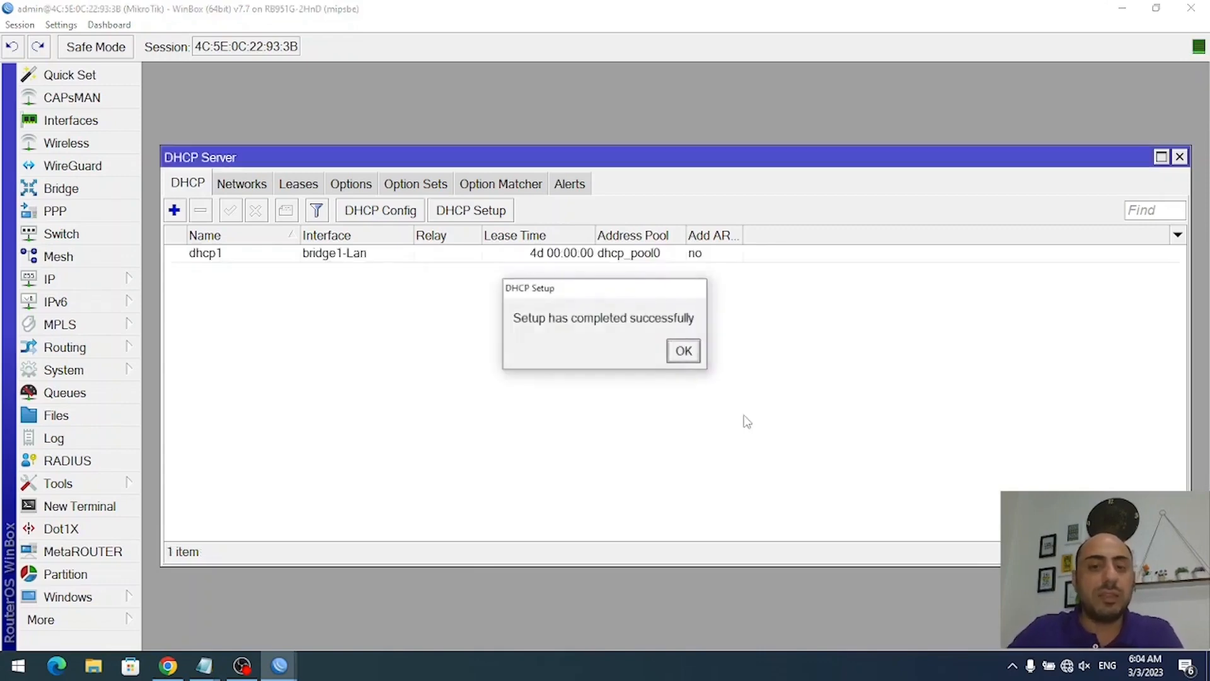
pyautogui.click(682, 348)
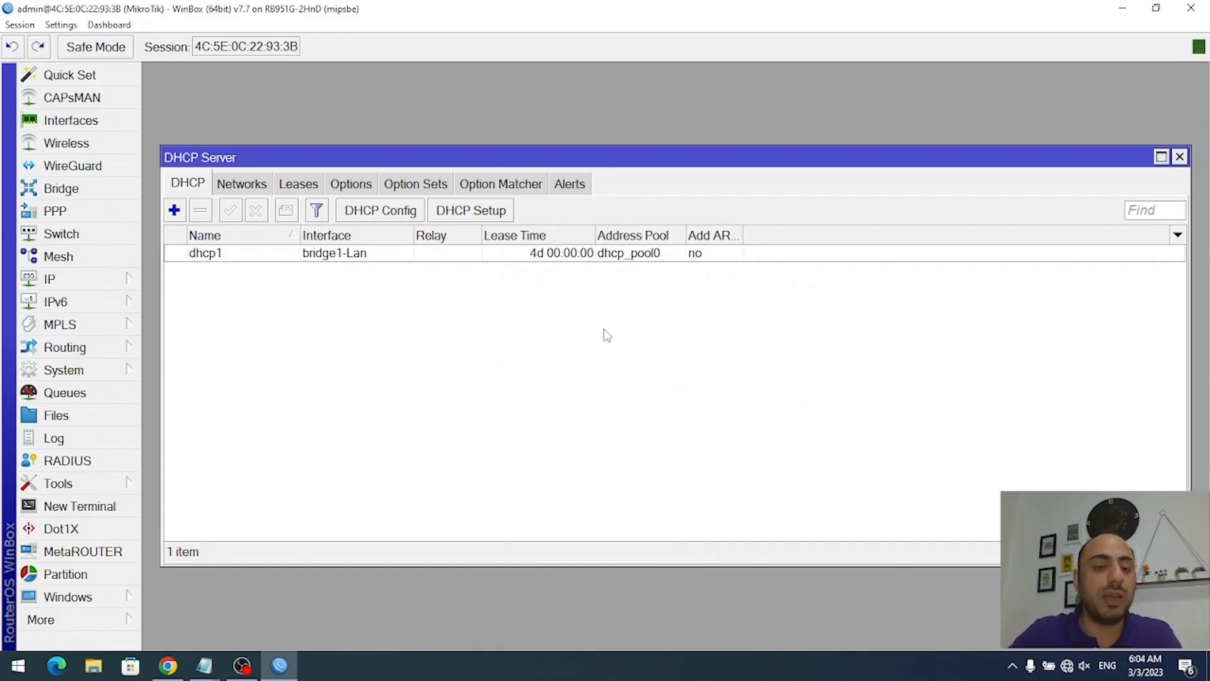
# - Open Command Prompt and run ipconfig, noting the old 169.254.189.230 address
pyautogui.click(17, 666)
pyautogui.write('c')
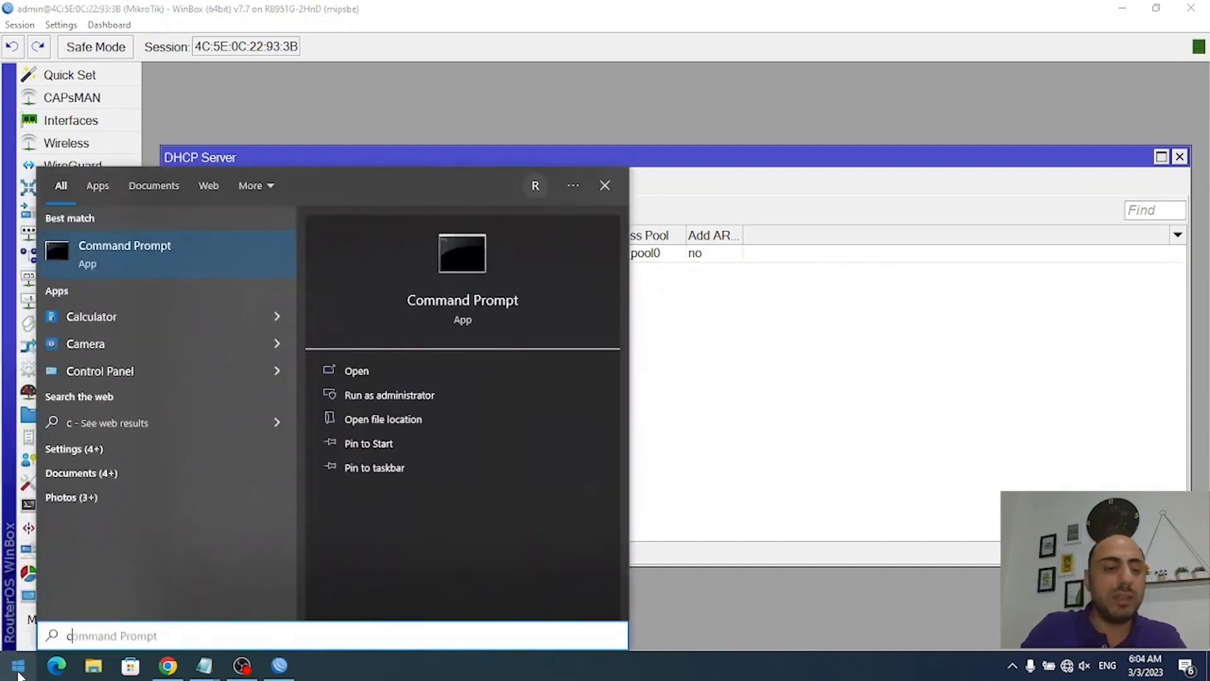
pyautogui.write('md')
pyautogui.press('Return')
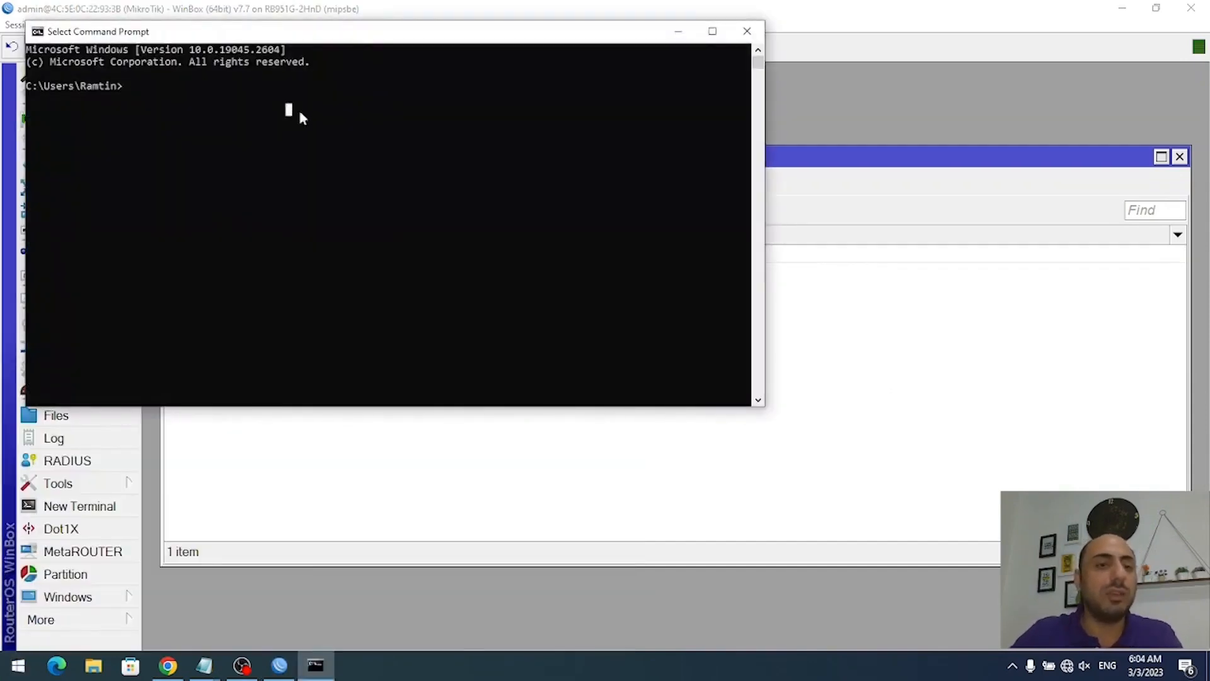
pyautogui.keyDown('ctrl'); pyautogui.scroll(3, 491, 177); pyautogui.keyUp('ctrl')
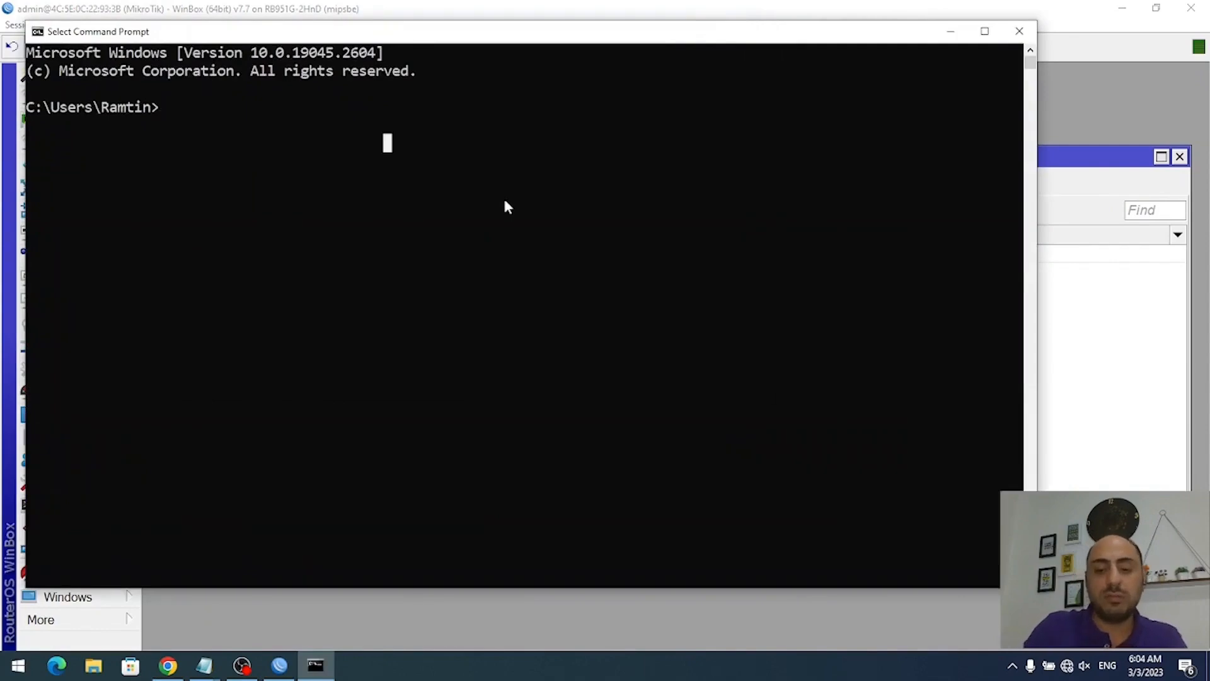
pyautogui.write('ipconfig')
pyautogui.press('Return')
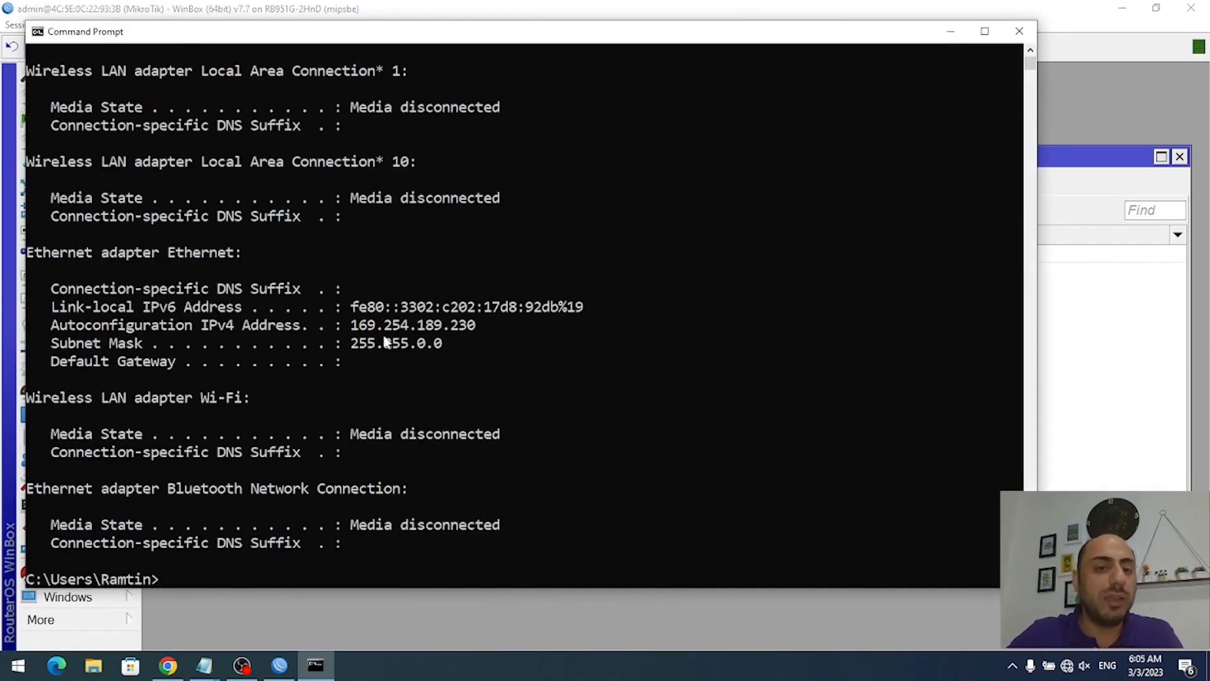
pyautogui.moveTo(351, 328); pyautogui.dragTo(472, 331)
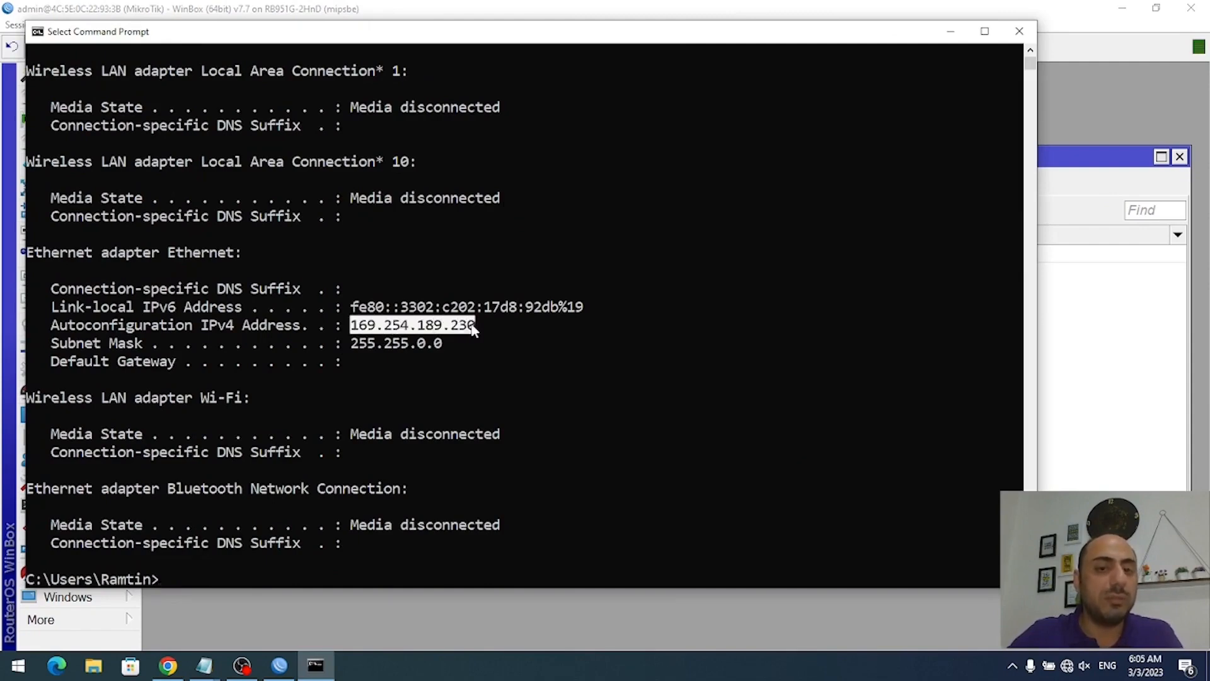
pyautogui.click(455, 329)
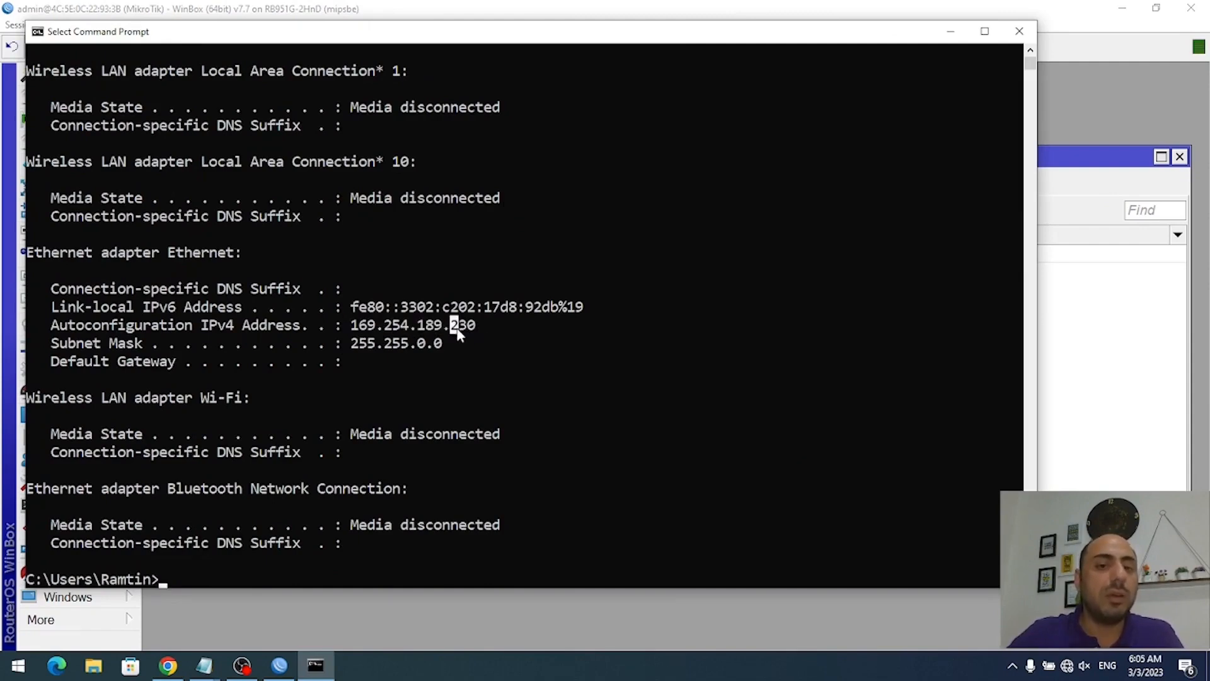
pyautogui.moveTo(353, 328); pyautogui.dragTo(471, 329)
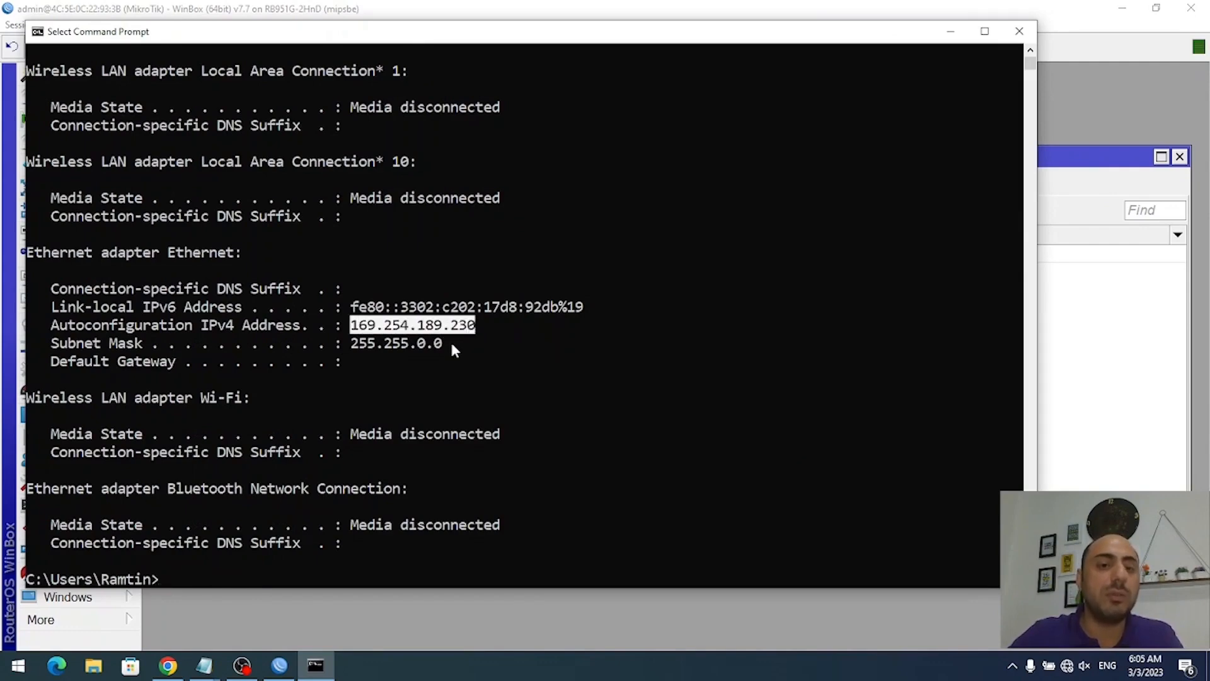
pyautogui.scroll(-1, 646, 394)
pyautogui.hotkey('ctrl', 'c')
# - Attempt ipconfig /renew, then rerun ipconfig showing 192.168.5.254, mask 255.255.255.0, gateway 192.168.5.1
pyautogui.write('i')
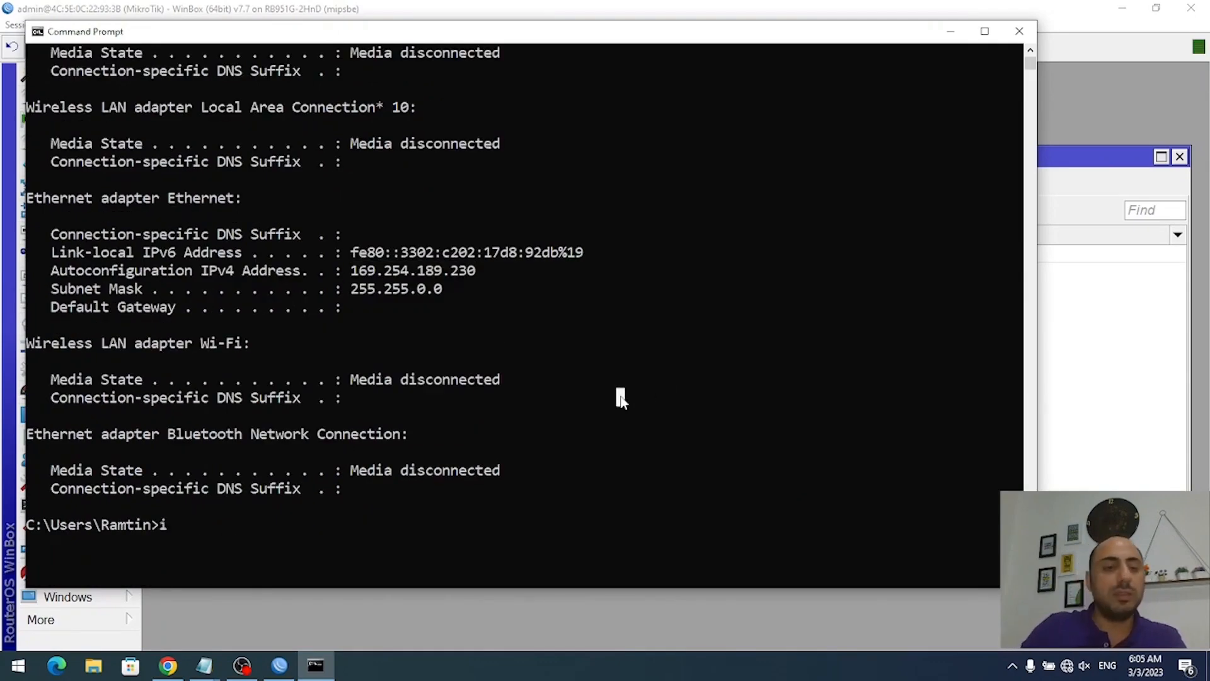
pyautogui.write('pconfig /renew')
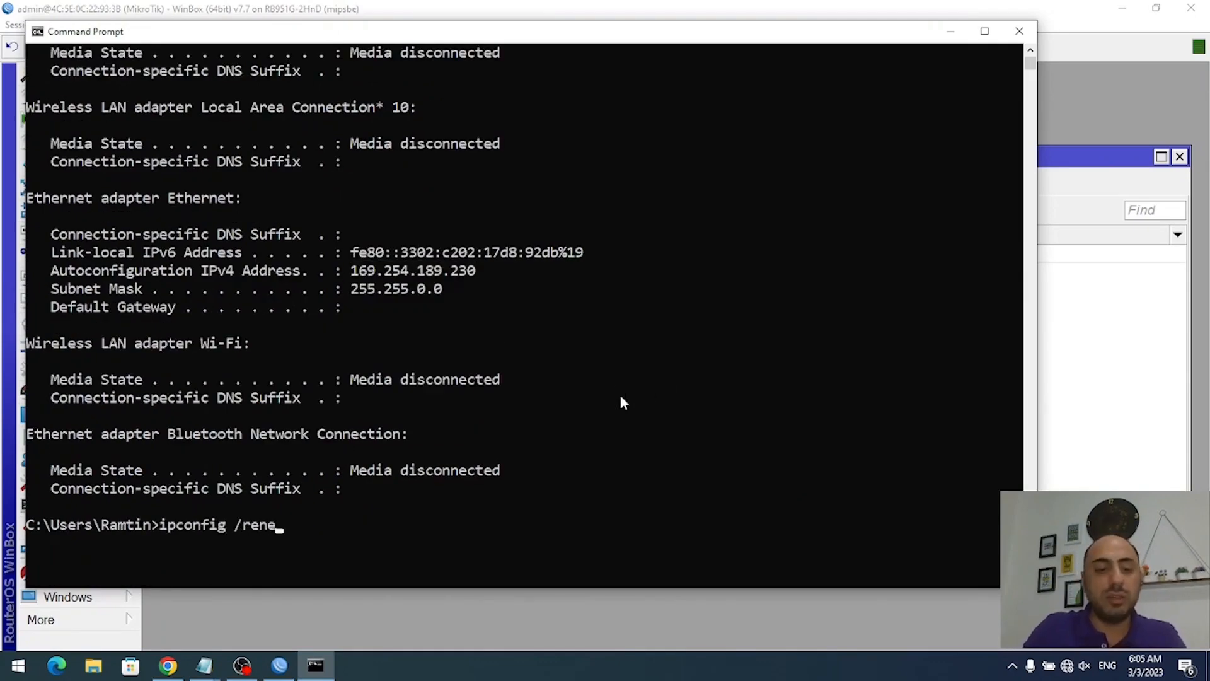
pyautogui.press('Return')
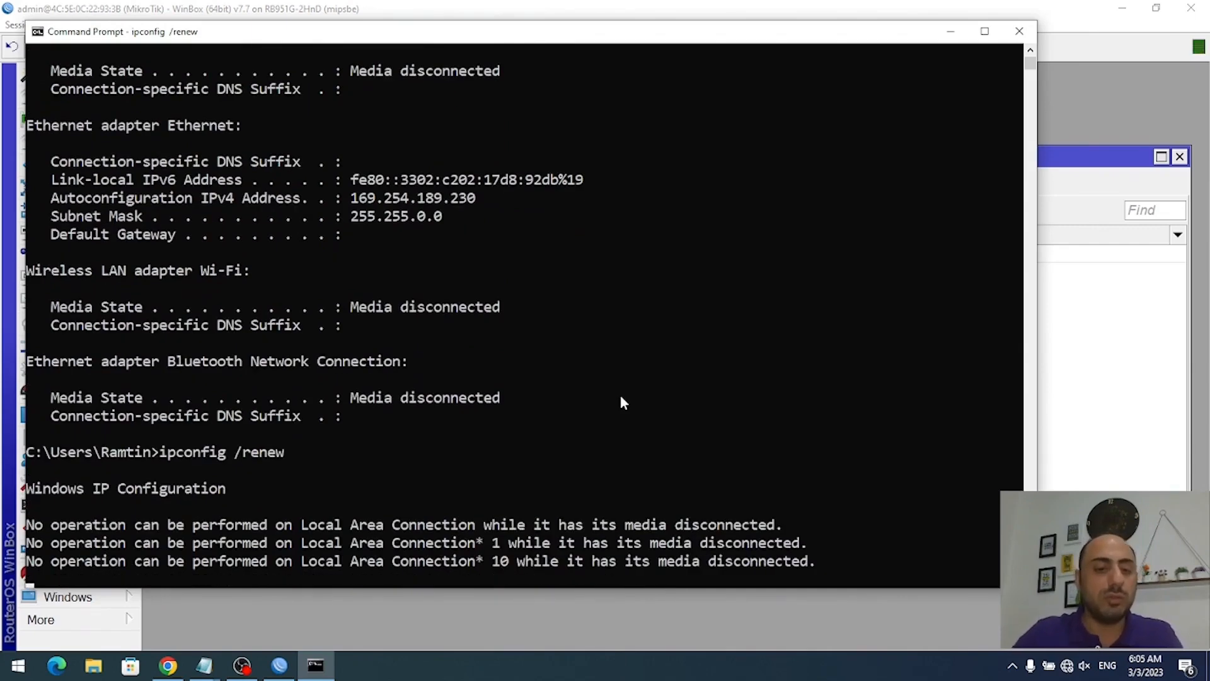
pyautogui.hotkey('ctrl', 'c')
pyautogui.press('Up')
pyautogui.press('BackSpace')
pyautogui.press('BackSpace')
pyautogui.press('BackSpace')
pyautogui.press('BackSpace')
pyautogui.press('BackSpace')
pyautogui.press('BackSpace')
pyautogui.press('BackSpace')
pyautogui.press('Return')
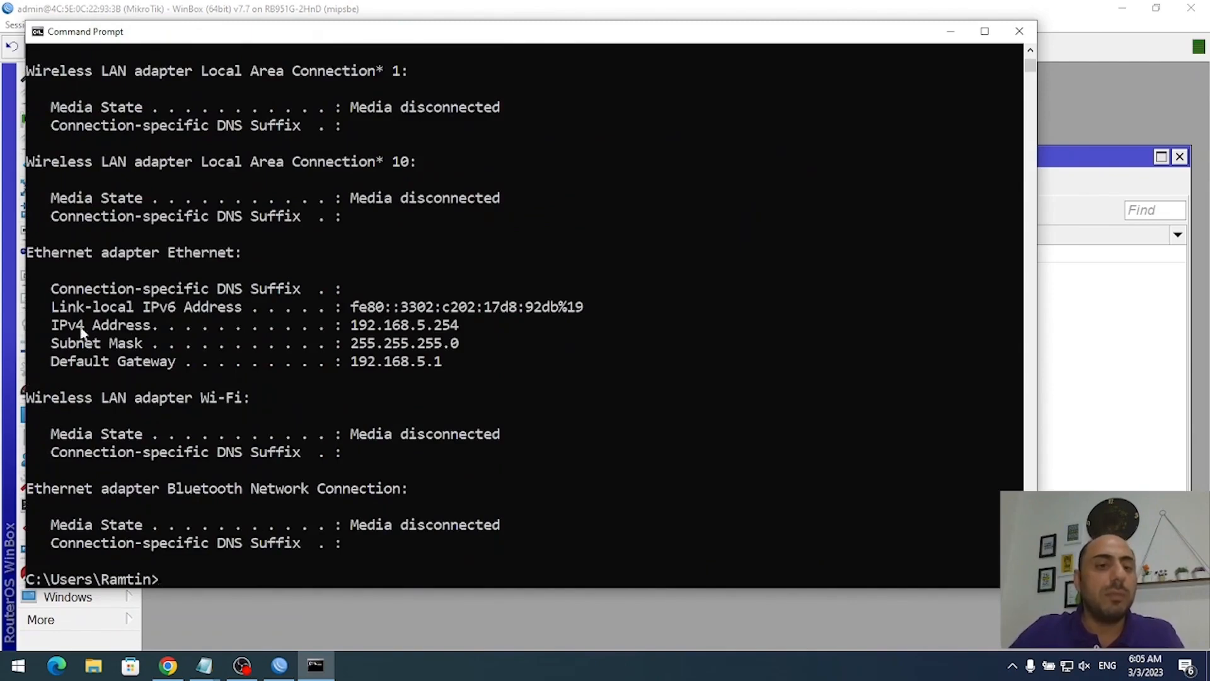
pyautogui.moveTo(54, 327); pyautogui.dragTo(458, 334)
pyautogui.moveTo(355, 345); pyautogui.dragTo(455, 350)
pyautogui.moveTo(352, 362); pyautogui.dragTo(440, 369)
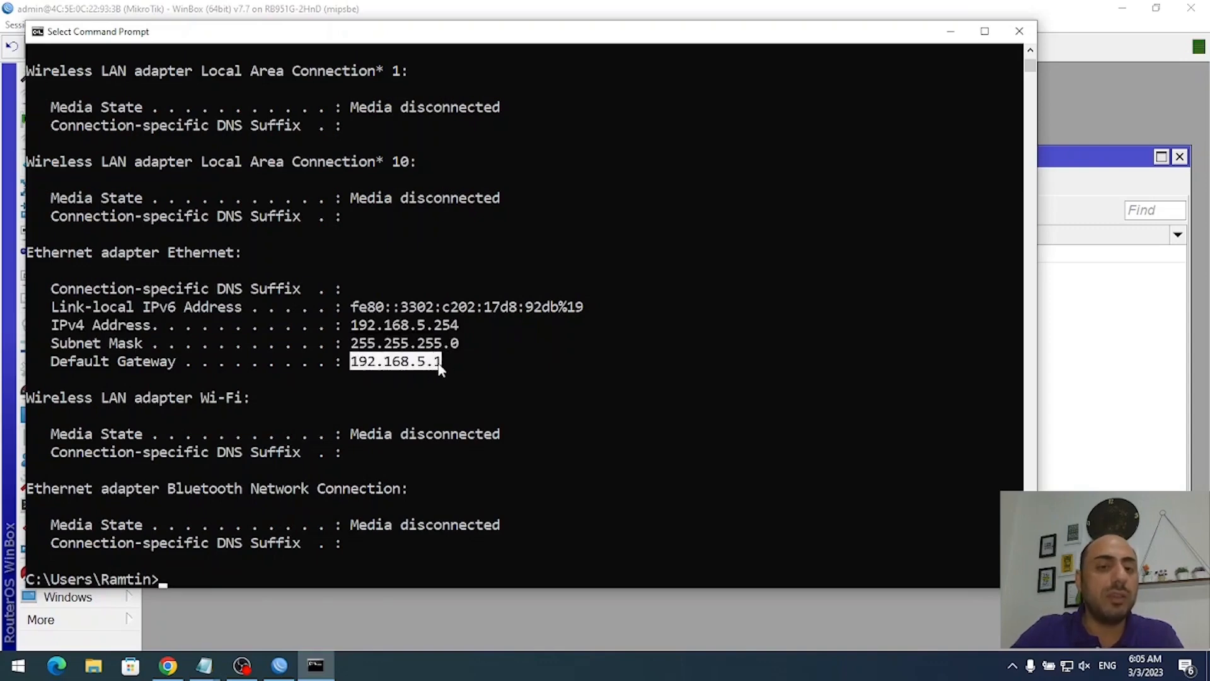
pyautogui.click(479, 379)
pyautogui.click(1019, 32)
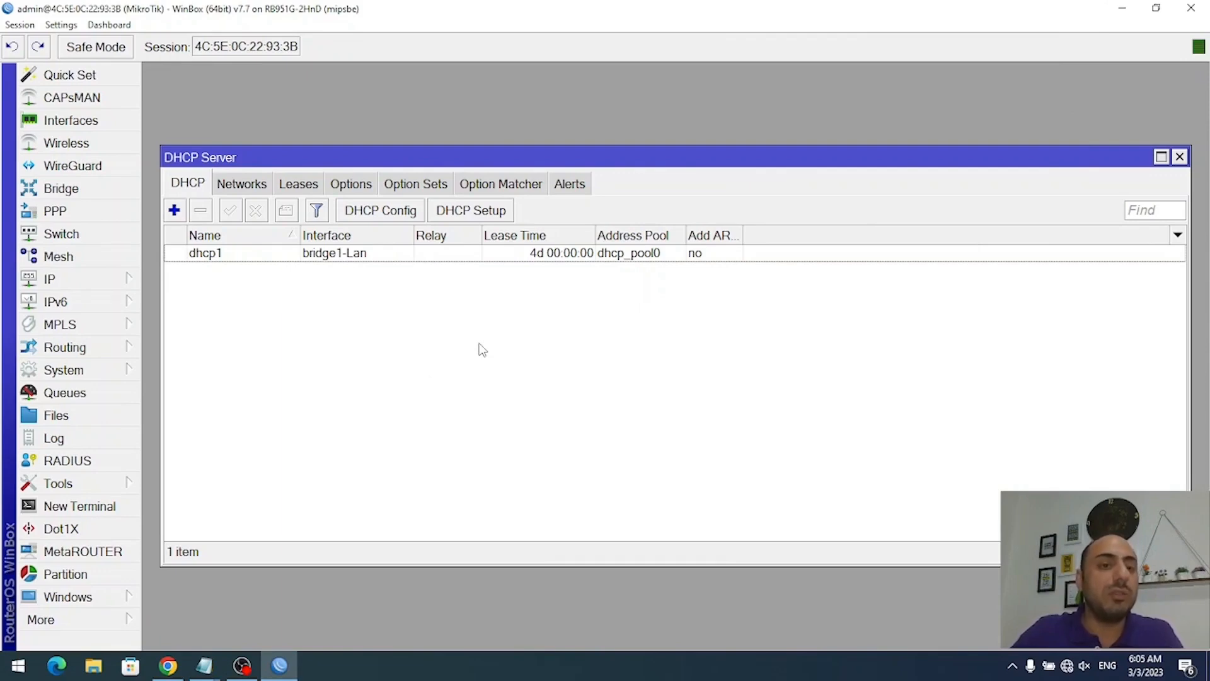
# - Add a firewall NAT rule with chain srcnat and action masquerade
pyautogui.press('Escape')
pyautogui.click(87, 283)
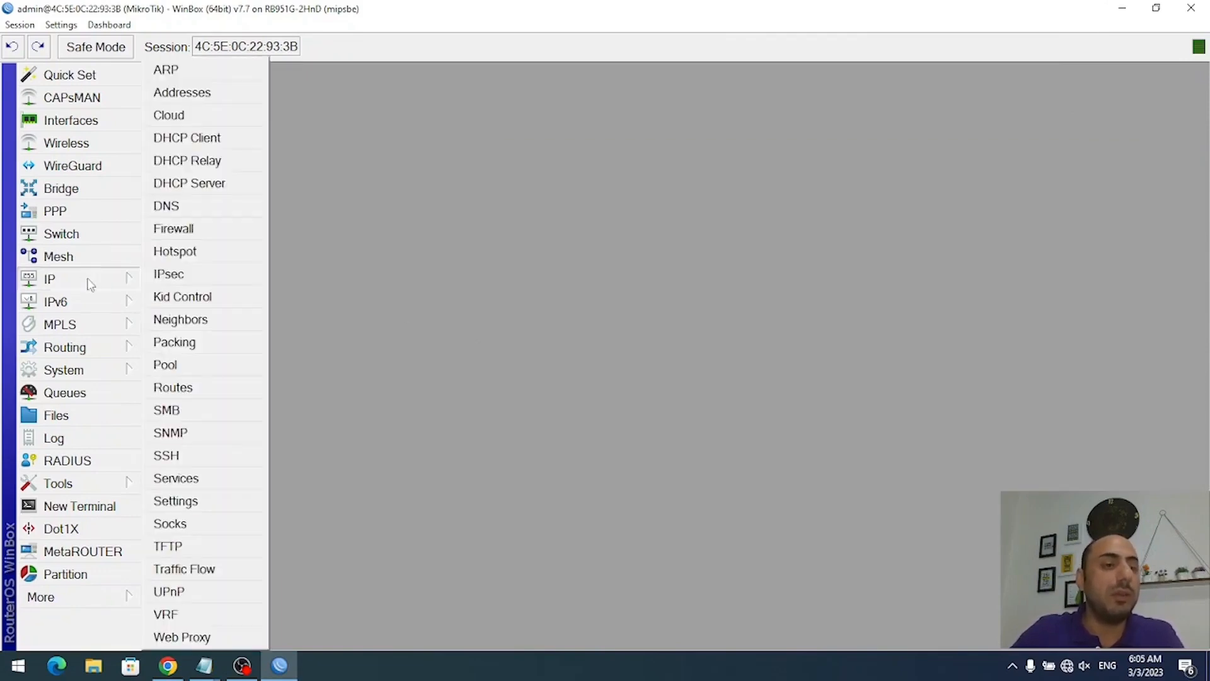
pyautogui.click(182, 230)
pyautogui.click(255, 186)
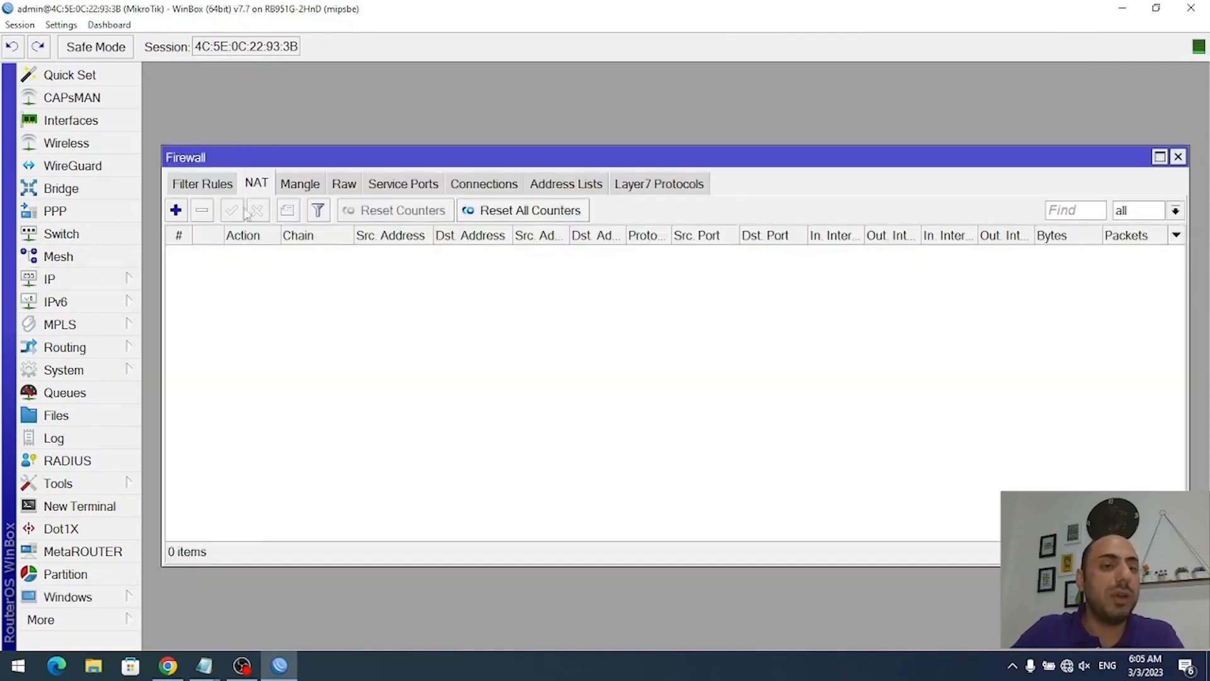
pyautogui.click(176, 210)
pyautogui.write('srcnat')
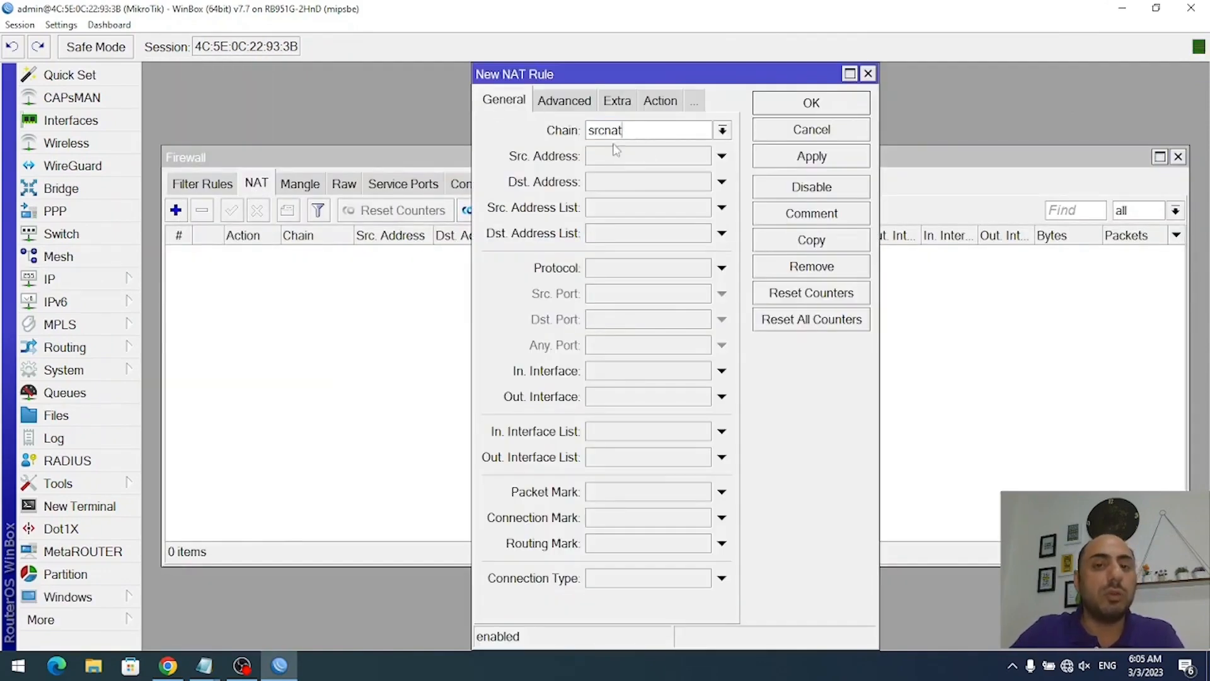
pyautogui.click(660, 101)
pyautogui.click(602, 130)
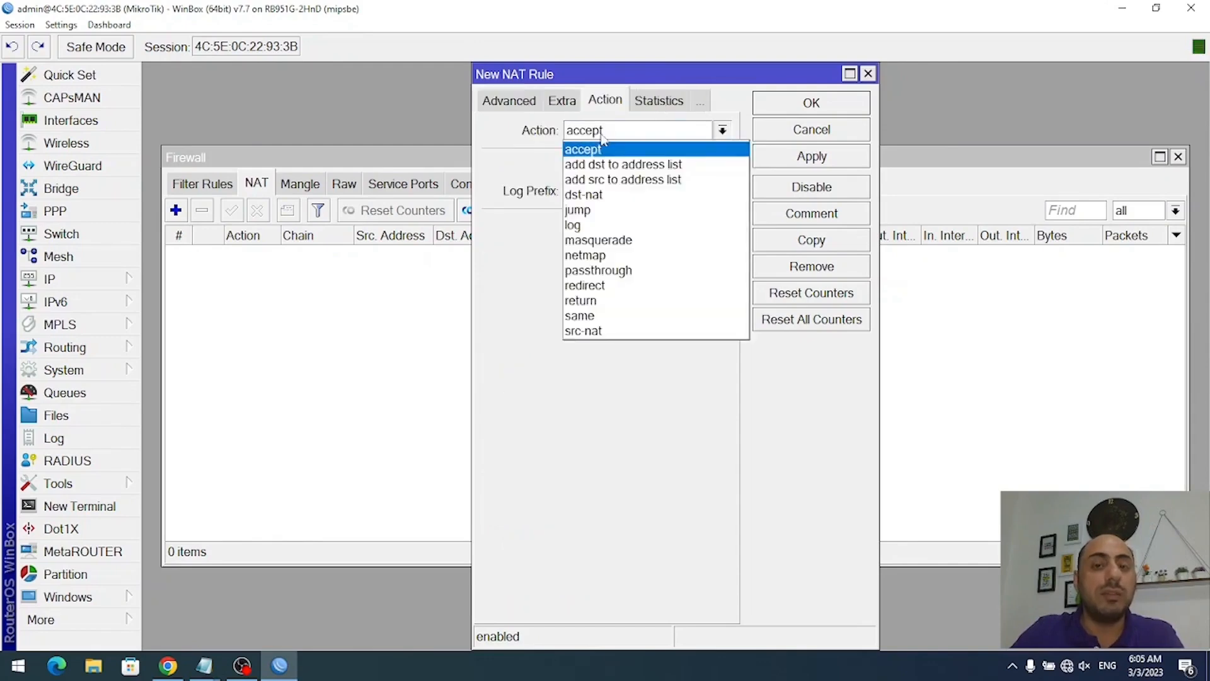
pyautogui.click(605, 234)
pyautogui.click(812, 157)
pyautogui.click(813, 103)
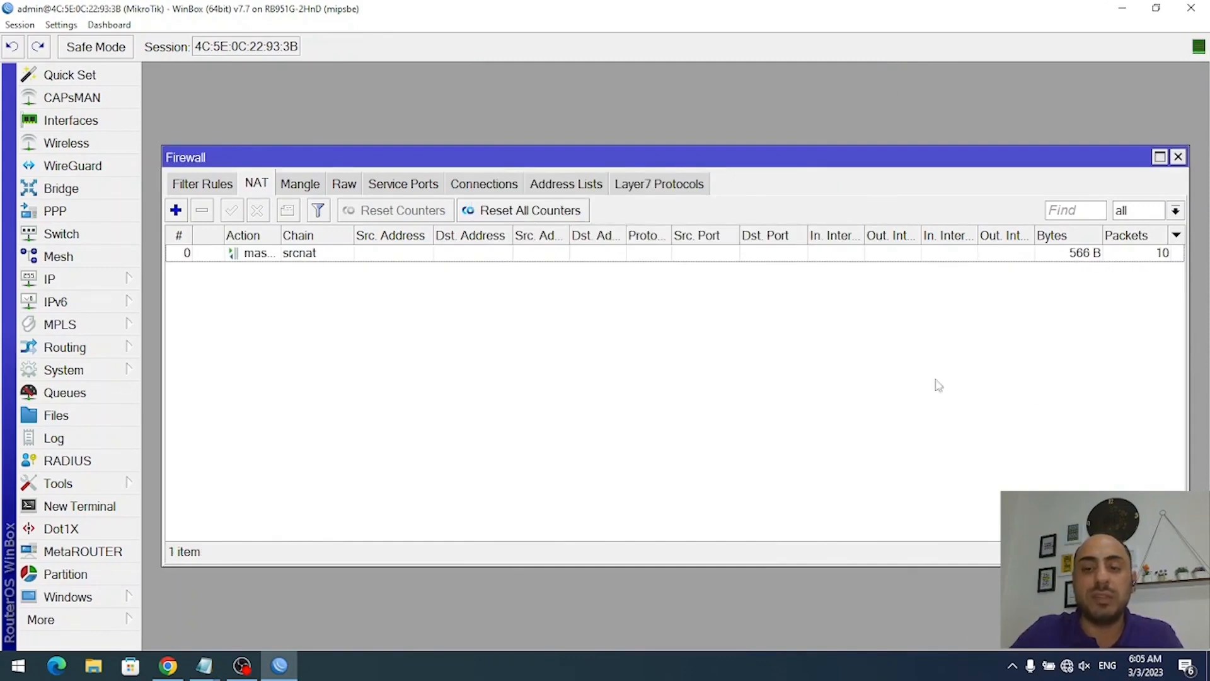
pyautogui.click(18, 665)
# - Ping 8.8.8.8 from a new Command Prompt, then close the console and the Firewall window
pyautogui.write('cmd')
pyautogui.press('Return')
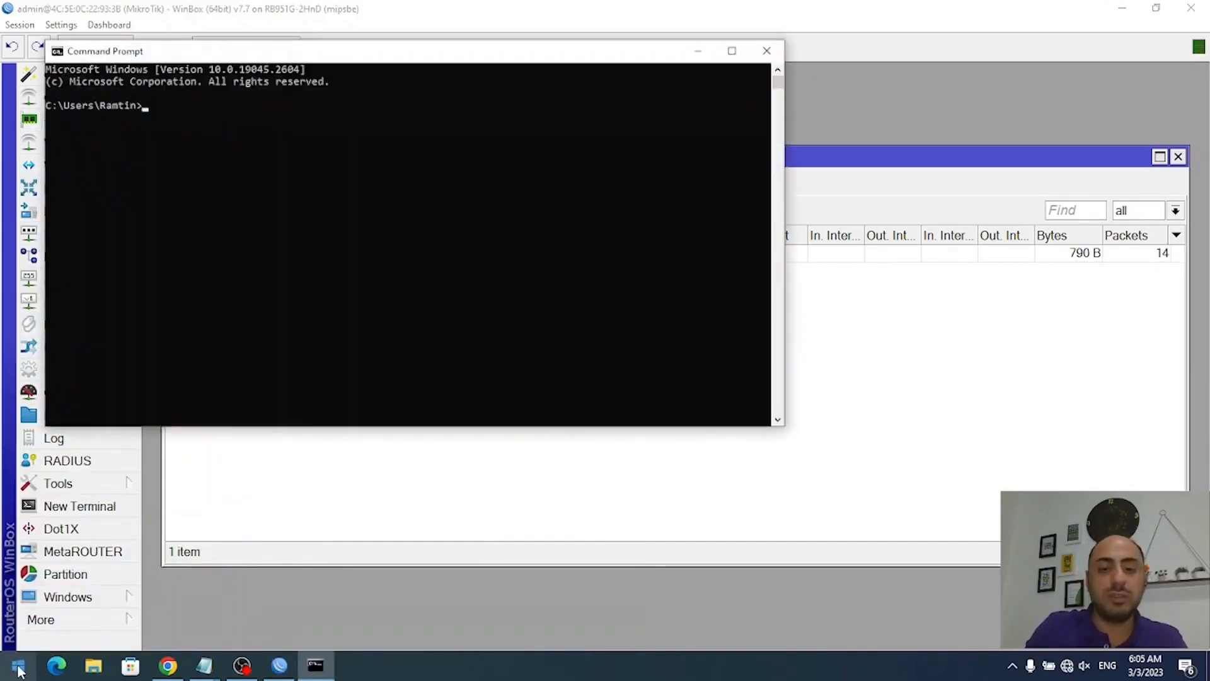
pyautogui.write('ping 8')
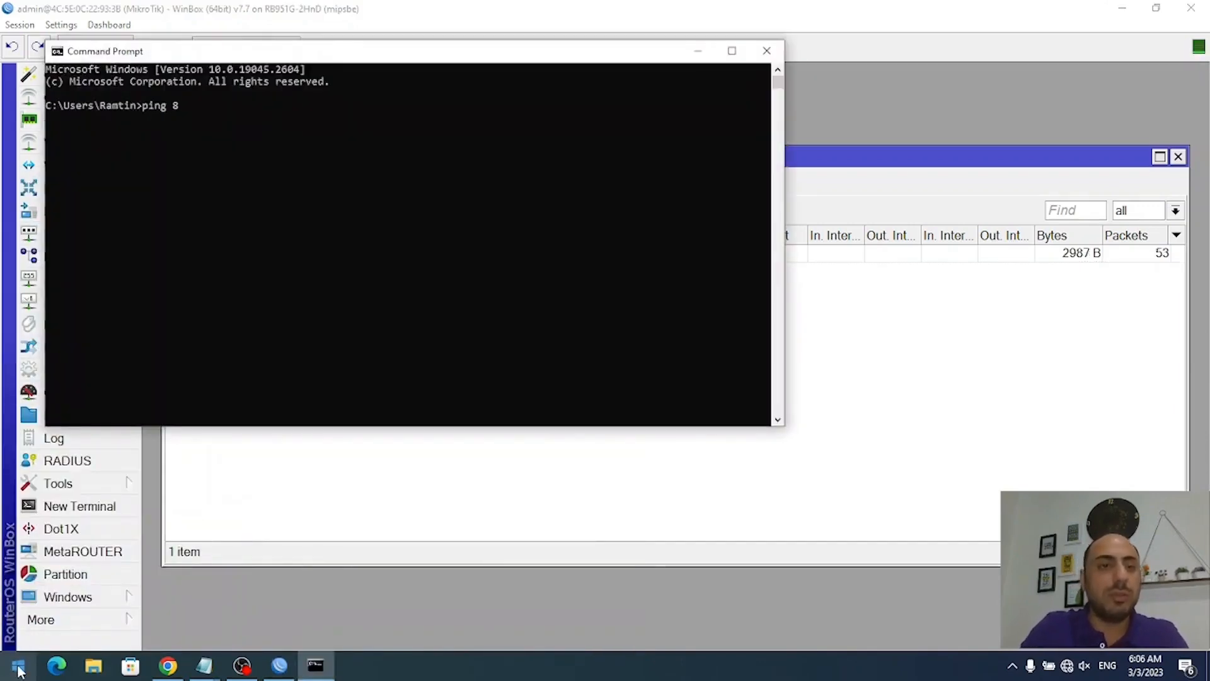
pyautogui.write('.8.8.8')
pyautogui.press('Return')
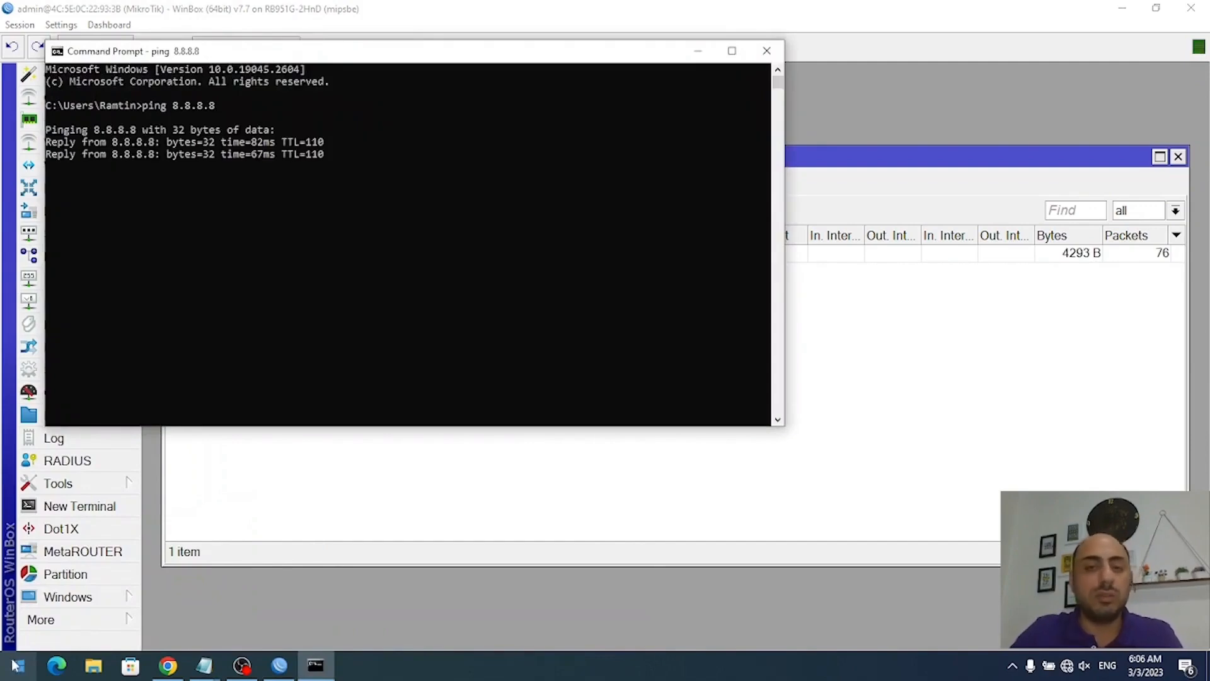
pyautogui.moveTo(441, 51); pyautogui.dragTo(664, 106)
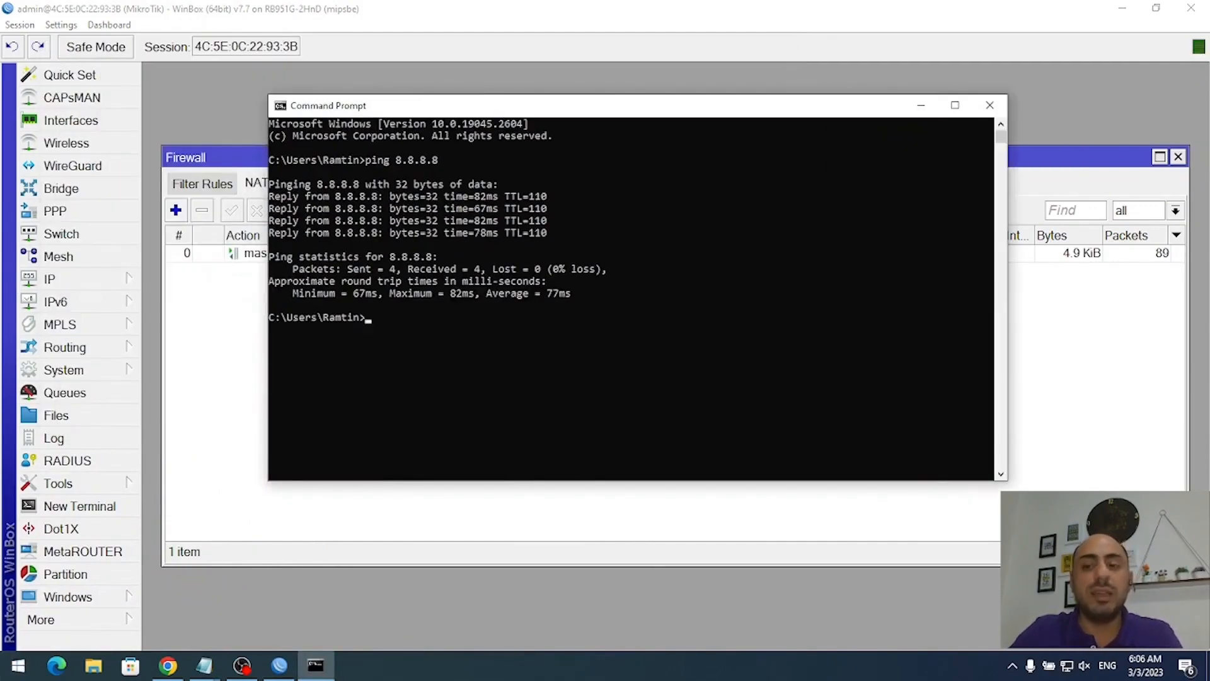
pyautogui.click(1066, 665)
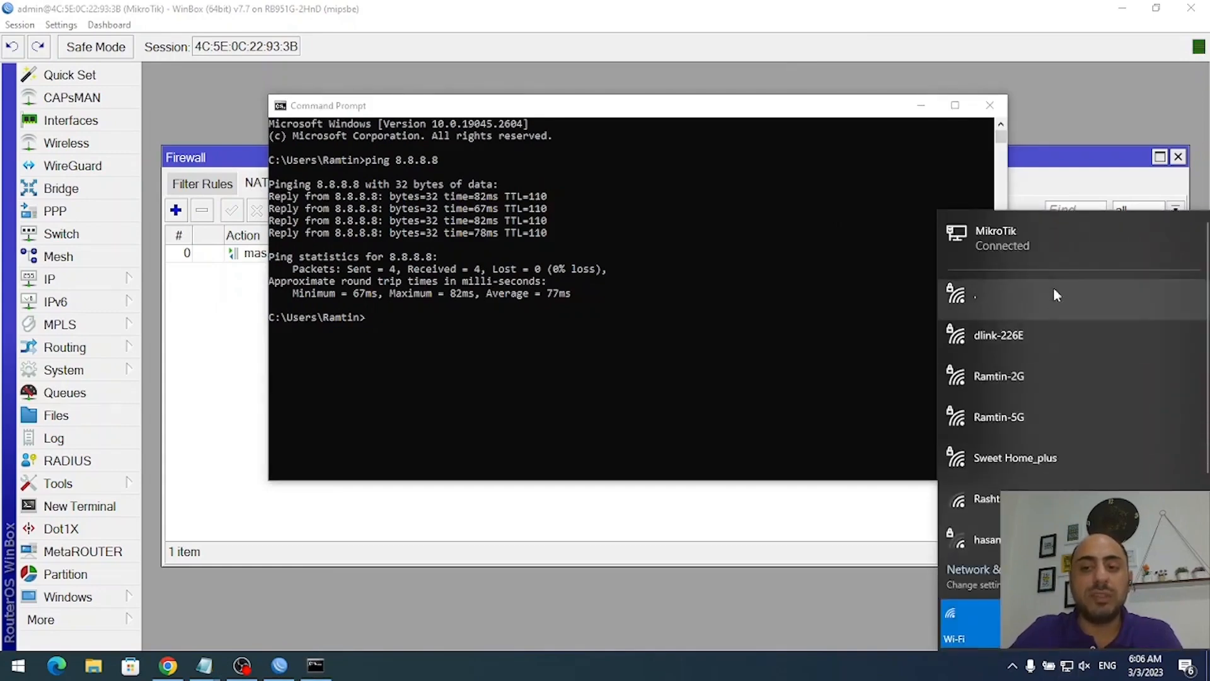
pyautogui.click(824, 339)
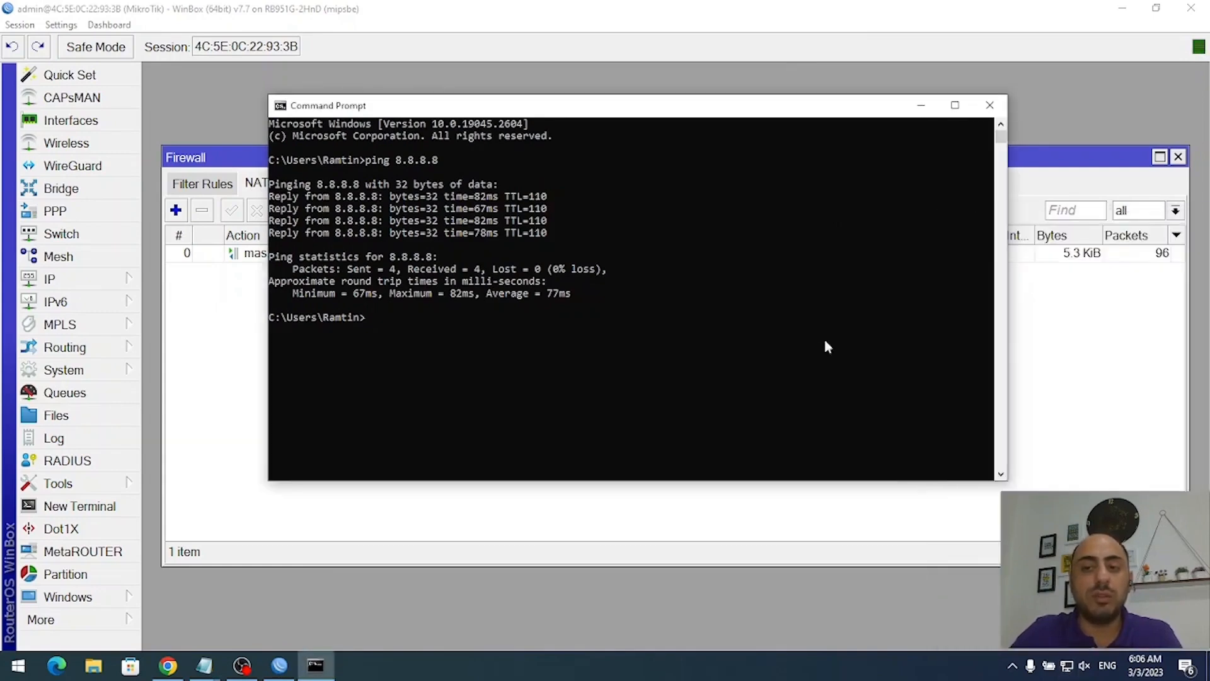
pyautogui.click(990, 105)
pyautogui.click(1178, 156)
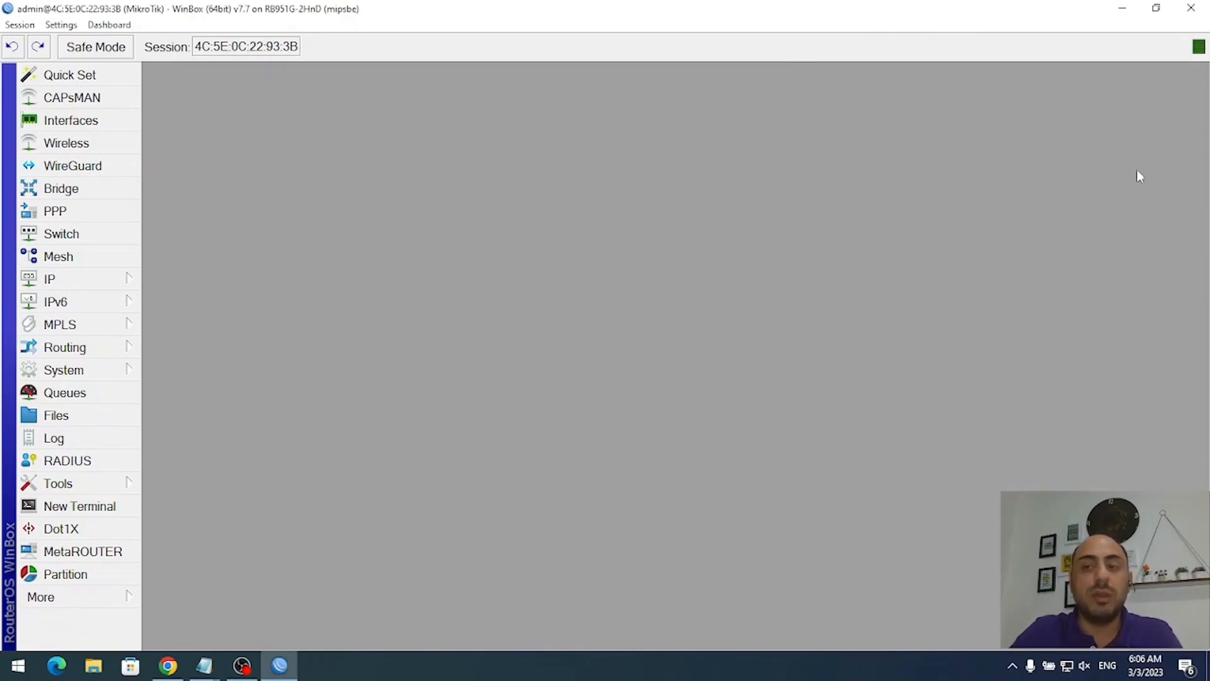
# - Enable the disabled wlan1 interface and open its wireless settings
pyautogui.click(93, 147)
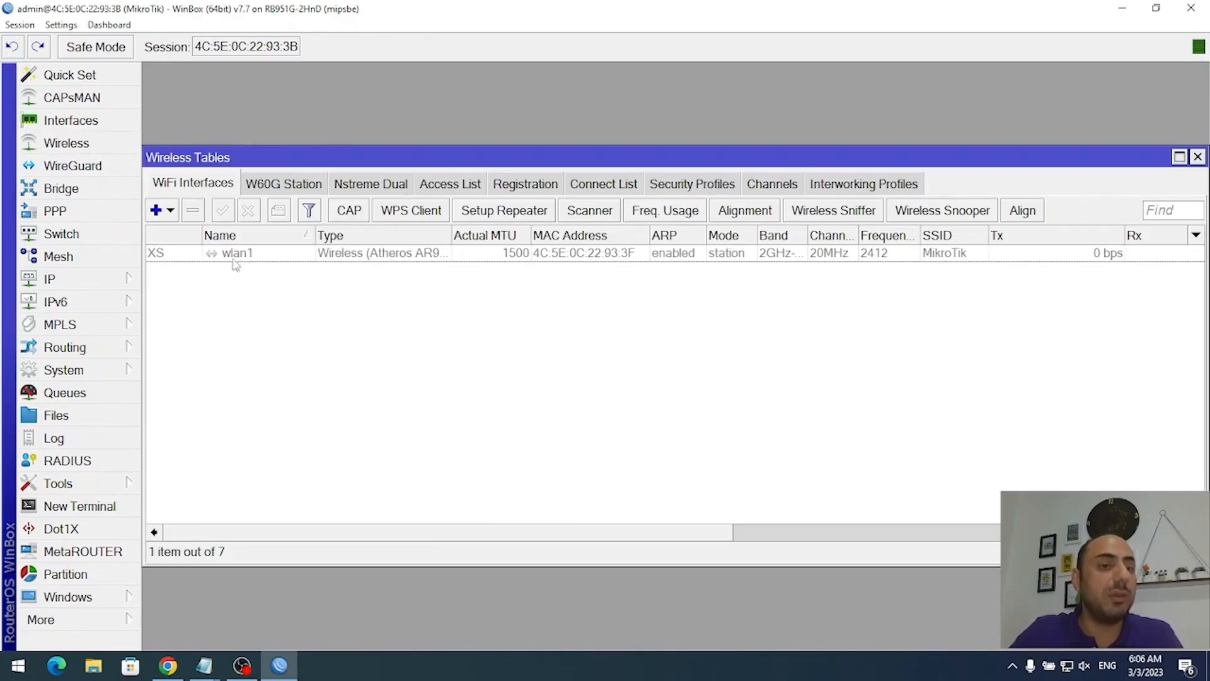
pyautogui.click(252, 255)
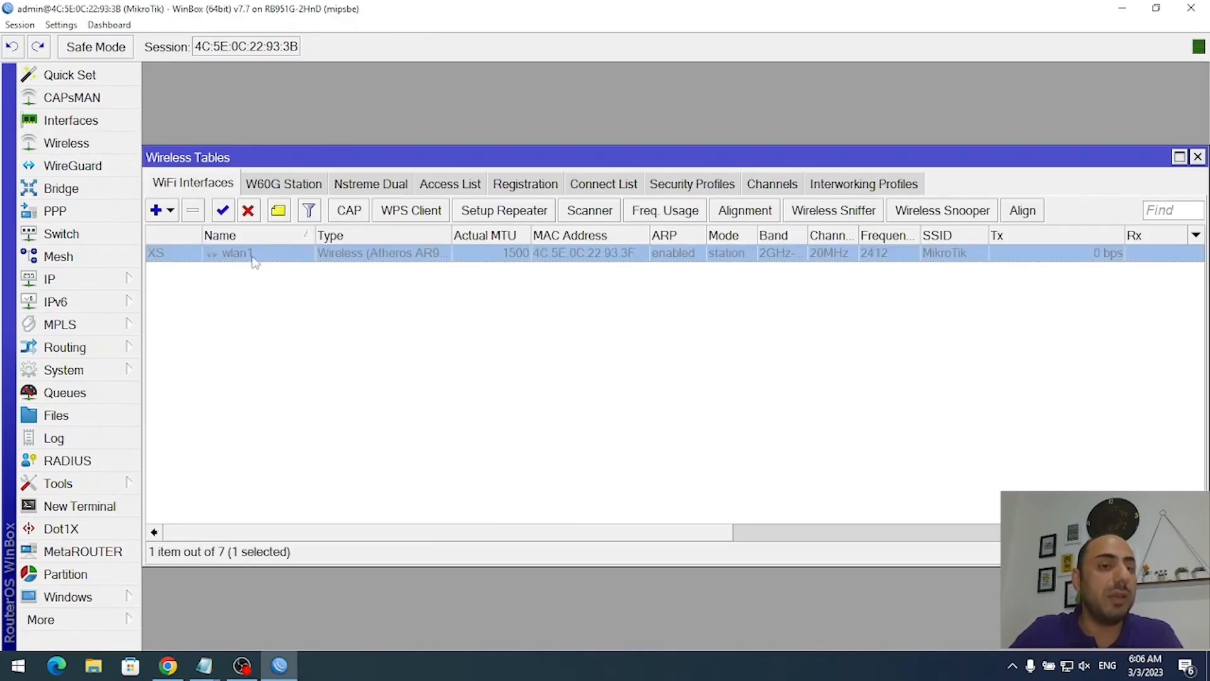
pyautogui.click(222, 210)
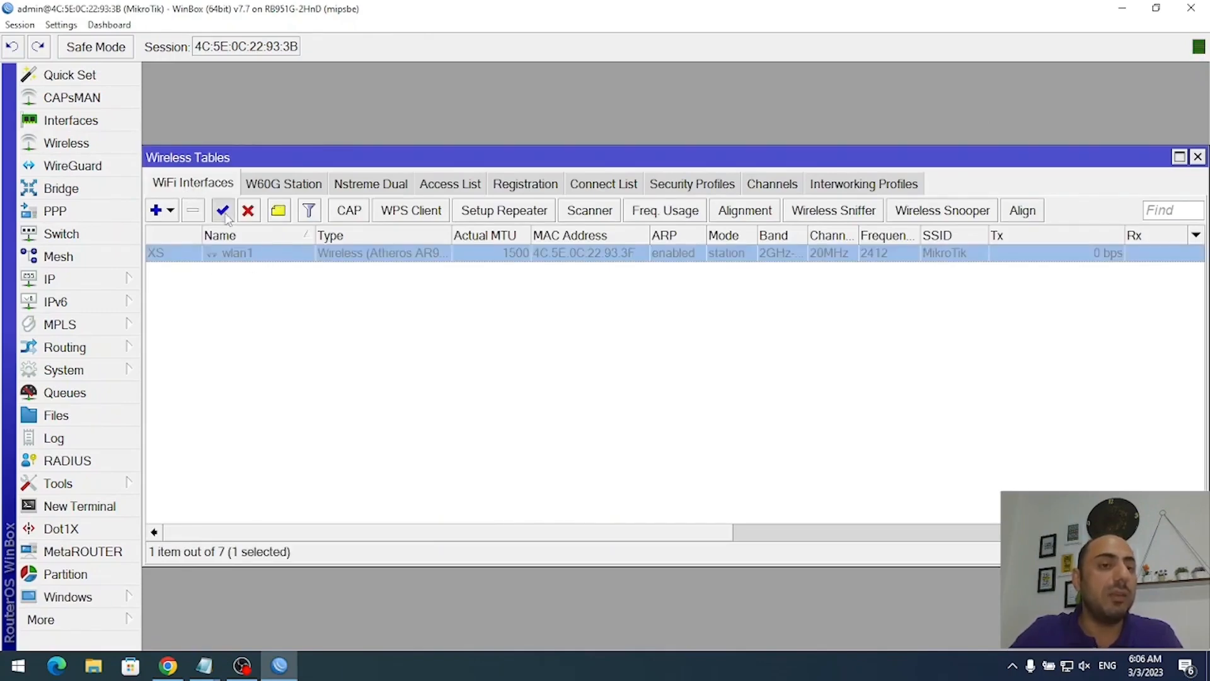
pyautogui.doubleClick(351, 255)
pyautogui.click(473, 133)
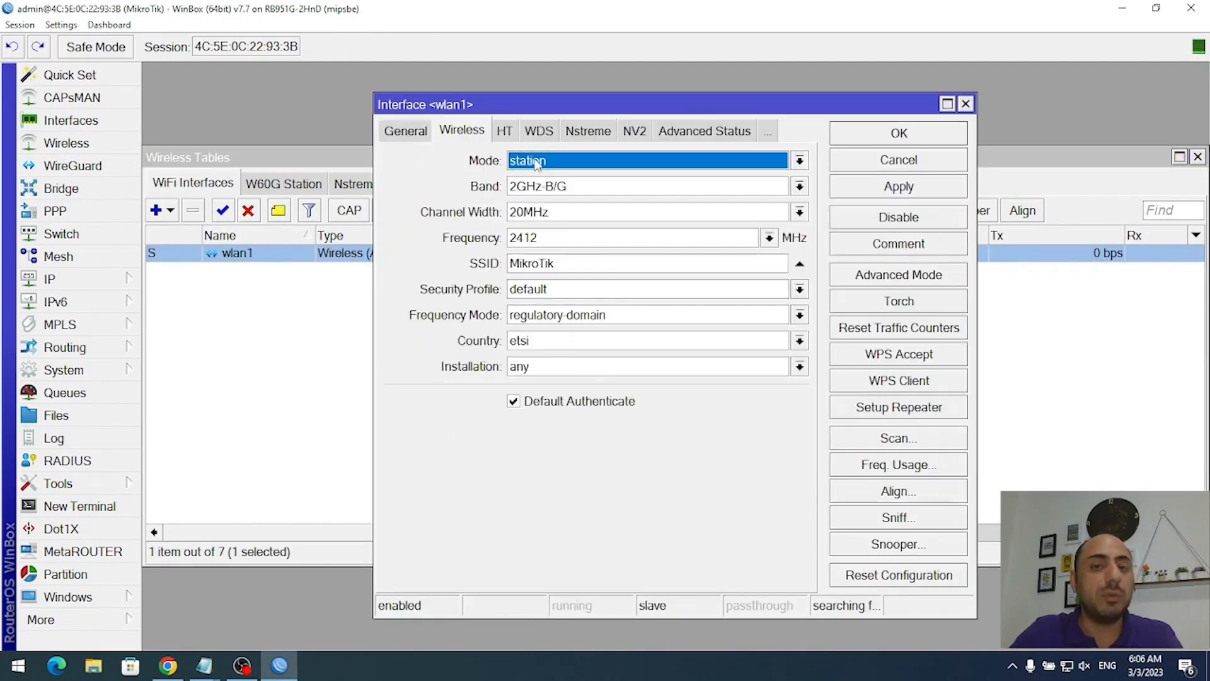
# - Set wlan1 to ap bridge, 2GHz-B/G/N band, 20/40MHz XX width and frequency 2432
pyautogui.click(562, 163)
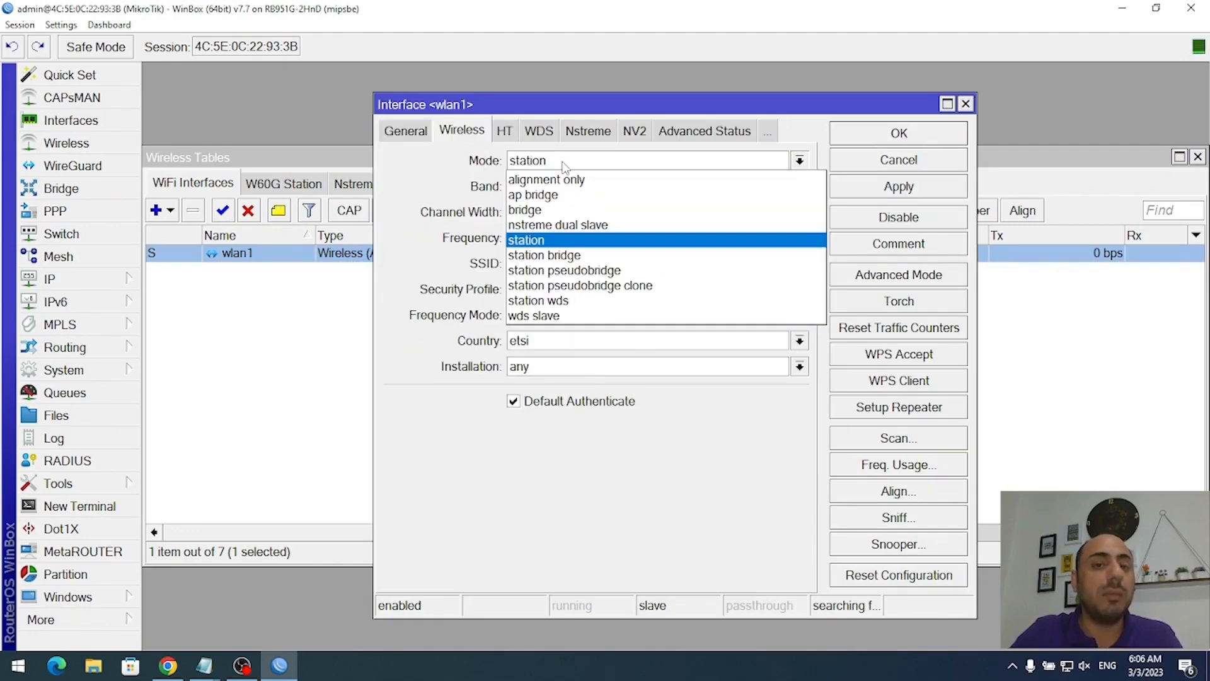
pyautogui.click(574, 196)
pyautogui.click(570, 186)
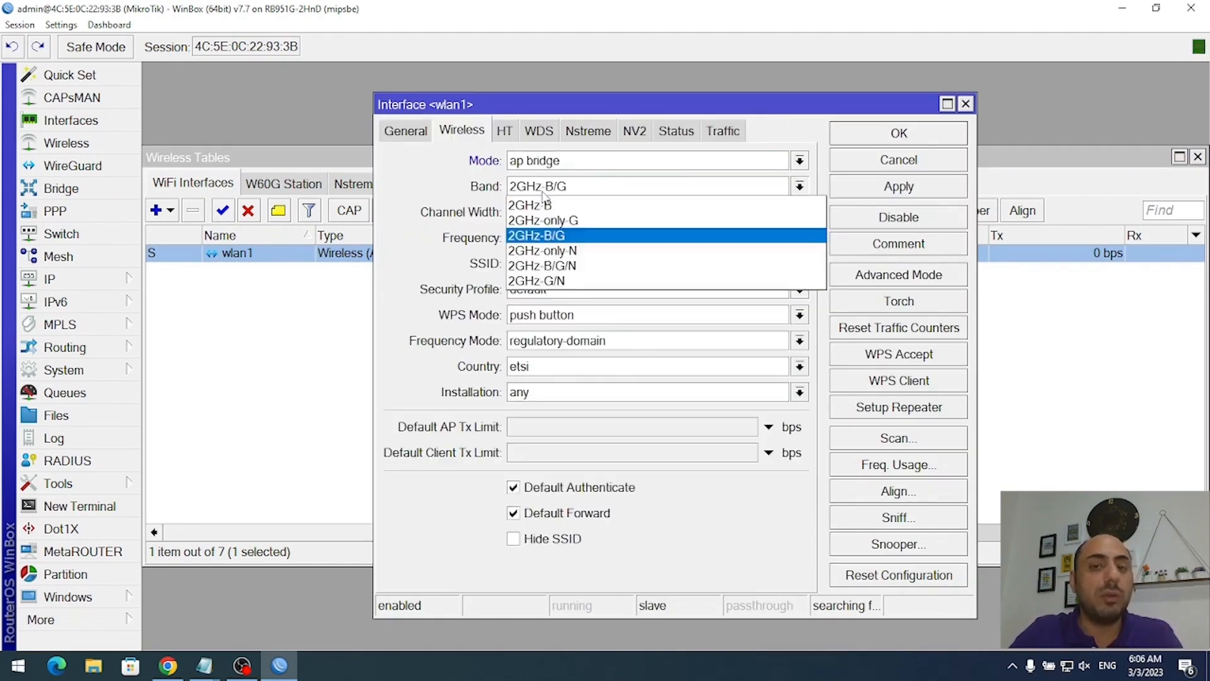
pyautogui.click(605, 266)
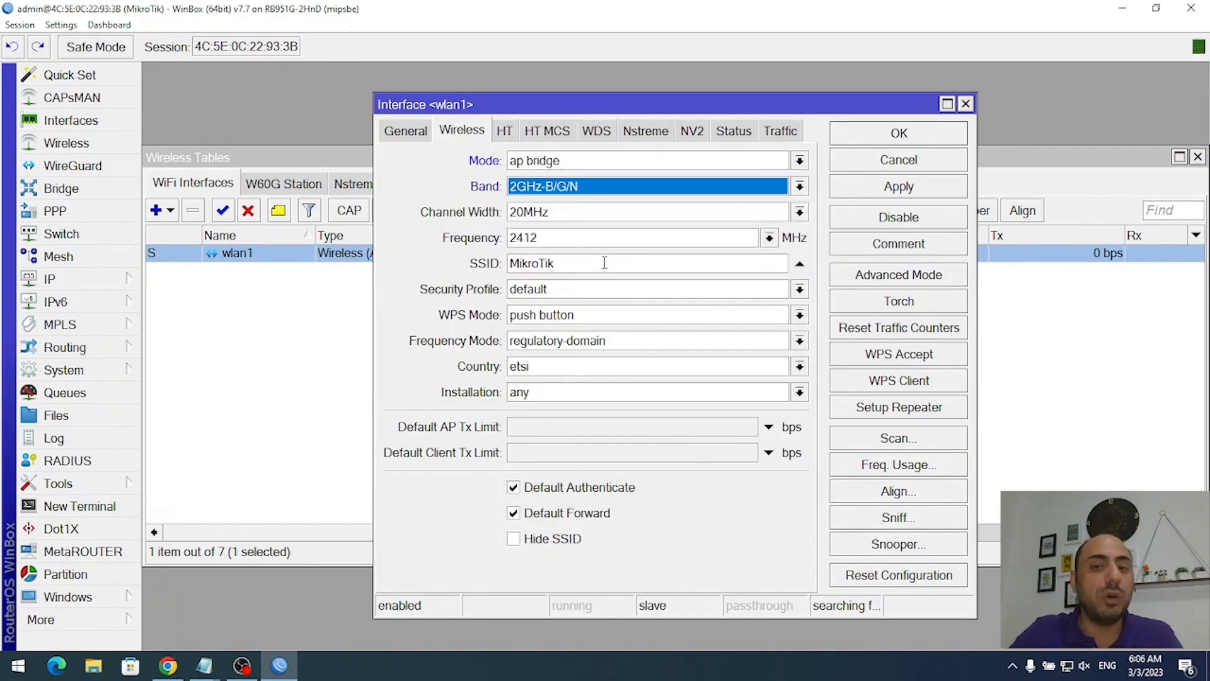
pyautogui.click(544, 214)
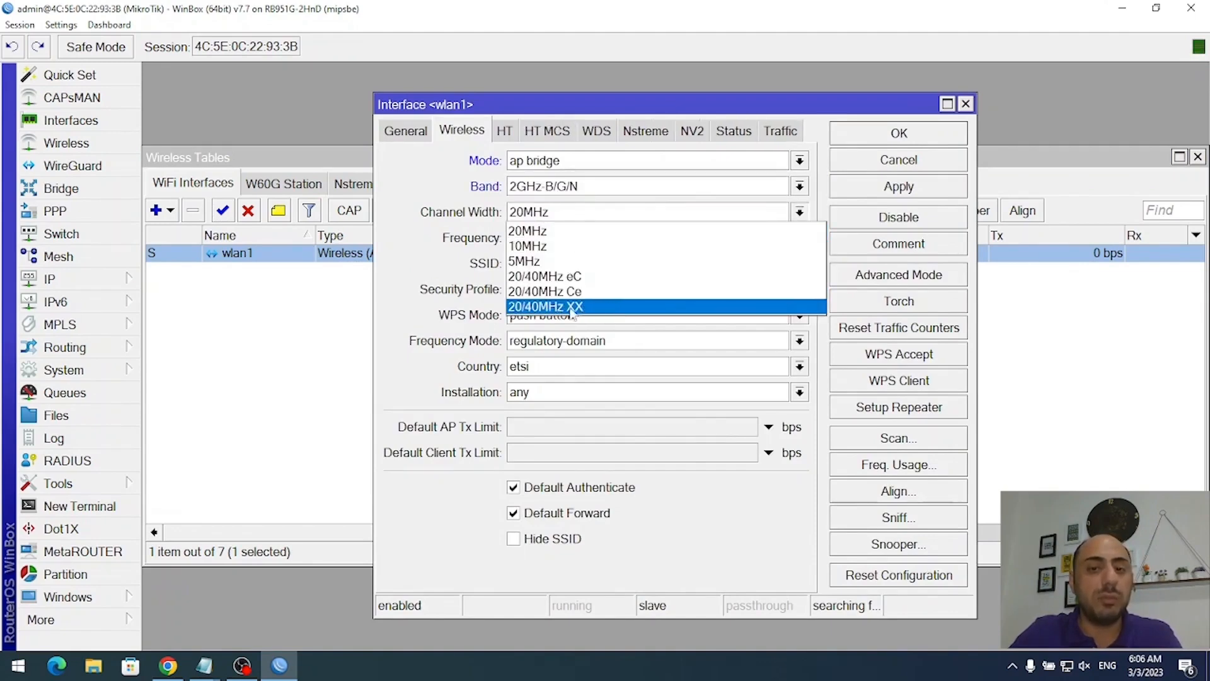
pyautogui.click(594, 308)
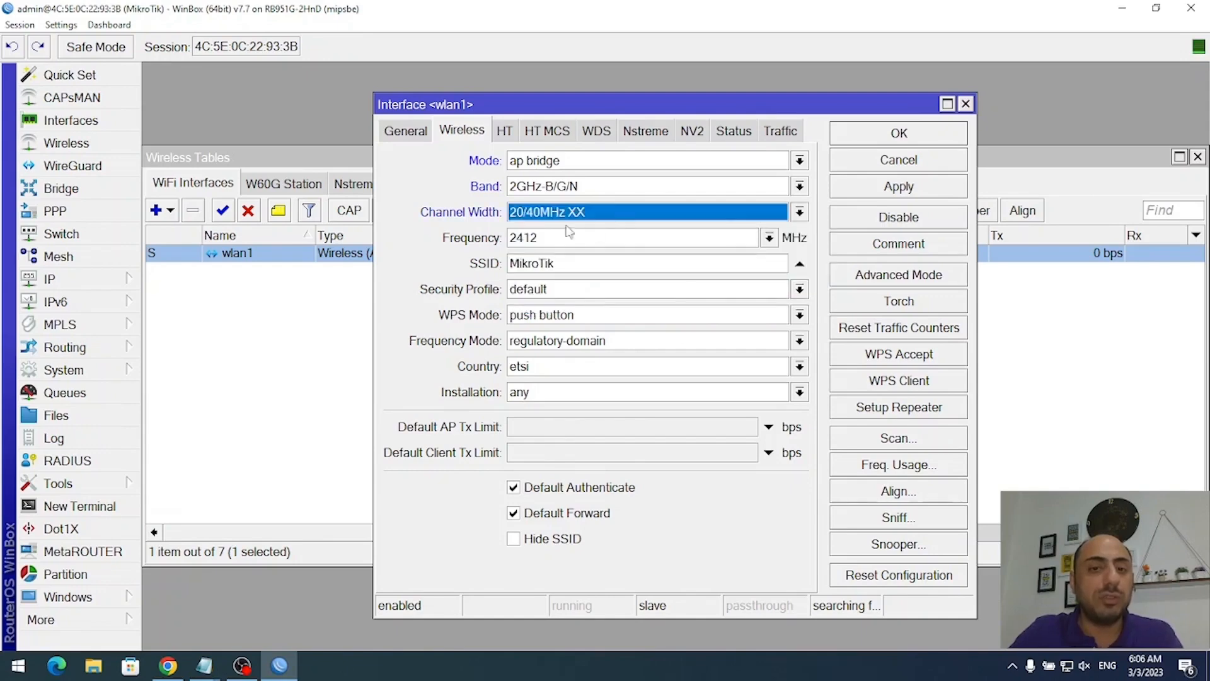
pyautogui.click(768, 237)
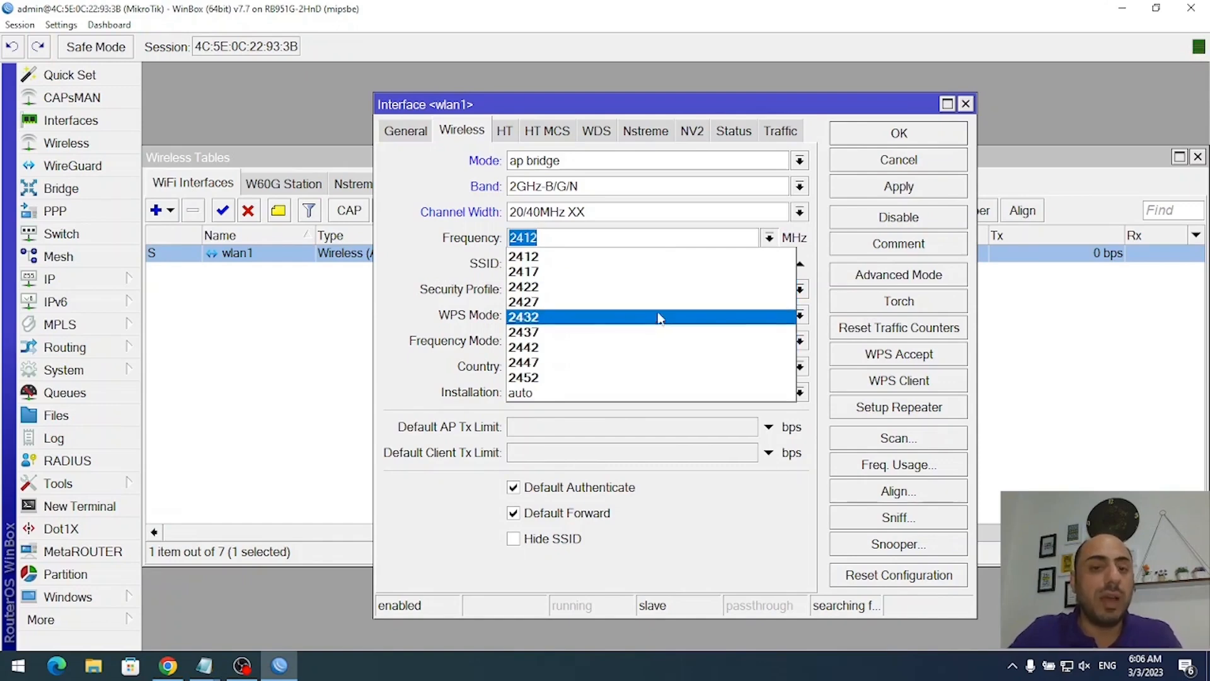
pyautogui.click(582, 317)
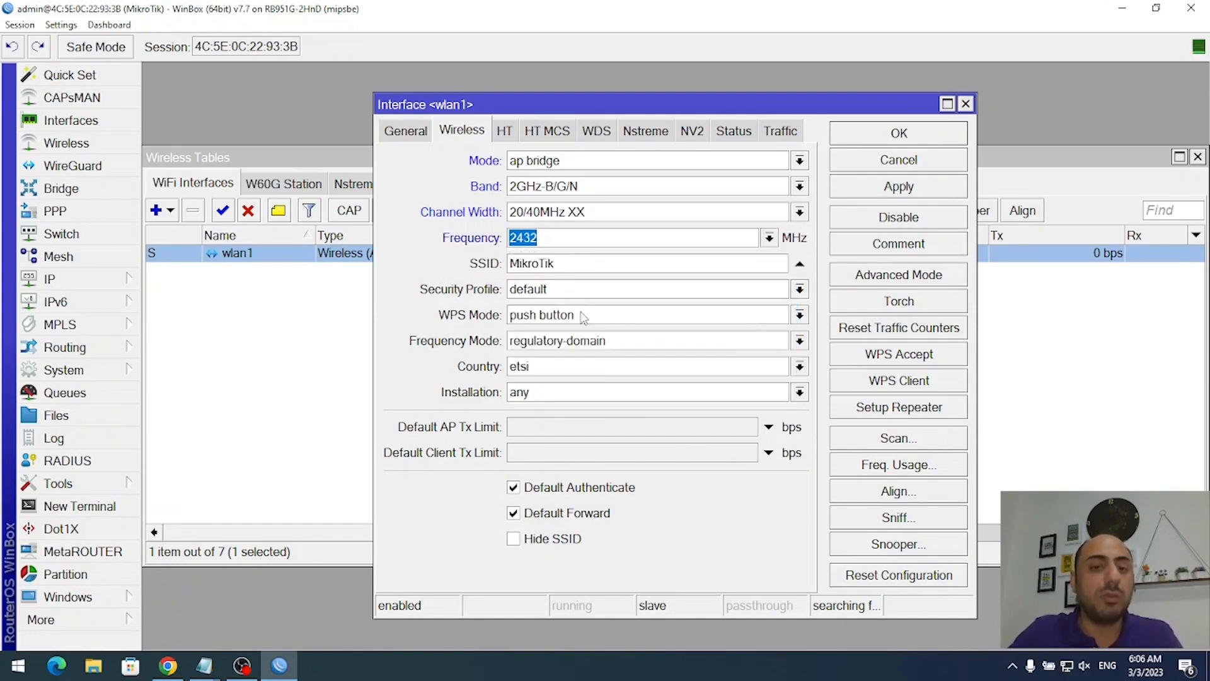
pyautogui.click(585, 239)
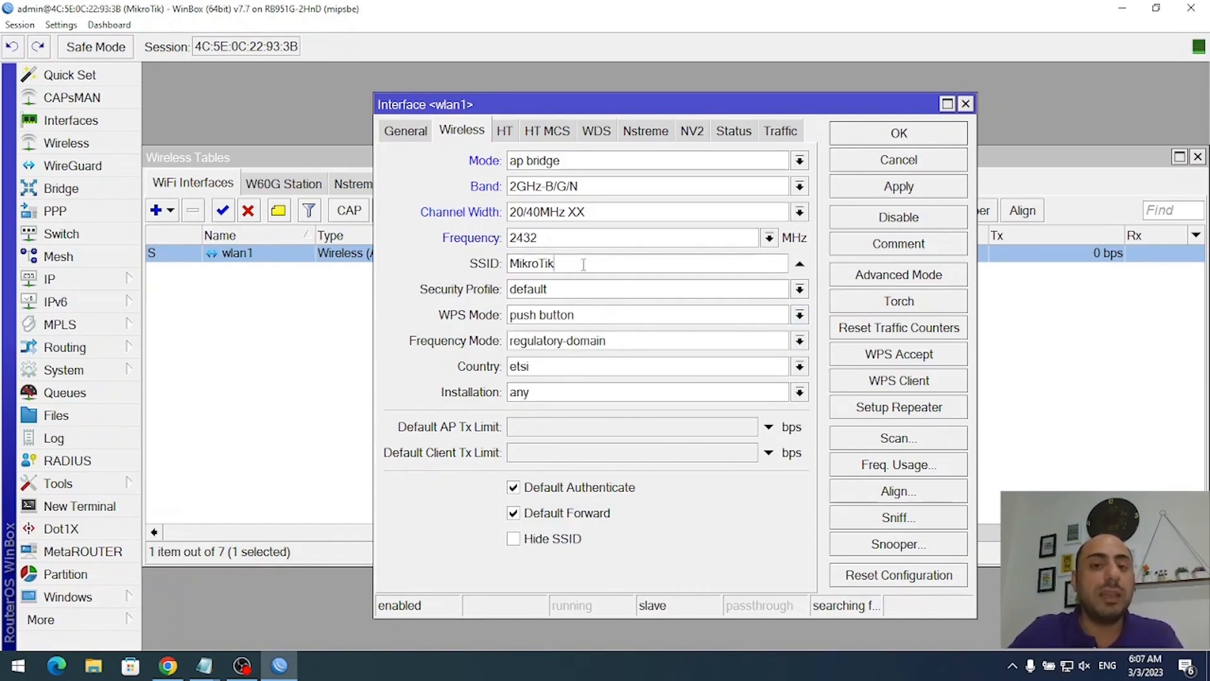
# - Name the network NetAdminPlus, disable WPS, set country united kingdom, and save wlan1
pyautogui.doubleClick(584, 264)
pyautogui.write('NetA')
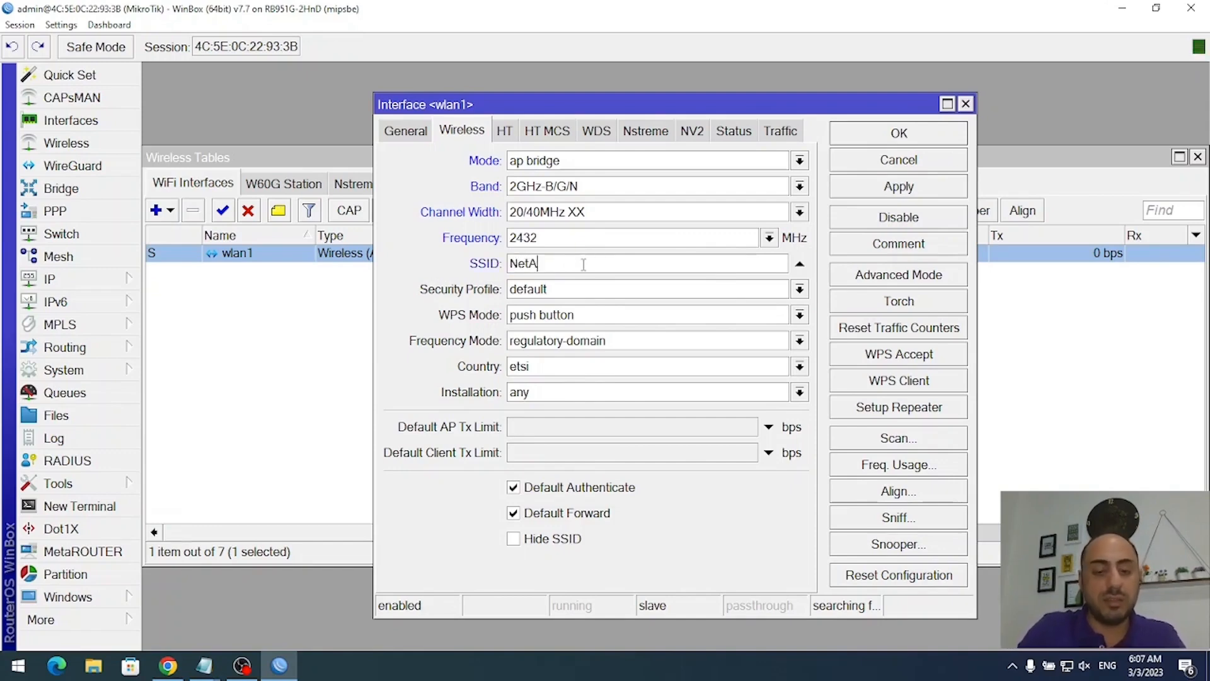
pyautogui.write('dminPlus')
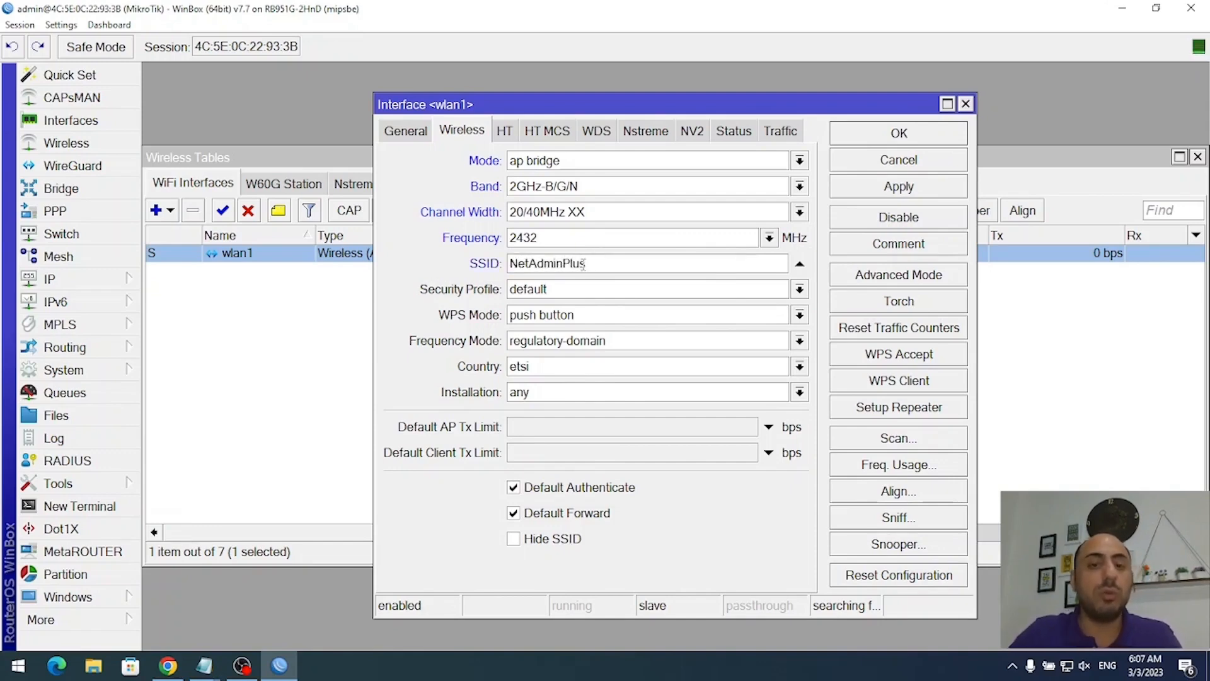
pyautogui.click(557, 321)
pyautogui.click(516, 332)
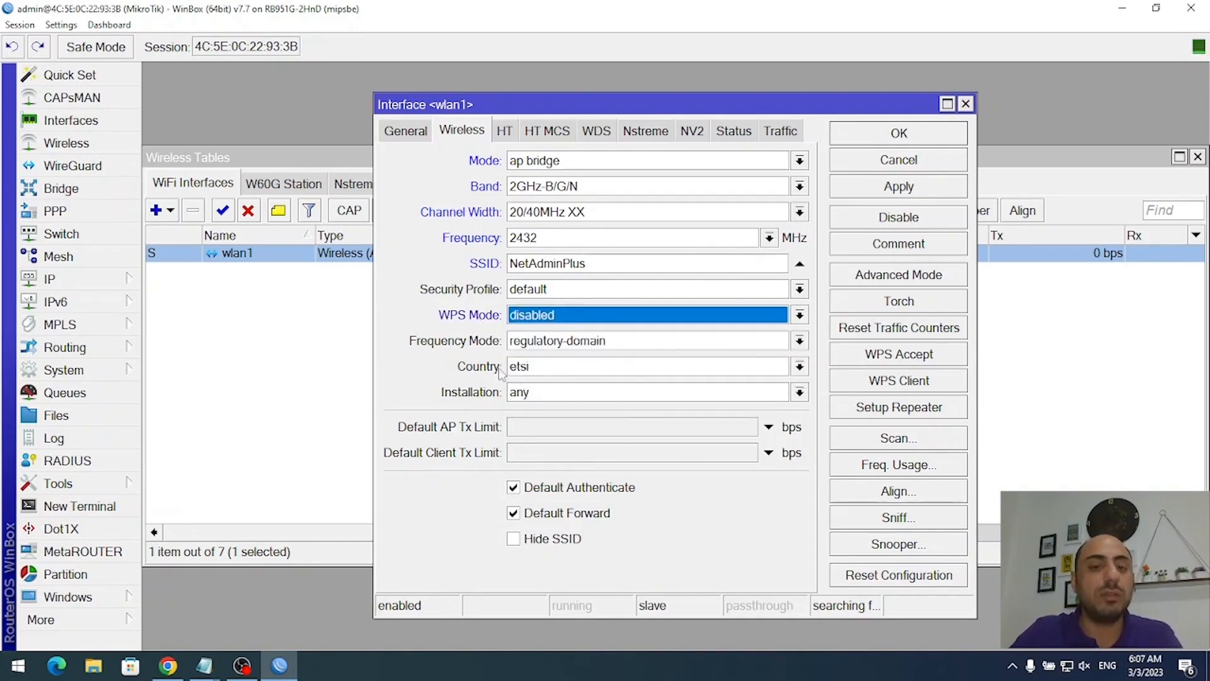
pyautogui.click(566, 371)
pyautogui.moveTo(818, 88); pyautogui.dragTo(825, 312)
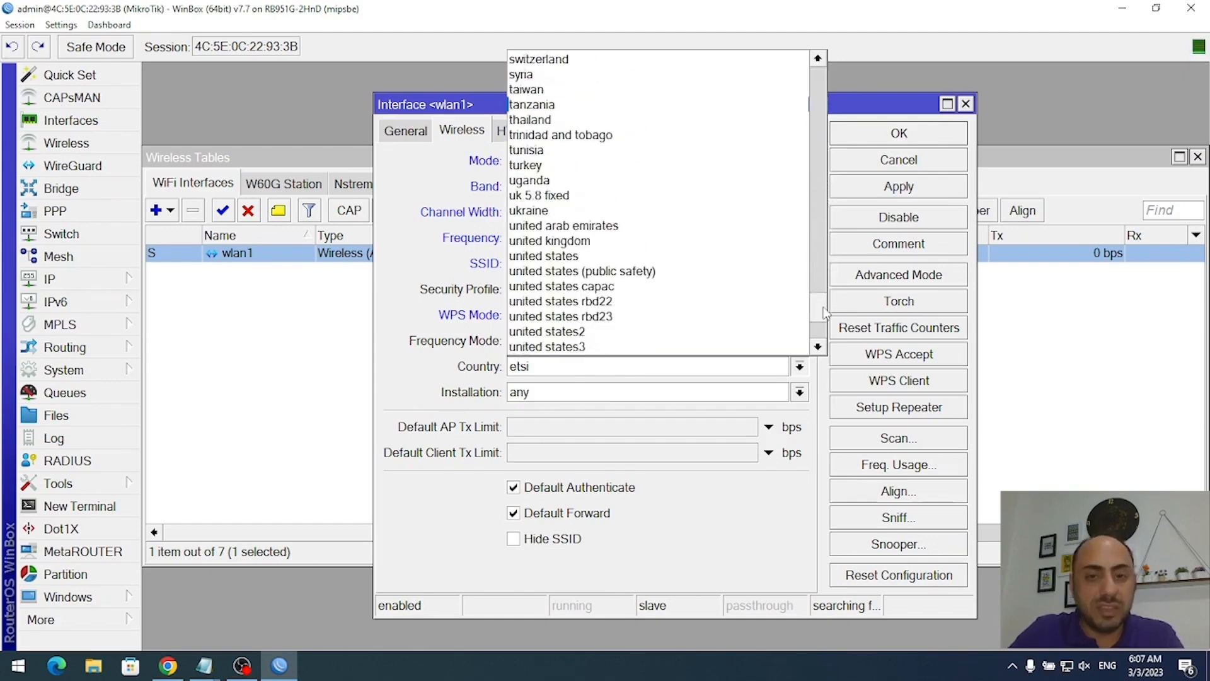
pyautogui.click(576, 241)
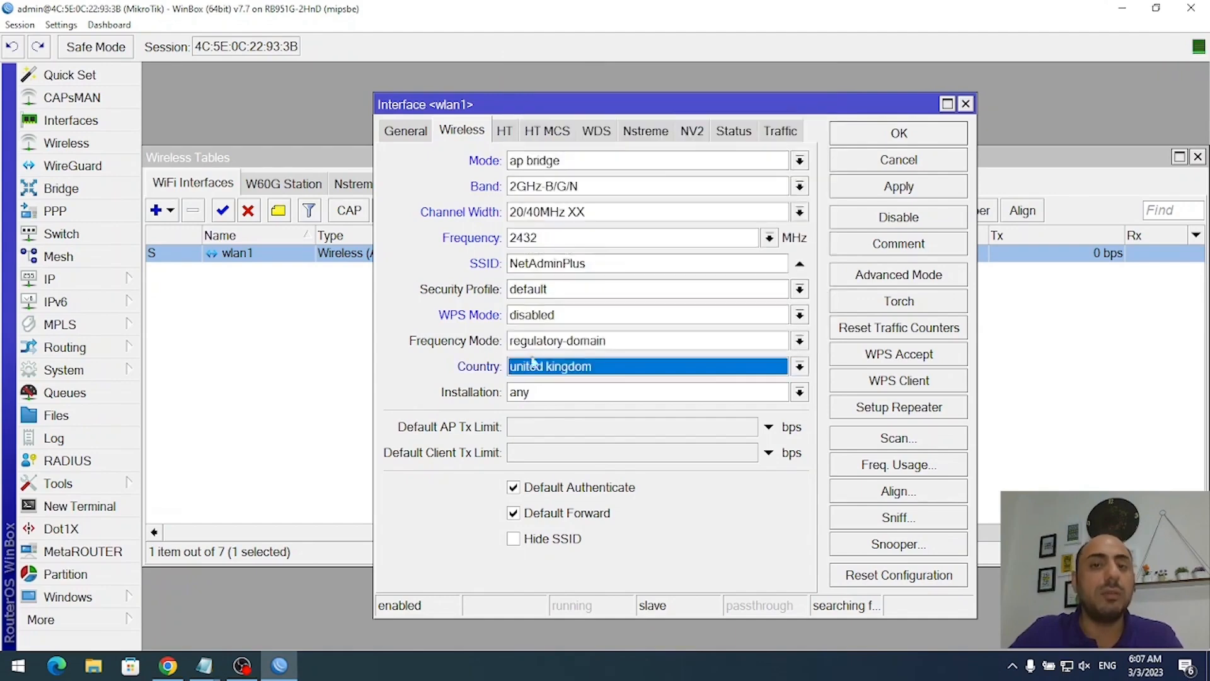
pyautogui.click(897, 189)
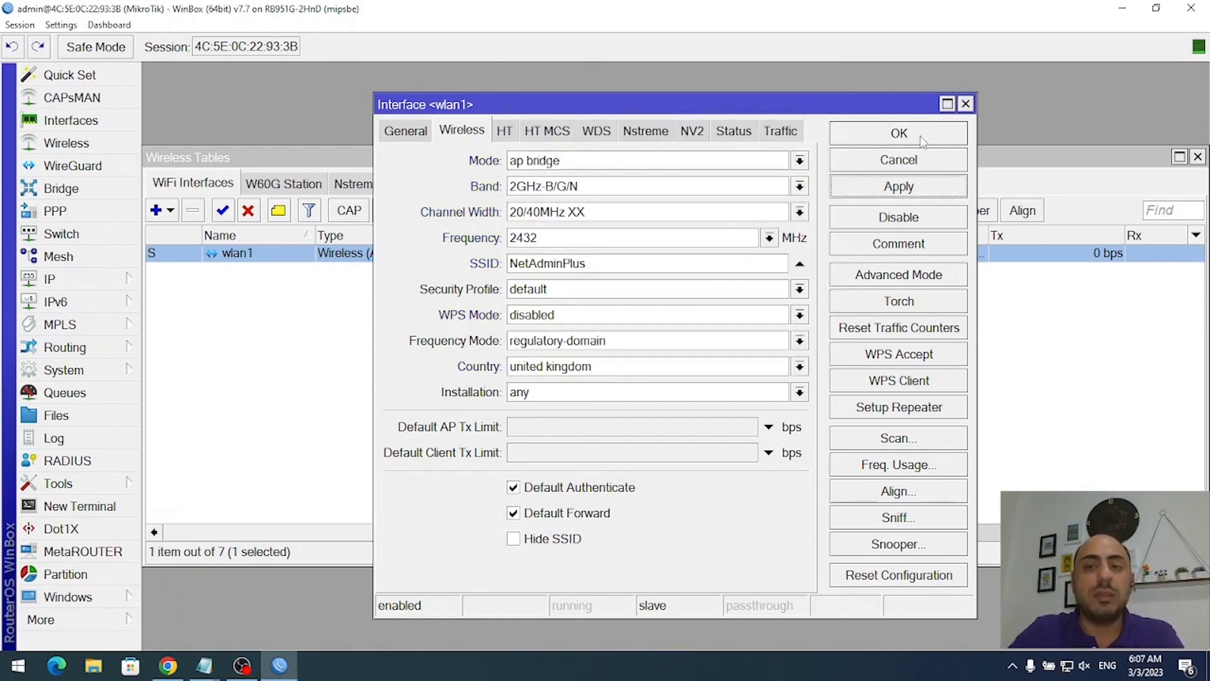
pyautogui.click(964, 104)
pyautogui.click(1067, 666)
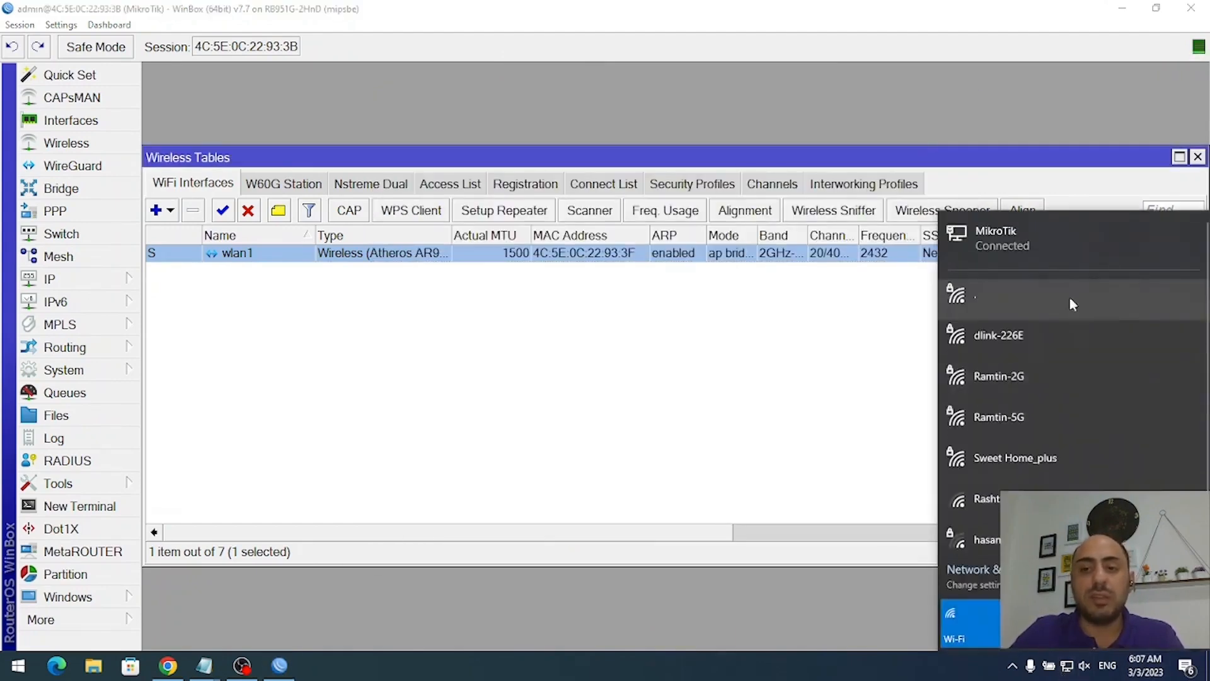
pyautogui.click(848, 397)
pyautogui.click(1068, 670)
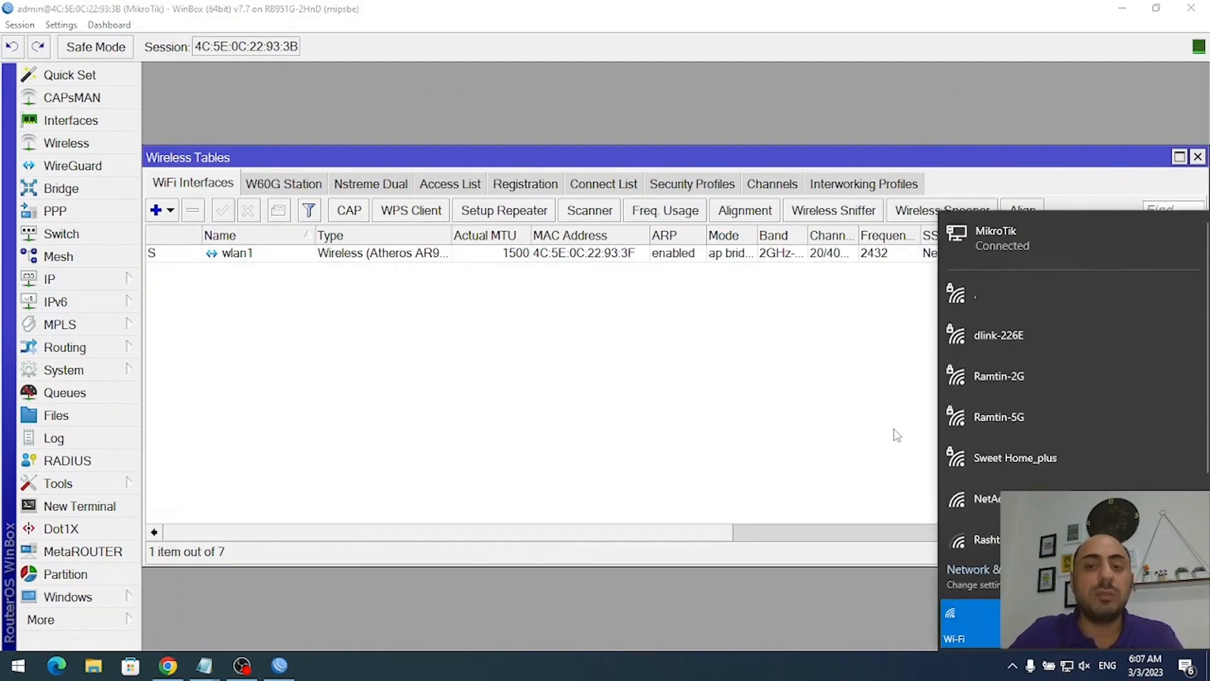
# - Set the default security profile to dynamic keys with WPA PSK and WPA2 PSK, entering both pre-shared keys
pyautogui.click(845, 431)
pyautogui.click(679, 190)
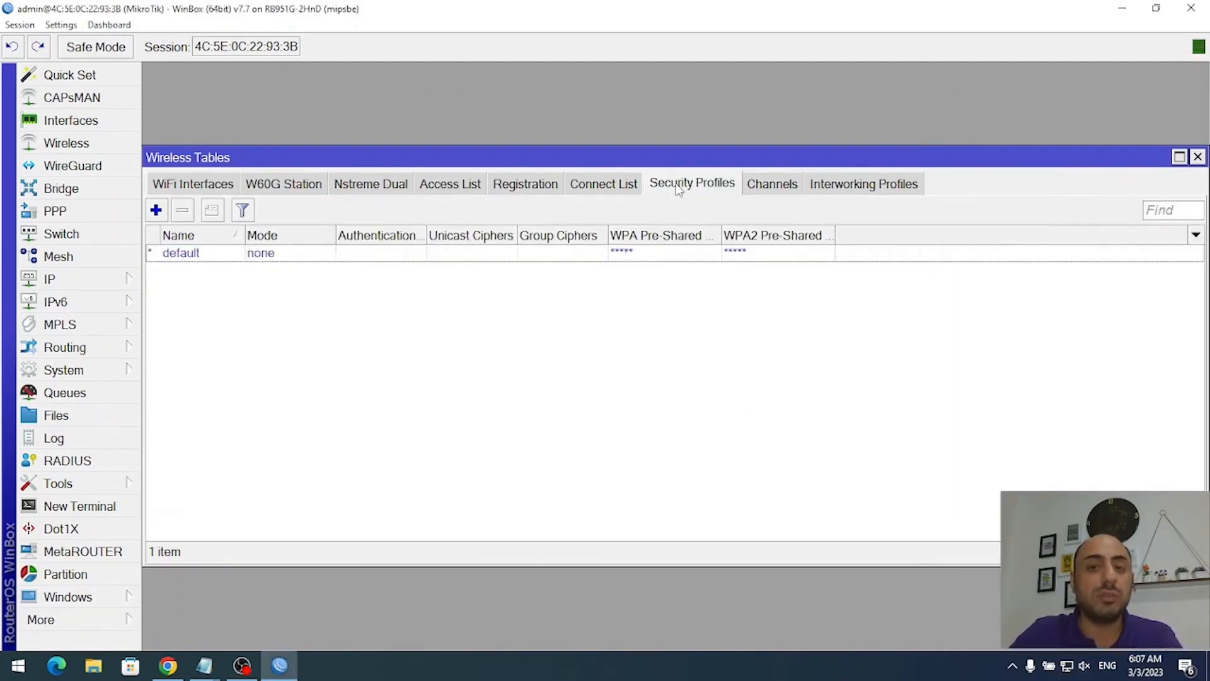
pyautogui.doubleClick(219, 260)
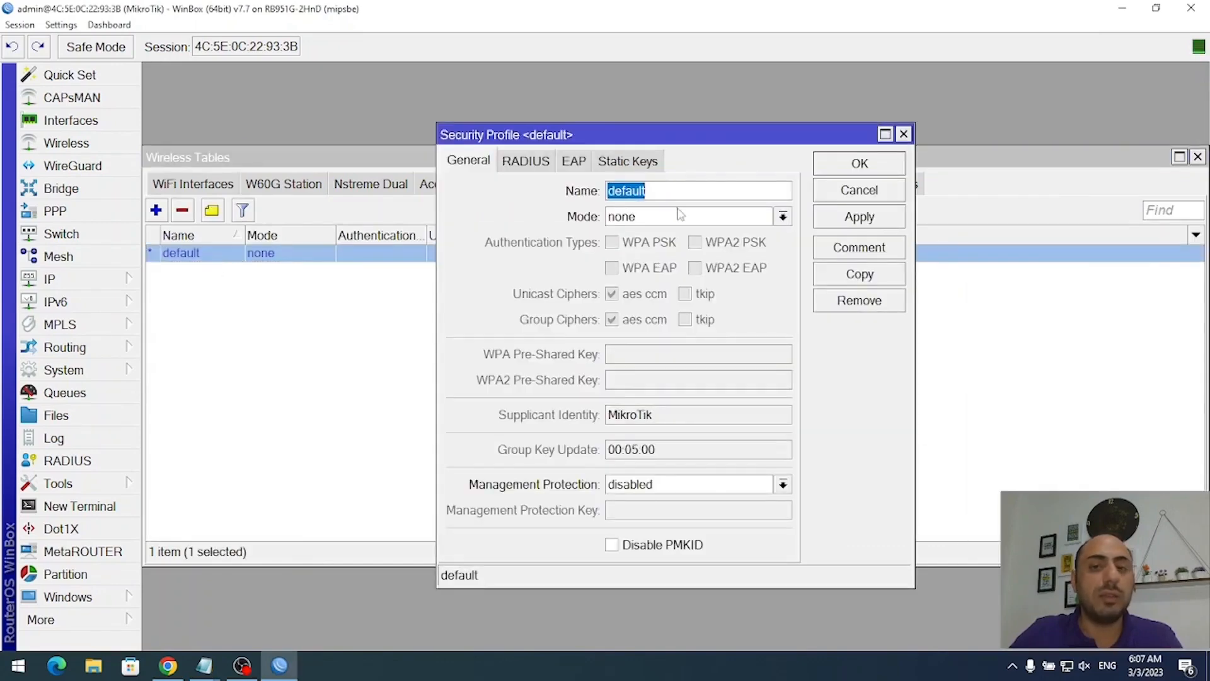
pyautogui.click(680, 215)
pyautogui.click(668, 235)
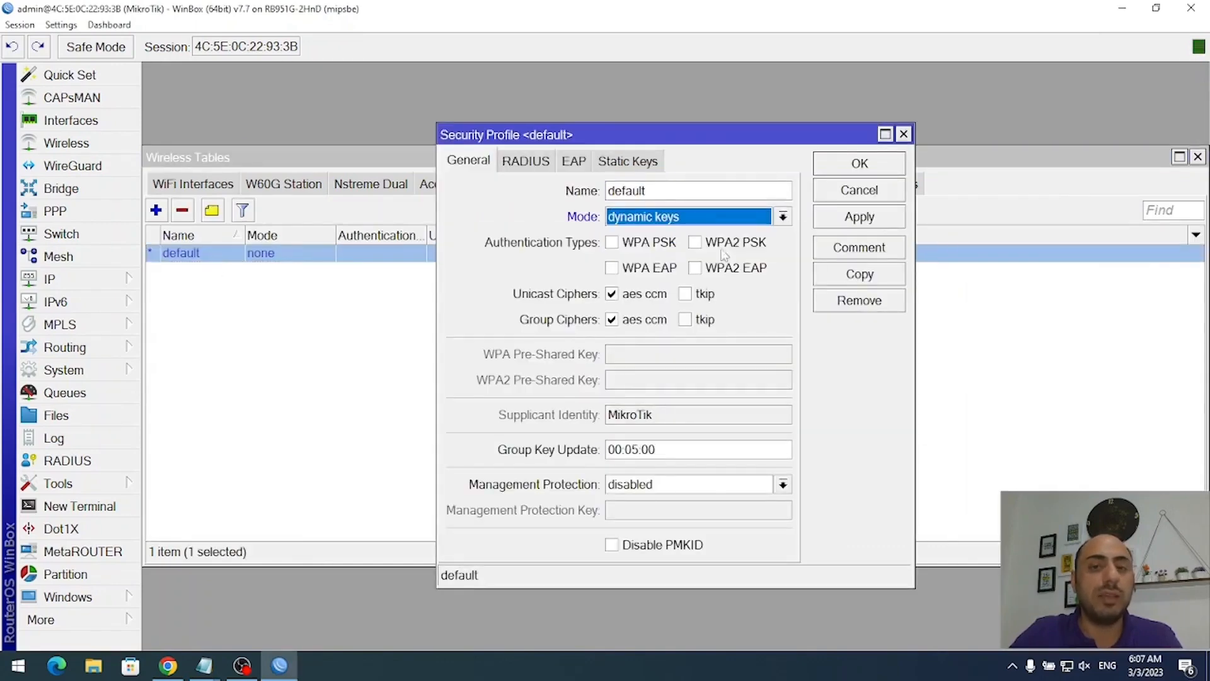
pyautogui.click(651, 245)
pyautogui.click(734, 246)
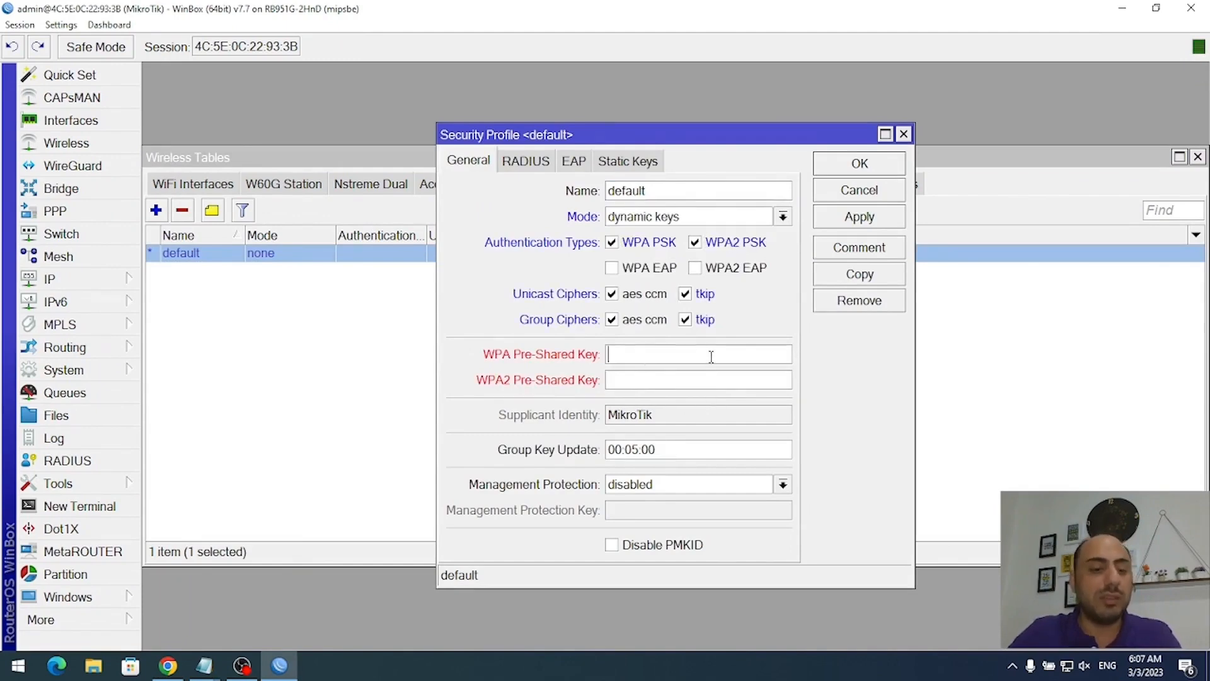
pyautogui.write('********')
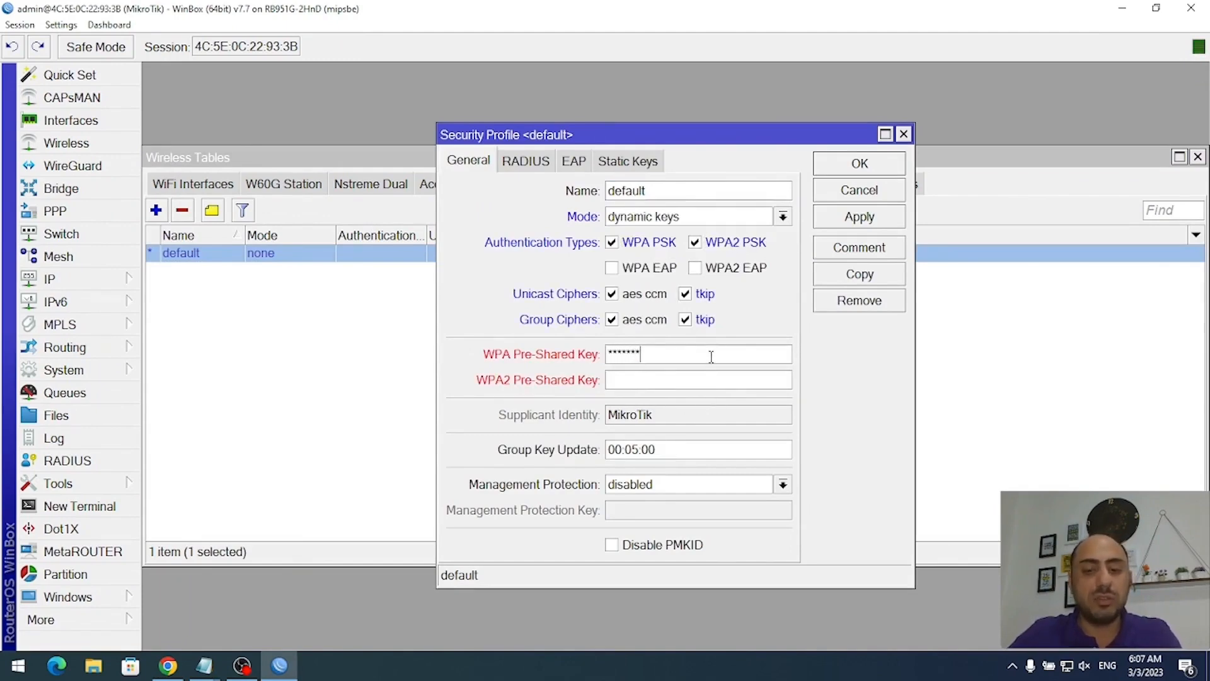
pyautogui.press('Tab')
pyautogui.write('********')
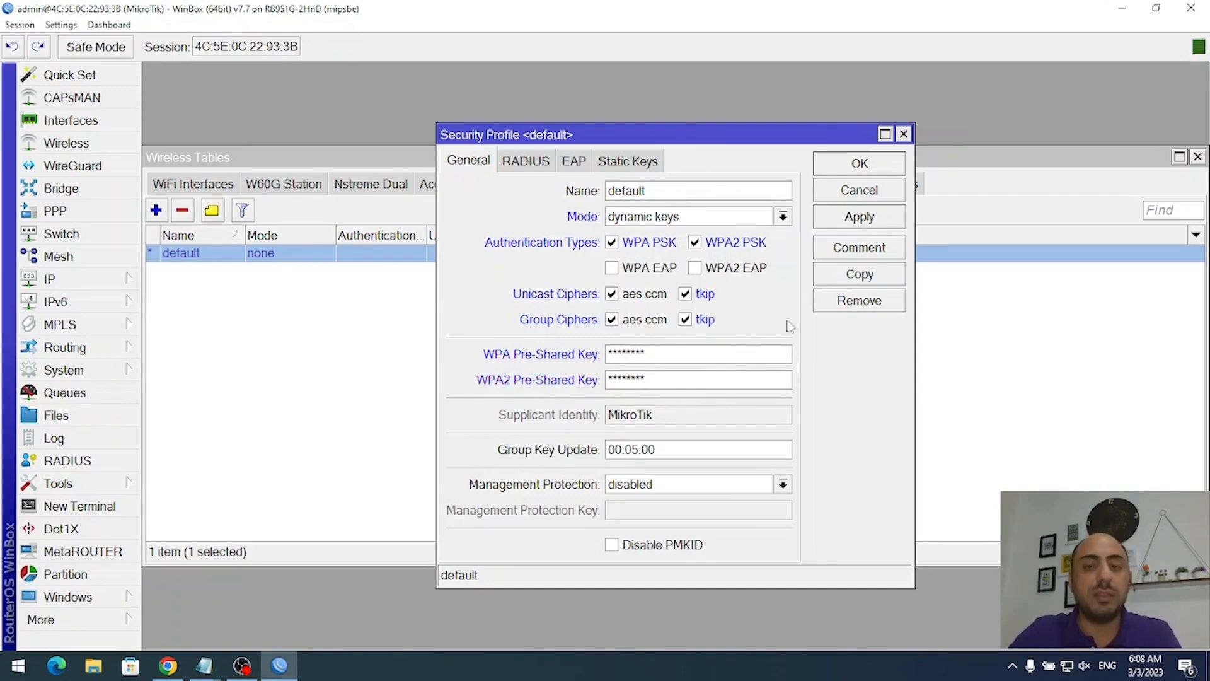
pyautogui.click(879, 222)
# - Save the default security profile and try joining Sweet Home_plus with its network key
pyautogui.click(871, 166)
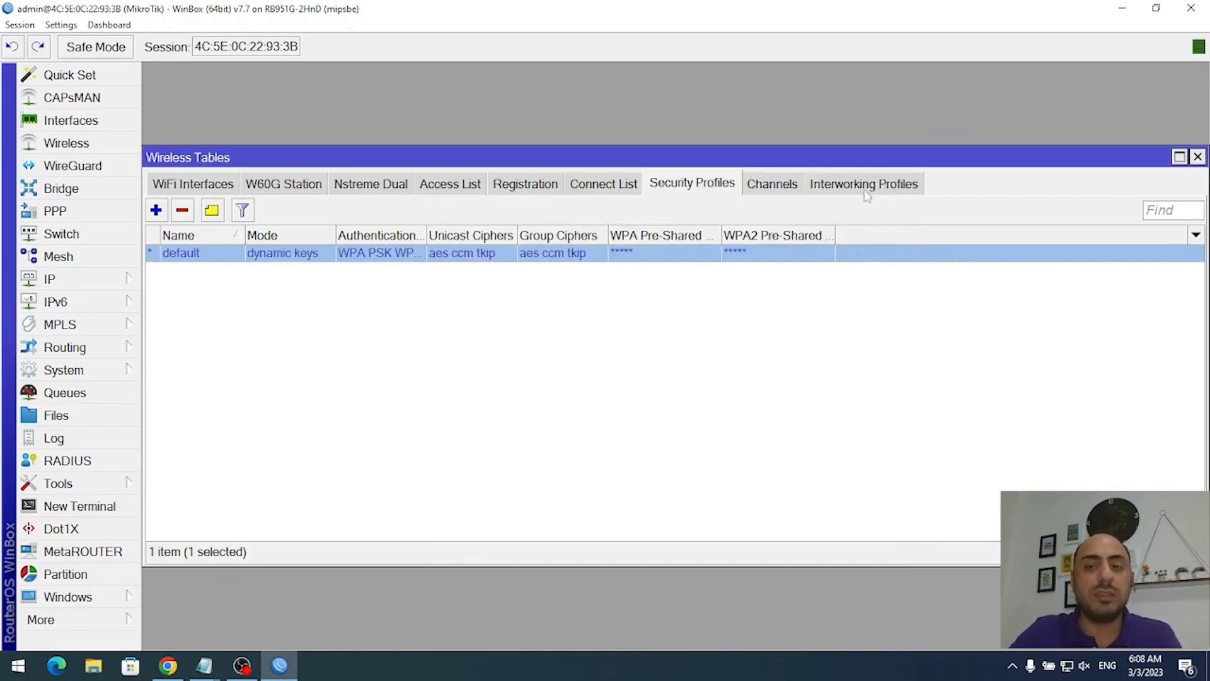
pyautogui.click(1067, 668)
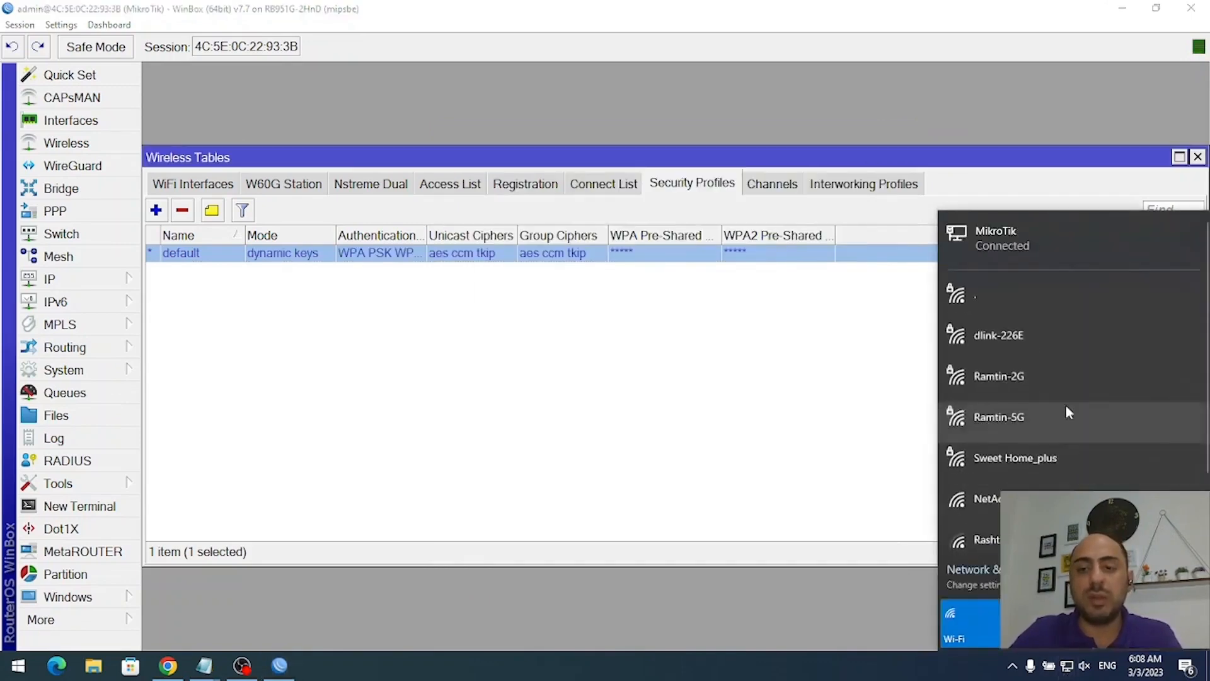
pyautogui.click(1014, 461)
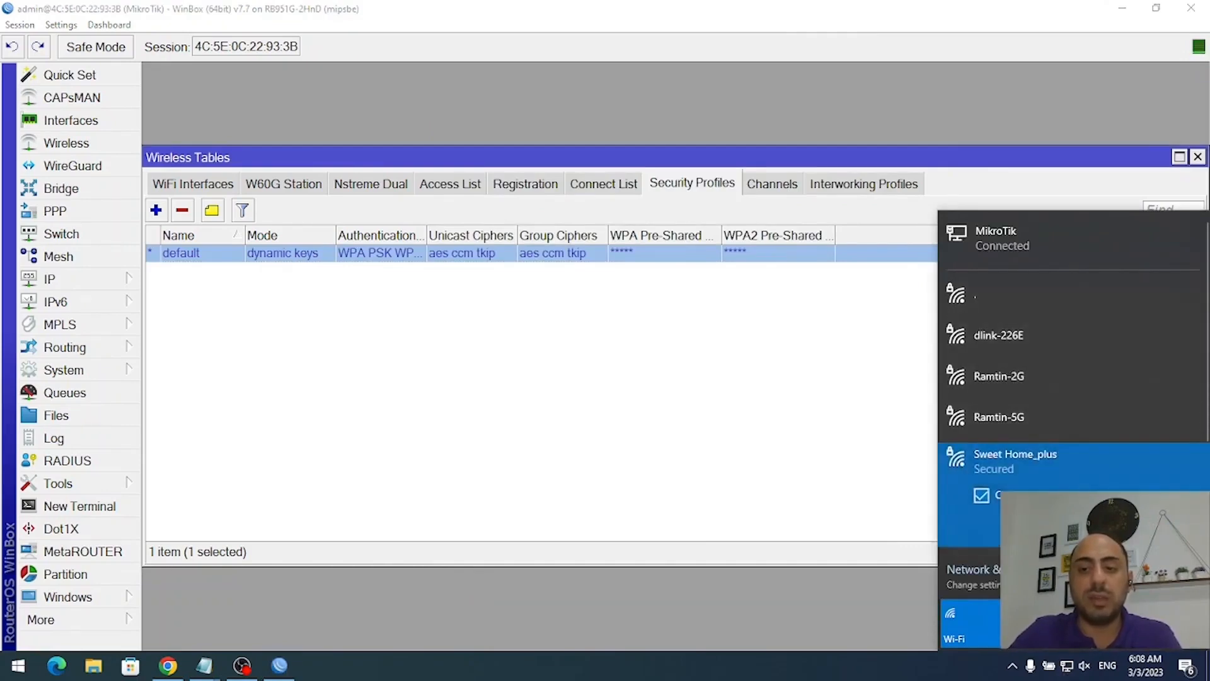
pyautogui.click(1128, 526)
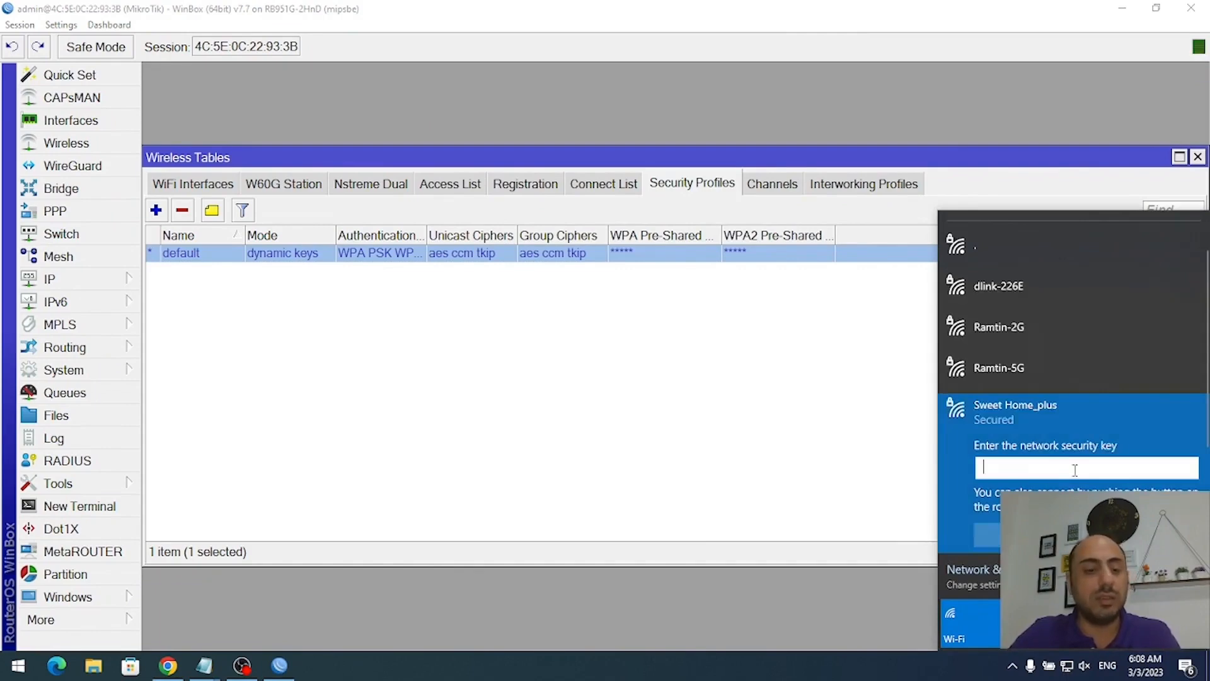
pyautogui.write('••••••••')
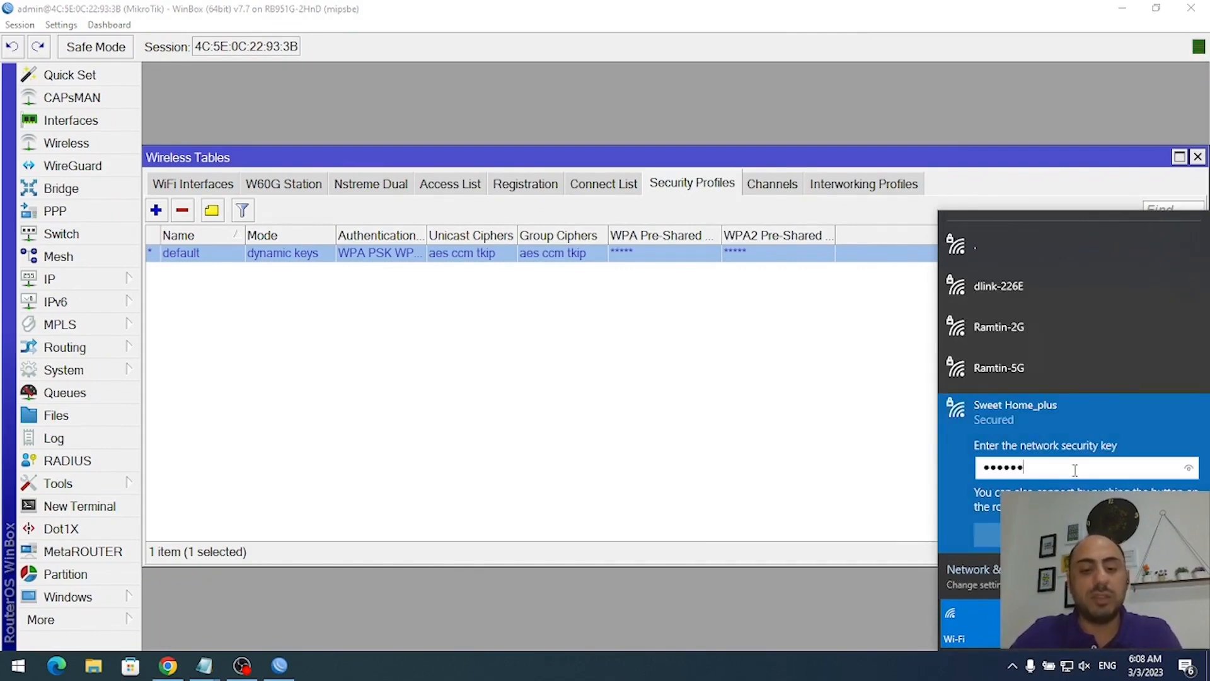
pyautogui.press('Return')
pyautogui.click(862, 426)
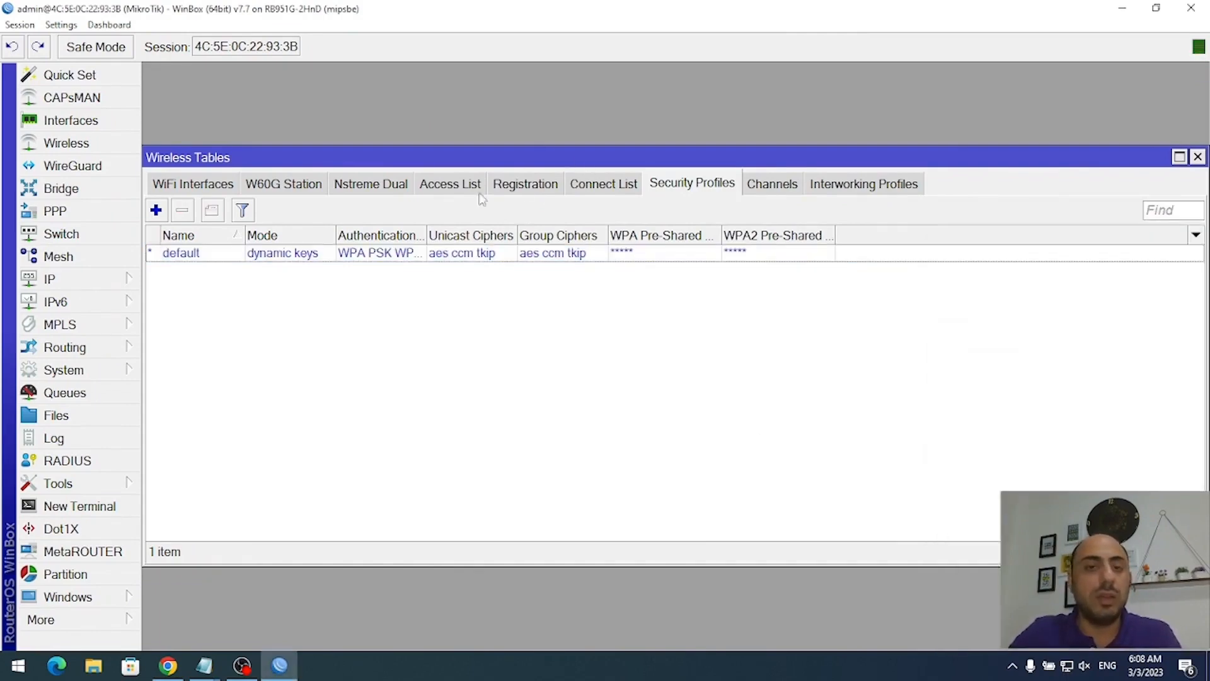
# - Check the registration table (still no clients), reselect Sweet Home_plus, and return to security profiles
pyautogui.click(505, 190)
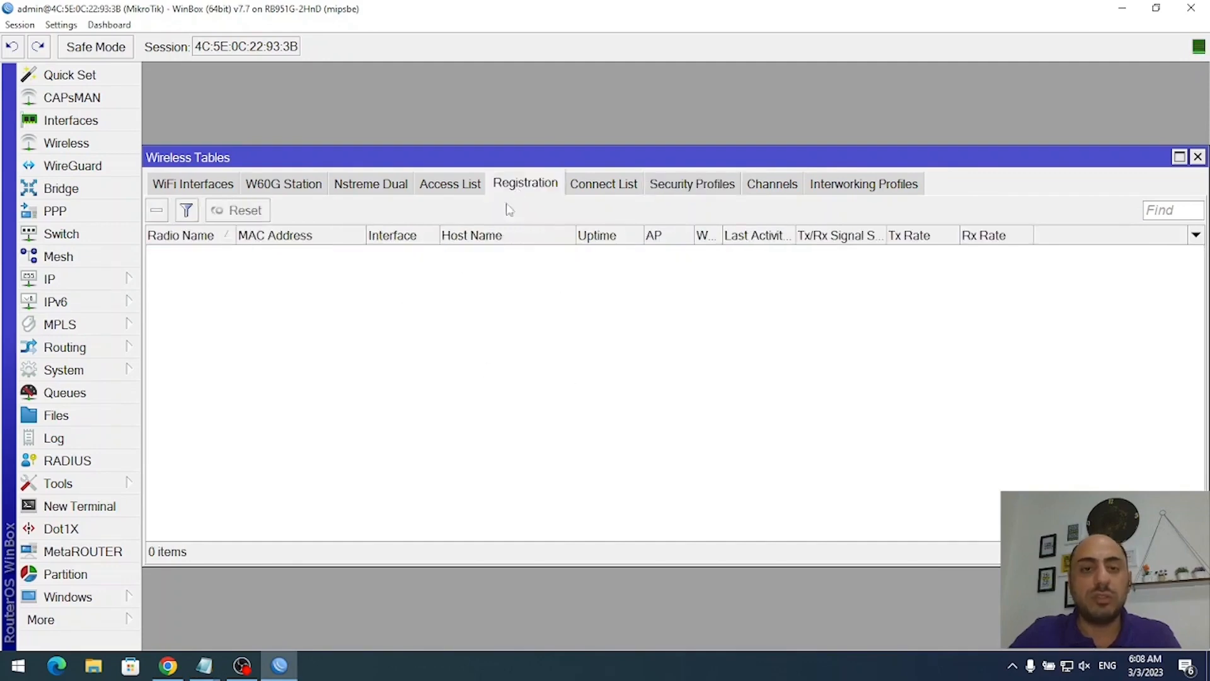
pyautogui.click(1067, 665)
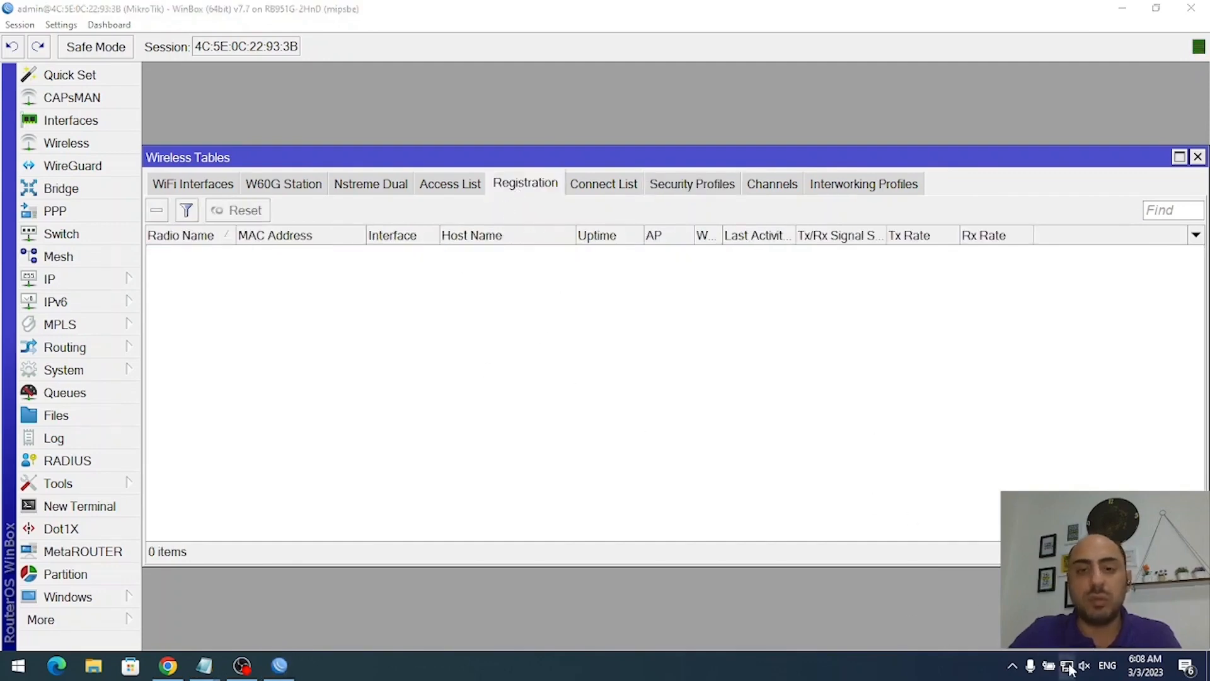
pyautogui.click(1108, 295)
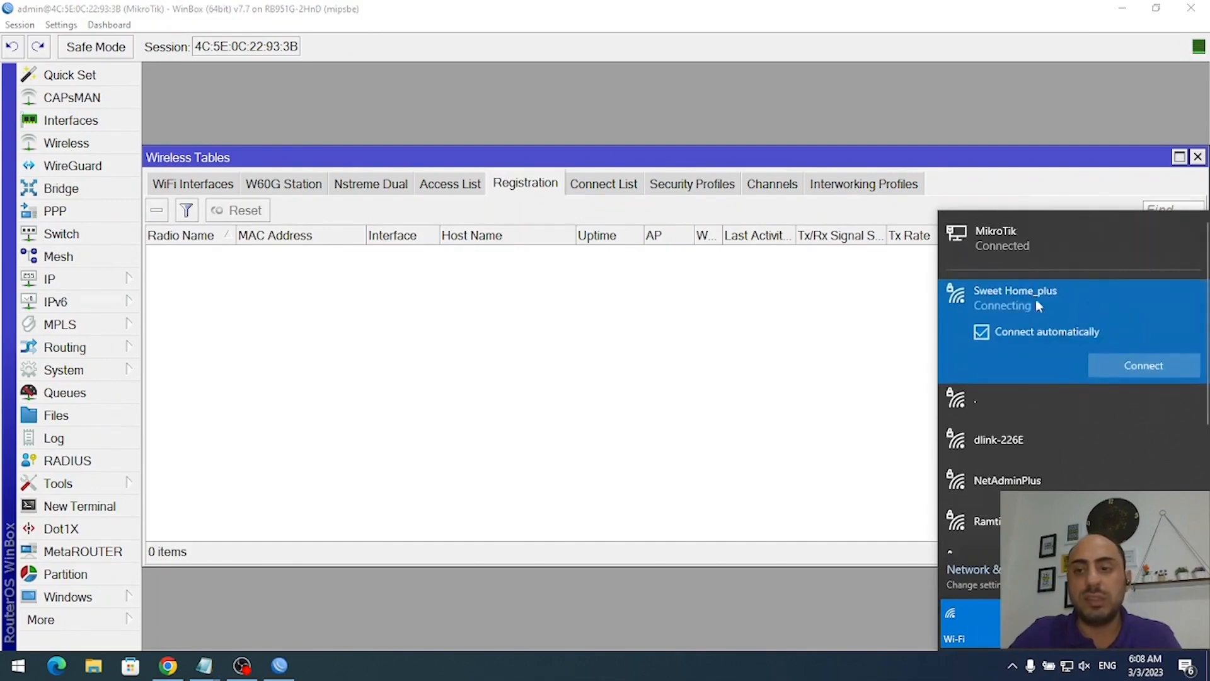
pyautogui.click(692, 183)
# - Reopen the default security profile and reveal its hidden pre-shared keys
pyautogui.doubleClick(455, 257)
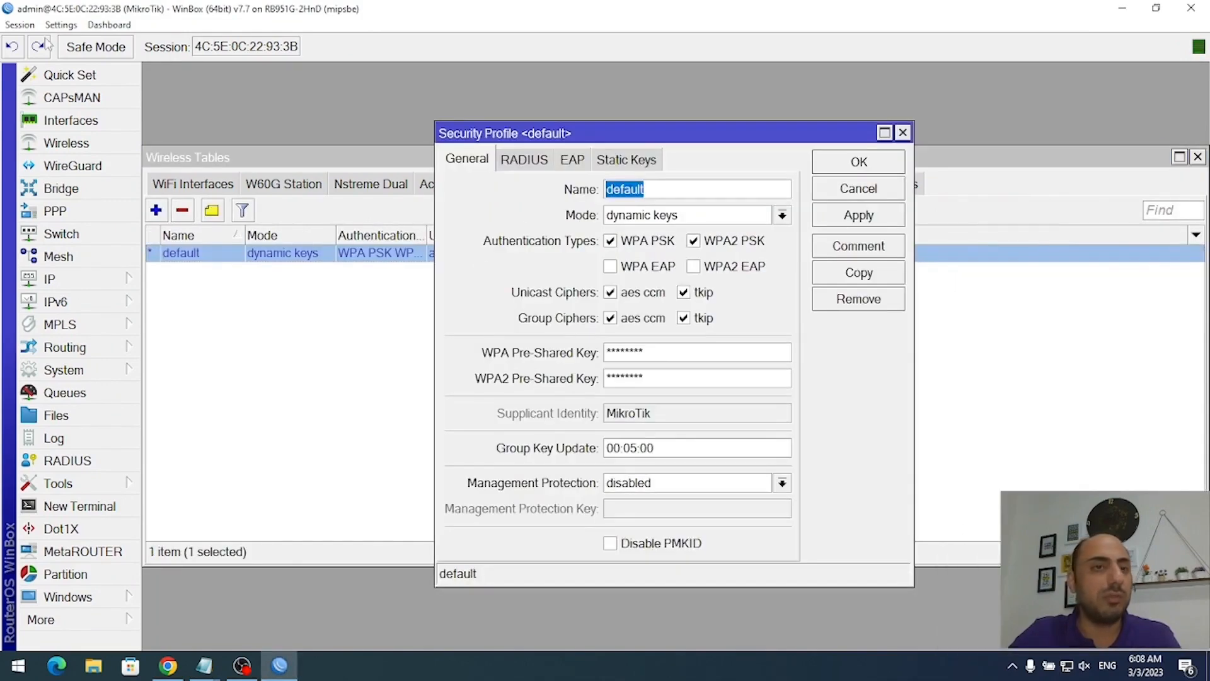
pyautogui.click(60, 25)
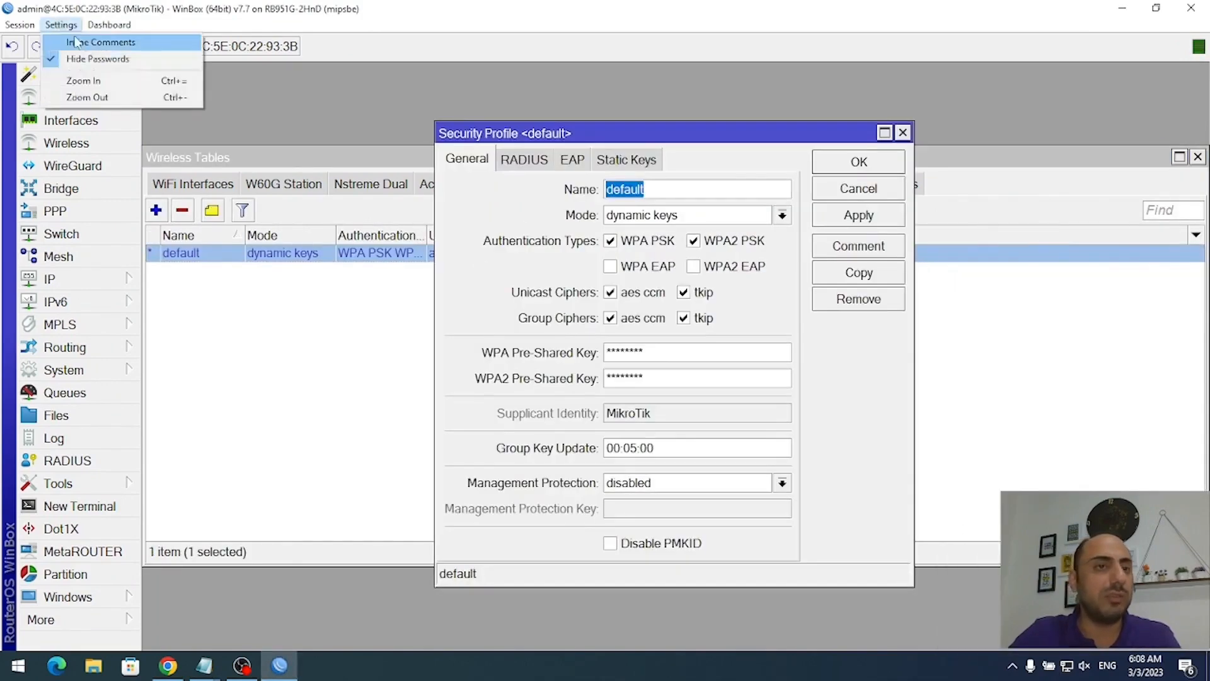
pyautogui.click(96, 60)
pyautogui.click(742, 351)
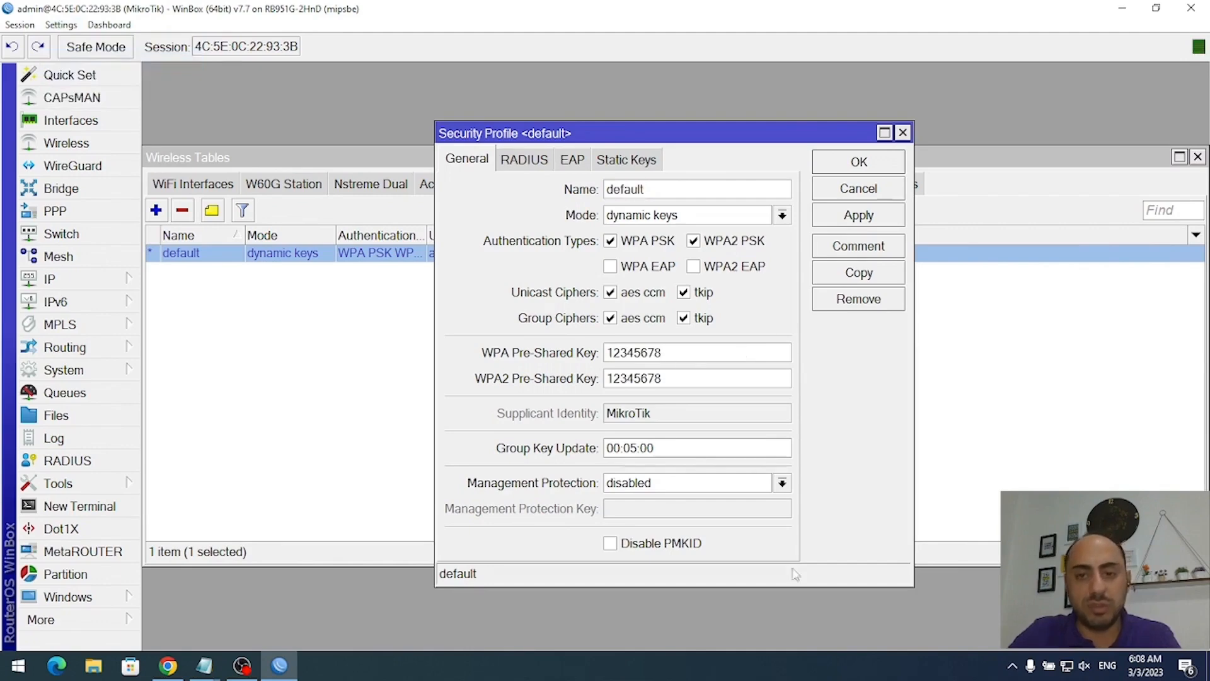
# - Retry Sweet Home_plus, then forget the old MikroTik-22933F network in Windows Wi-Fi settings
pyautogui.click(1065, 666)
pyautogui.click(1040, 296)
pyautogui.click(1166, 369)
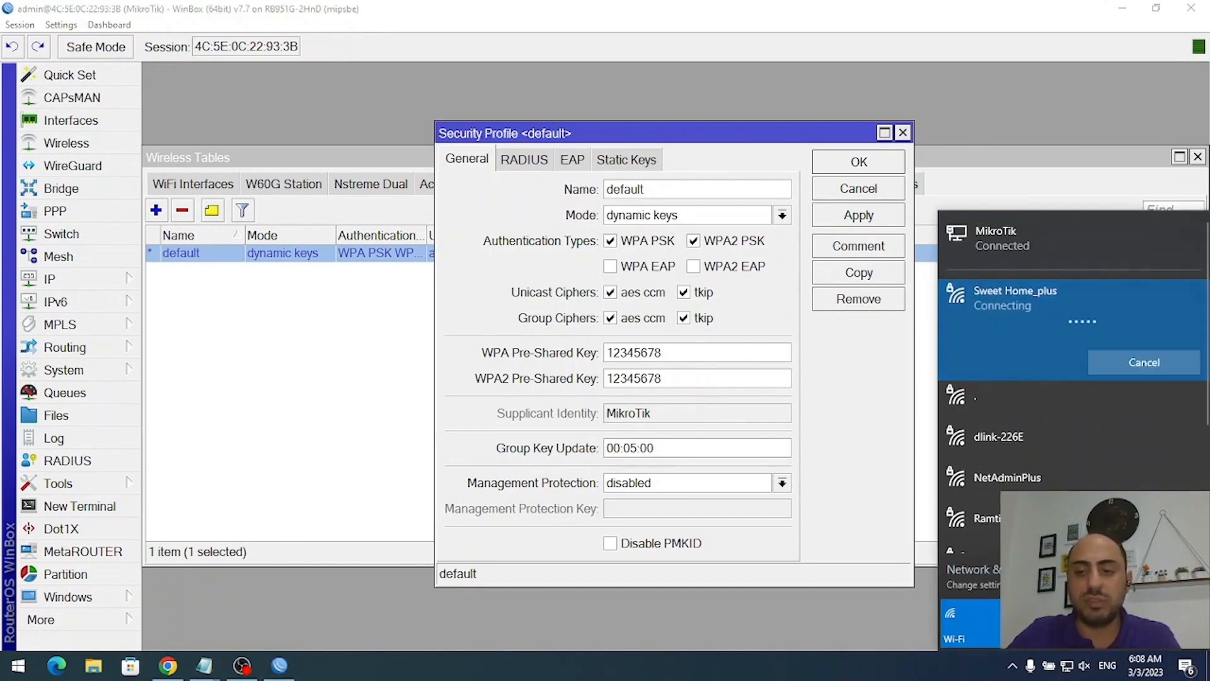
pyautogui.click(1034, 572)
pyautogui.click(87, 215)
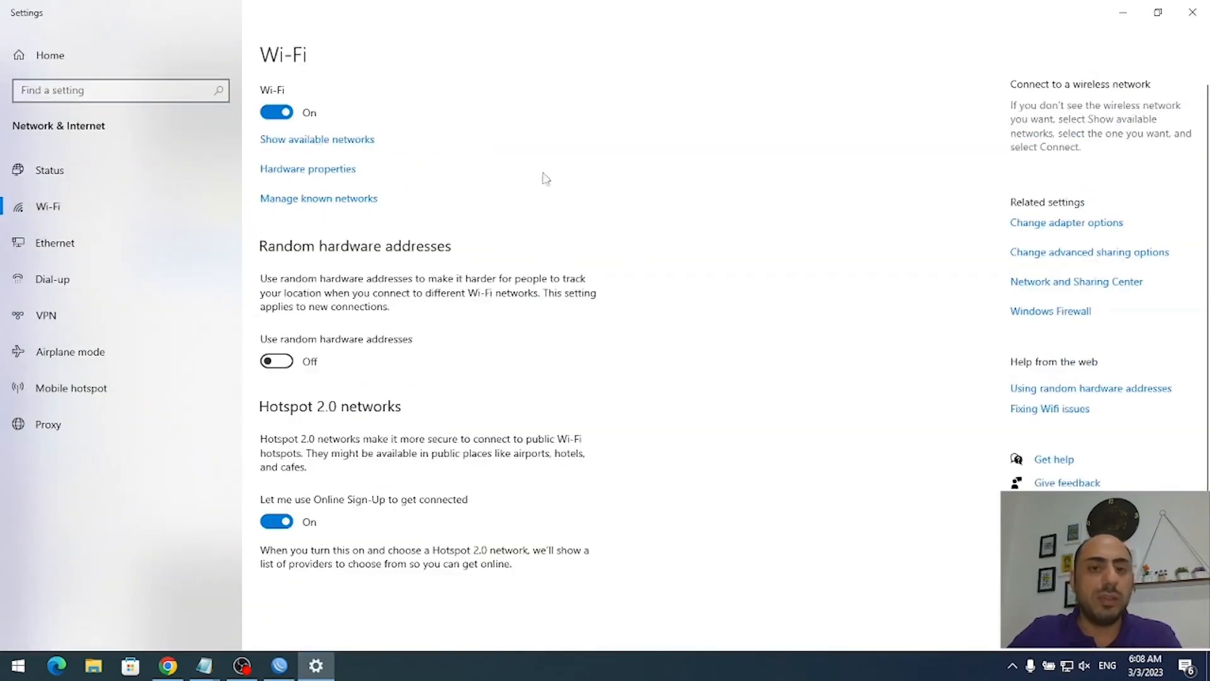
pyautogui.click(329, 200)
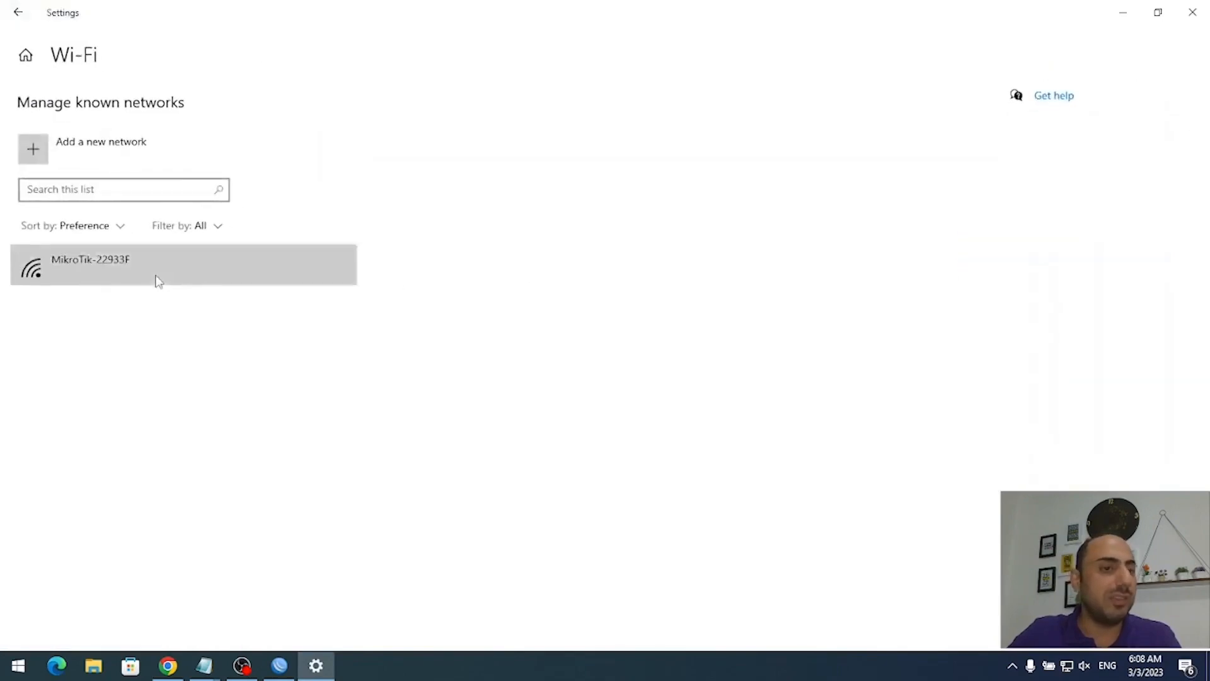
pyautogui.click(157, 276)
pyautogui.click(314, 311)
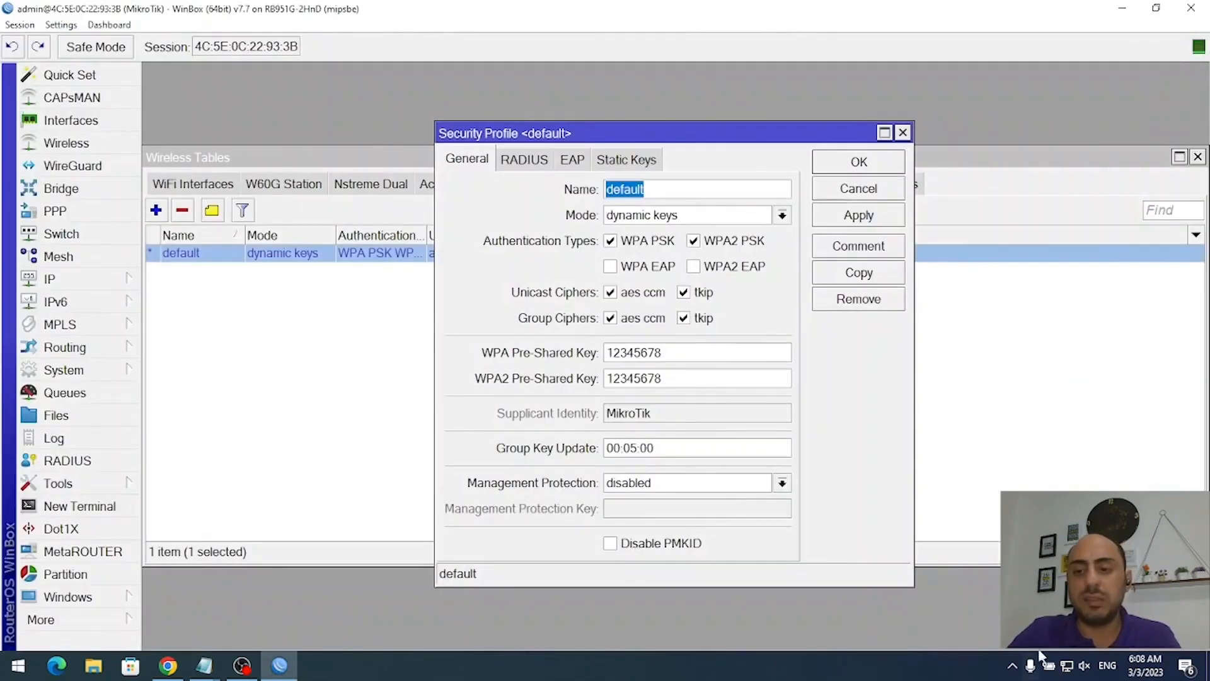
# - Join the NetAdminPlus Wi-Fi network using its pre-shared key
pyautogui.click(1066, 665)
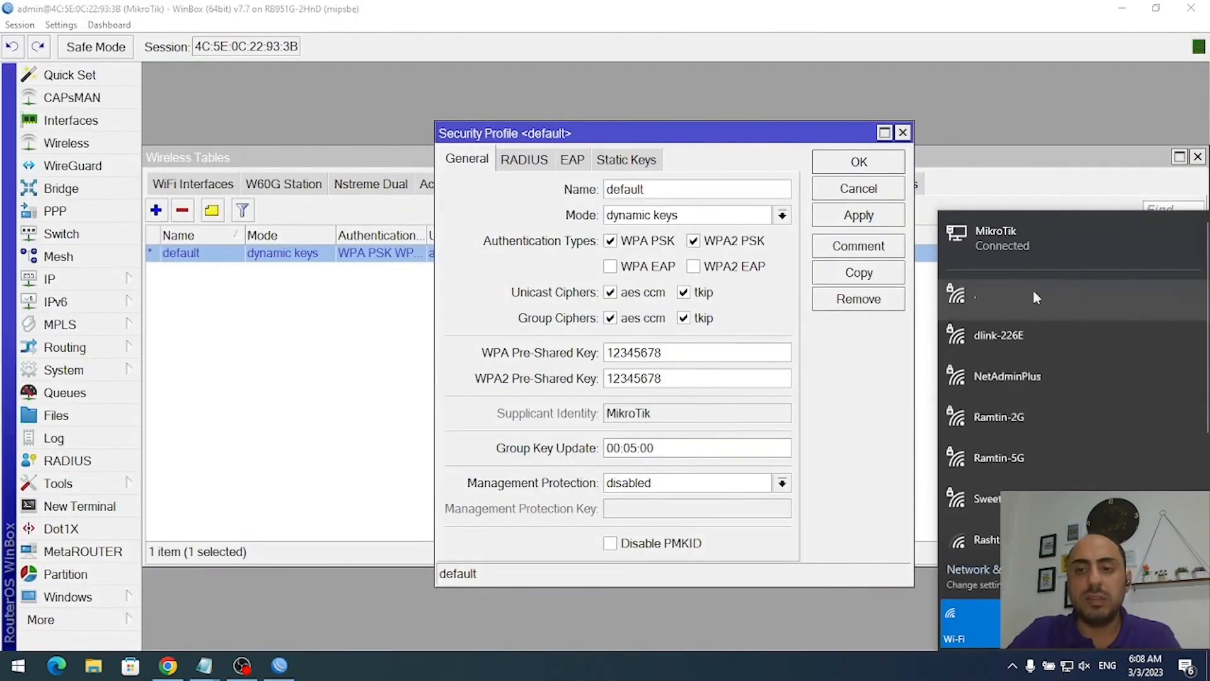
pyautogui.click(1066, 381)
pyautogui.click(1110, 438)
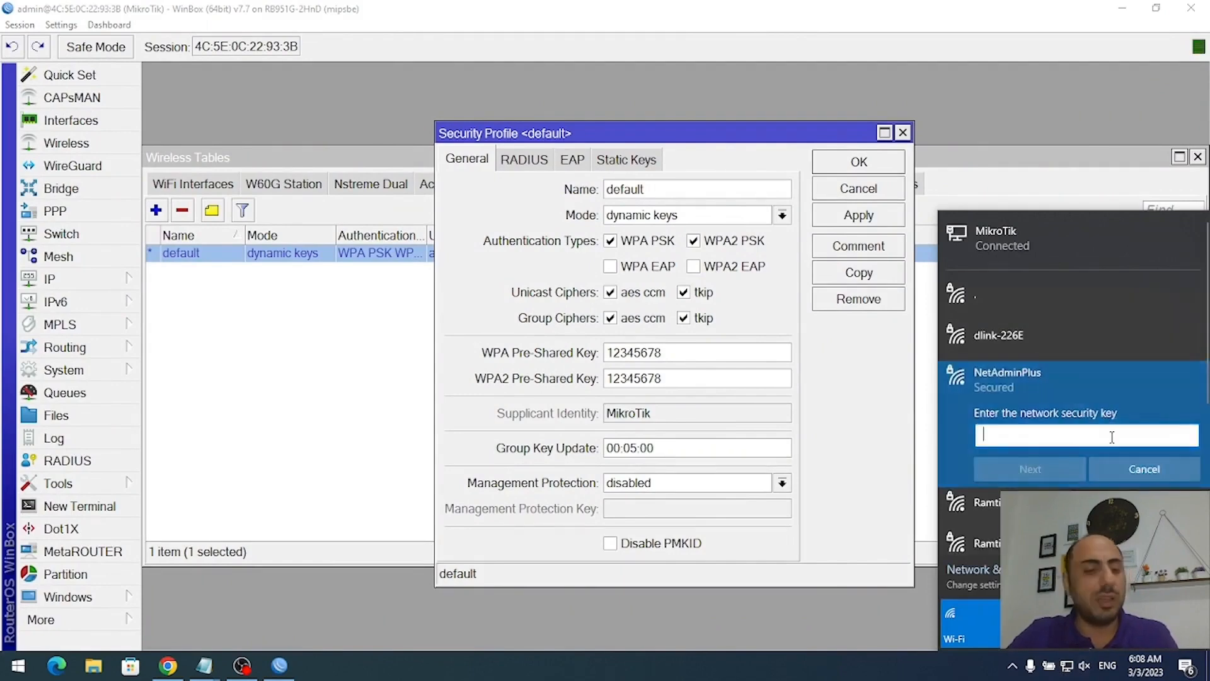
pyautogui.write('1234567')
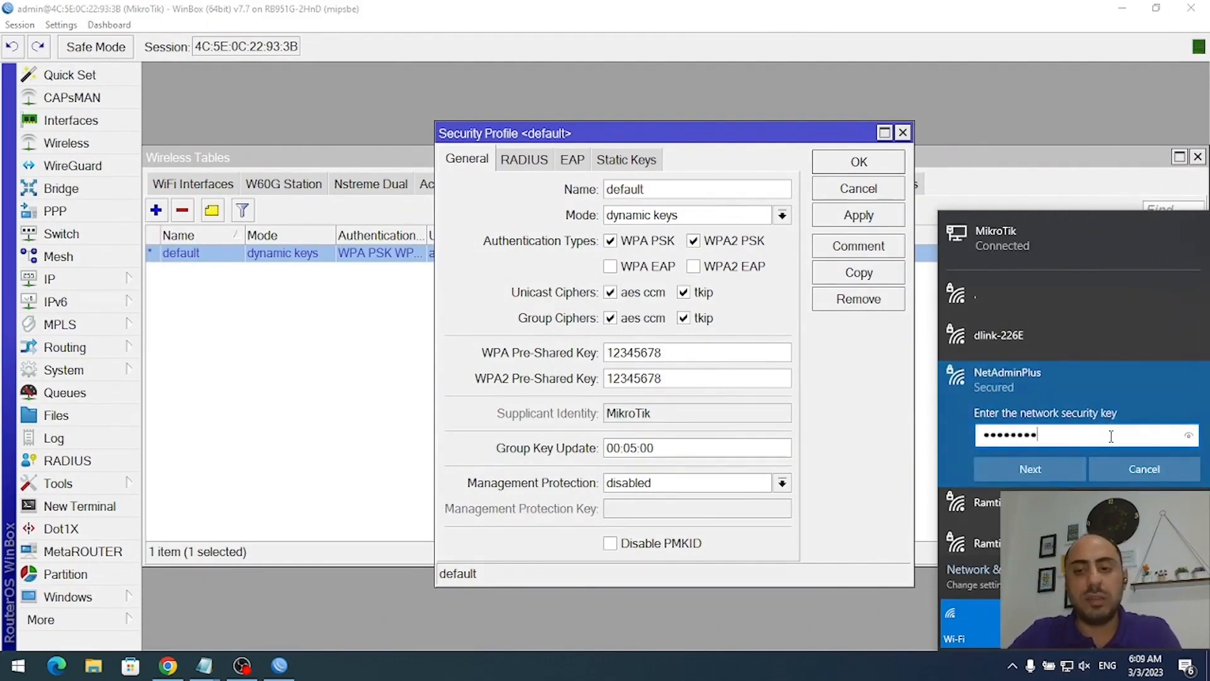
pyautogui.write('8')
pyautogui.click(1188, 438)
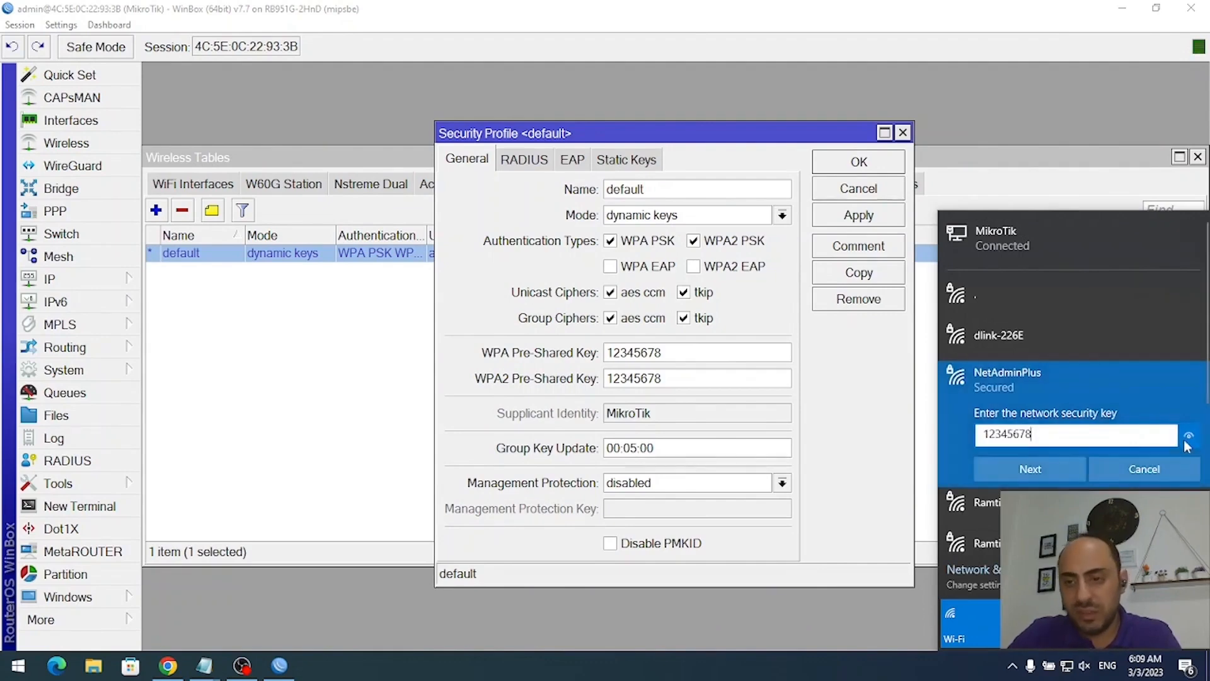
pyautogui.click(1030, 469)
pyautogui.click(987, 515)
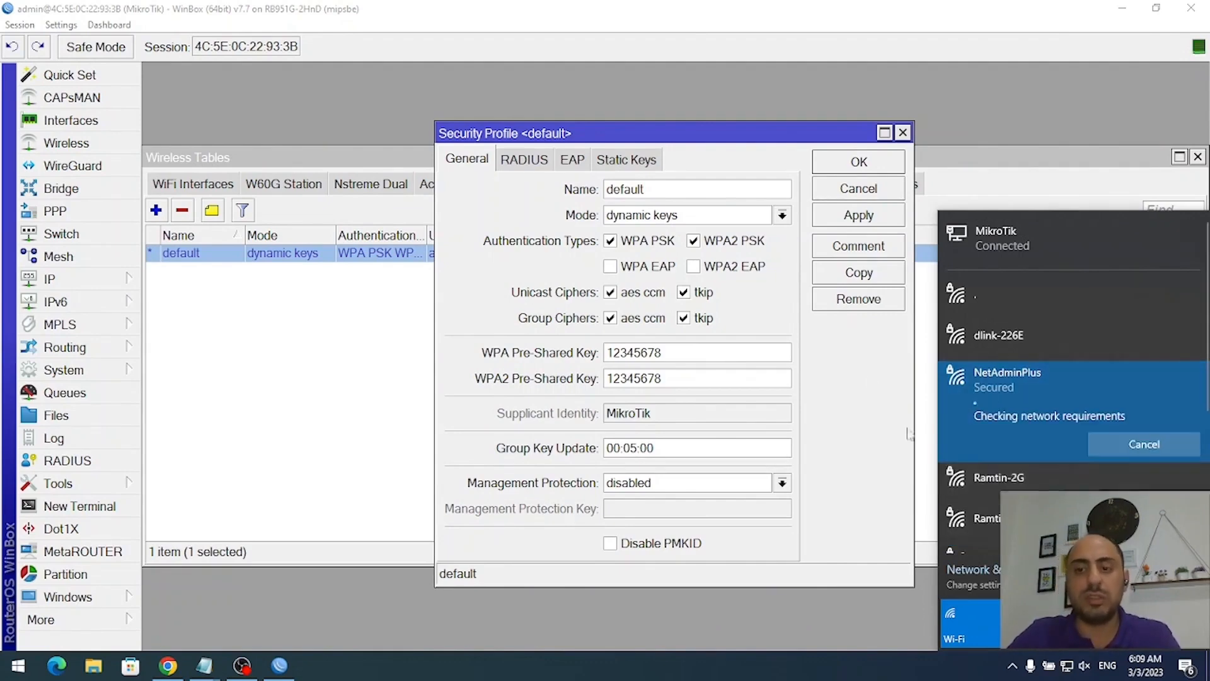
# - Check the Registration table, where the laptop now appears as a client on wlan1
pyautogui.click(319, 333)
pyautogui.click(531, 184)
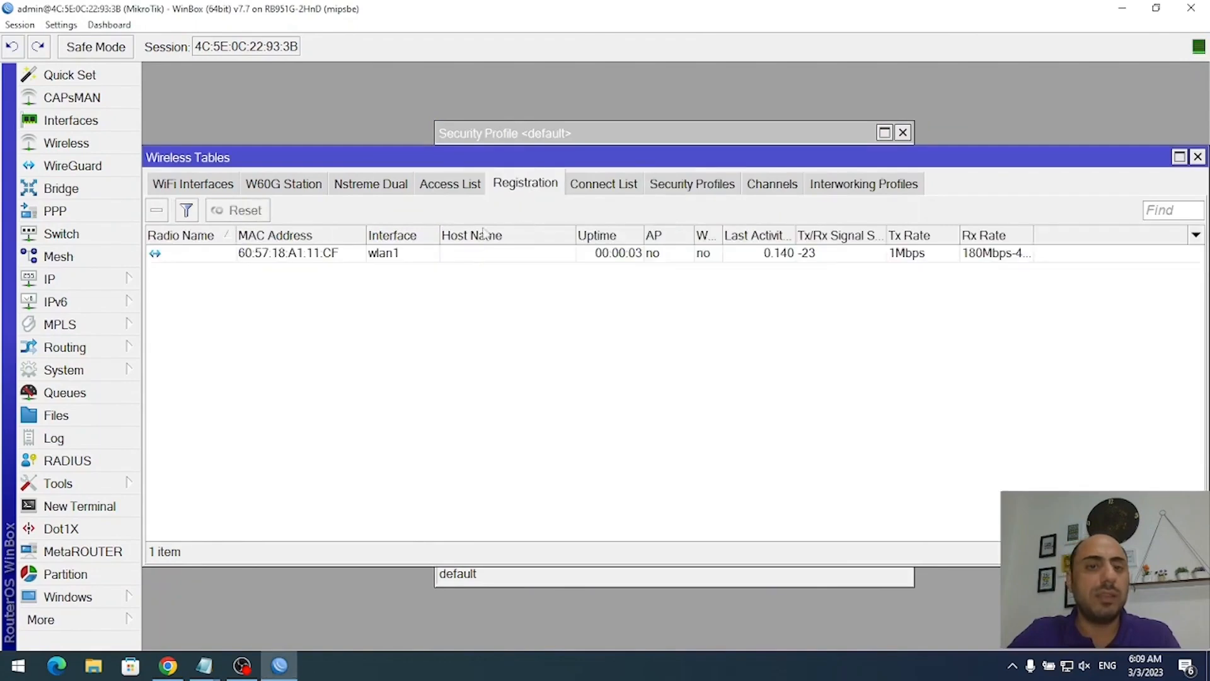
pyautogui.click(276, 255)
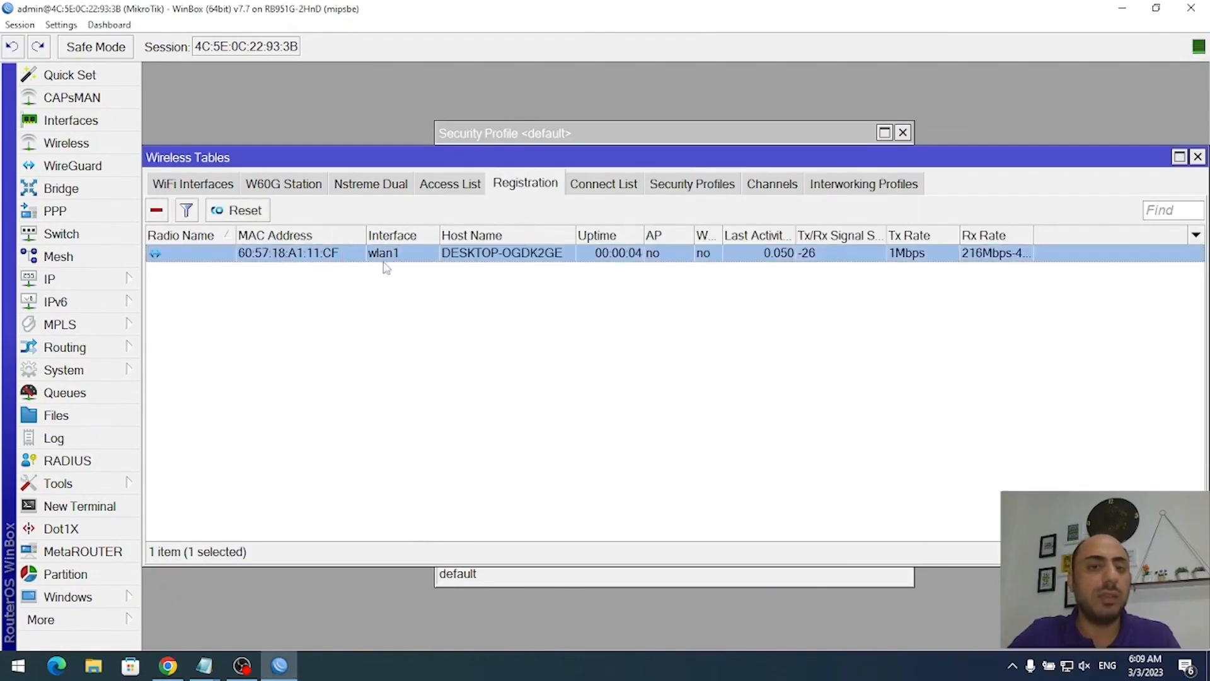
pyautogui.click(577, 327)
pyautogui.click(18, 666)
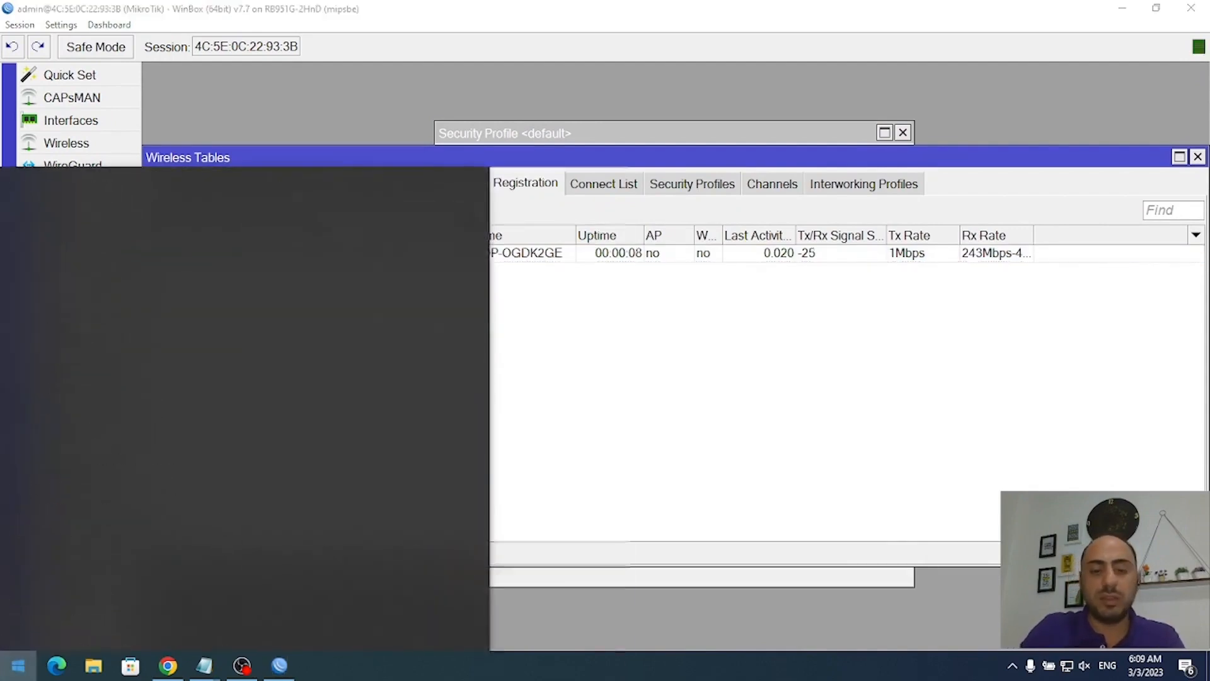
# - Run ipconfig in a new Command Prompt
pyautogui.write('cmd')
pyautogui.press('Return')
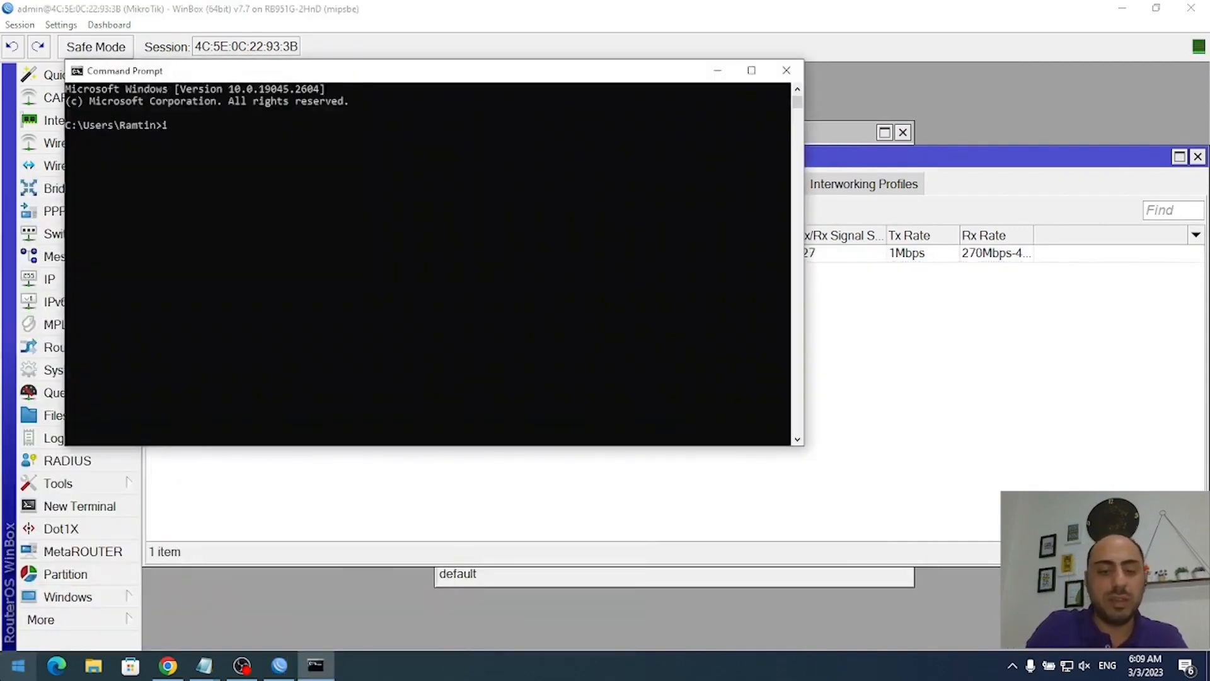
pyautogui.write('ipconfig')
pyautogui.press('Return')
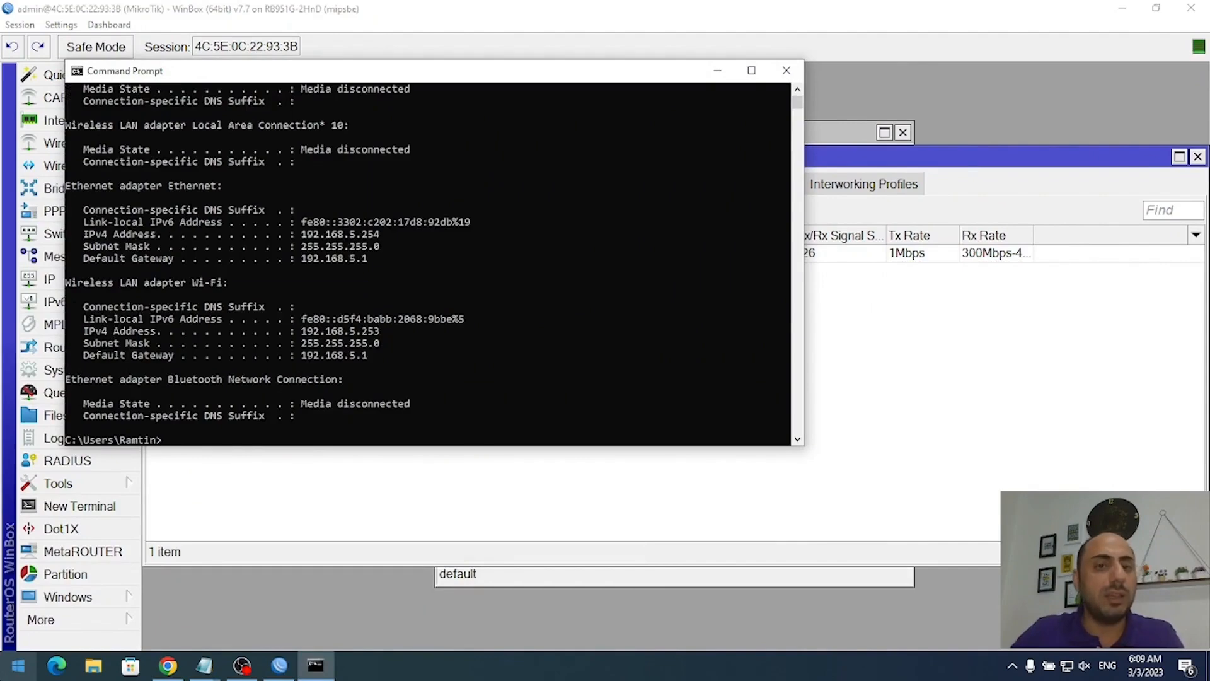
# - Highlight the Wi-Fi adapter's 192.168.5.253 address and 192.168.5.1 gateway lines, then close the console
pyautogui.moveTo(85, 234); pyautogui.dragTo(369, 264)
pyautogui.click(377, 343)
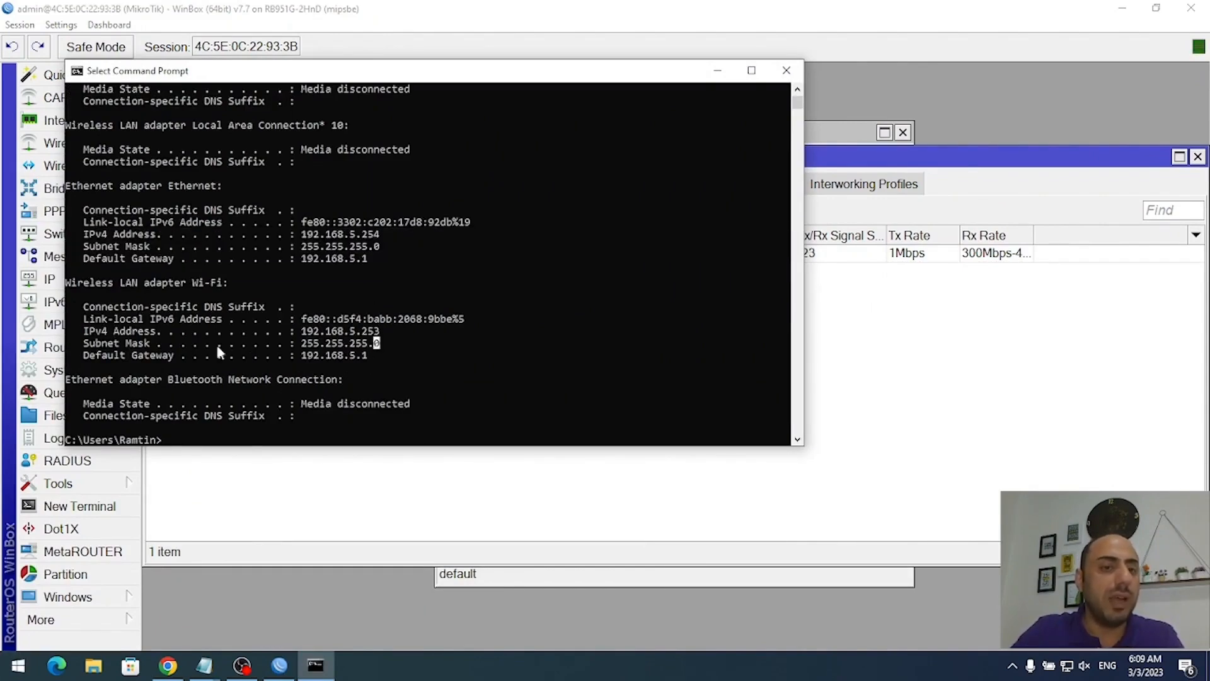
pyautogui.moveTo(87, 333); pyautogui.dragTo(368, 364)
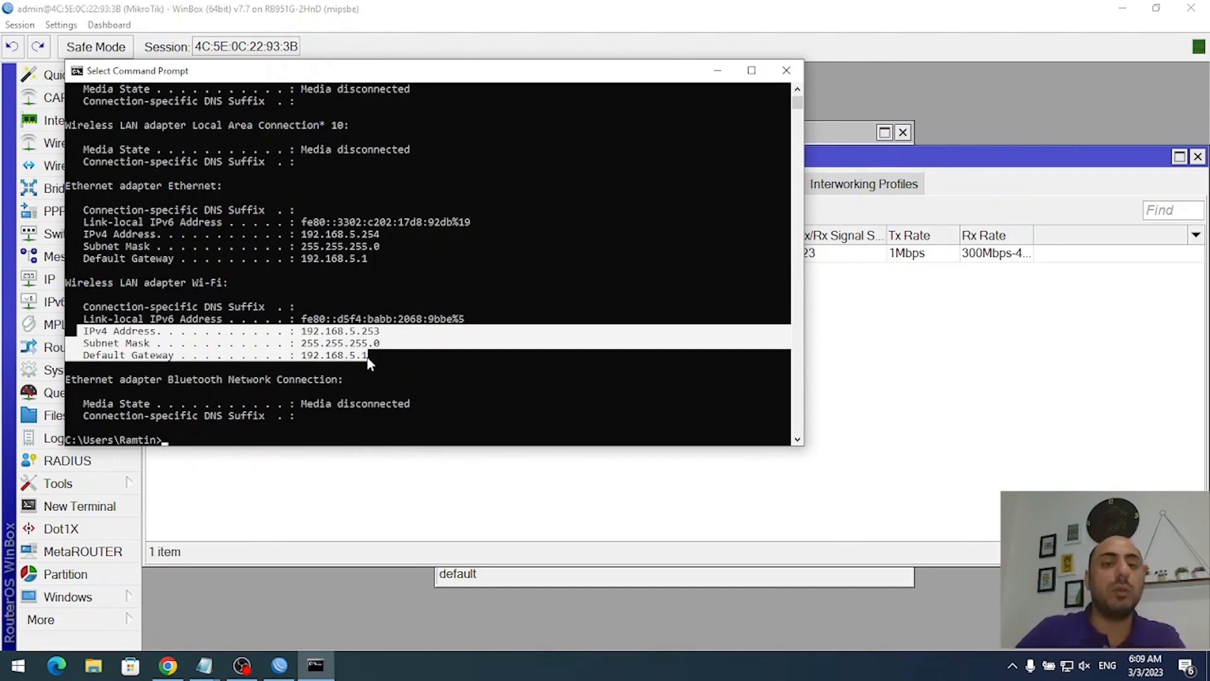
pyautogui.rightClick(370, 364)
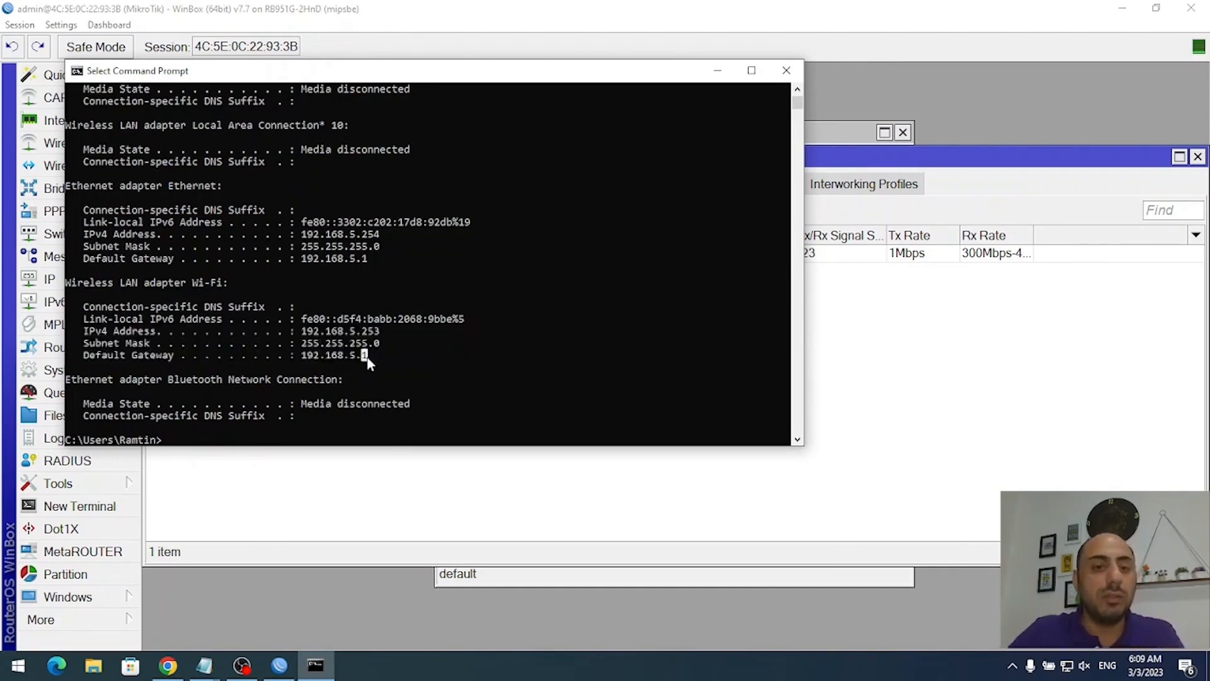
pyautogui.click(479, 366)
pyautogui.click(786, 71)
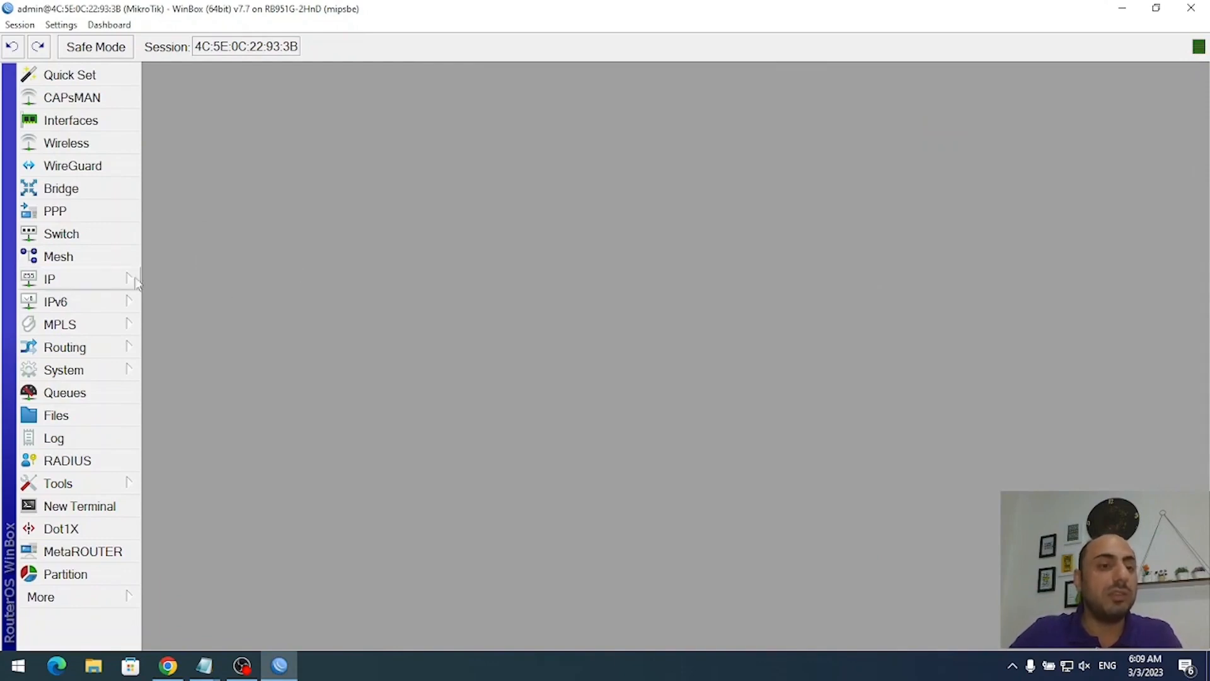
pyautogui.click(115, 284)
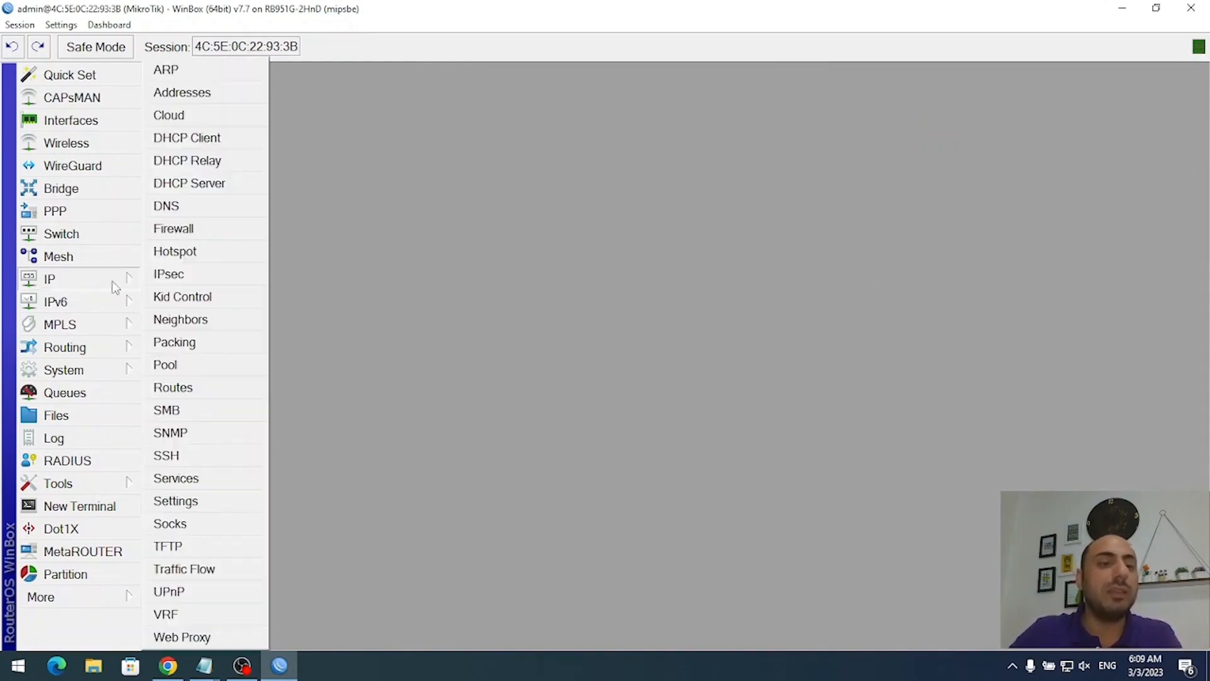
pyautogui.click(198, 232)
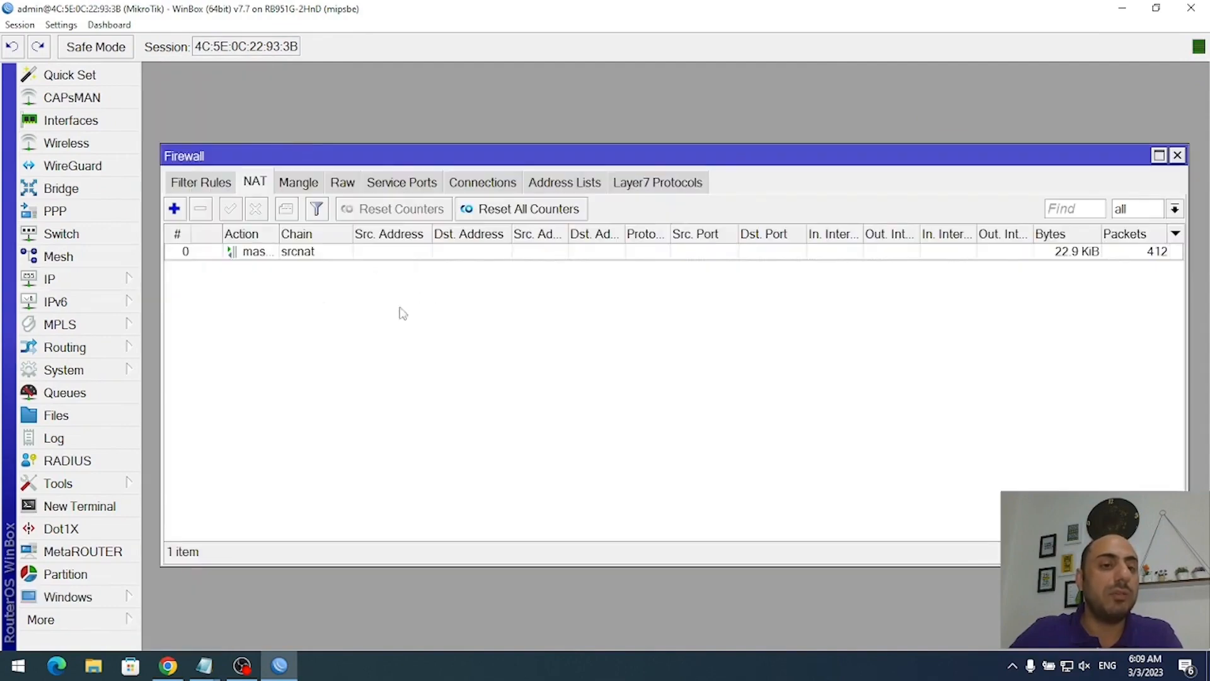
pyautogui.click(208, 183)
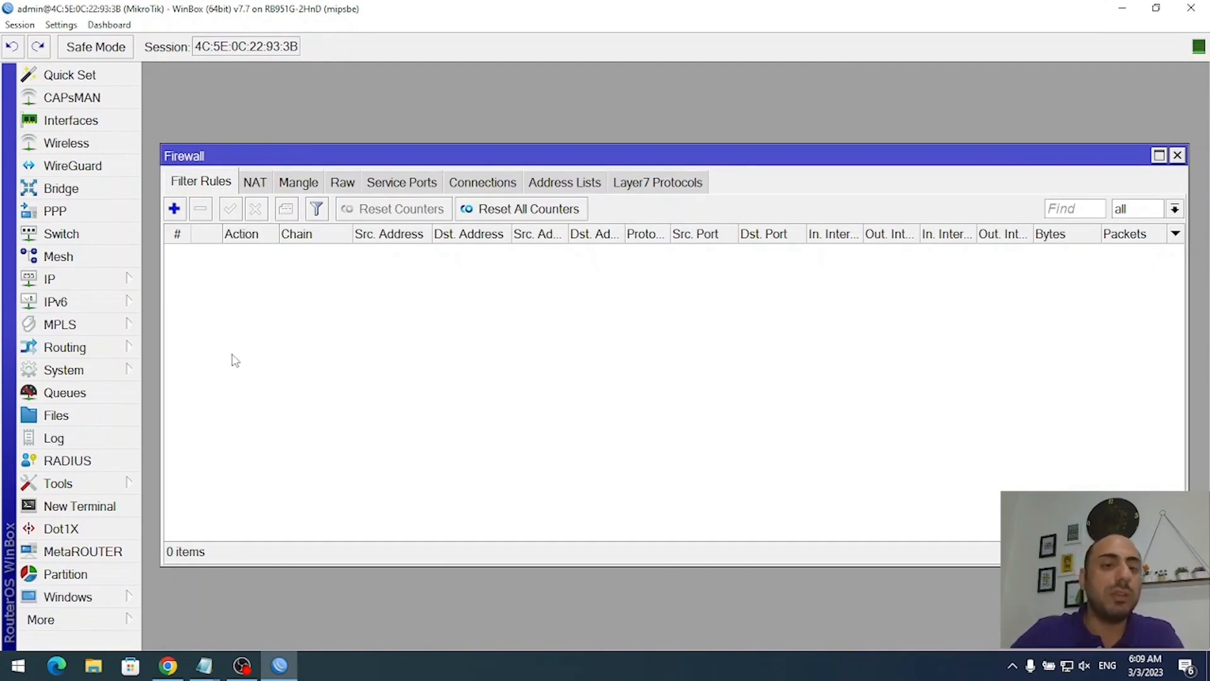
pyautogui.press('Escape')
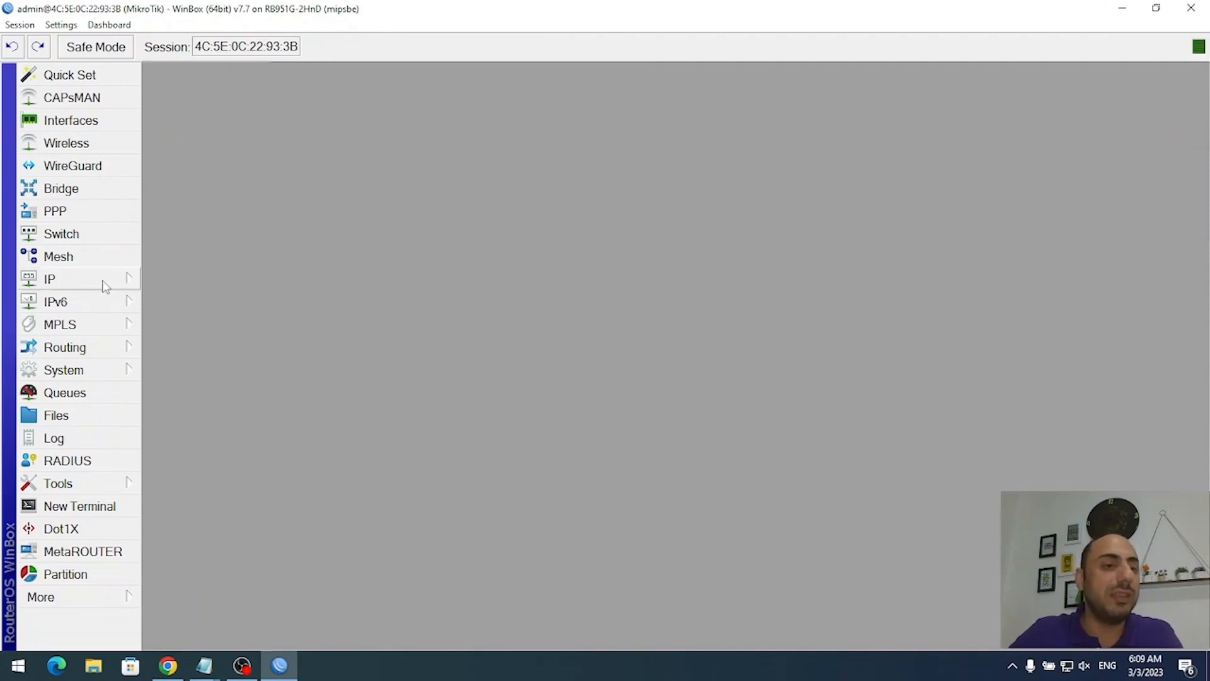
# - In IP > Services, select api through telnet and disable all five services
pyautogui.click(106, 285)
pyautogui.click(200, 484)
pyautogui.click(413, 238)
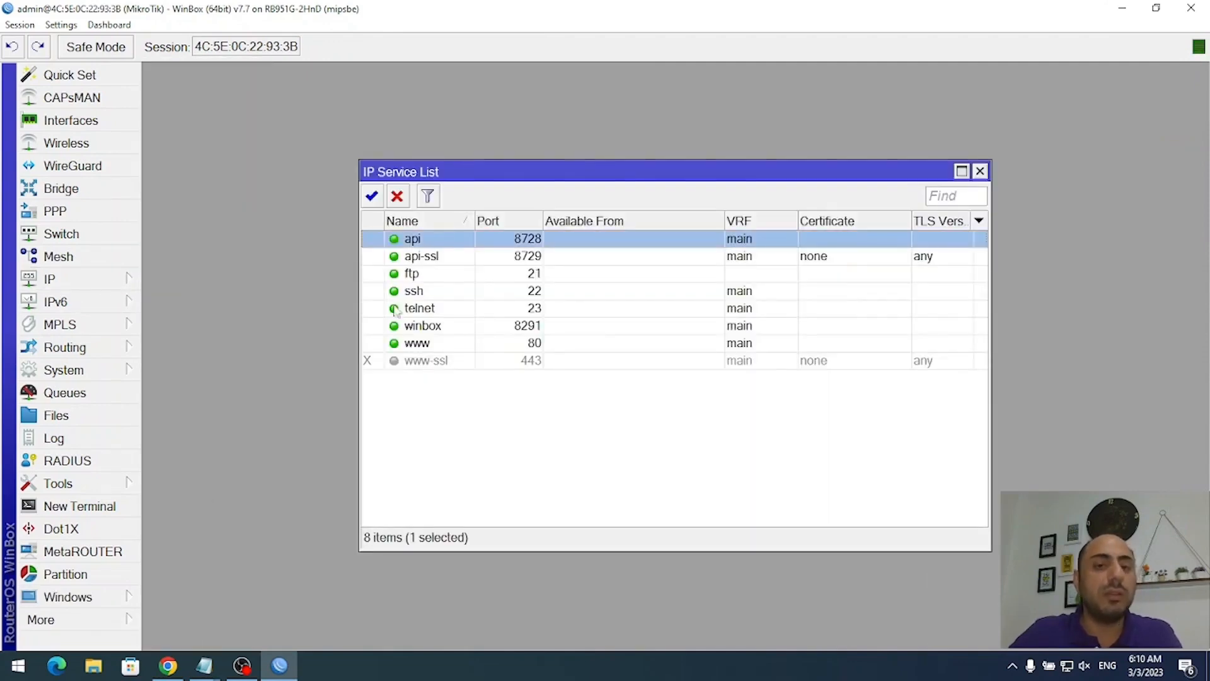
pyautogui.keyDown('shift'); pyautogui.click(446, 310); pyautogui.keyUp('shift')
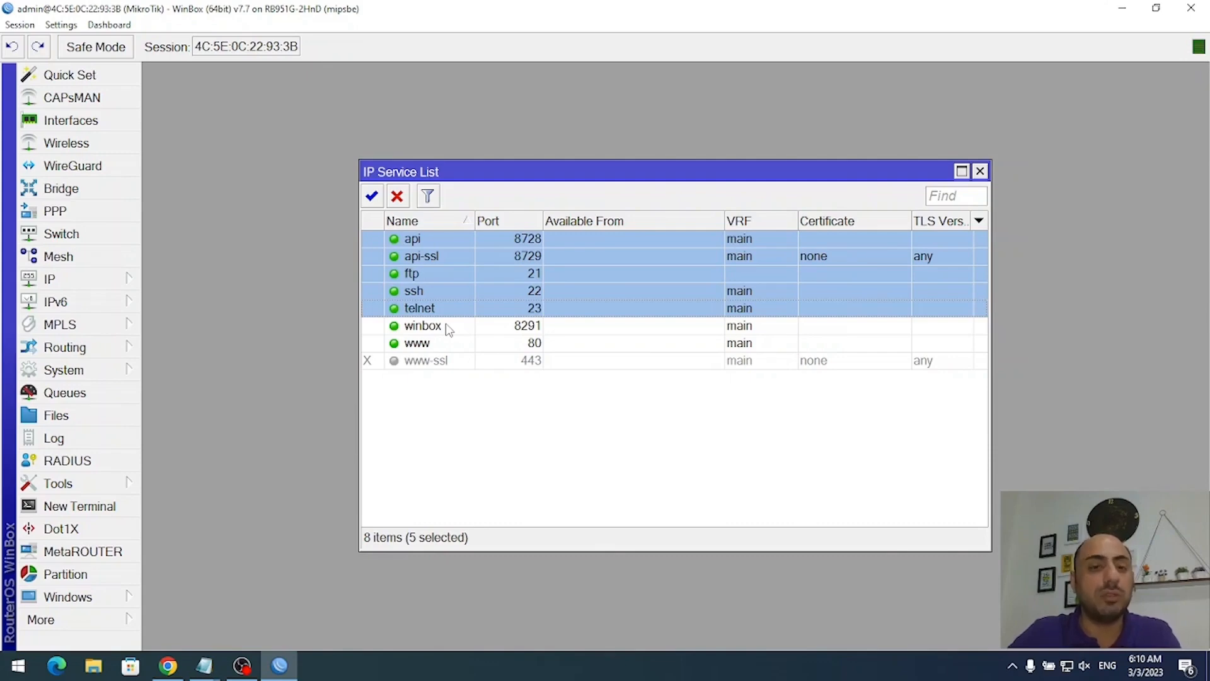
pyautogui.click(397, 196)
# - Change the winbox service port to 8292
pyautogui.click(527, 328)
pyautogui.doubleClick(526, 334)
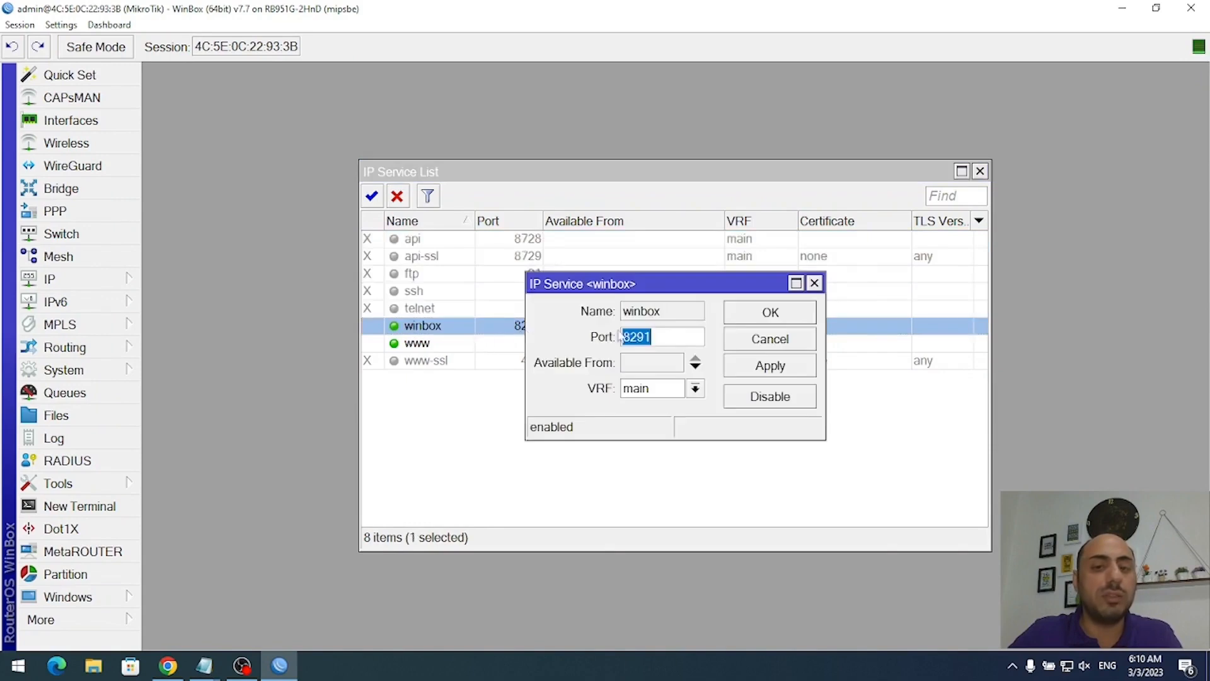
pyautogui.click(667, 332)
pyautogui.press('BackSpace')
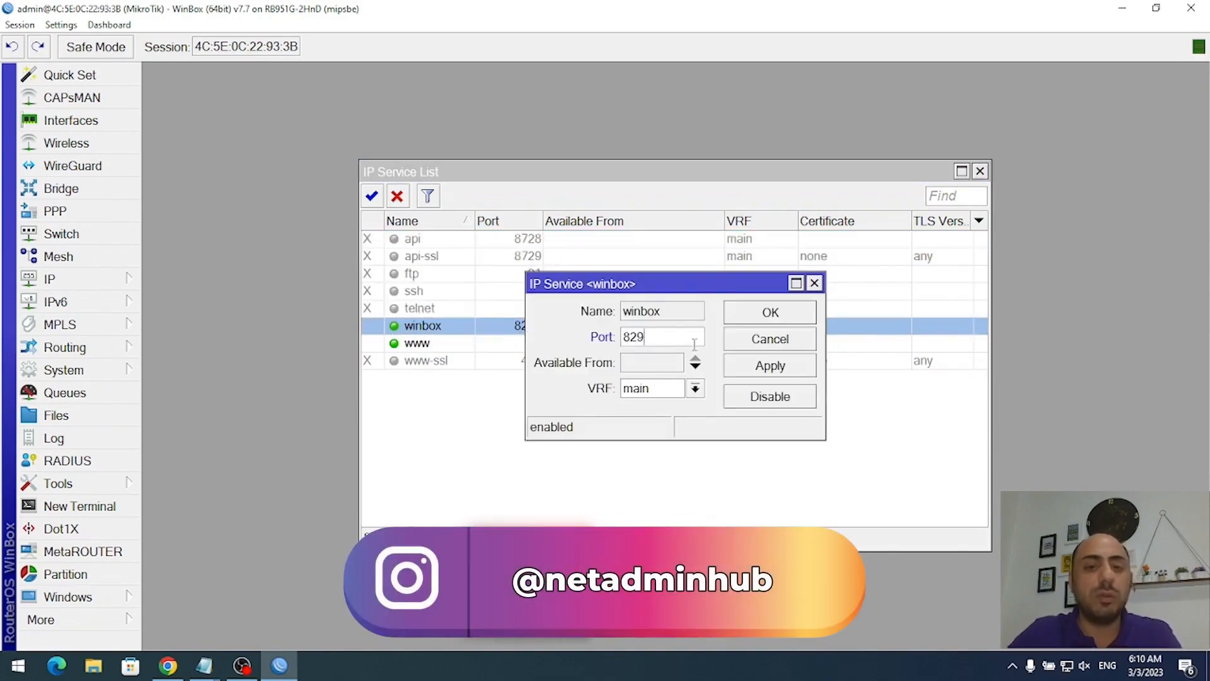
pyautogui.write('2')
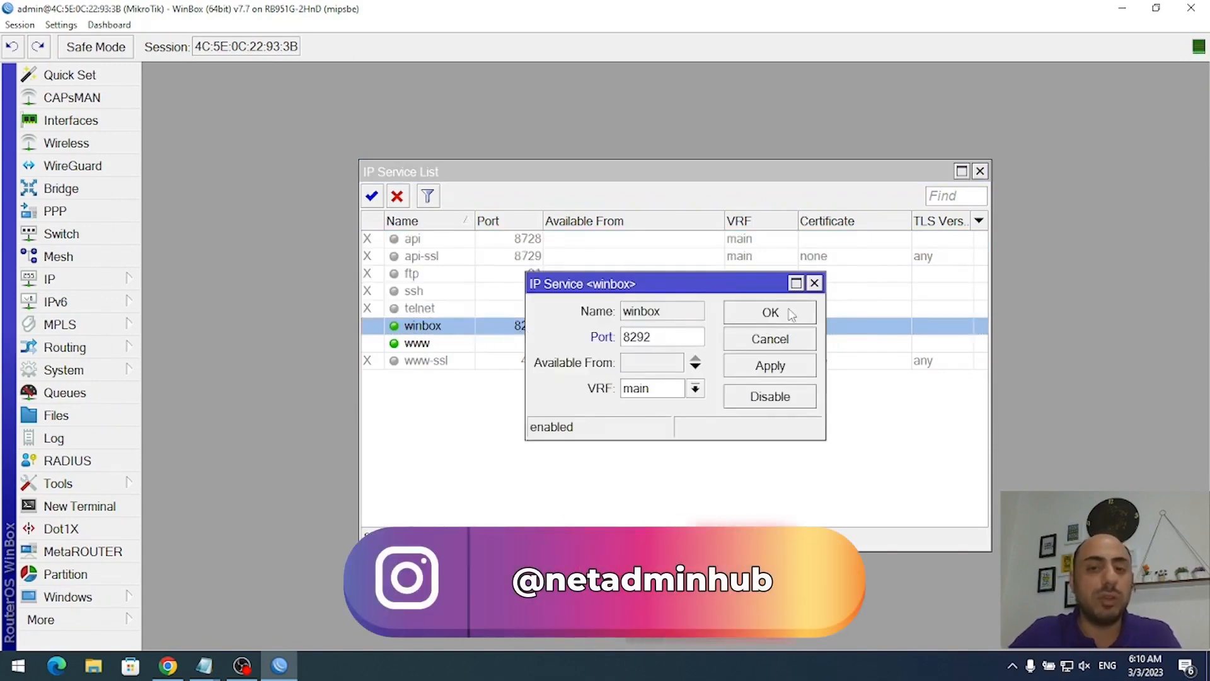
pyautogui.click(792, 316)
# - Change the www service port to 8080
pyautogui.click(547, 350)
pyautogui.doubleClick(547, 350)
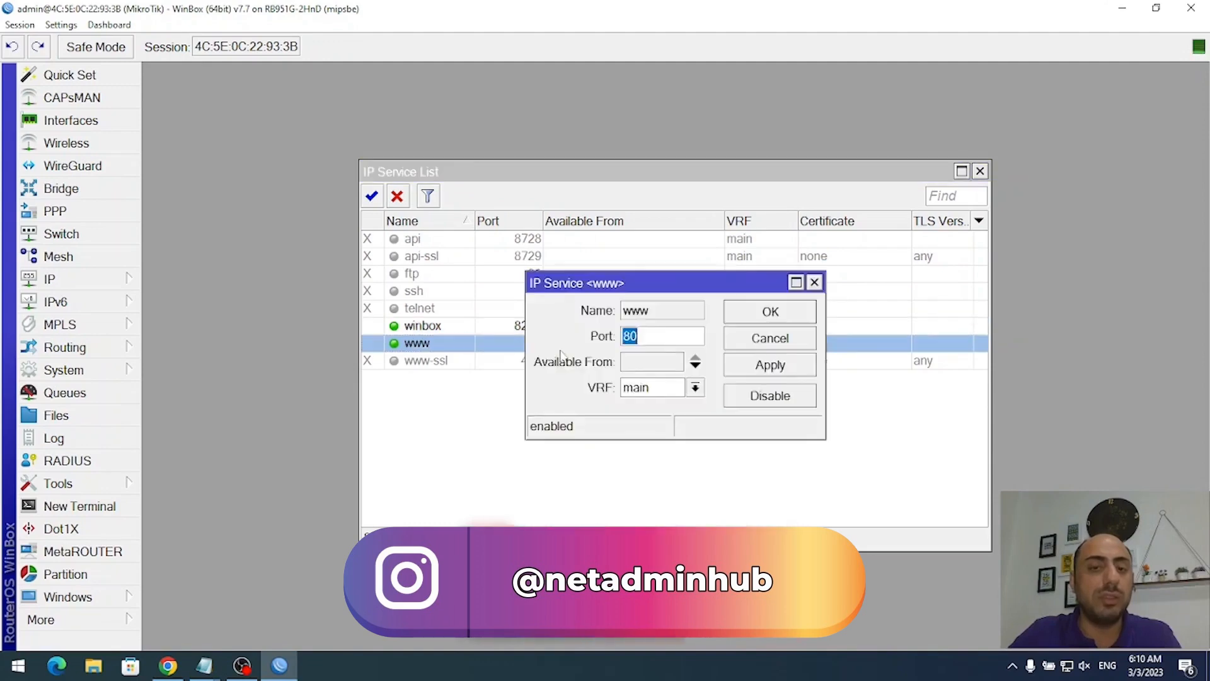
pyautogui.click(664, 339)
pyautogui.write('80')
pyautogui.press('Return')
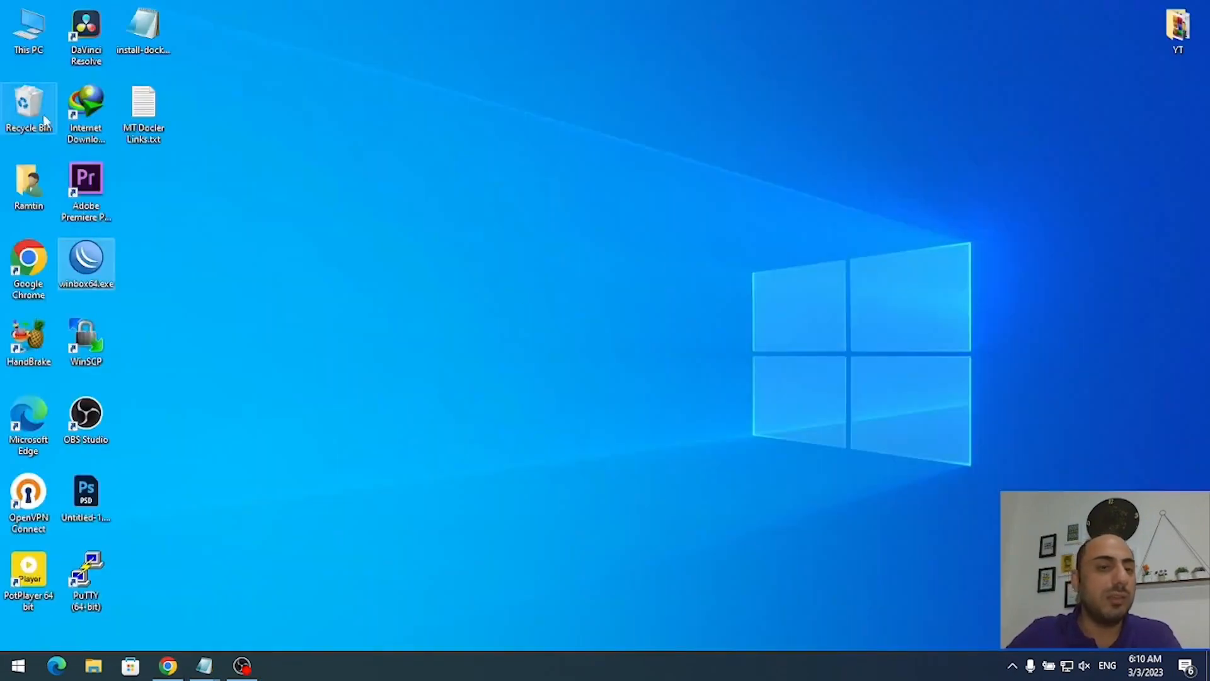
# - Launch WinBox and try connecting by MAC and to 192.168.5.1, which is refused
pyautogui.doubleClick(86, 259)
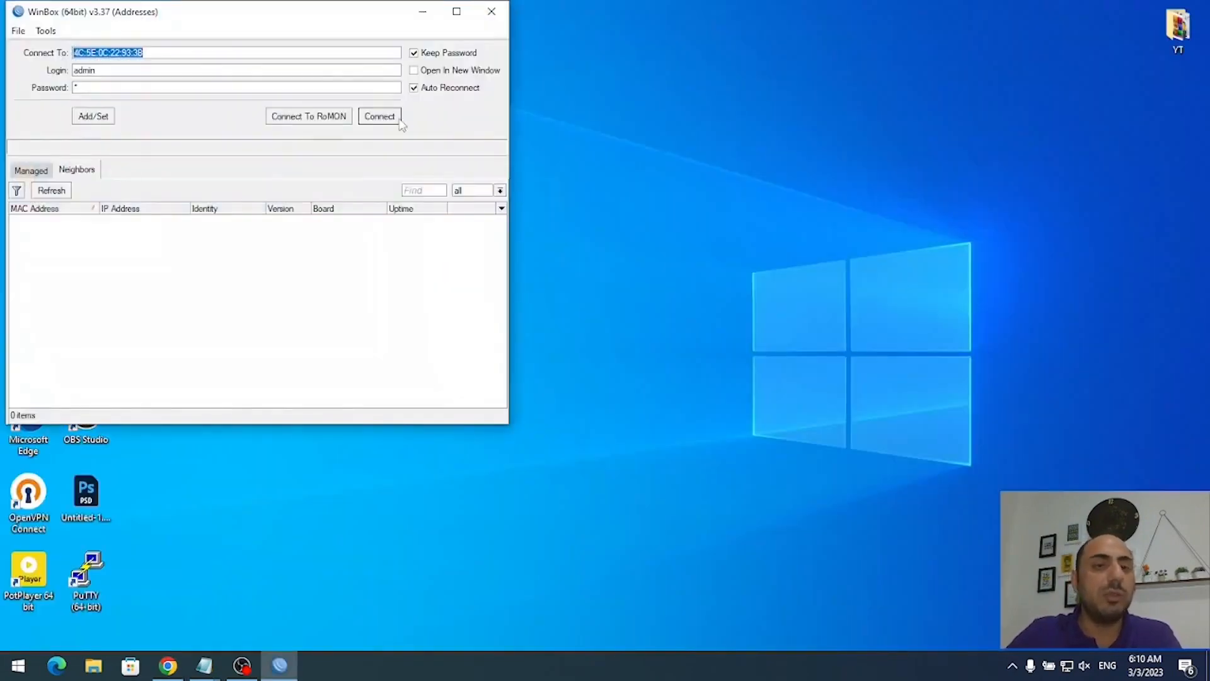
pyautogui.click(394, 119)
pyautogui.click(1202, 8)
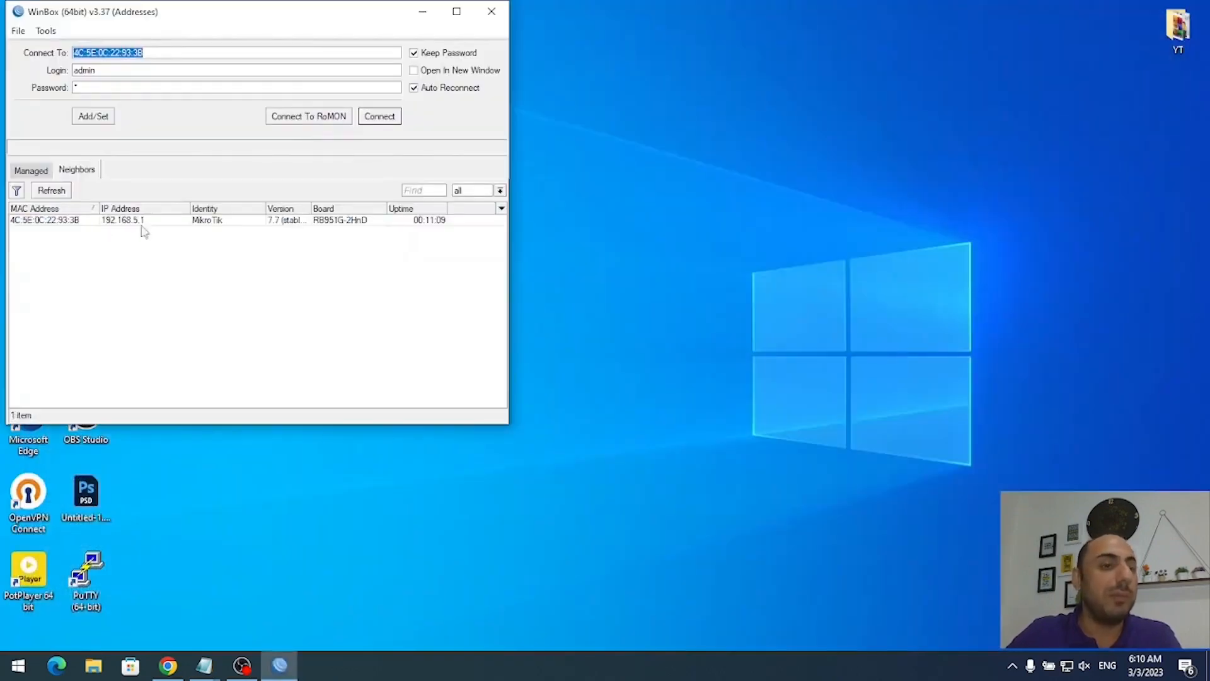
pyautogui.click(119, 221)
pyautogui.click(386, 118)
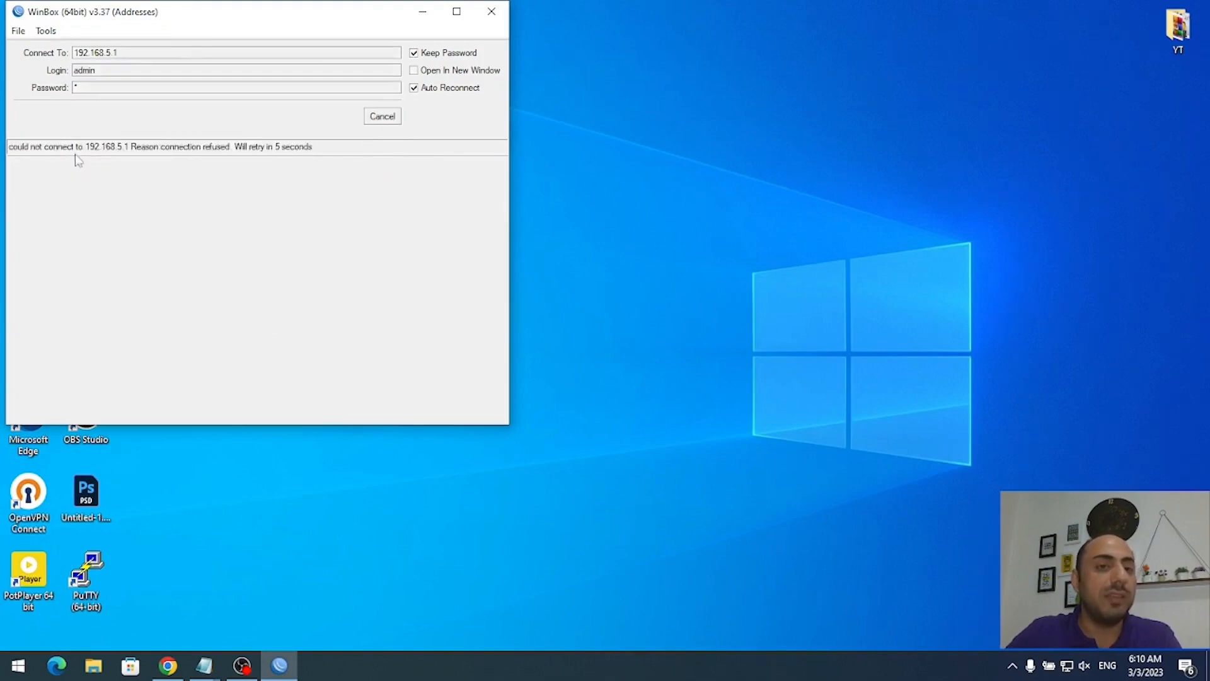
pyautogui.click(383, 118)
# - Connect to 192.168.5.1:8292 and maximize the session window
pyautogui.click(151, 50)
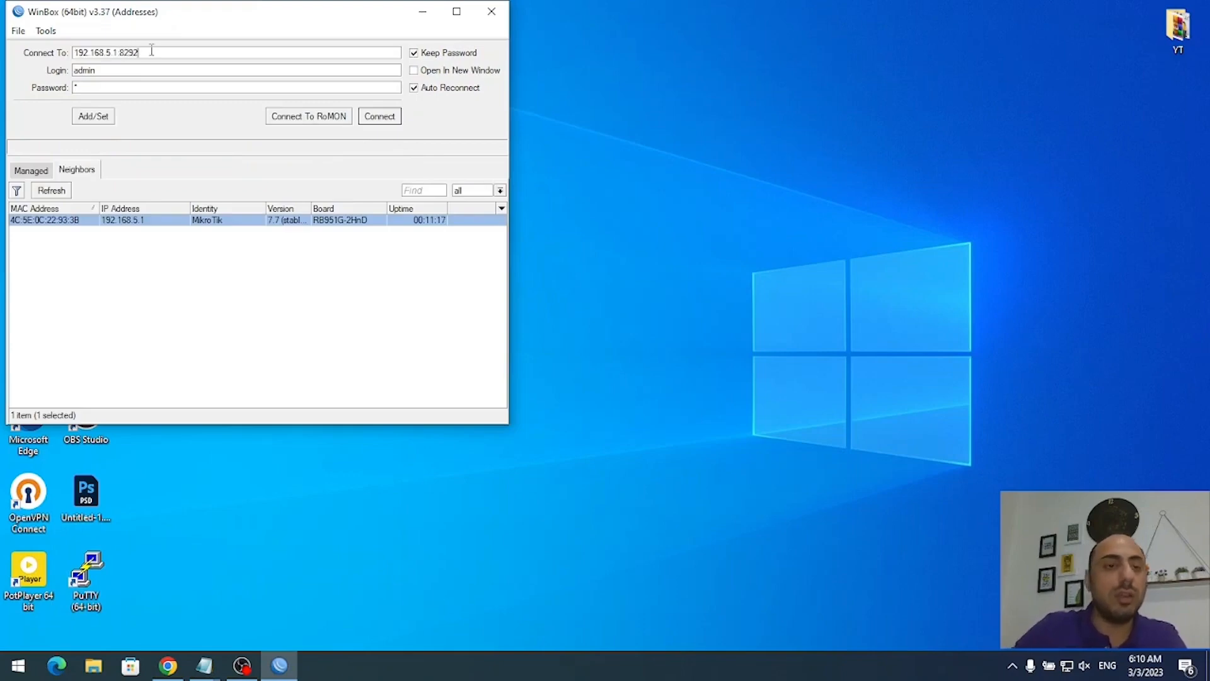
pyautogui.click(387, 116)
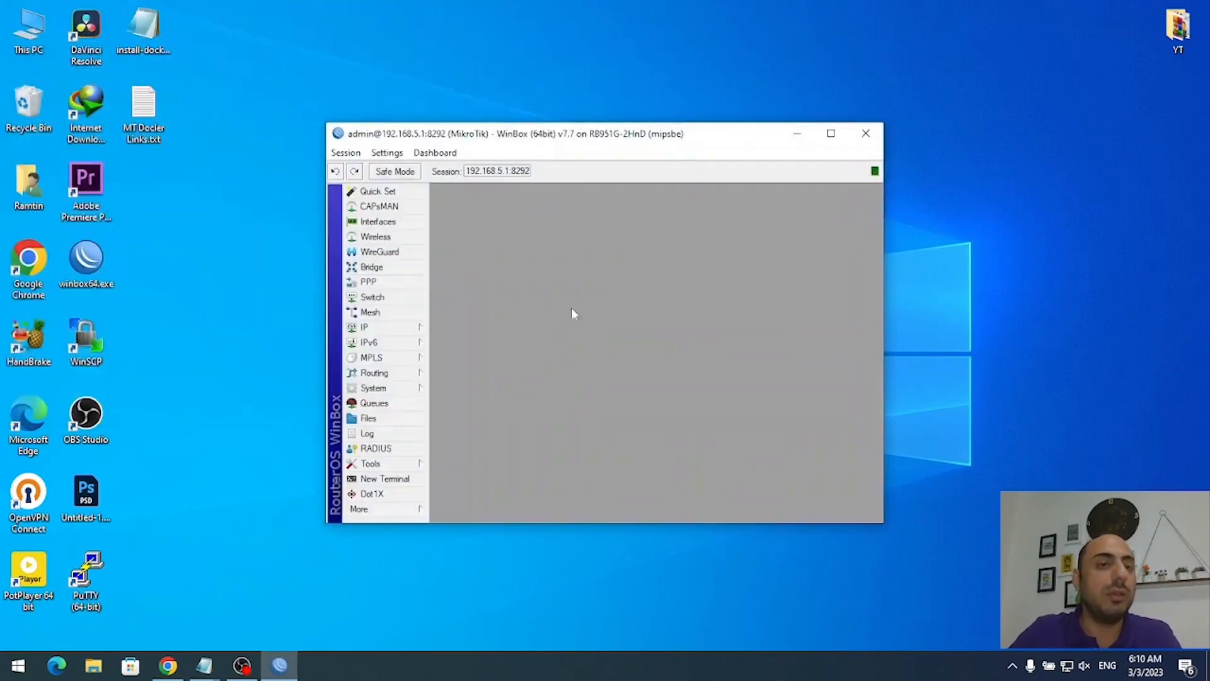
pyautogui.doubleClick(684, 141)
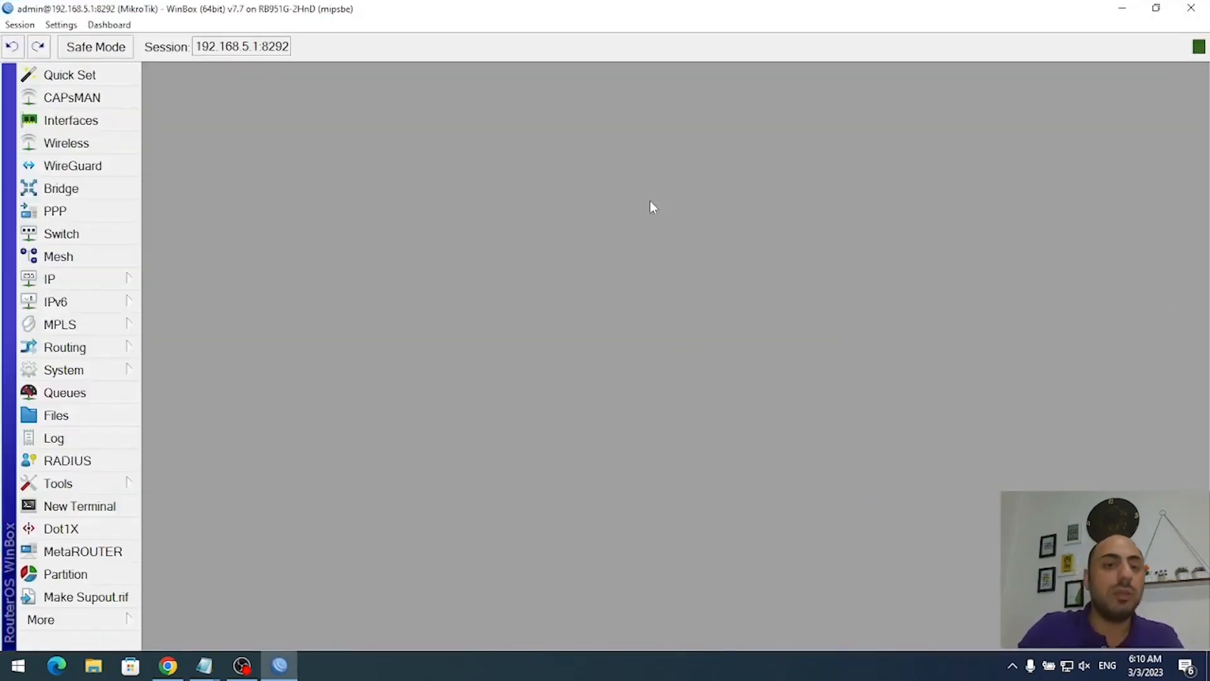
# - Log into WebFig at 192.168.5.1:8080 in a new Chrome tab, view Quick Set, then close it
pyautogui.click(167, 665)
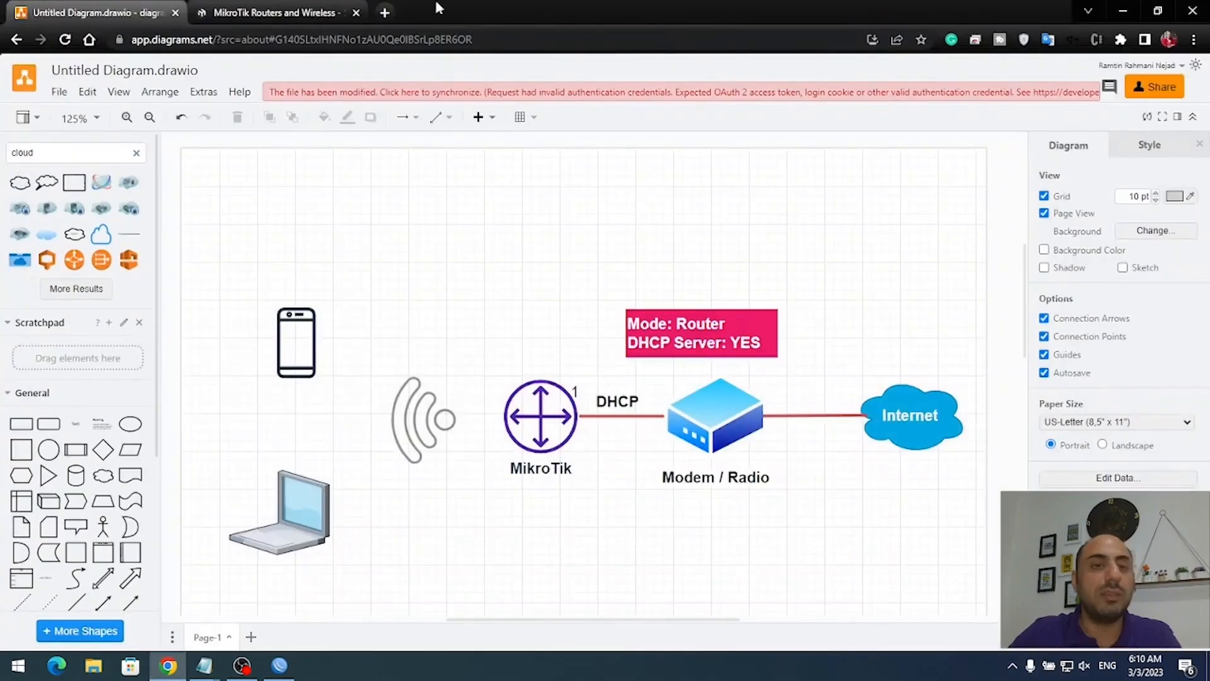
pyautogui.click(386, 13)
pyautogui.write('192')
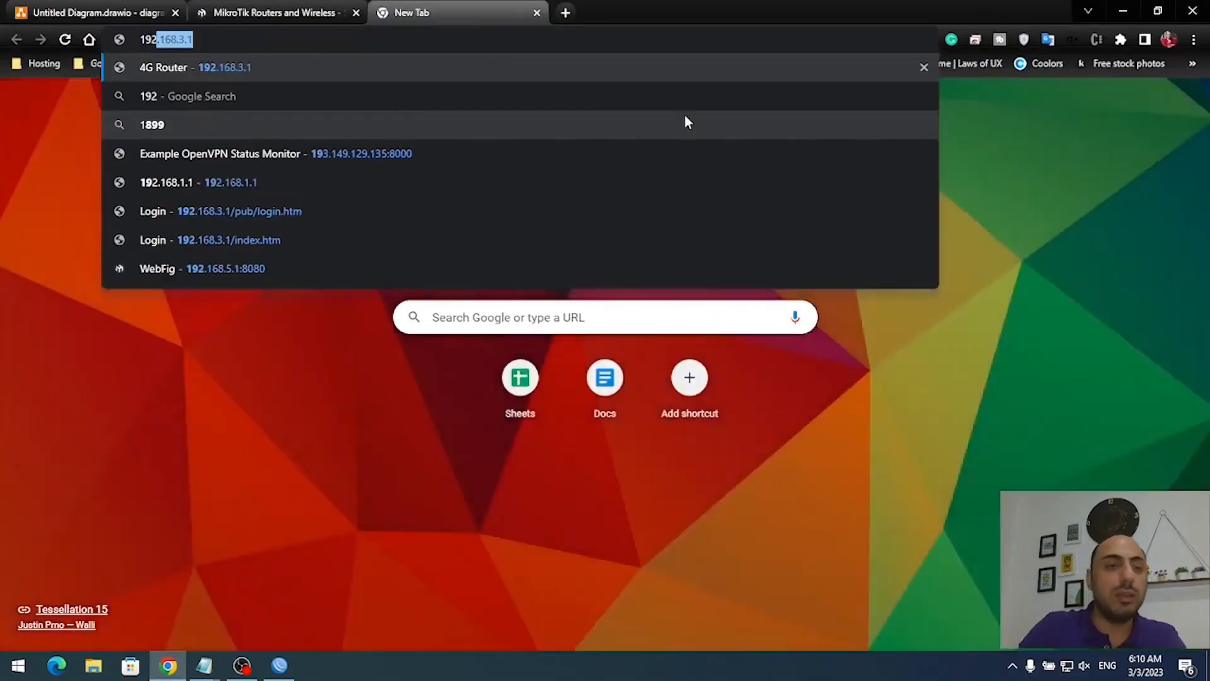
pyautogui.write('.168.')
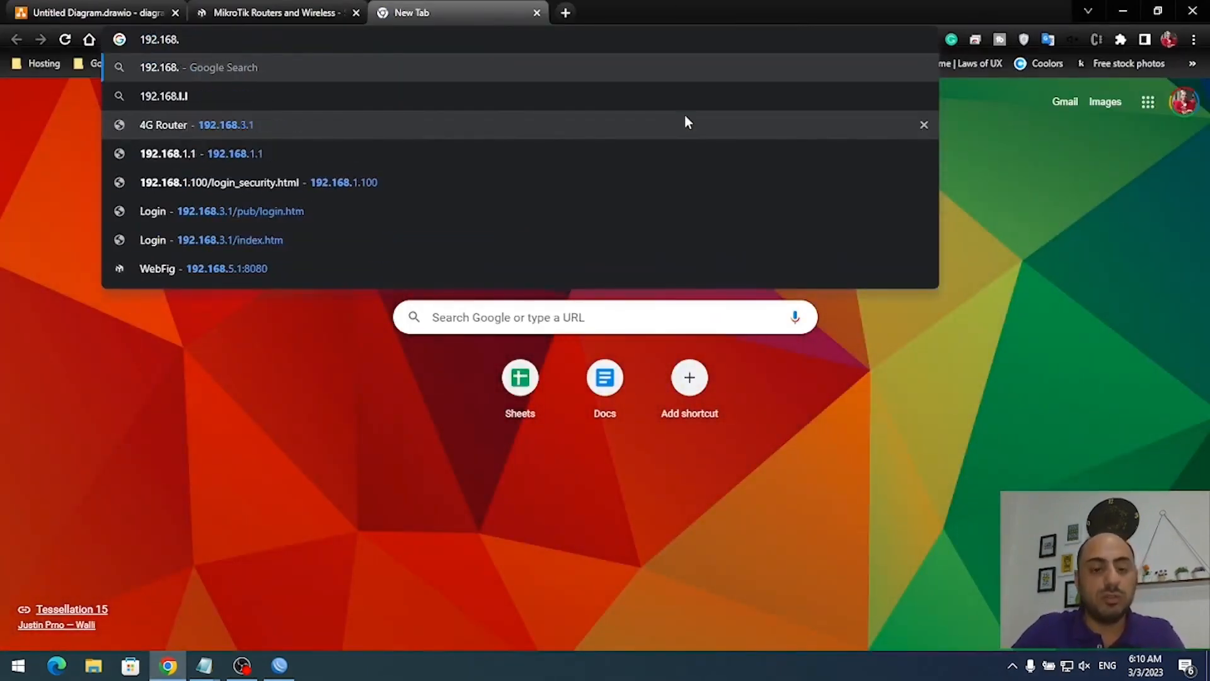
pyautogui.write('5.1')
pyautogui.press('Return')
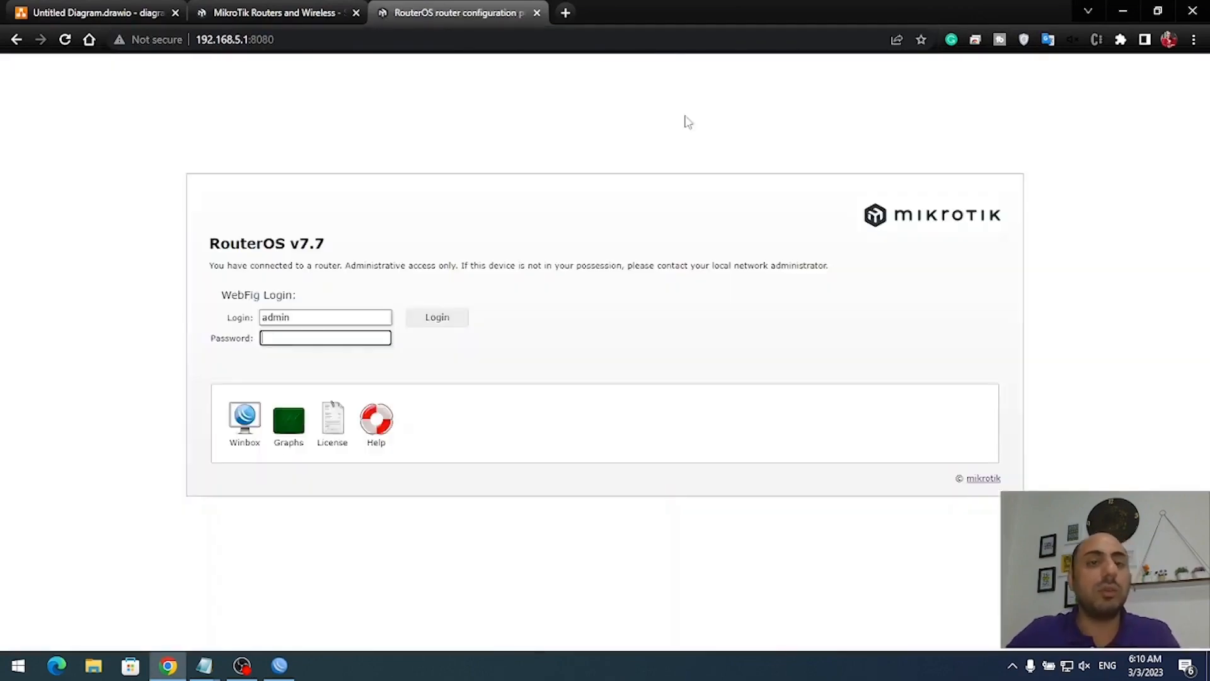
pyautogui.write('1')
pyautogui.click(427, 320)
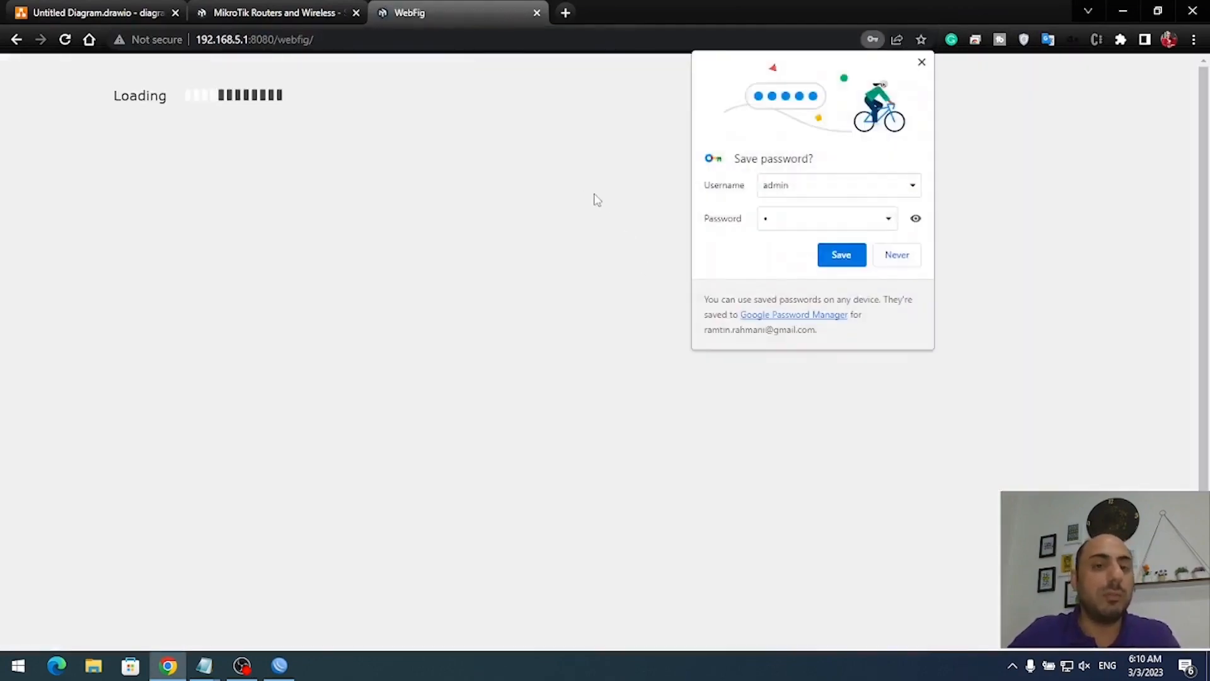
pyautogui.click(921, 61)
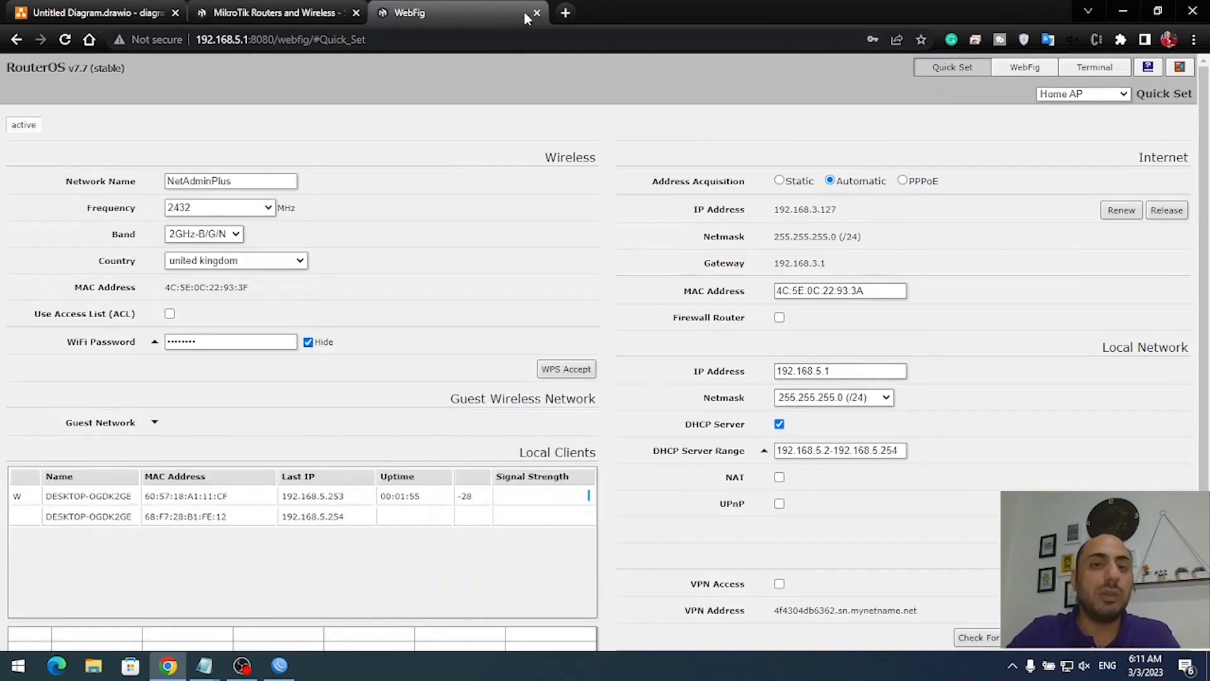
pyautogui.click(537, 12)
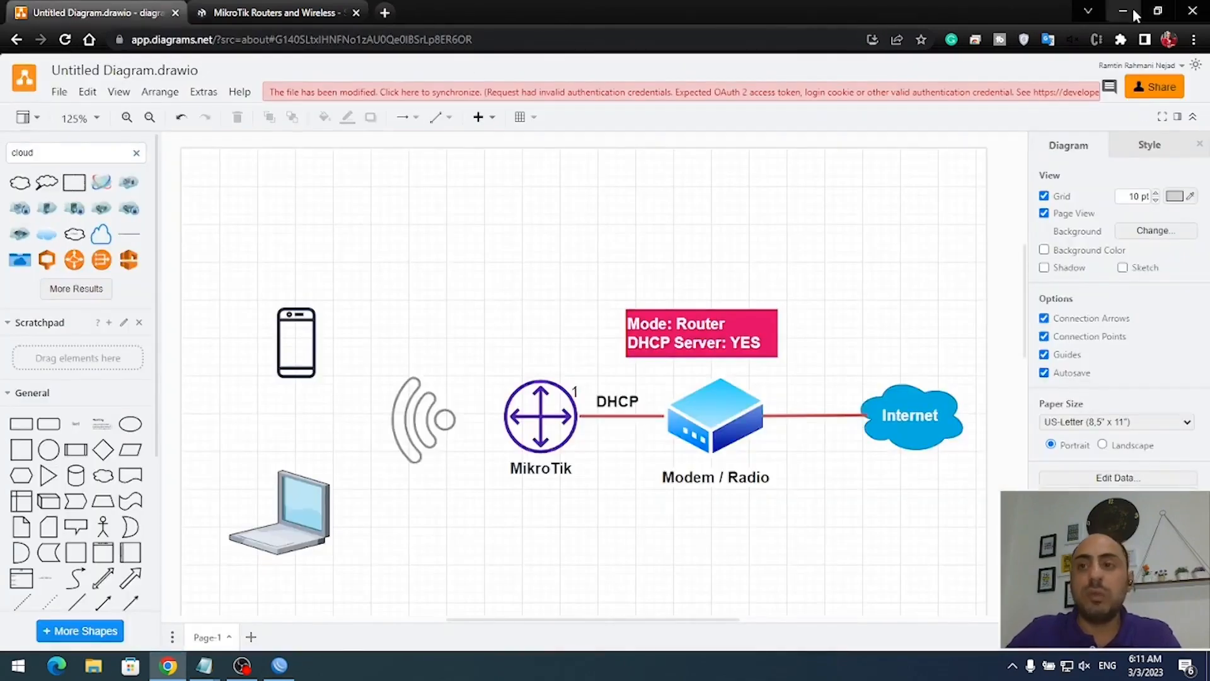
pyautogui.click(1123, 11)
# - Add Time and Date fields to the session toolbar, showing the clock at Jan/02/1970
pyautogui.rightClick(410, 49)
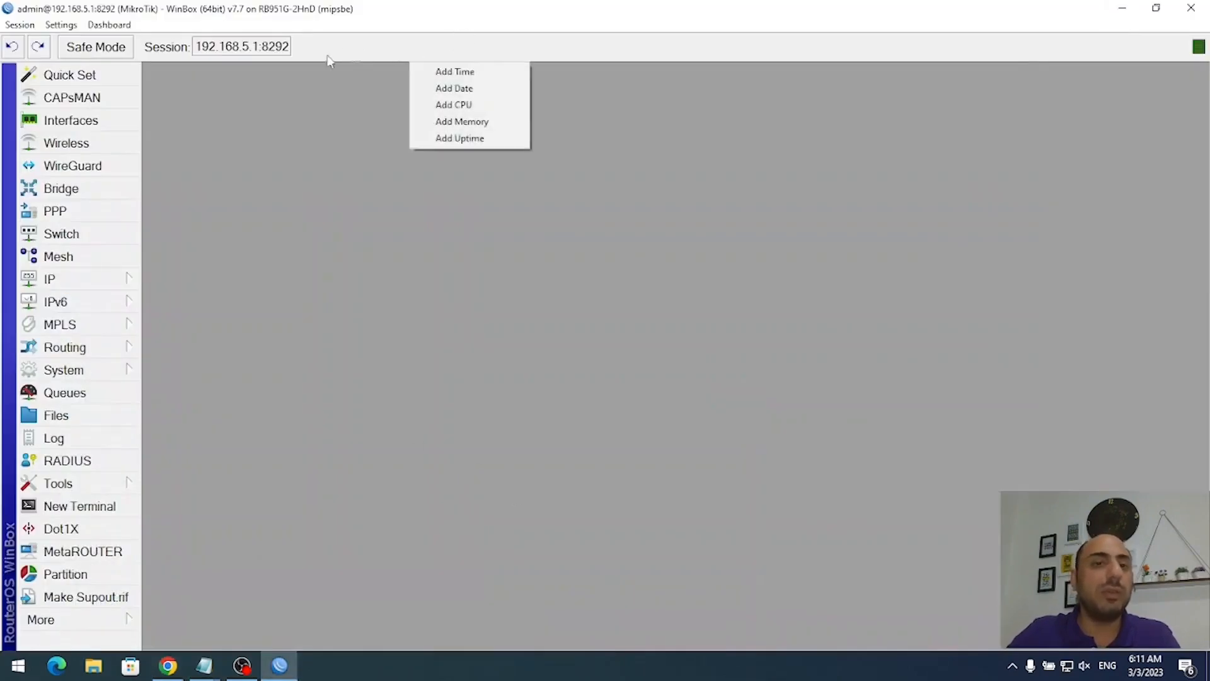
pyautogui.click(495, 71)
pyautogui.rightClick(1007, 63)
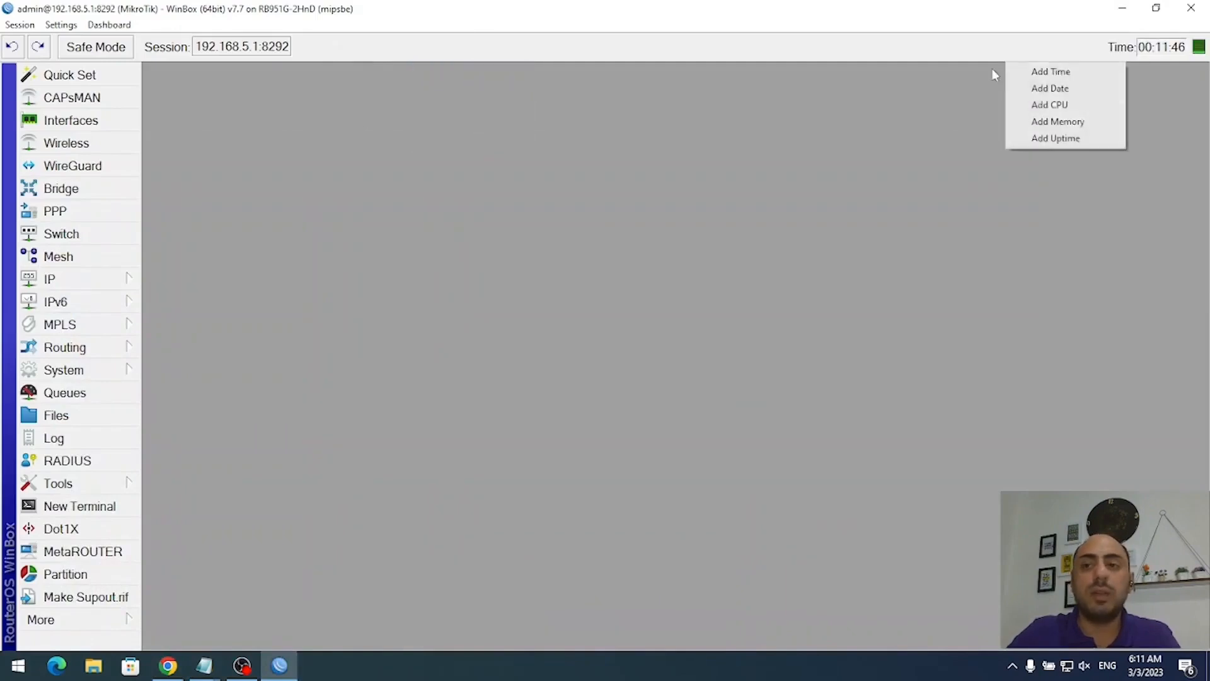
pyautogui.click(1035, 89)
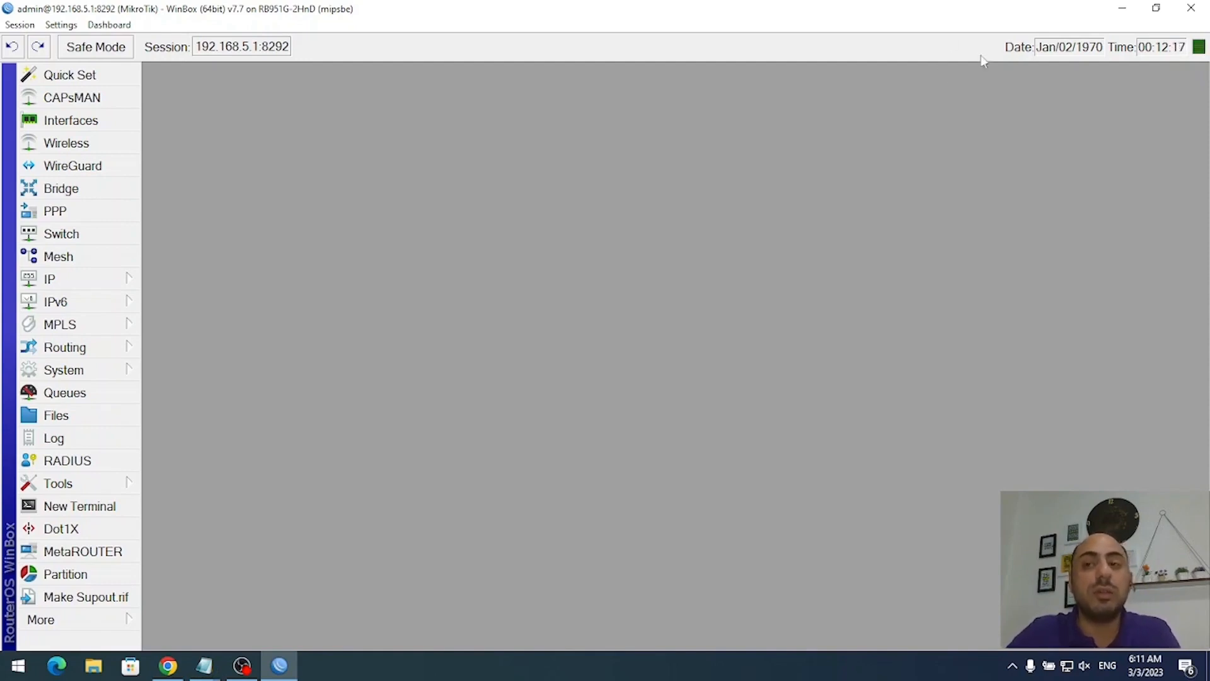
# - Ping time.windows.com from Command Prompt to get 51.137.137.111, then close the window
pyautogui.click(18, 665)
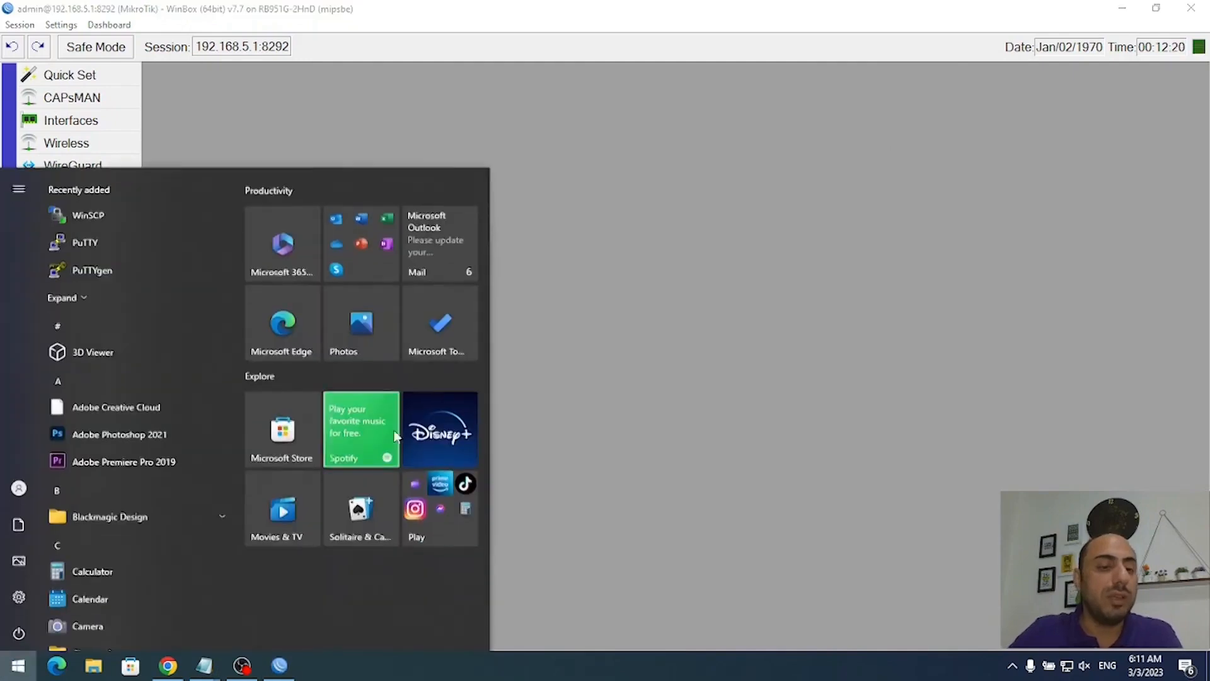
pyautogui.write('cmd')
pyautogui.press('Return')
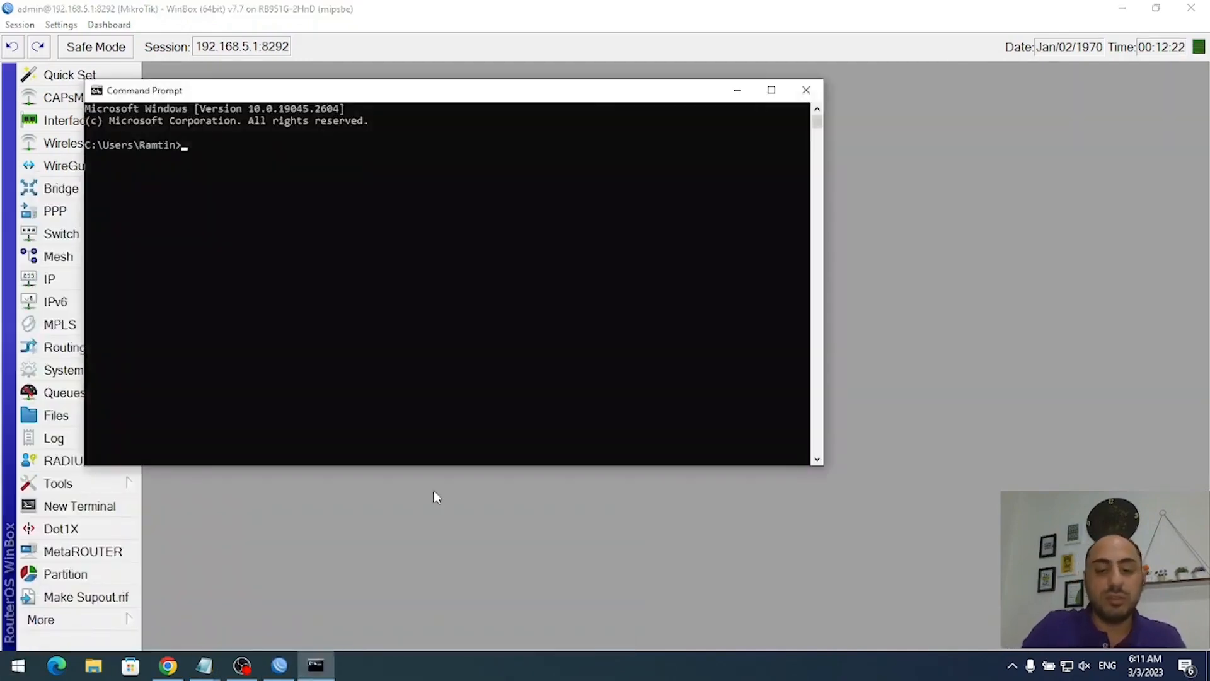
pyautogui.write('ping')
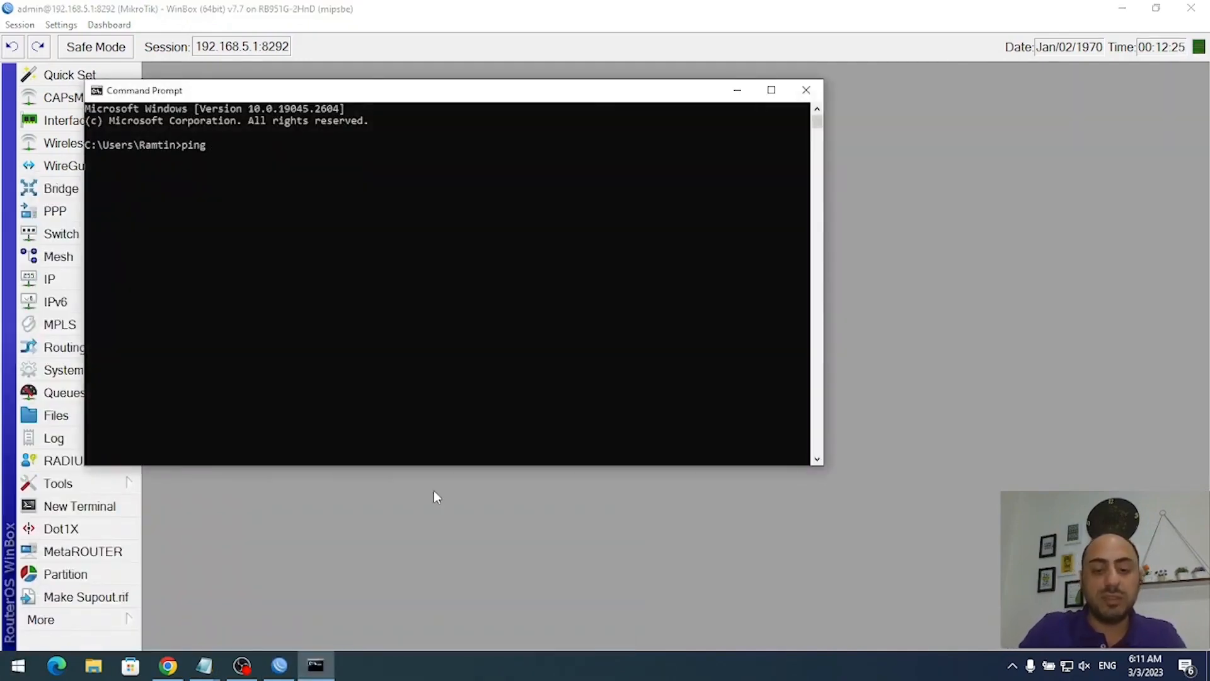
pyautogui.write(' time.win')
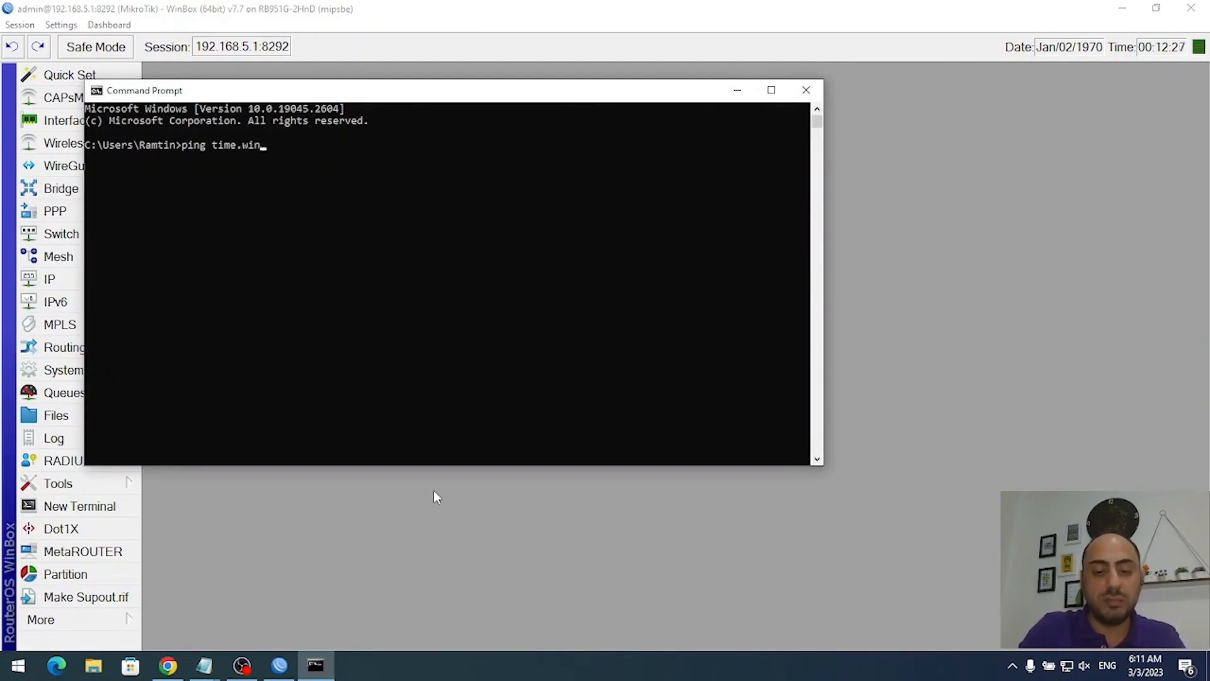
pyautogui.write('dows.com')
pyautogui.press('Return')
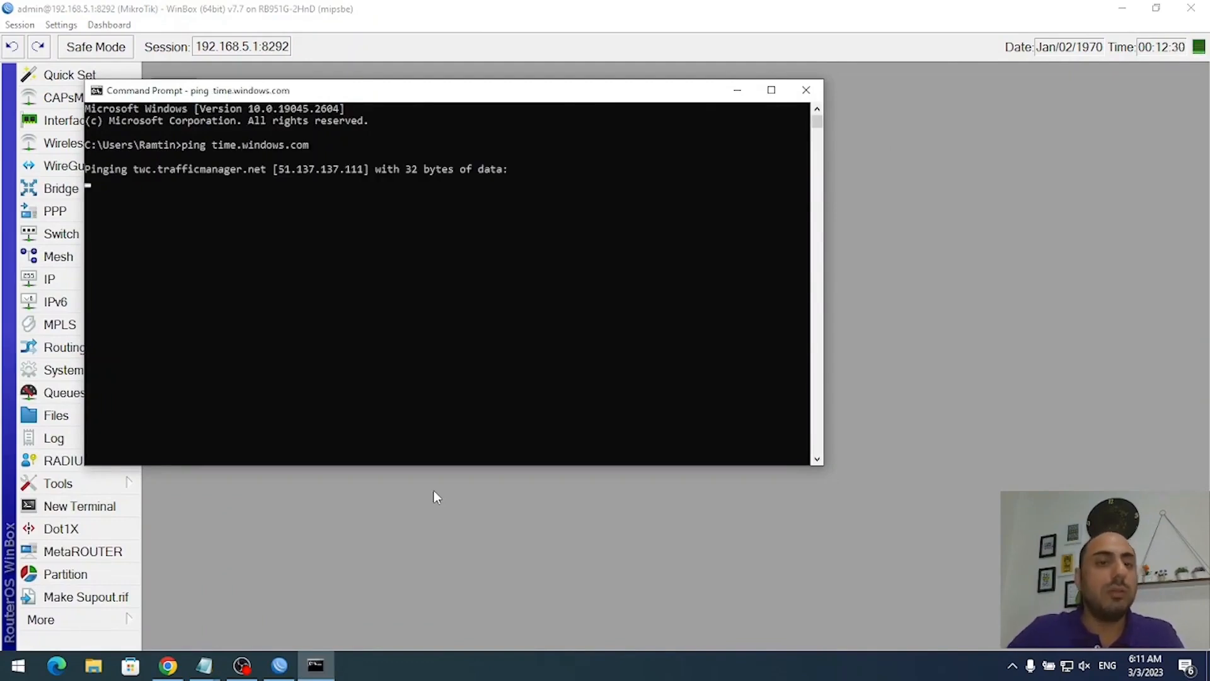
pyautogui.hotkey('alt', 'F4')
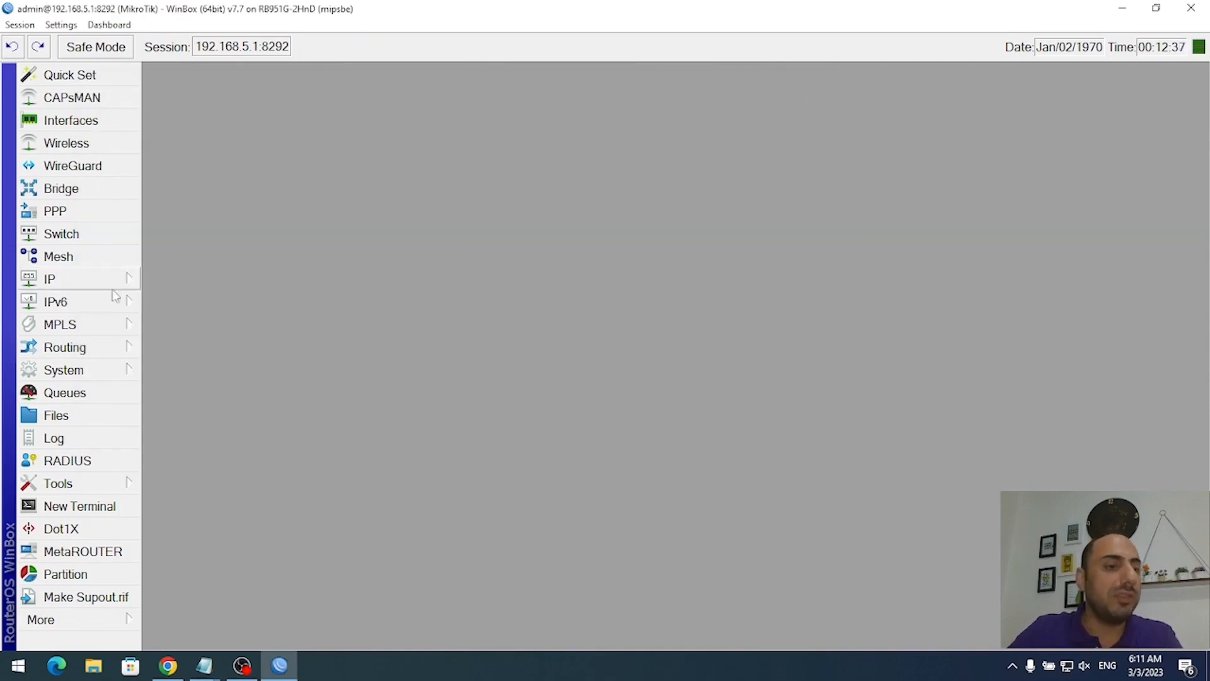
# - Enable the NTP client with server 51.137.137.111, apply, and close once synced to Mar/03/2023
pyautogui.click(101, 373)
pyautogui.click(223, 297)
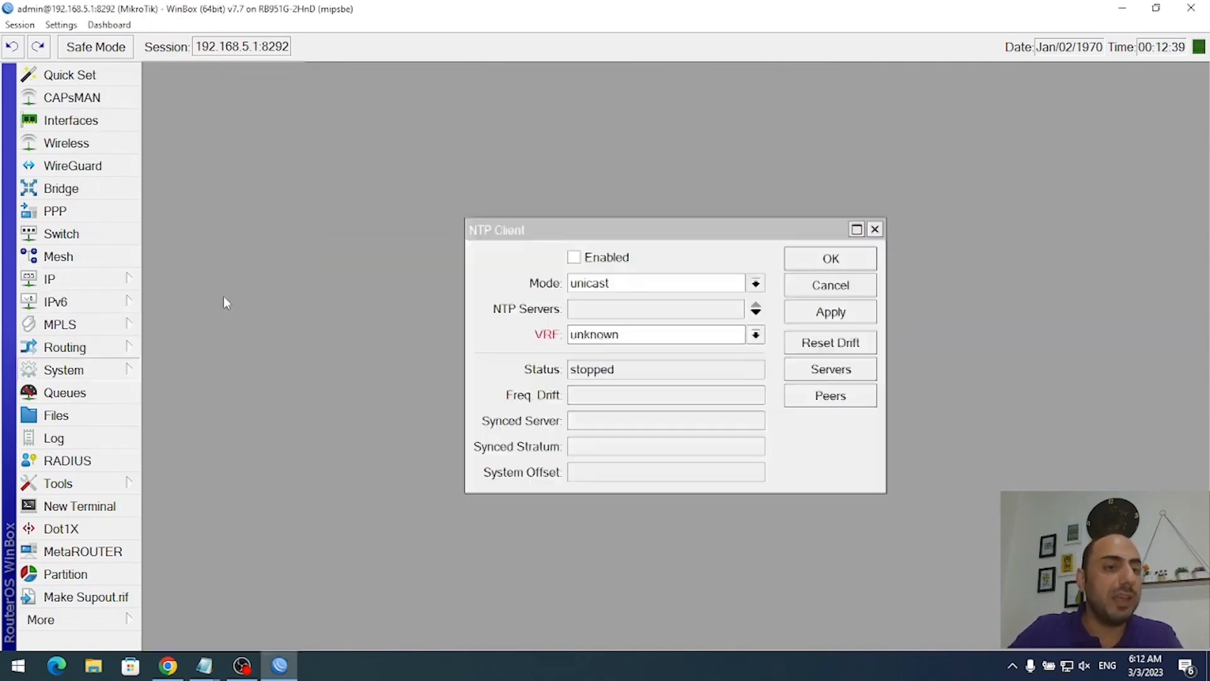
pyautogui.click(624, 255)
pyautogui.click(663, 308)
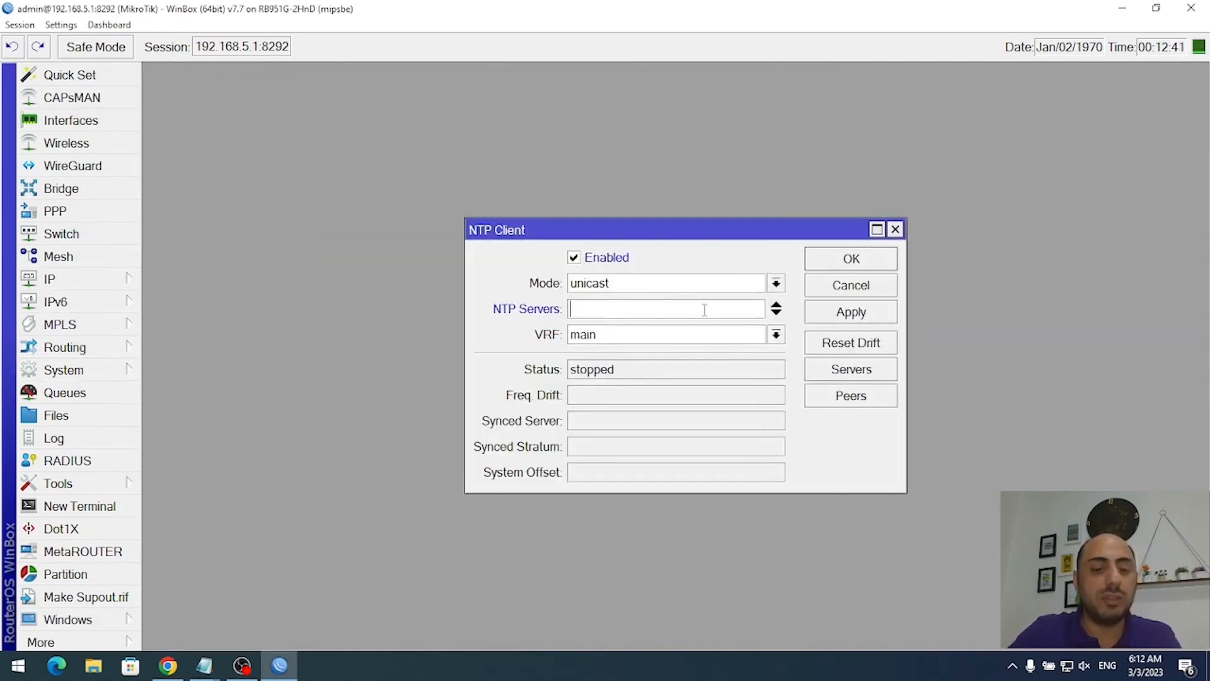
pyautogui.write('51.137.137.111')
pyautogui.click(858, 317)
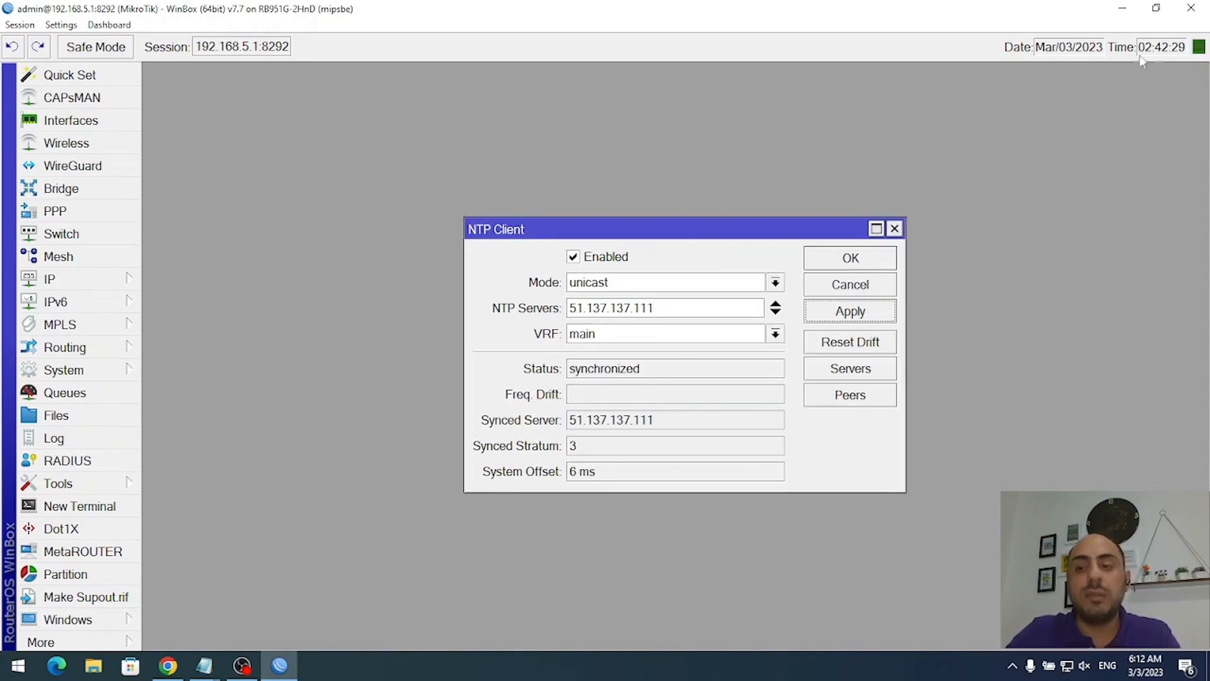
pyautogui.click(894, 229)
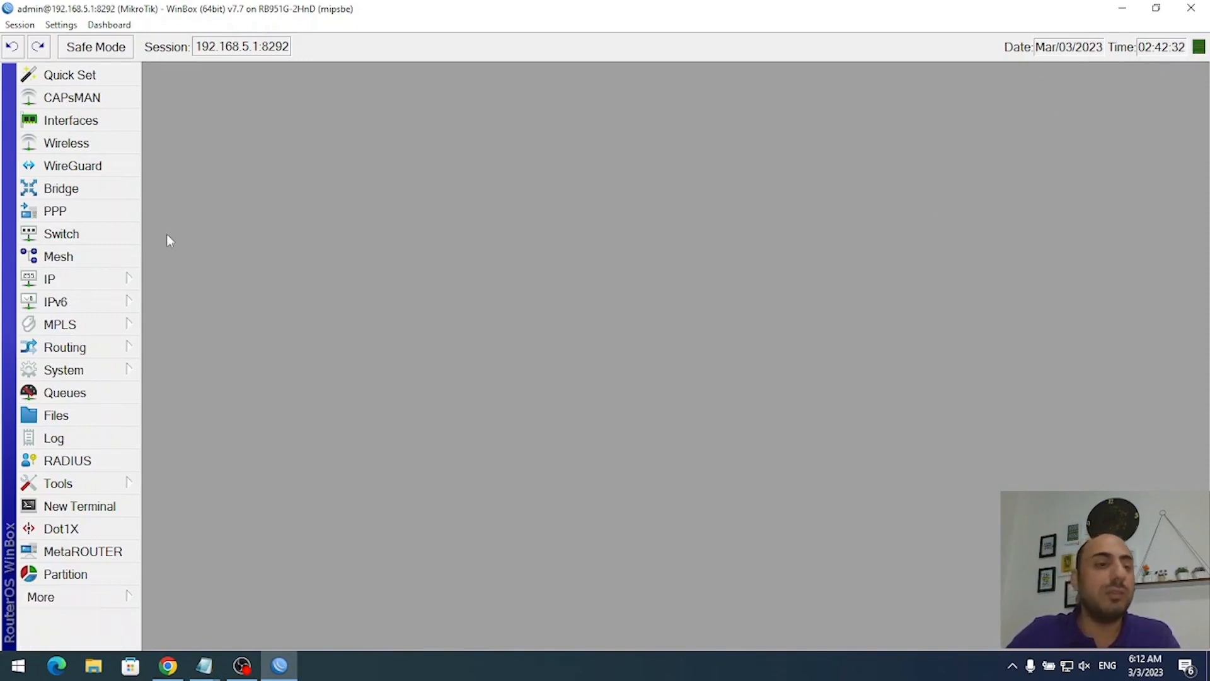
# - Set the router clock's time zone to Asia/Tehran (GMT +03:30) and apply it
pyautogui.click(63, 370)
pyautogui.click(188, 115)
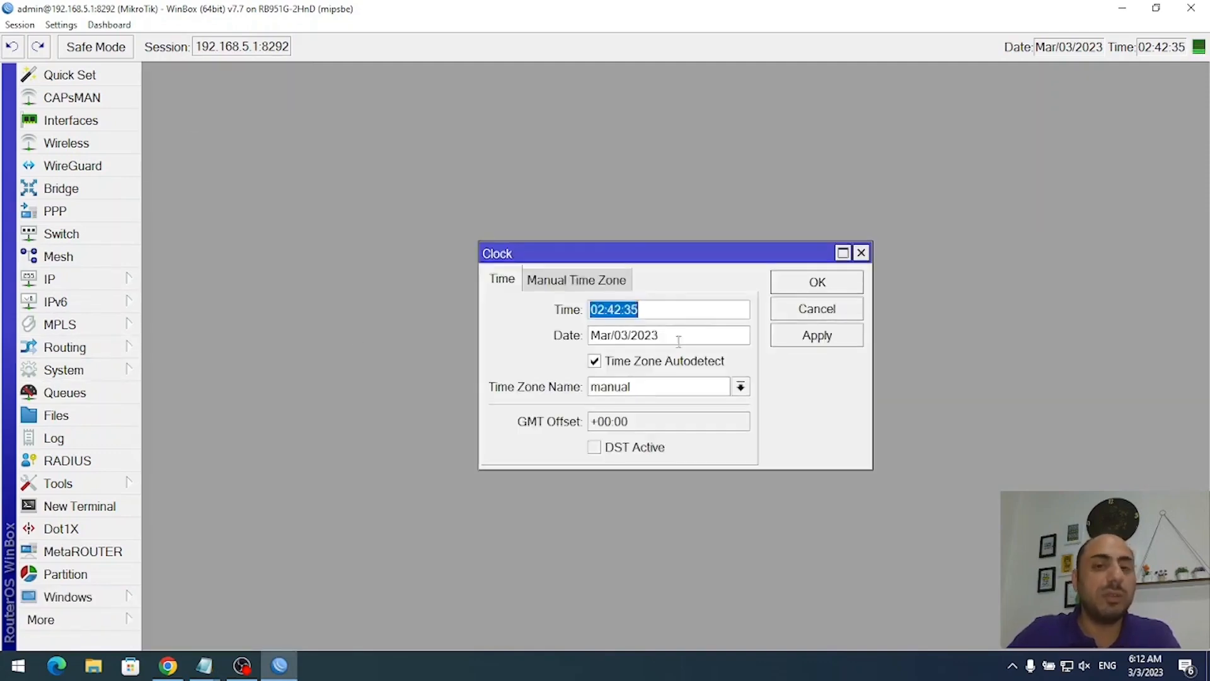
pyautogui.click(740, 387)
pyautogui.scroll(-1, 680, 233)
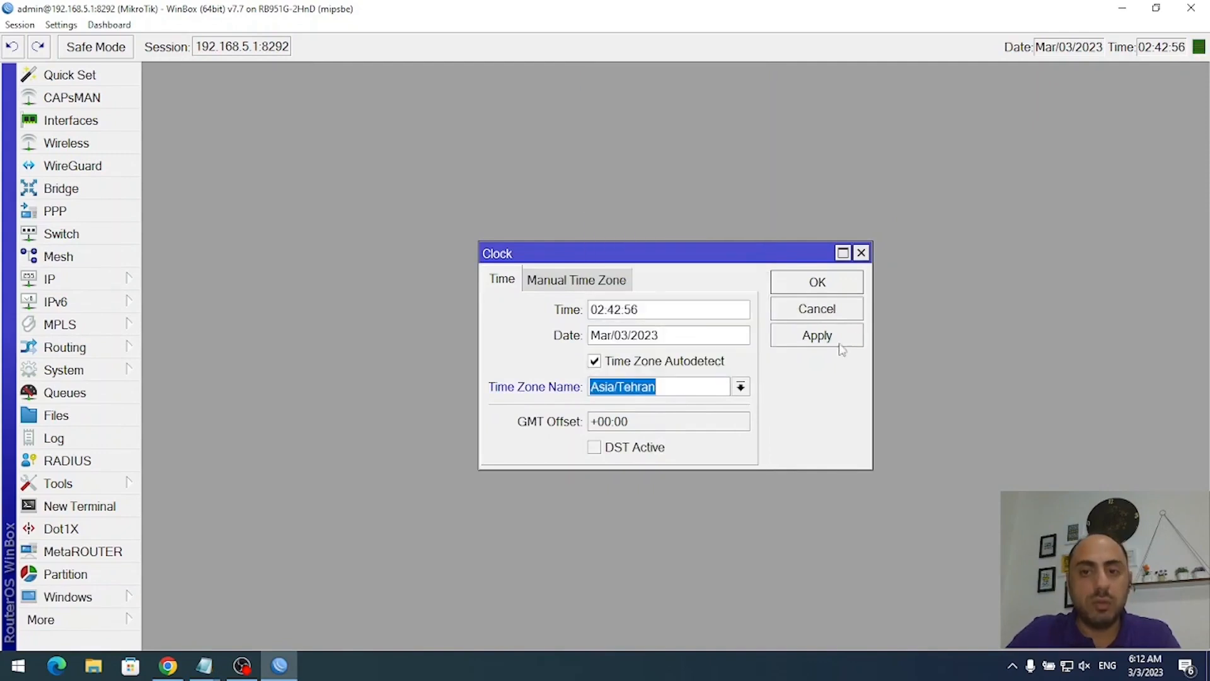
pyautogui.click(802, 342)
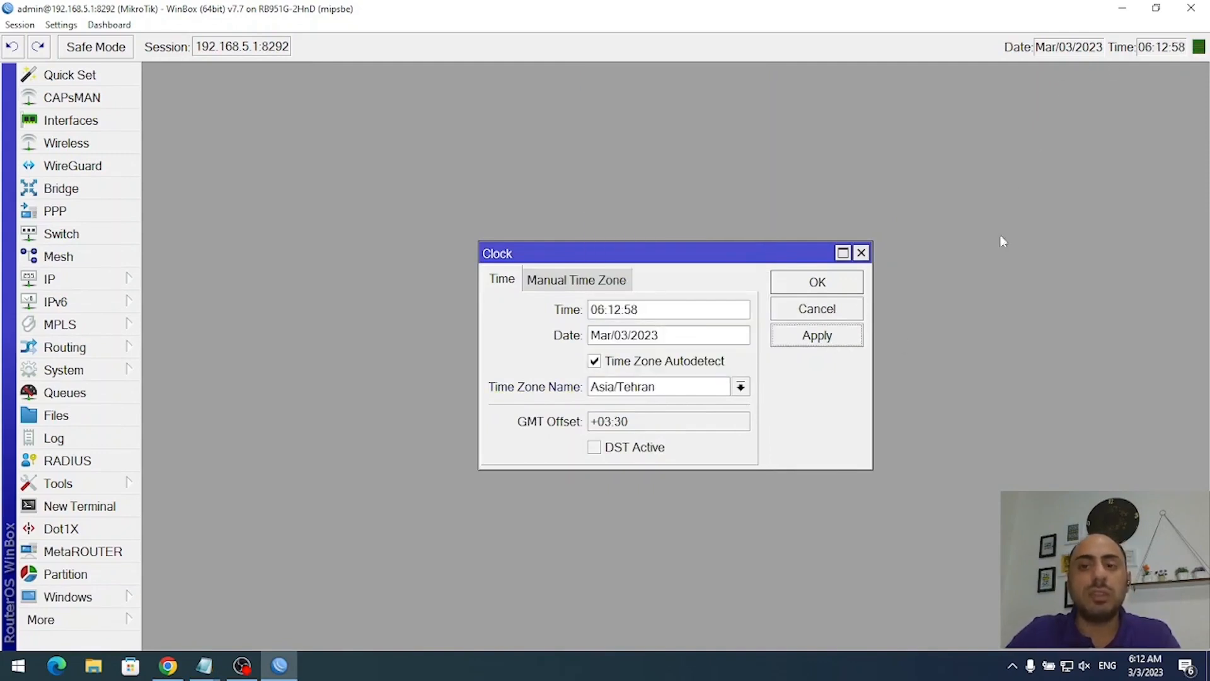
pyautogui.click(835, 284)
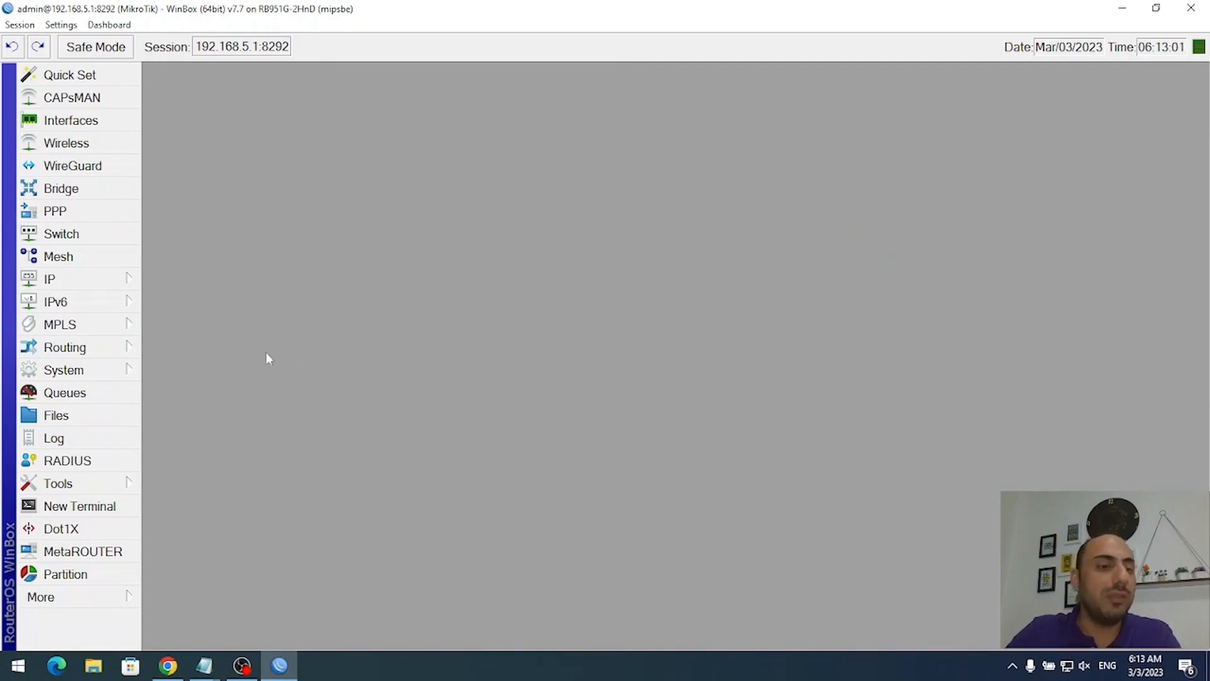
pyautogui.click(60, 416)
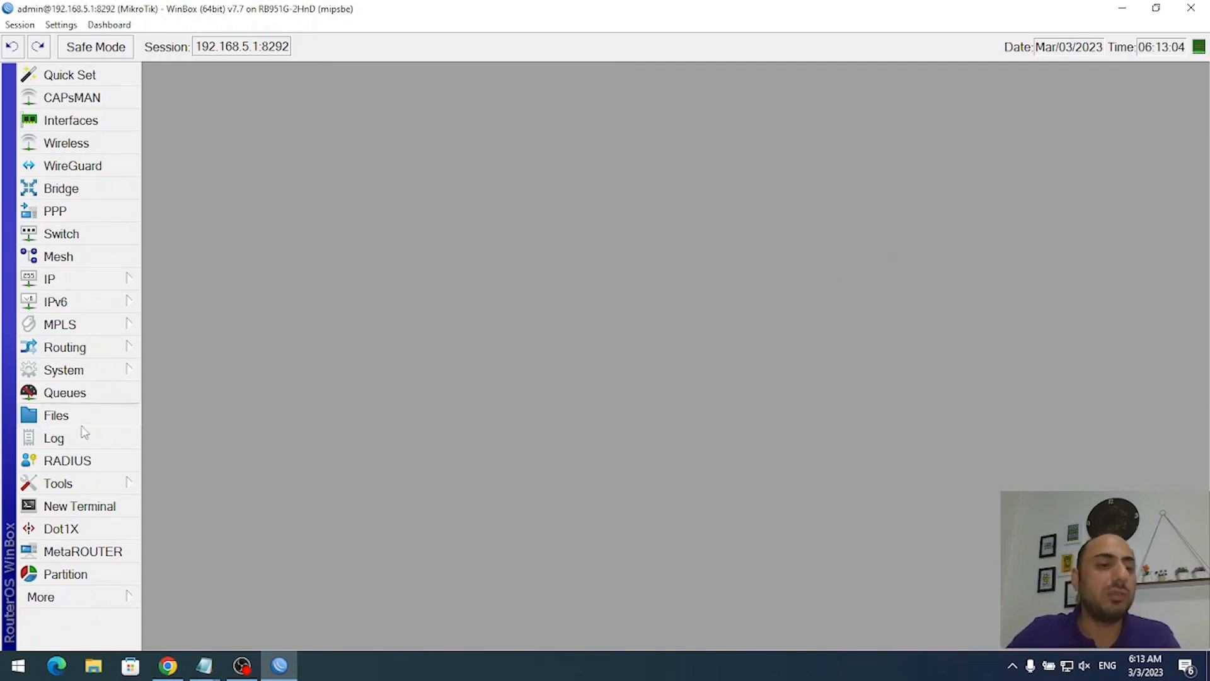
pyautogui.click(63, 437)
pyautogui.click(533, 447)
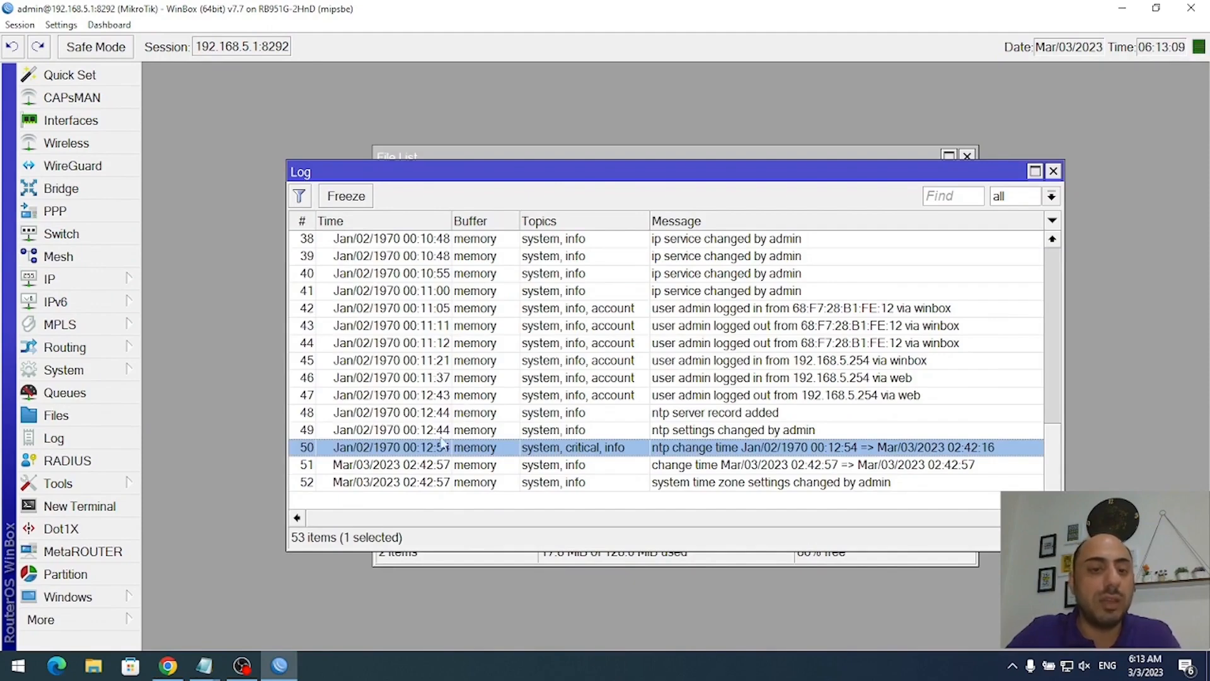
pyautogui.click(430, 415)
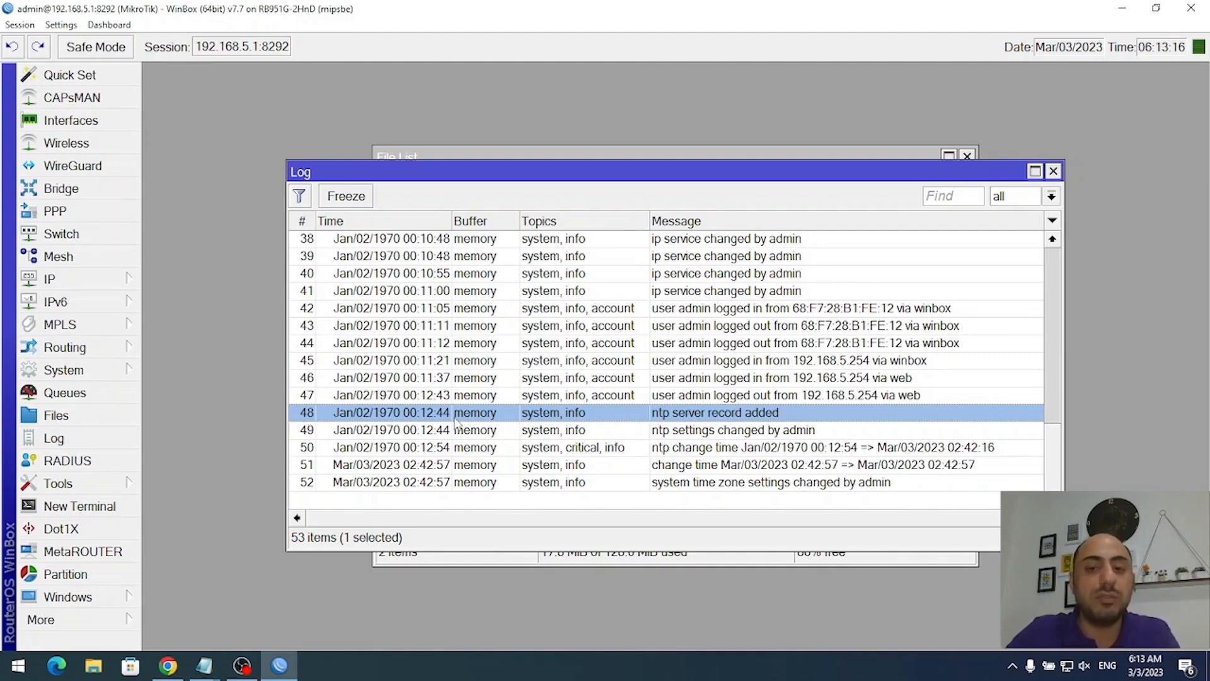
pyautogui.click(1053, 171)
pyautogui.click(967, 156)
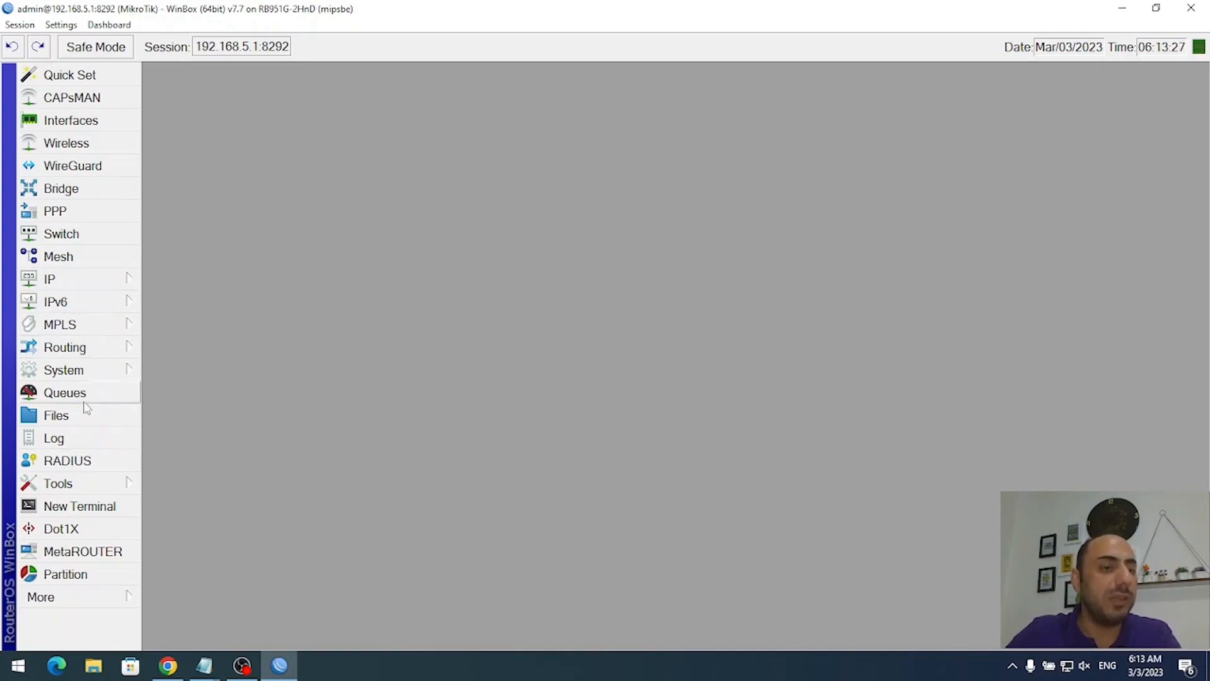
# - Change the router identity from MikroTik to NetAdminPlus
pyautogui.click(92, 372)
pyautogui.click(236, 208)
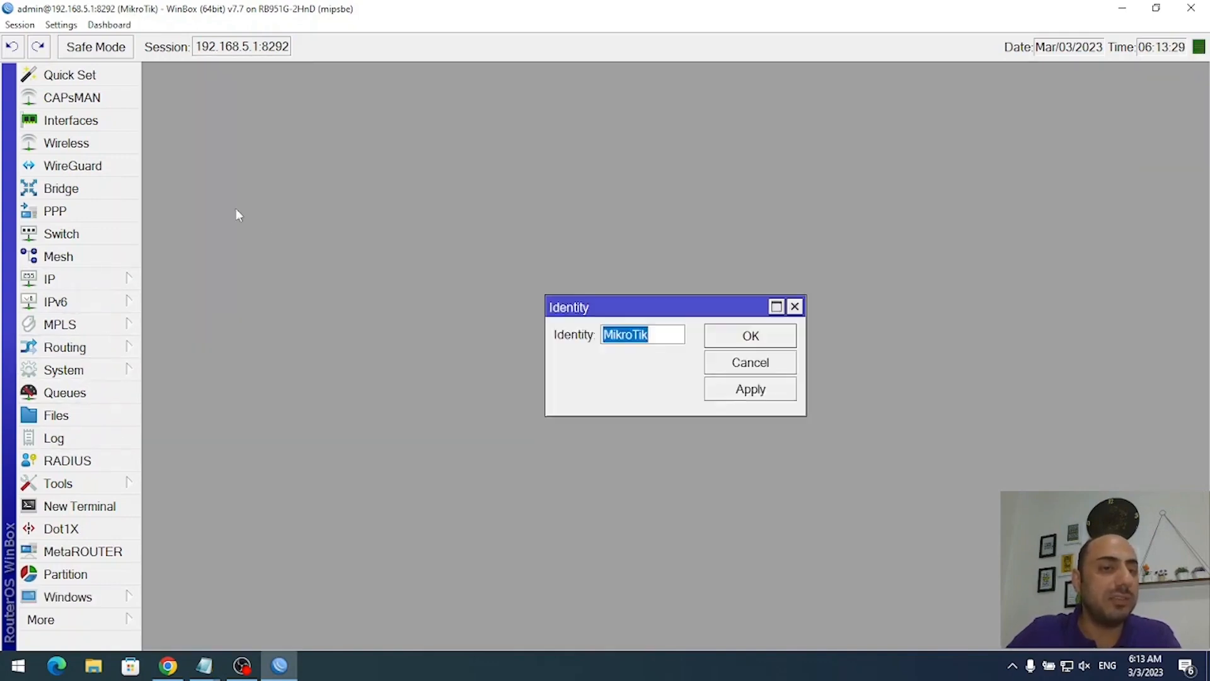
pyautogui.write('Net')
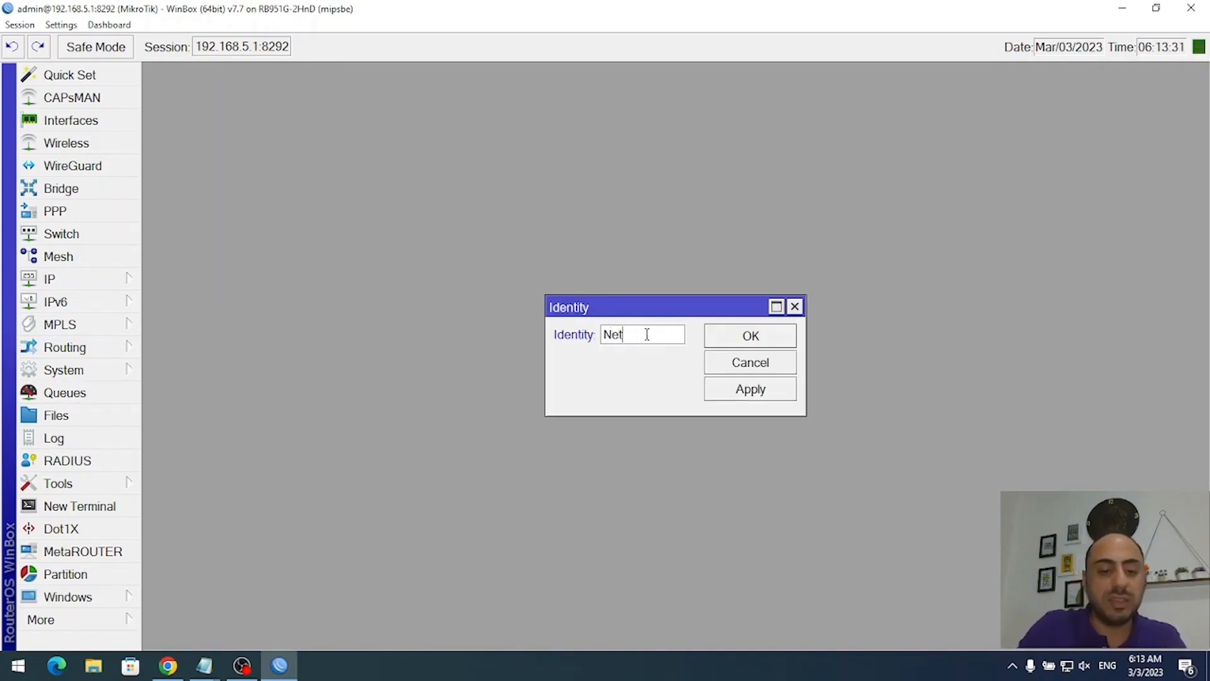
pyautogui.write('Admin')
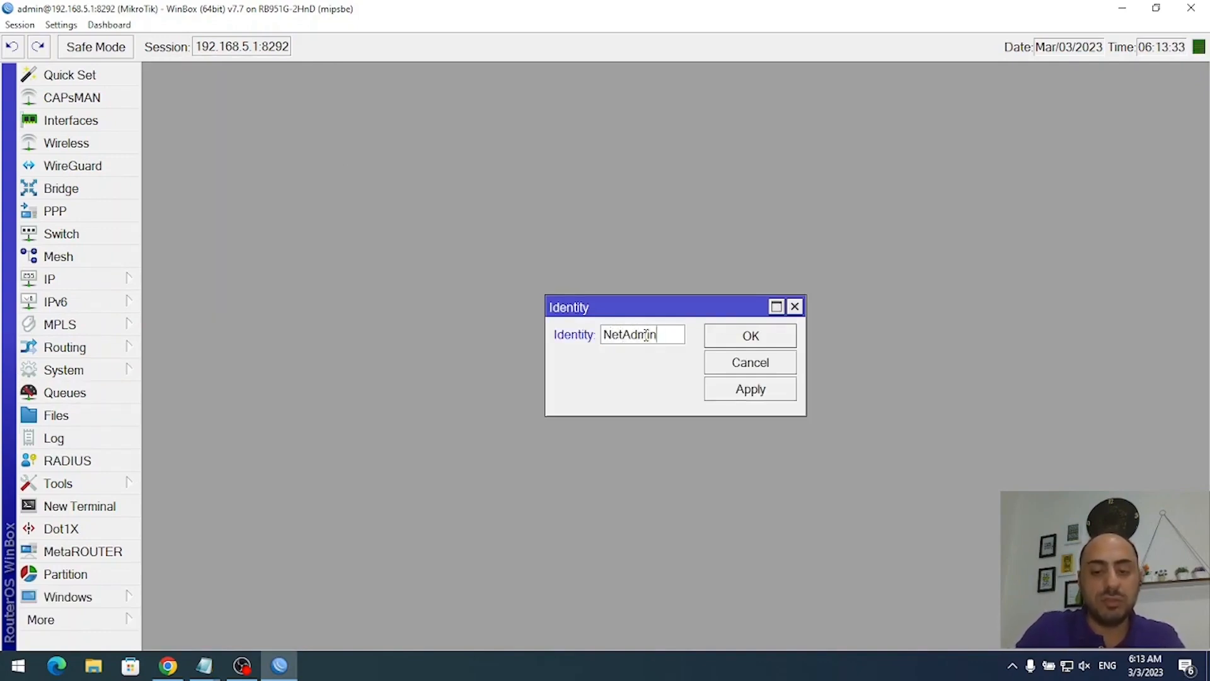
pyautogui.write('Plus')
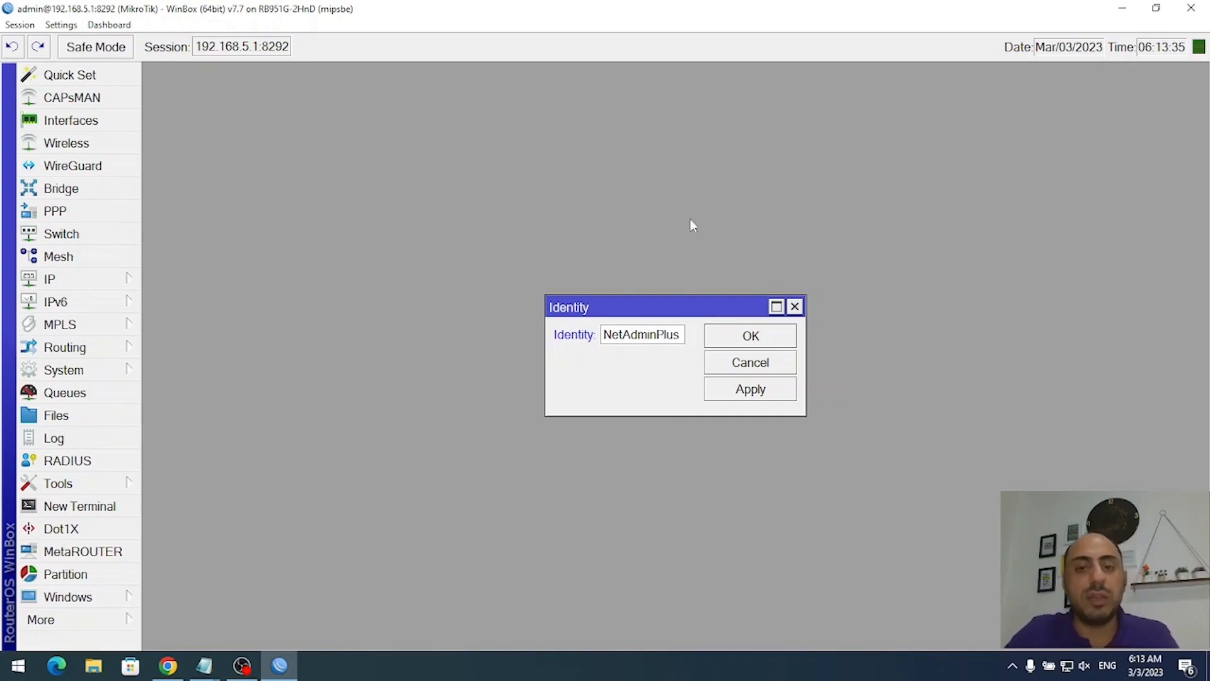
pyautogui.moveTo(683, 335); pyautogui.dragTo(602, 335)
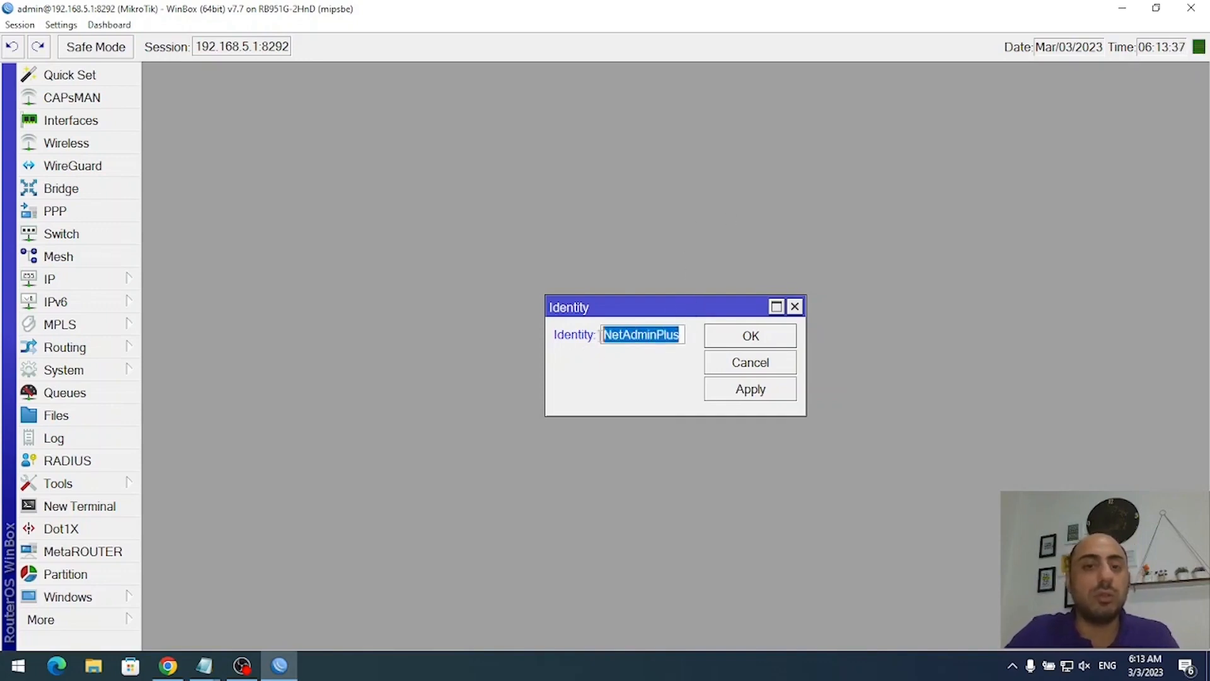
pyautogui.click(750, 335)
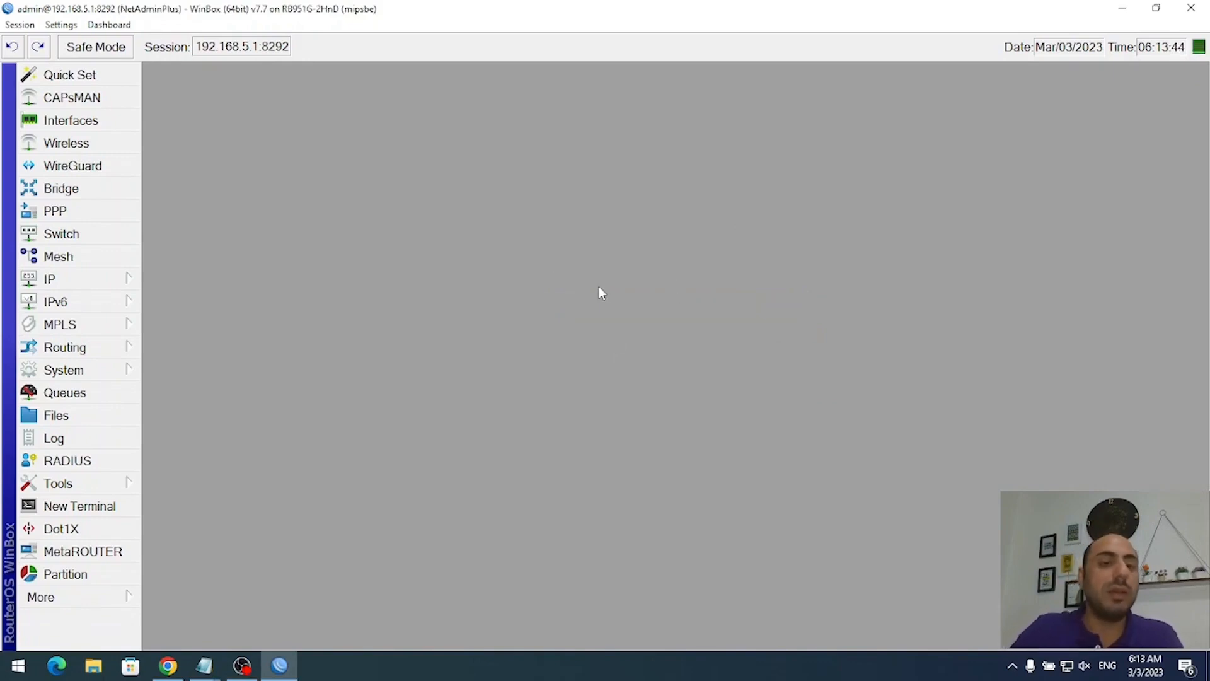
# - Edit the pink Modem / Radio note in the diagram to read DHCP Server: NO
pyautogui.click(168, 666)
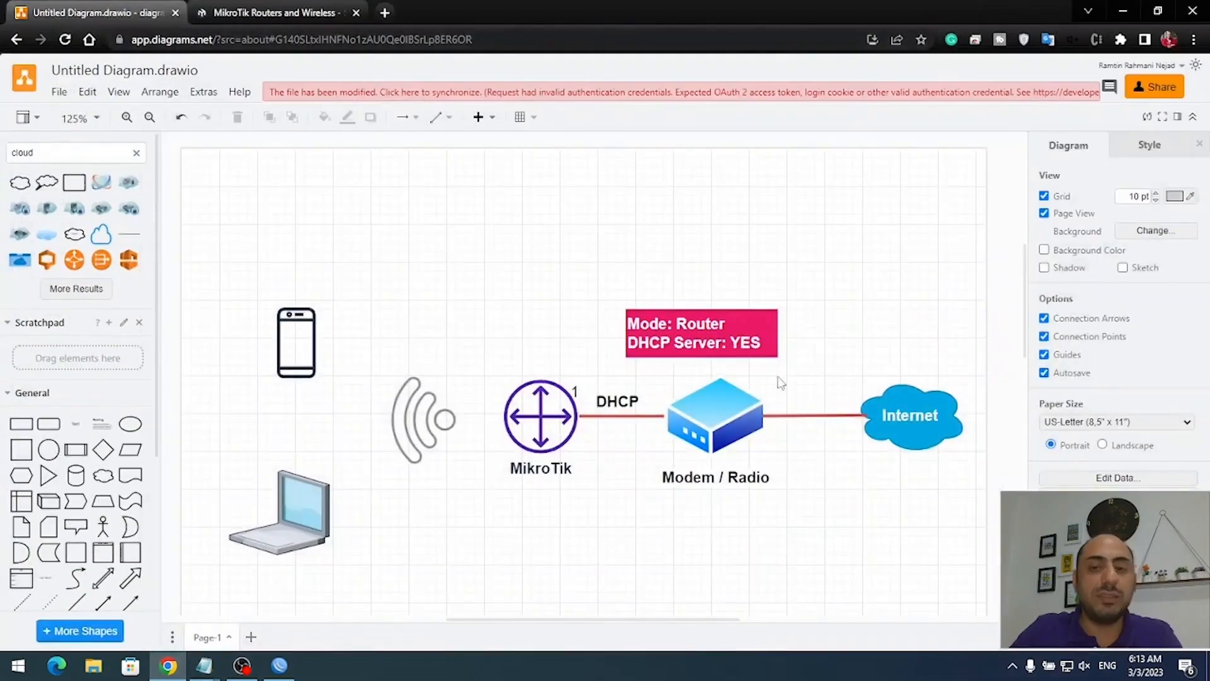
pyautogui.click(715, 417)
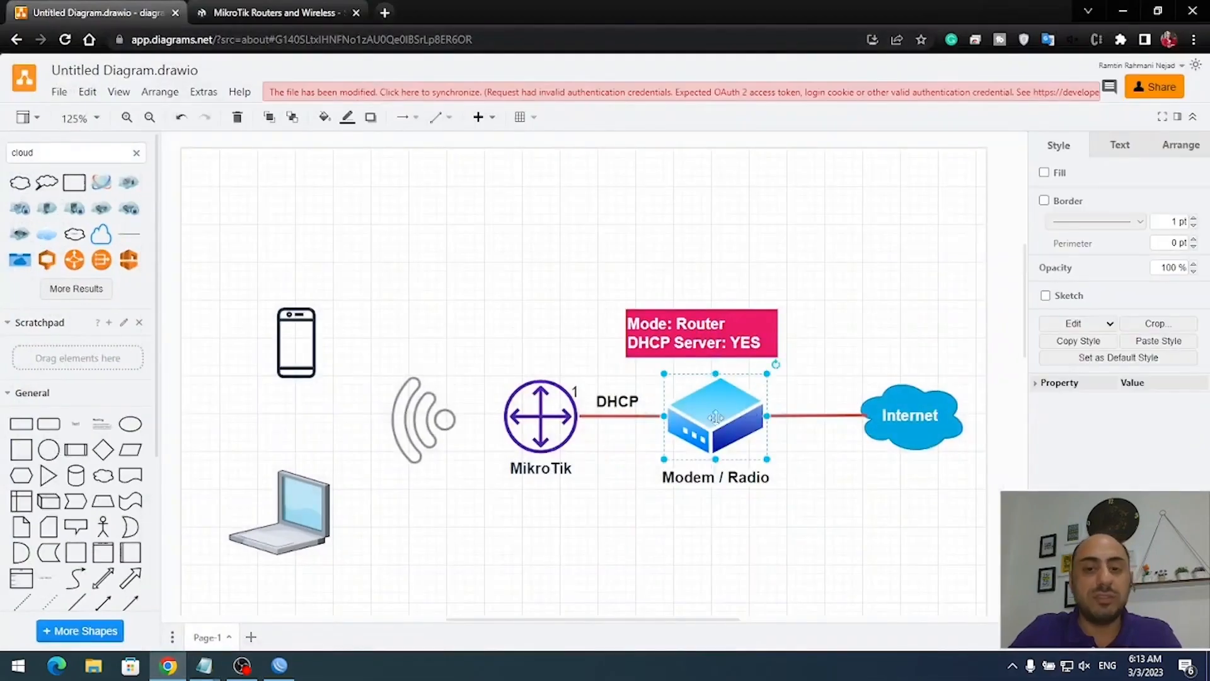
pyautogui.click(698, 329)
pyautogui.doubleClick(724, 327)
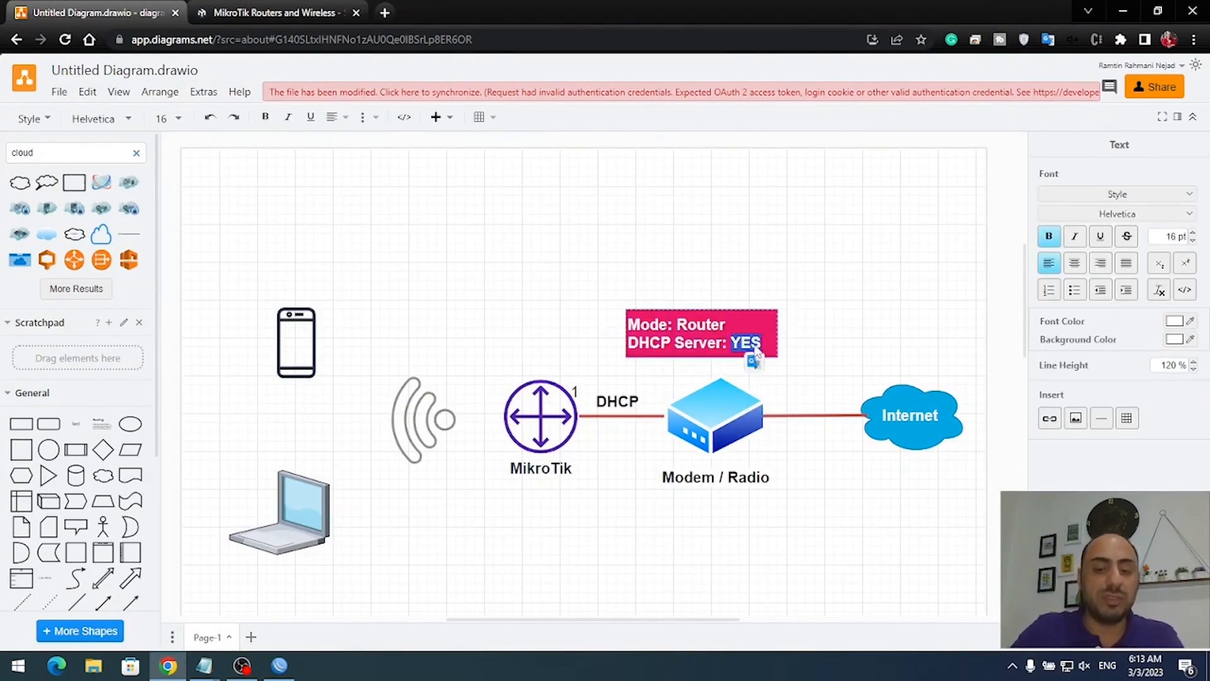
pyautogui.press('BackSpace')
pyautogui.press('BackSpace')
pyautogui.press('BackSpace')
pyautogui.write('N')
pyautogui.click(805, 258)
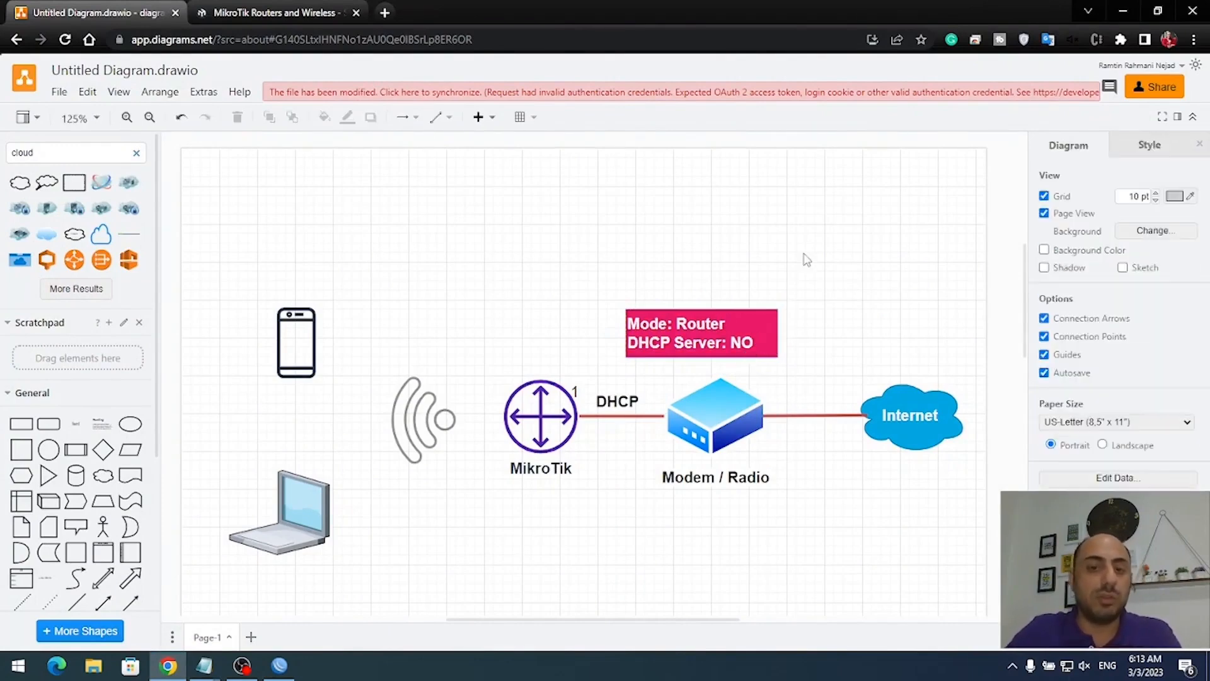
pyautogui.click(552, 417)
pyautogui.click(585, 331)
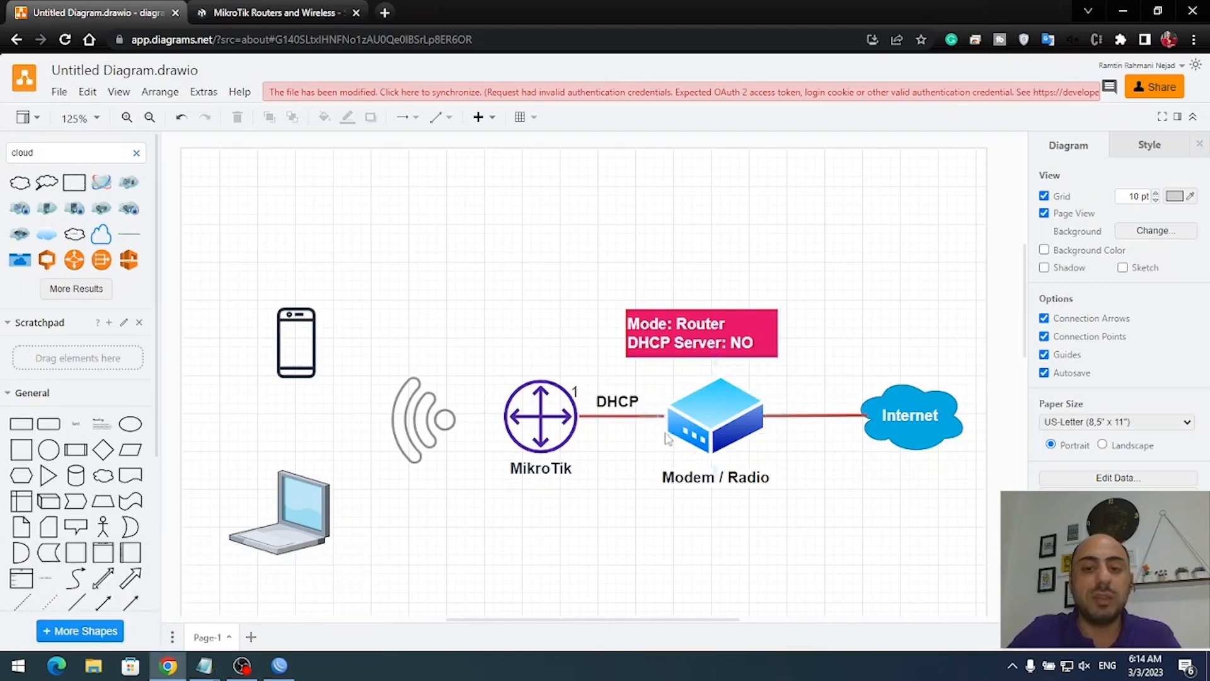
# - Add a text label 192.168.3.10 above the MikroTik router
pyautogui.doubleClick(670, 525)
pyautogui.click(665, 496)
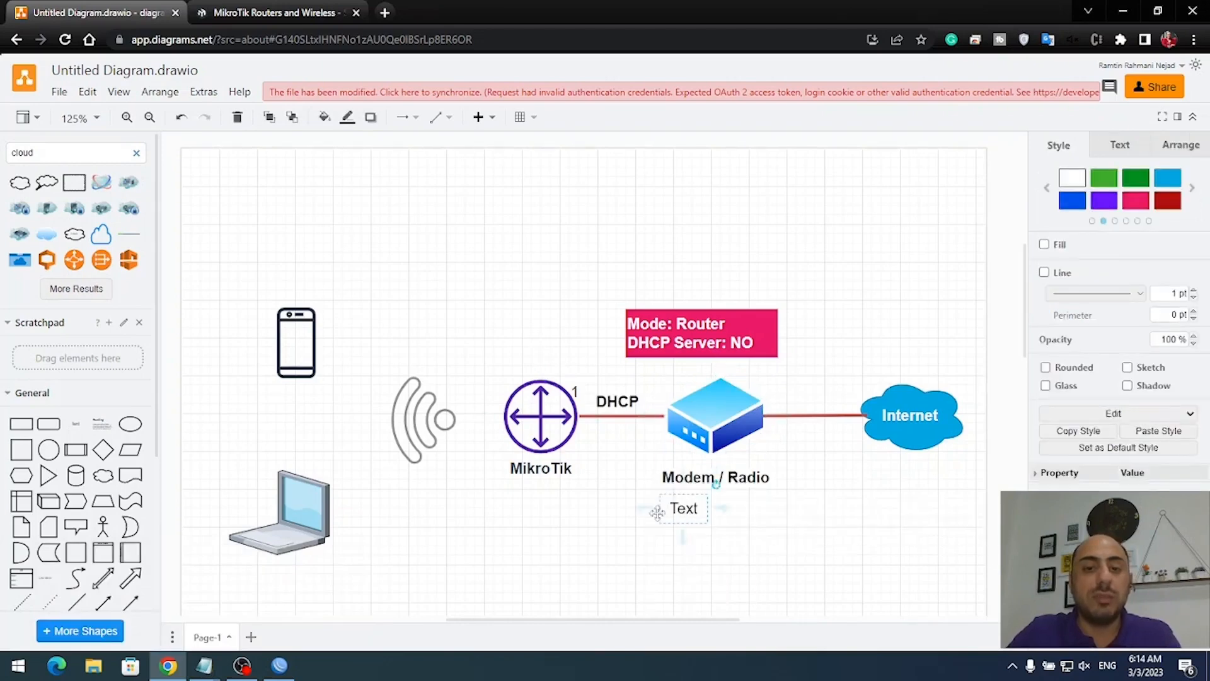
pyautogui.moveTo(681, 514); pyautogui.dragTo(574, 342)
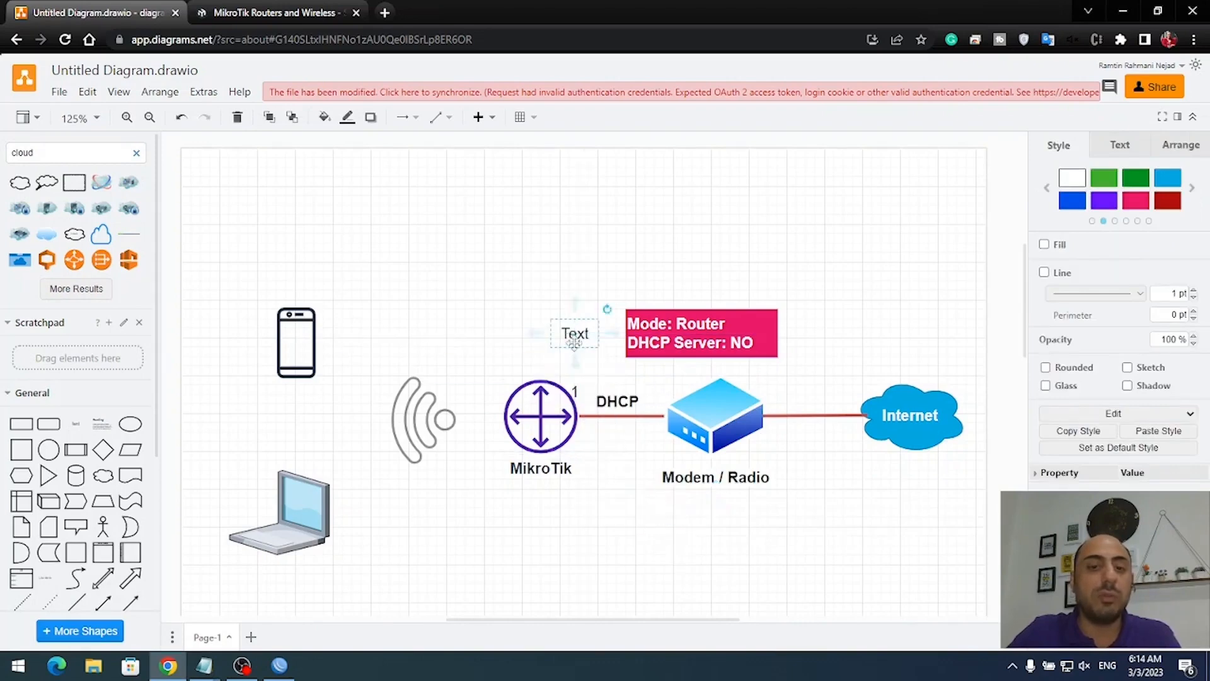
pyautogui.doubleClick(573, 340)
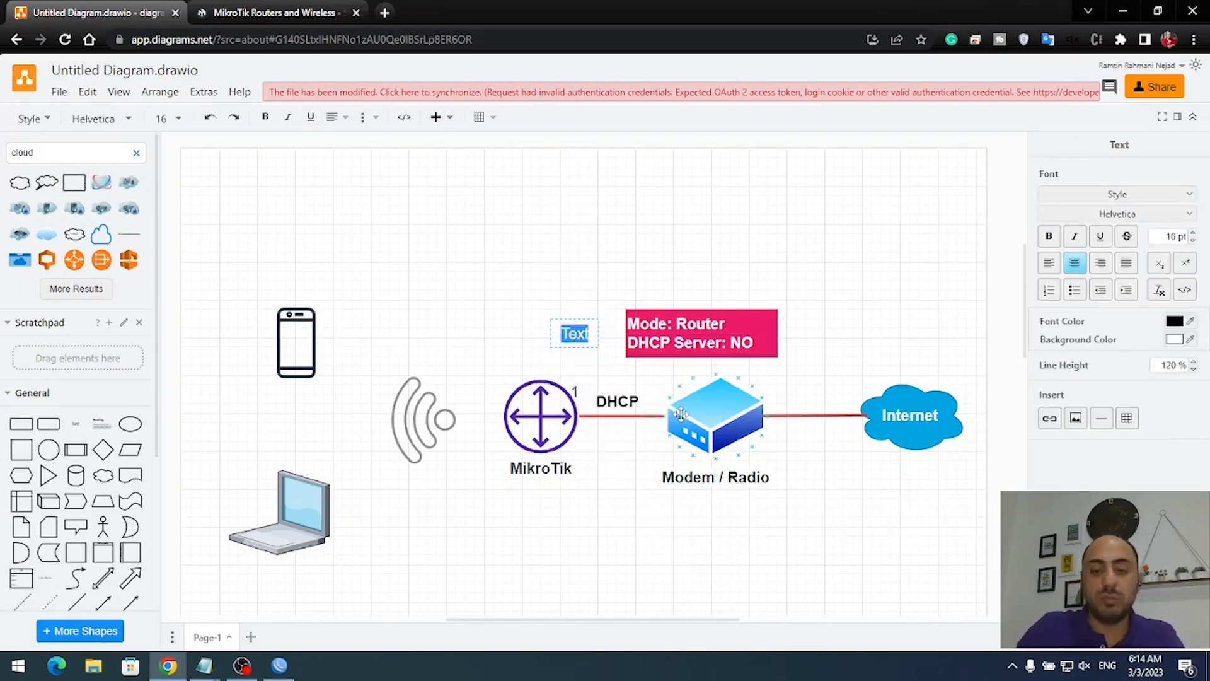
pyautogui.write('192.168')
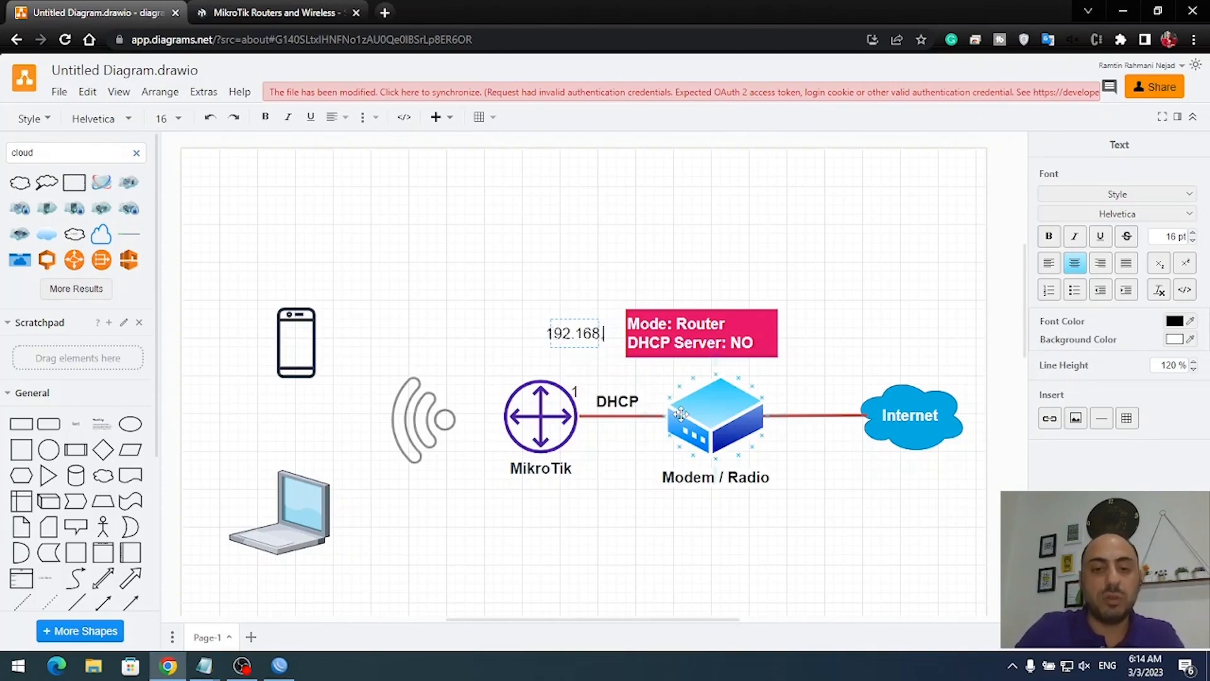
pyautogui.write('.3.10')
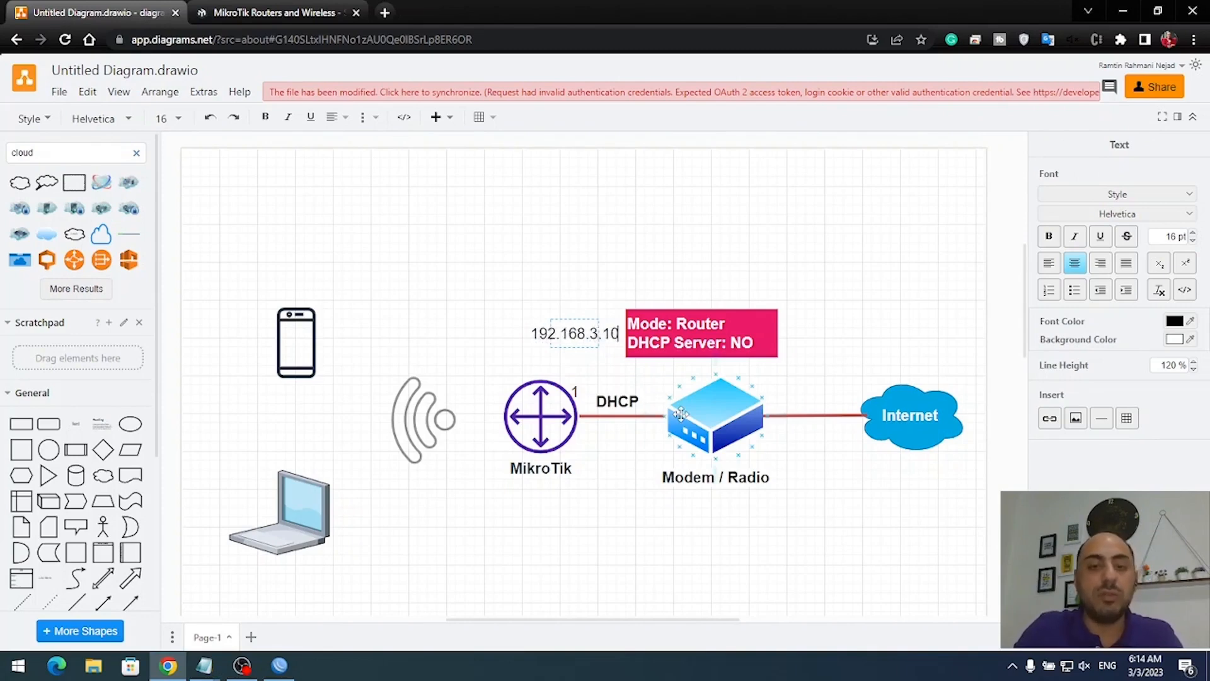
pyautogui.click(655, 274)
pyautogui.moveTo(557, 343); pyautogui.dragTo(523, 354)
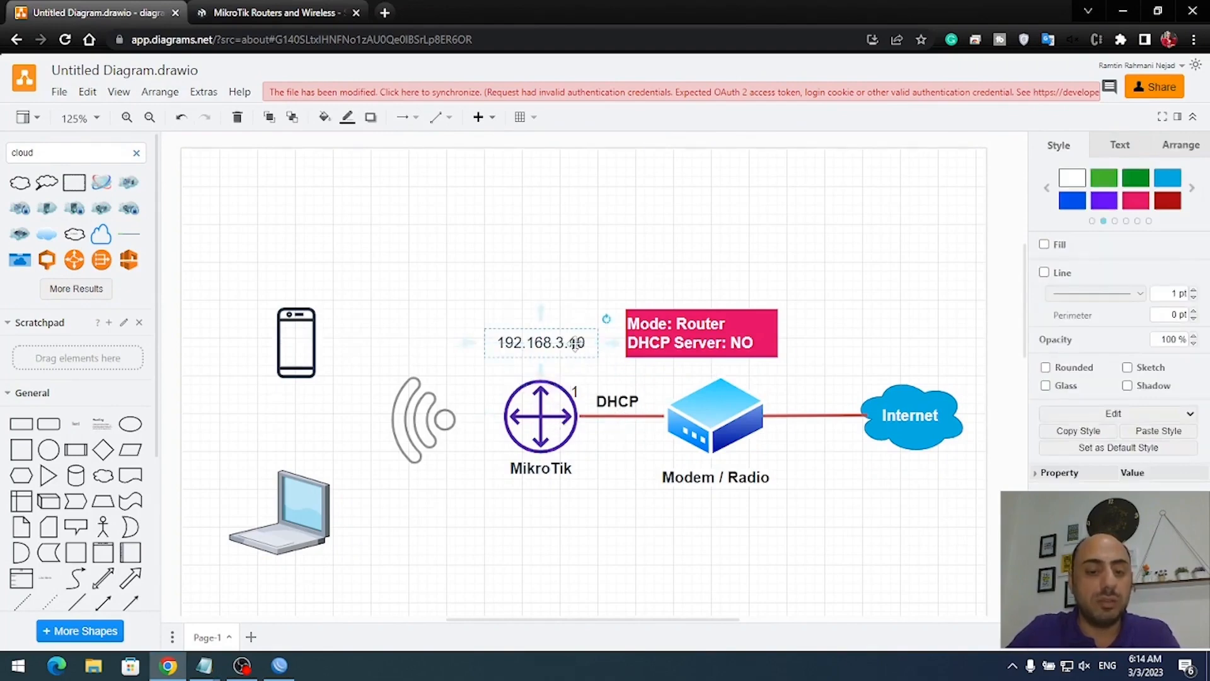
# - Duplicate the label as 192.168.3.1 below the DHCP link to the modem
pyautogui.hotkey('ctrl', 'v')
pyautogui.moveTo(571, 353); pyautogui.dragTo(638, 468)
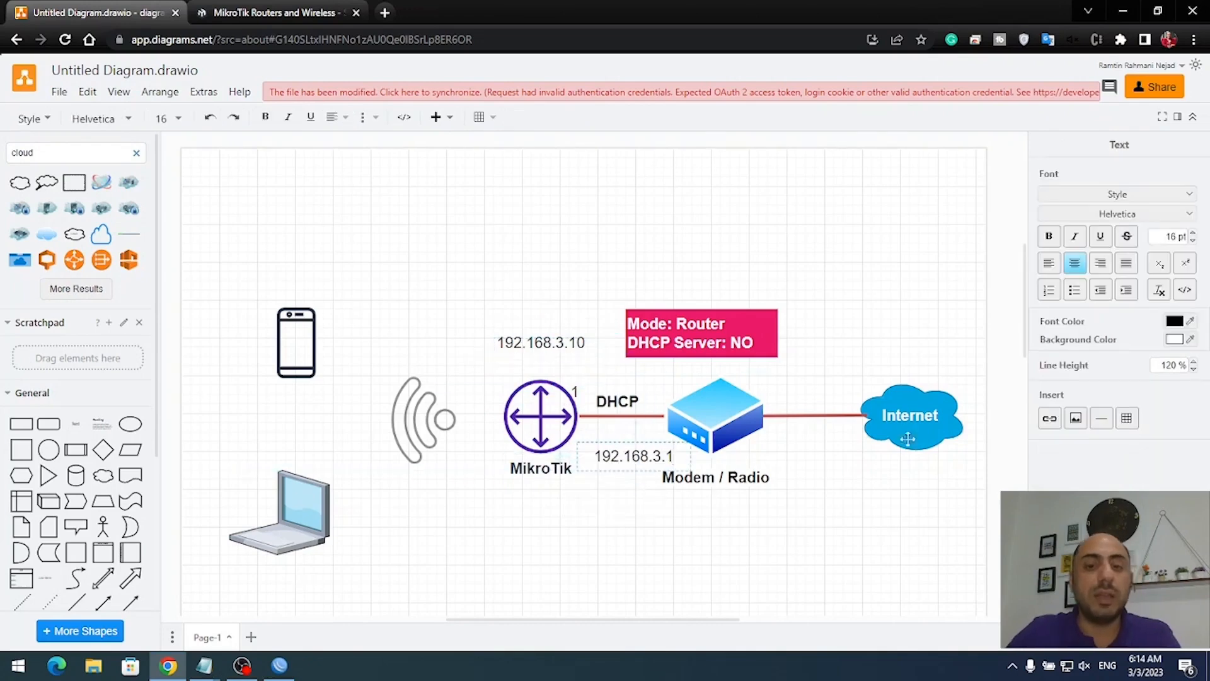
pyautogui.click(667, 548)
pyautogui.click(549, 343)
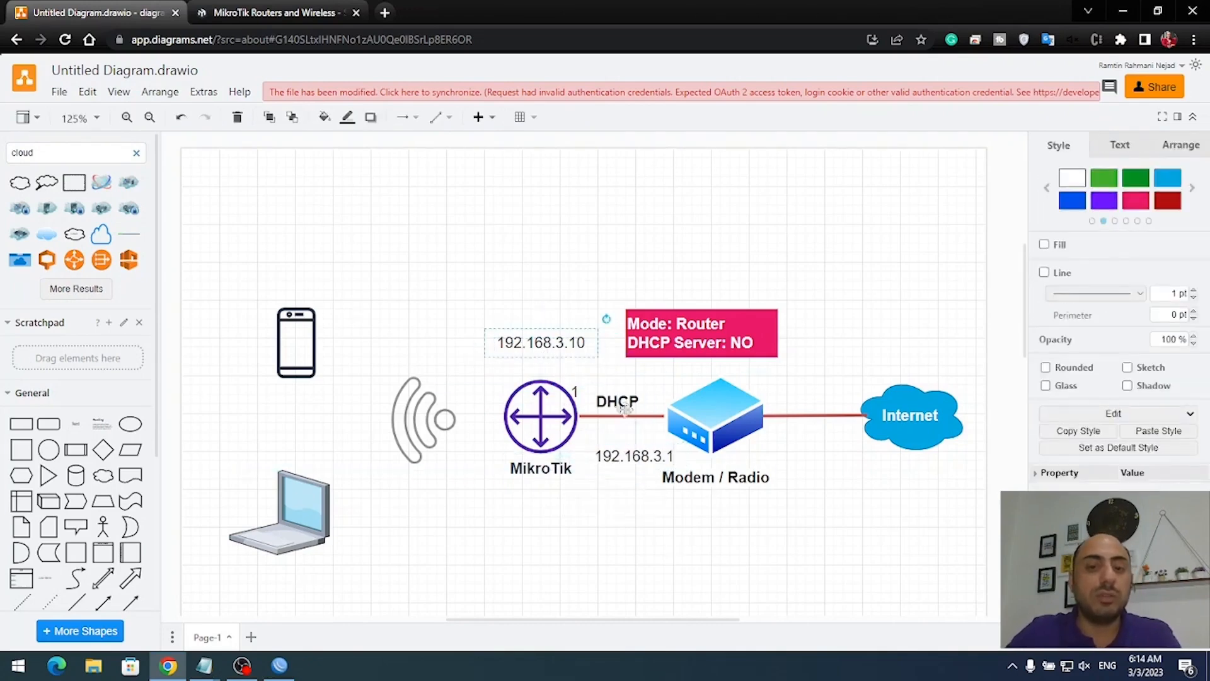
pyautogui.click(638, 446)
pyautogui.click(585, 497)
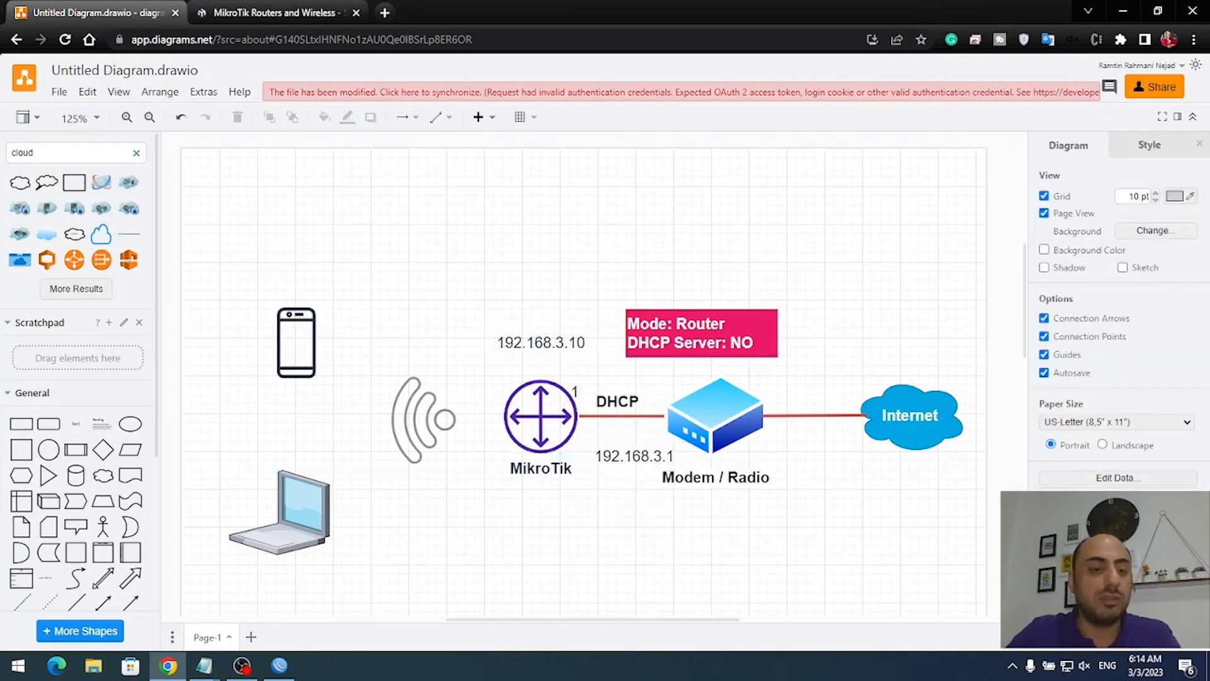
pyautogui.click(279, 666)
# - Remove the ether1 DHCP client
pyautogui.click(98, 281)
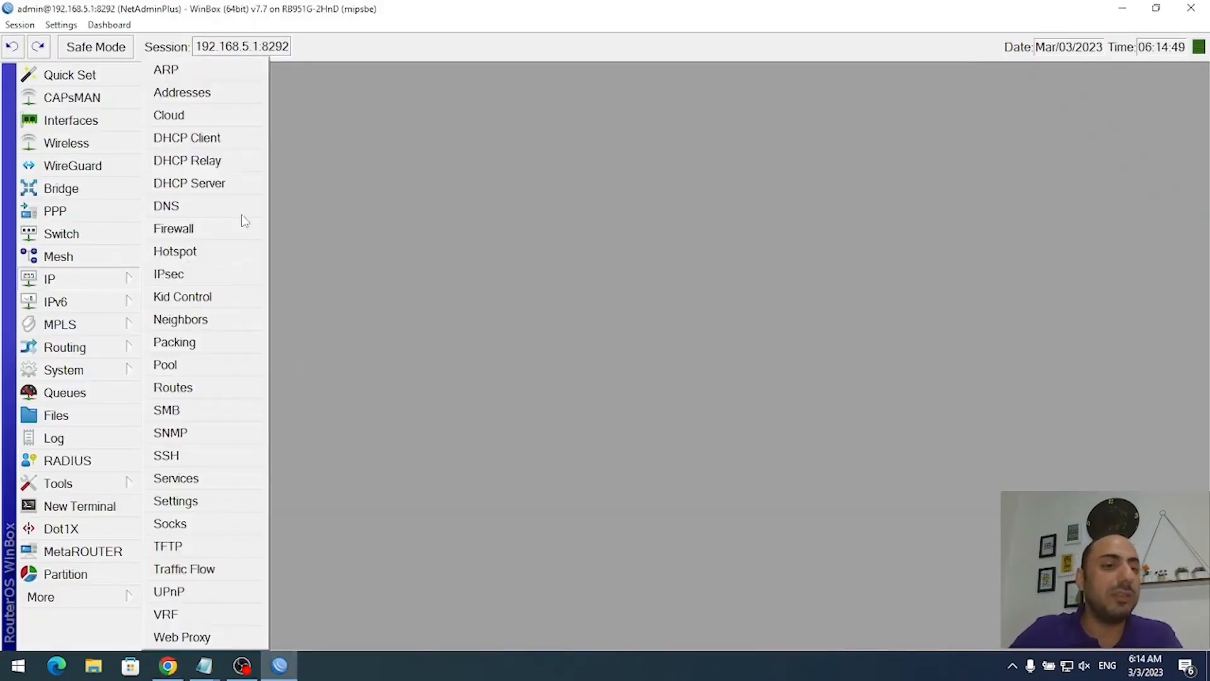
pyautogui.click(233, 137)
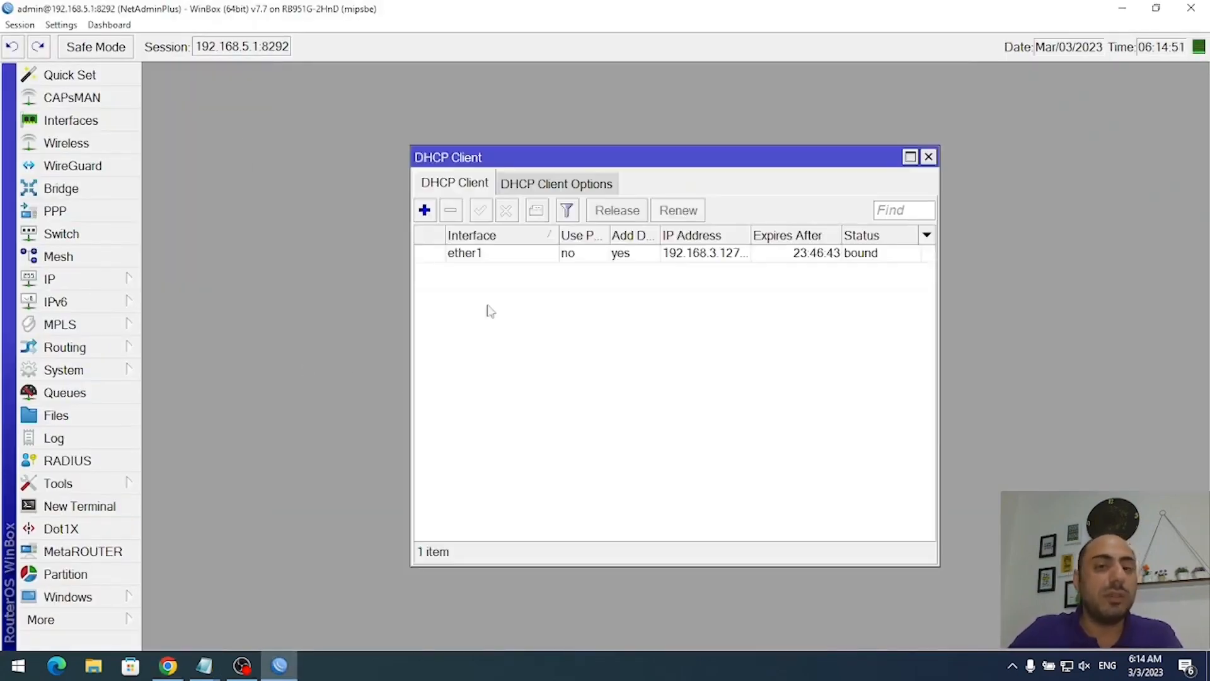
pyautogui.click(550, 255)
pyautogui.click(452, 212)
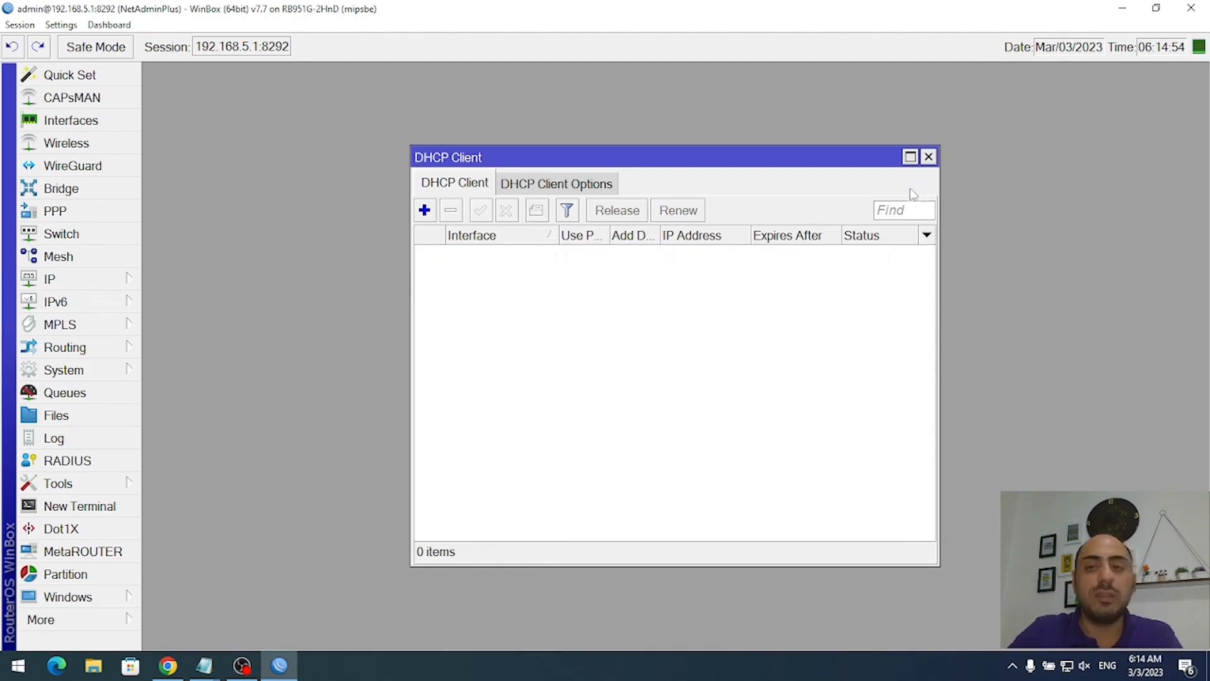
pyautogui.click(929, 157)
# - Add the static address 192.168.3.10/24 on ether1
pyautogui.click(124, 281)
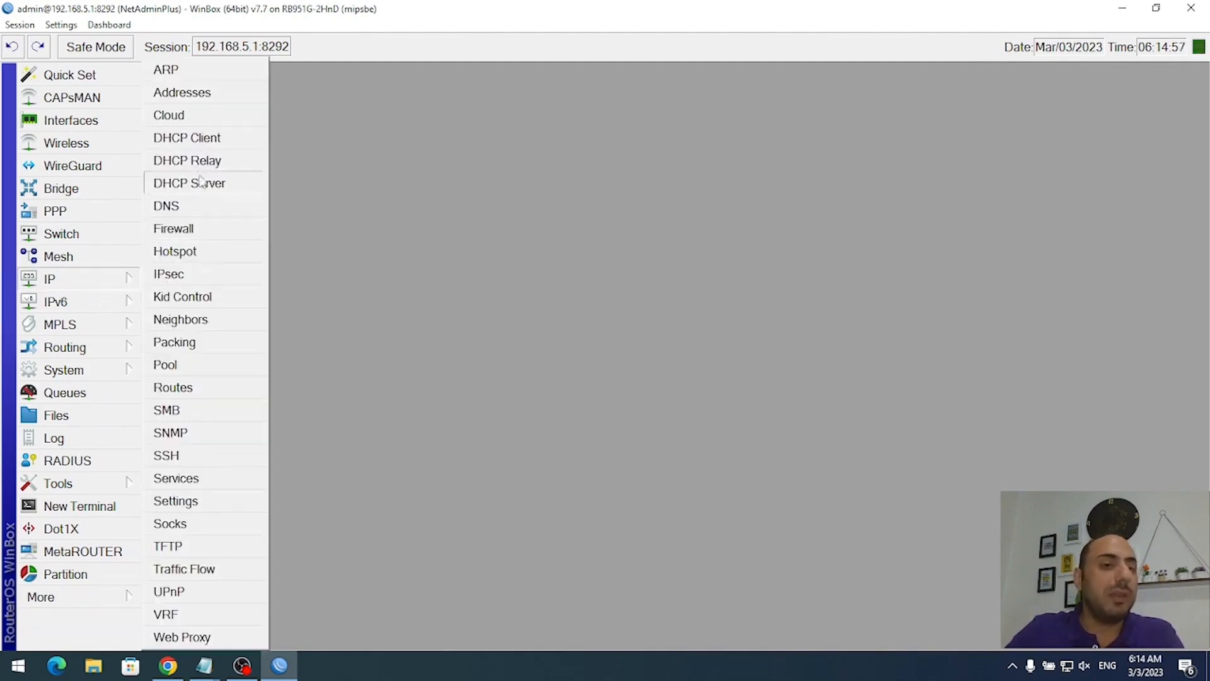
pyautogui.click(200, 95)
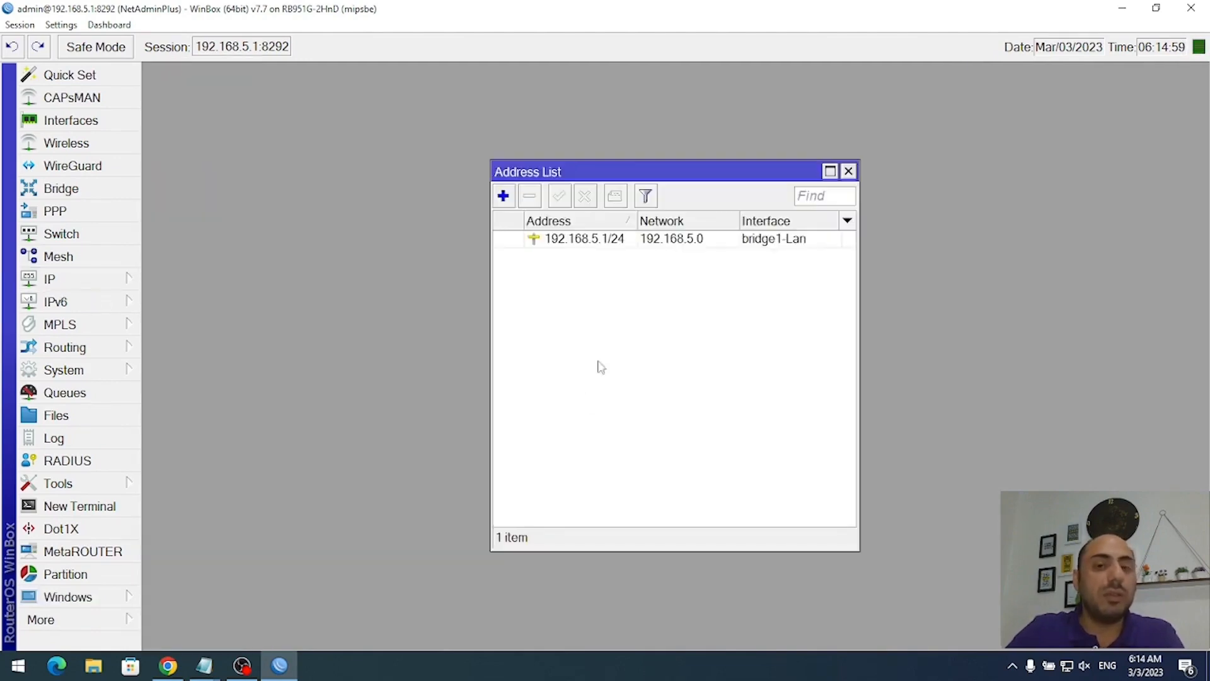
pyautogui.click(503, 197)
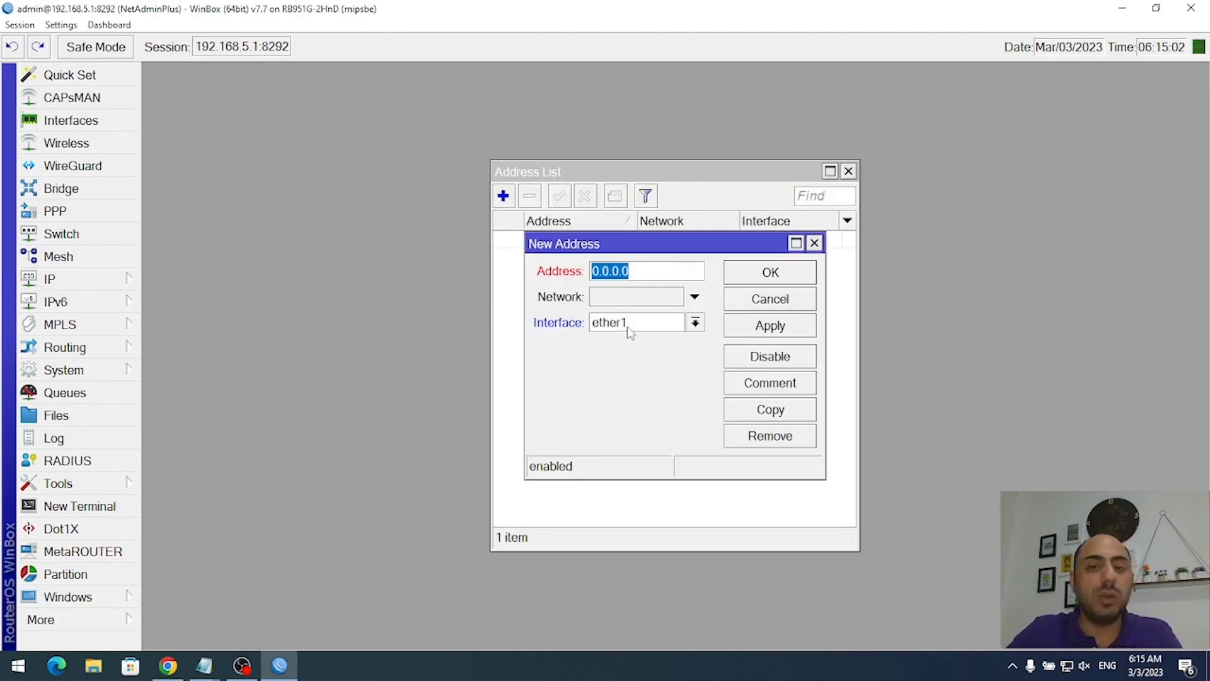
pyautogui.write('192.168.3.10/24')
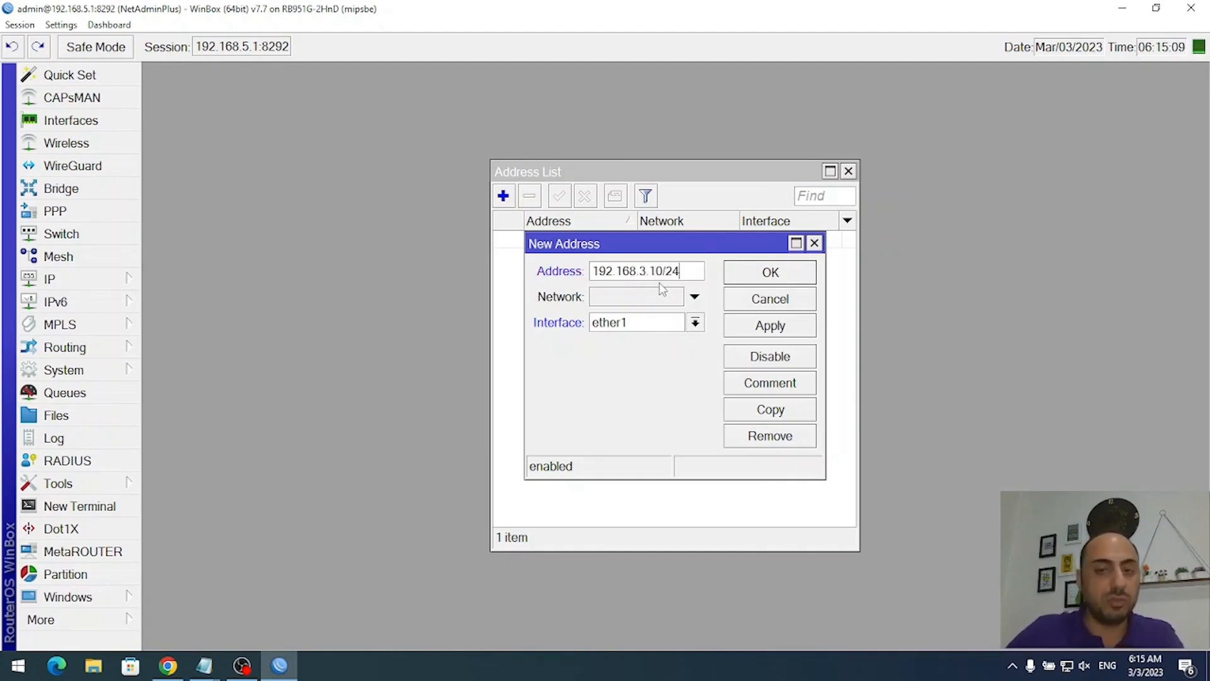
pyautogui.click(762, 328)
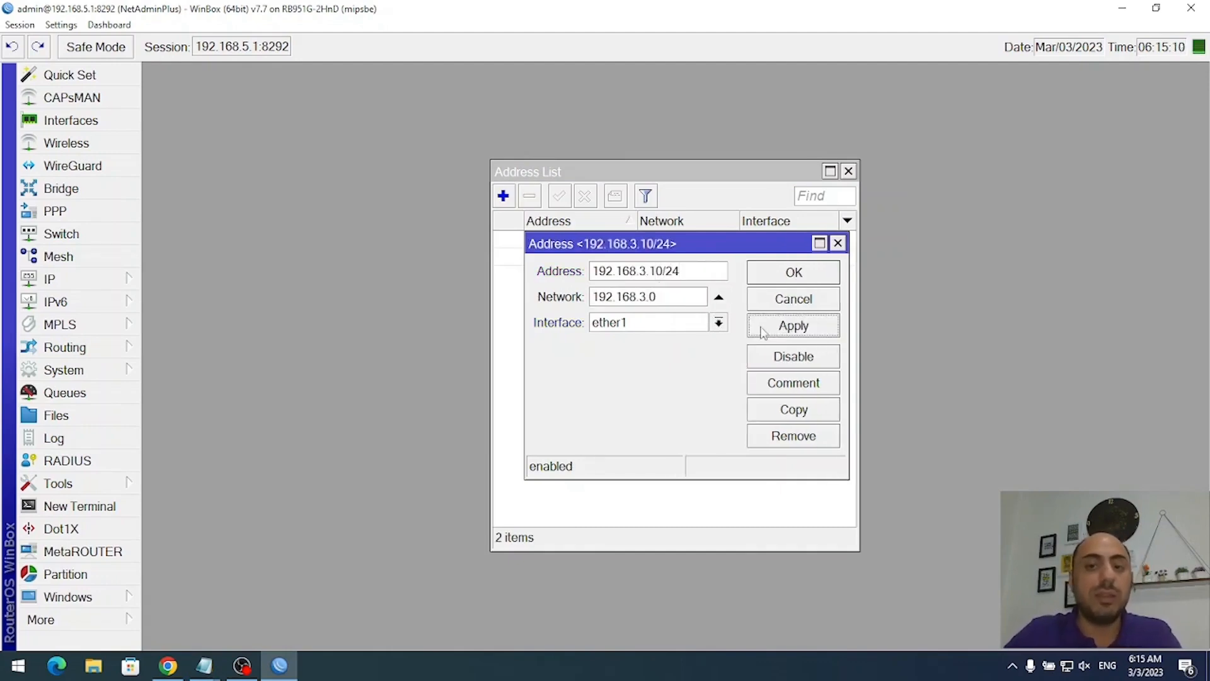
pyautogui.click(818, 274)
pyautogui.press('Escape')
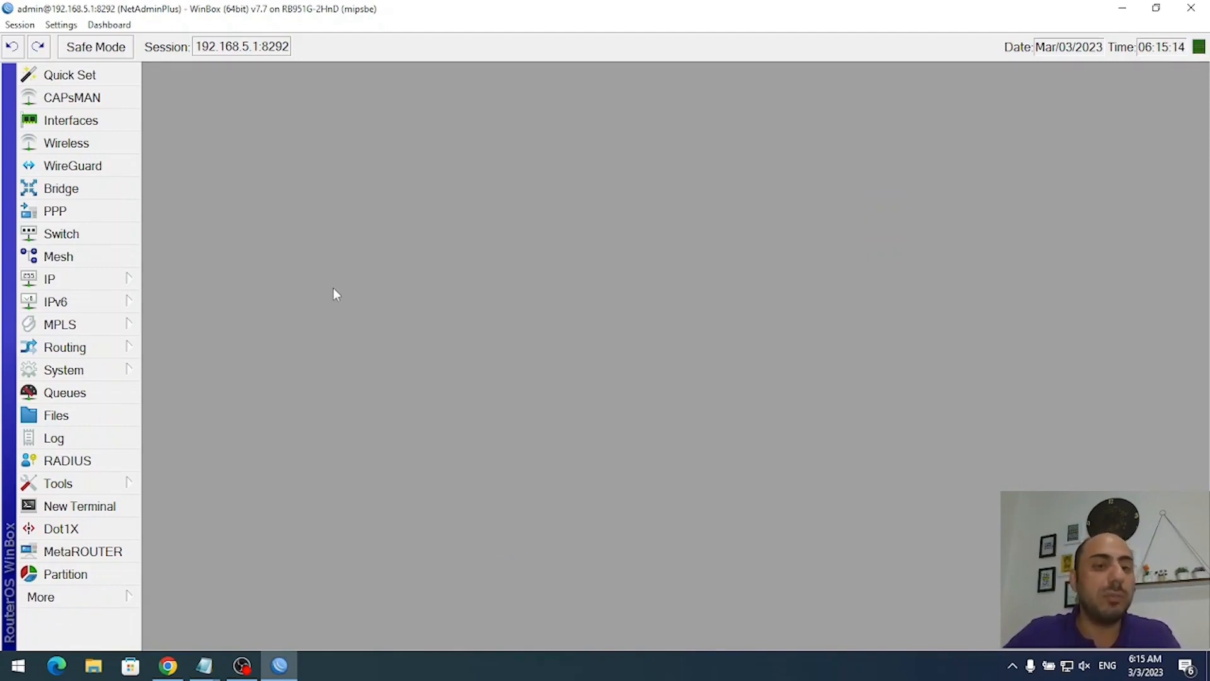
# - Add a default route 0.0.0.0/0 with gateway 192.168.3.1
pyautogui.click(66, 282)
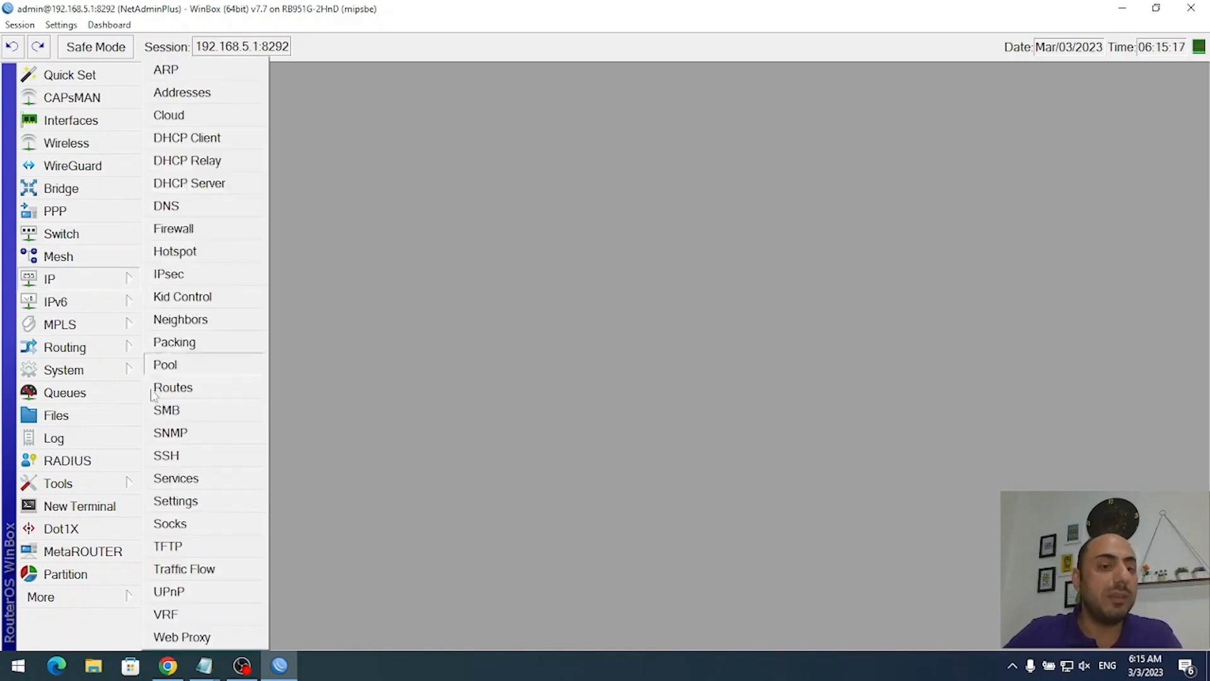
pyautogui.click(203, 394)
pyautogui.click(346, 201)
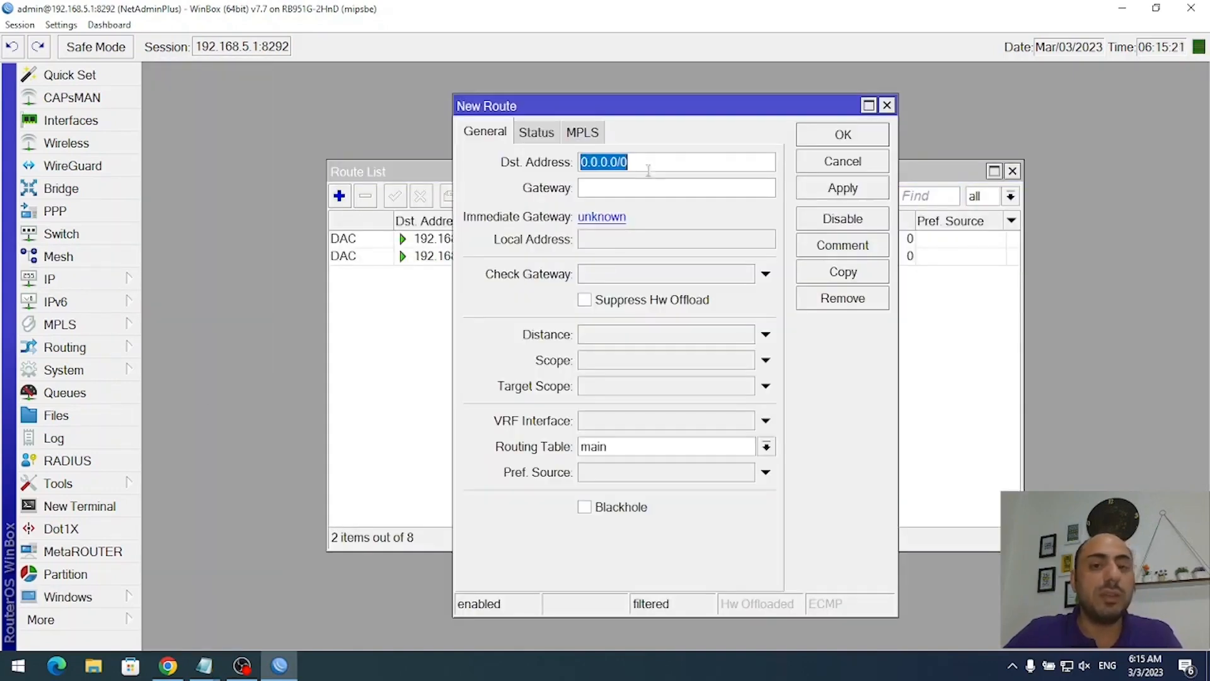
pyautogui.moveTo(701, 162); pyautogui.dragTo(552, 165)
pyautogui.click(640, 164)
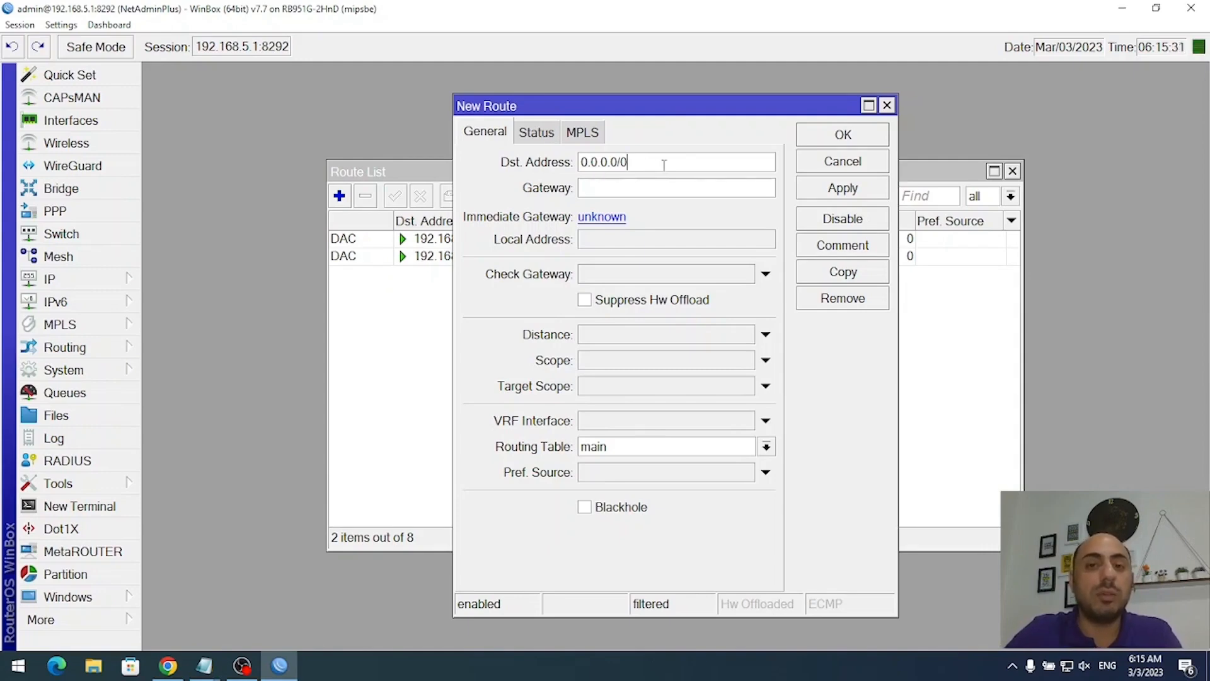
pyautogui.moveTo(664, 165); pyautogui.dragTo(572, 165)
pyautogui.click(655, 163)
pyautogui.moveTo(683, 163); pyautogui.dragTo(562, 163)
pyautogui.click(629, 165)
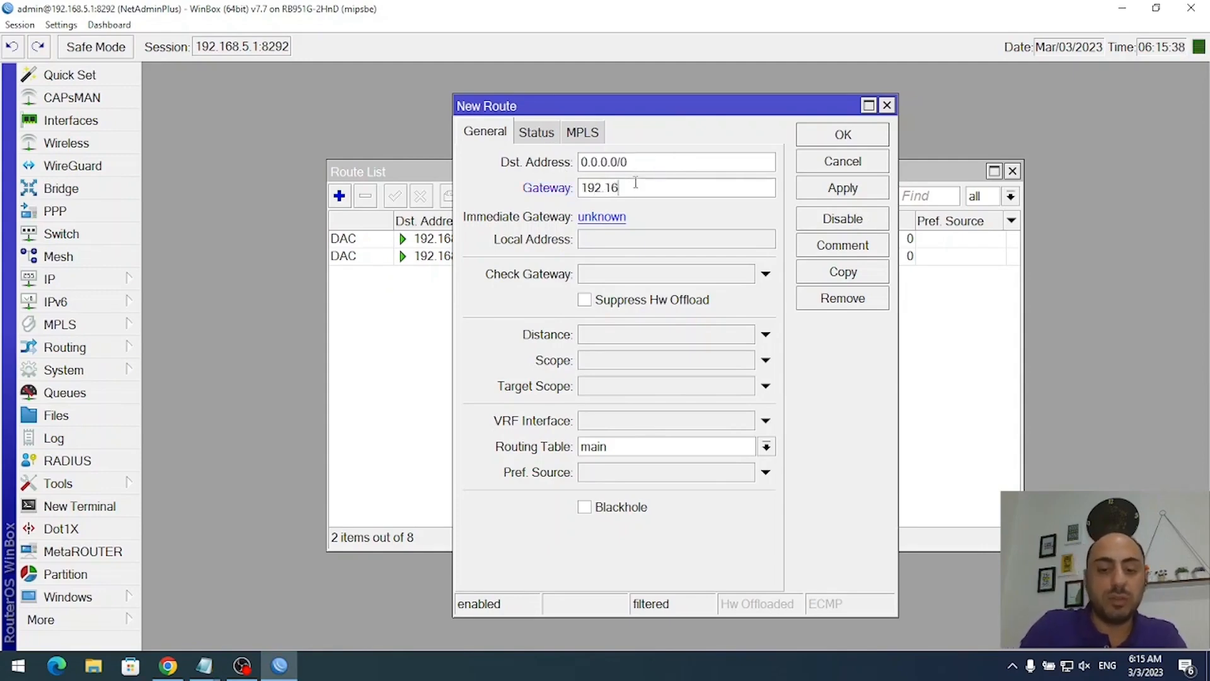
pyautogui.click(831, 191)
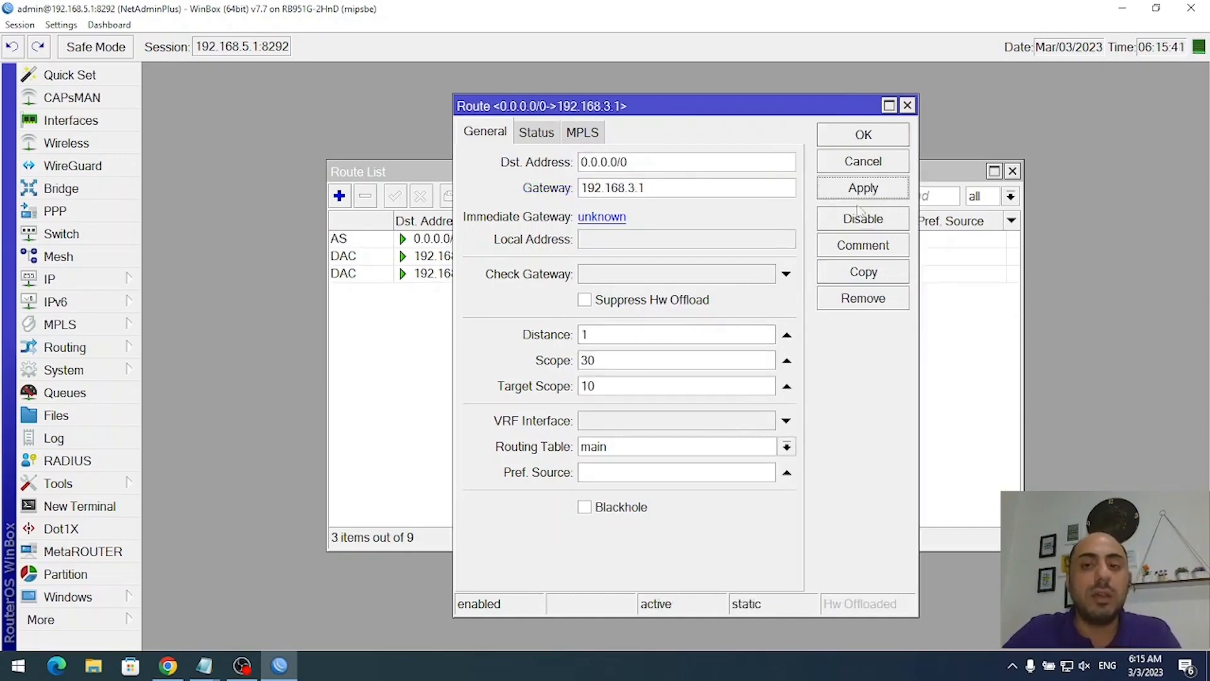
pyautogui.click(863, 160)
# - Ping 8.8.8.8 from Command Prompt to confirm internet replies
pyautogui.press('super')
pyautogui.write('cmd')
pyautogui.press('Return')
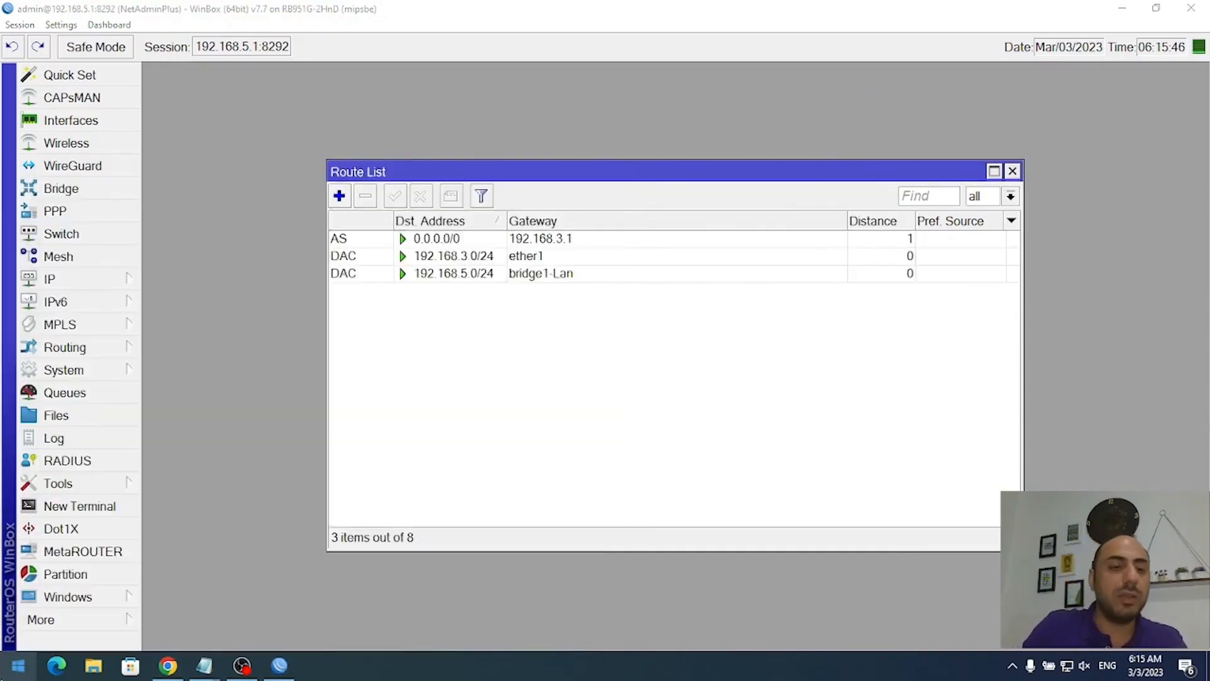
pyautogui.write('ping 8.8.8.8')
pyautogui.press('Return')
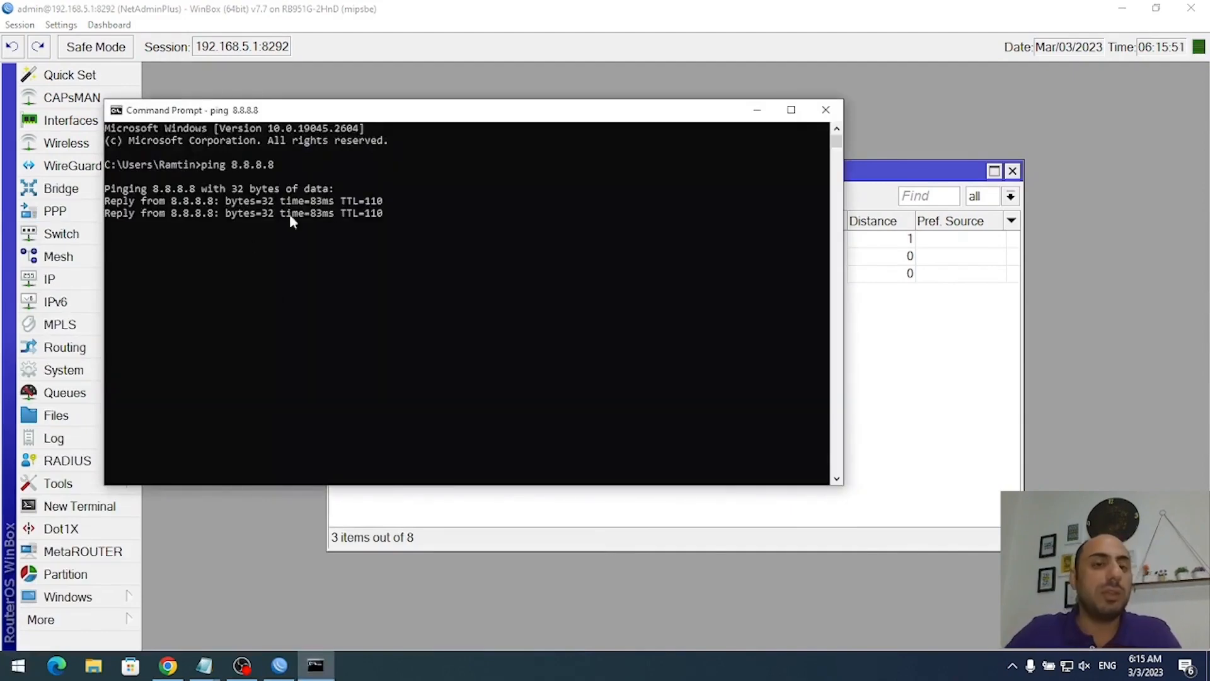
pyautogui.click(367, 262)
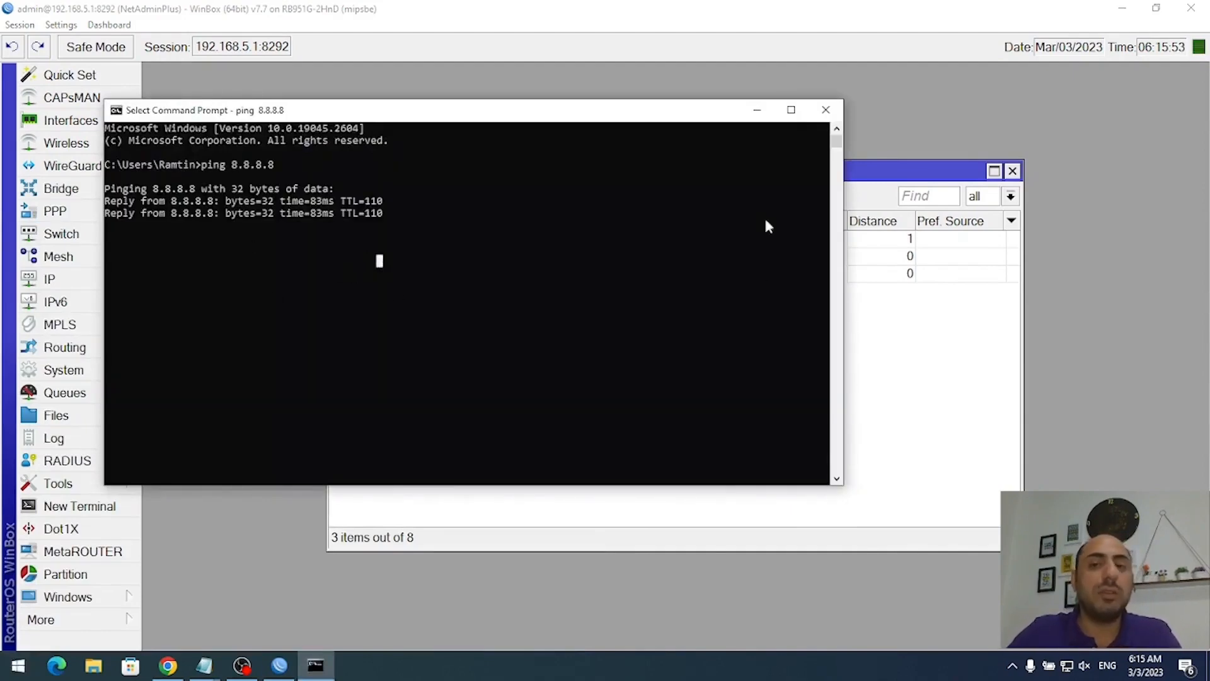
pyautogui.click(167, 666)
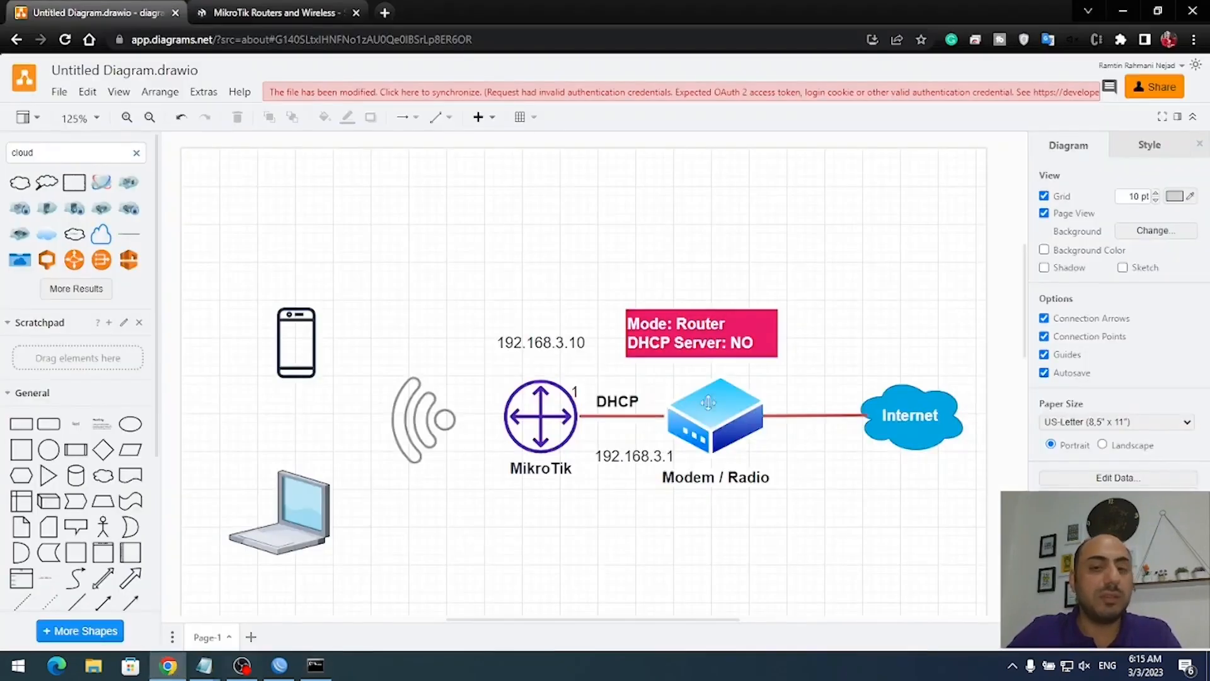
# - Change the pink diagram note to Mode: Bridge and DHCP Server: -
pyautogui.doubleClick(710, 324)
pyautogui.moveTo(680, 326); pyautogui.dragTo(728, 328)
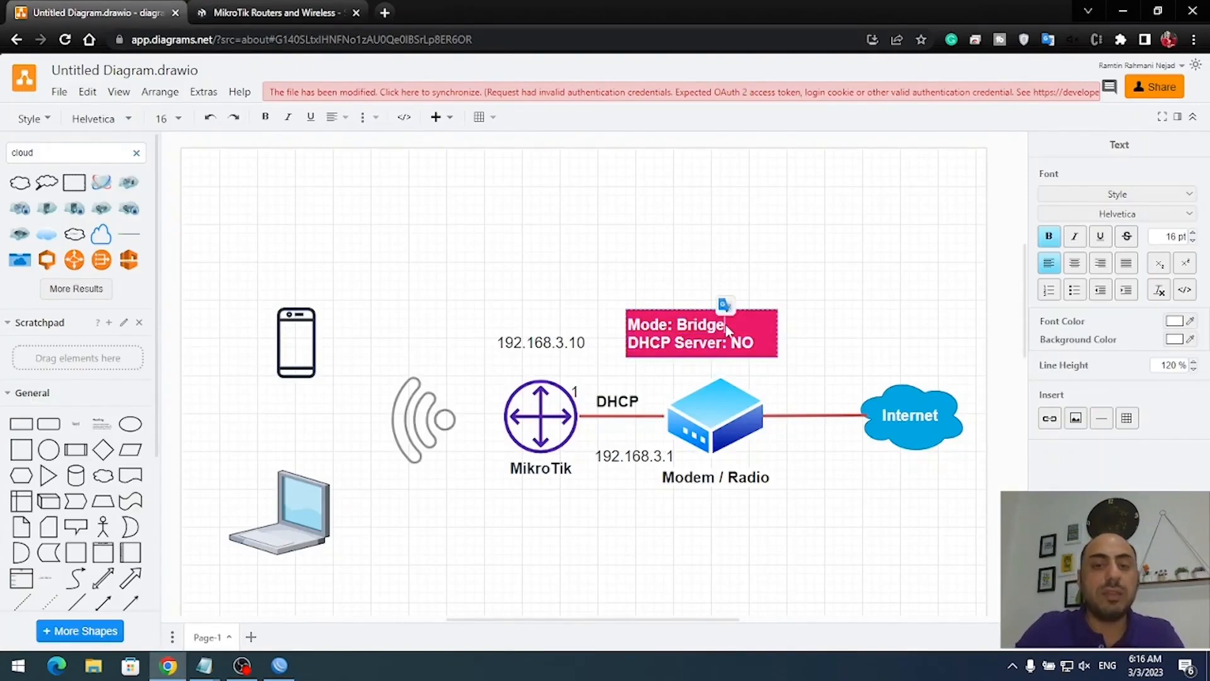
pyautogui.click(778, 287)
pyautogui.click(696, 337)
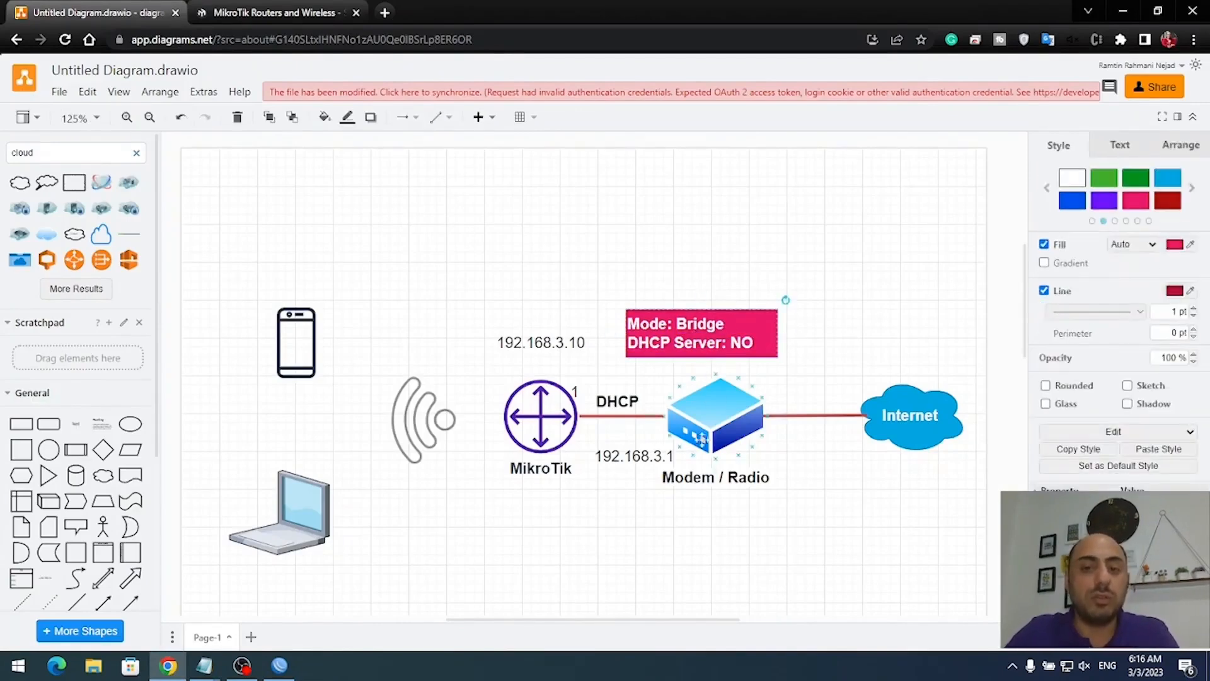
pyautogui.doubleClick(743, 346)
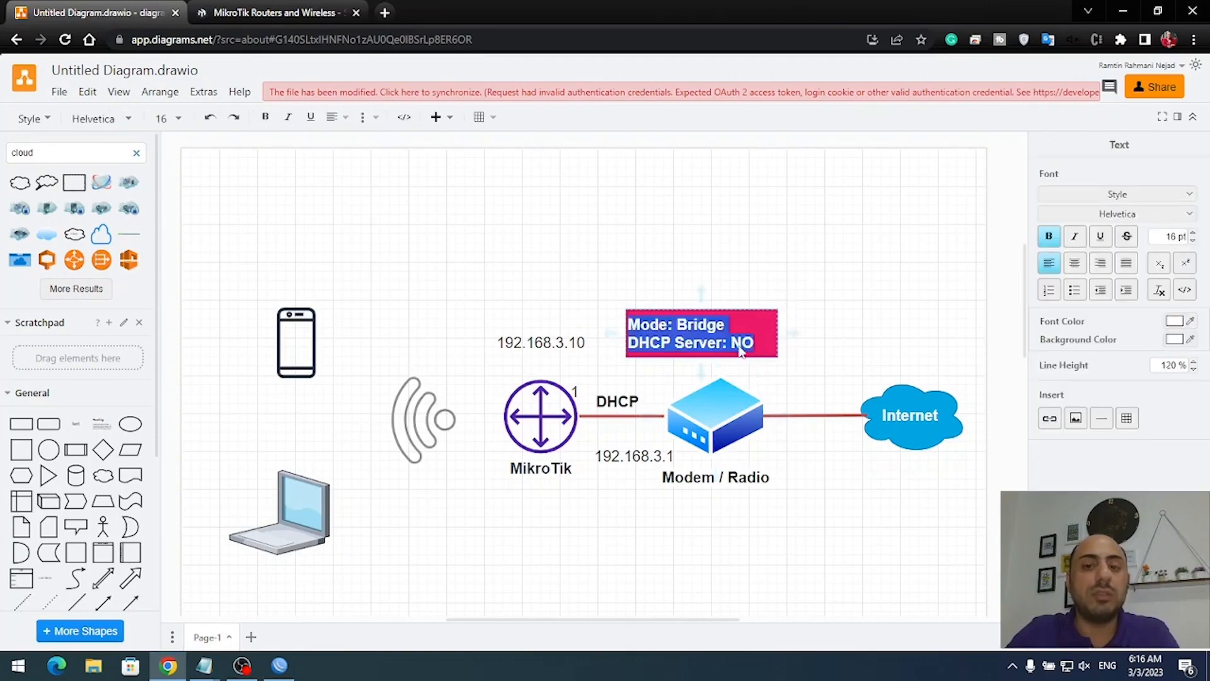
pyautogui.click(743, 345)
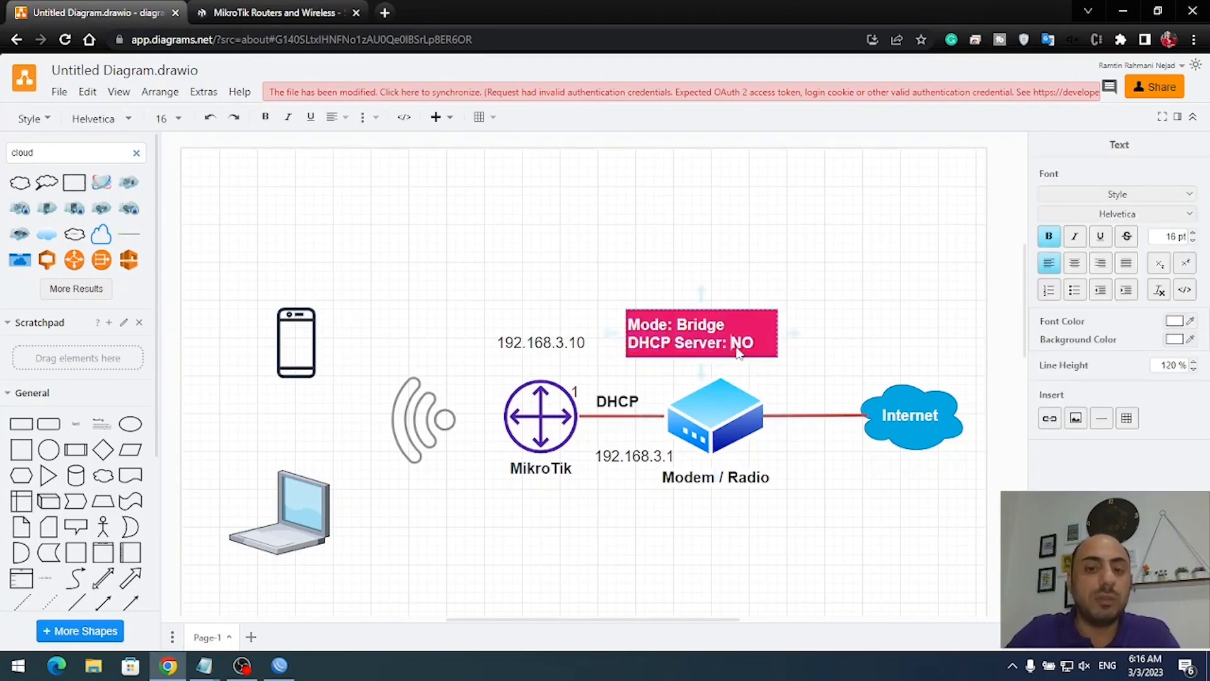
pyautogui.doubleClick(741, 344)
pyautogui.write('-')
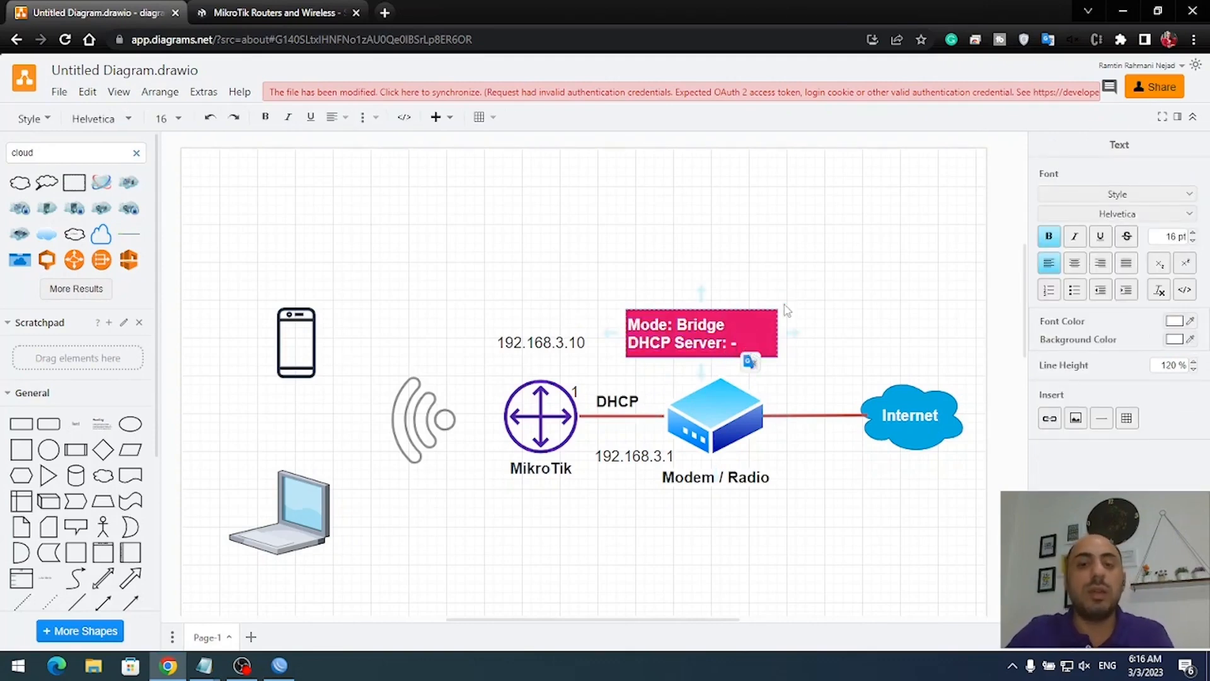
pyautogui.click(786, 310)
pyautogui.click(728, 337)
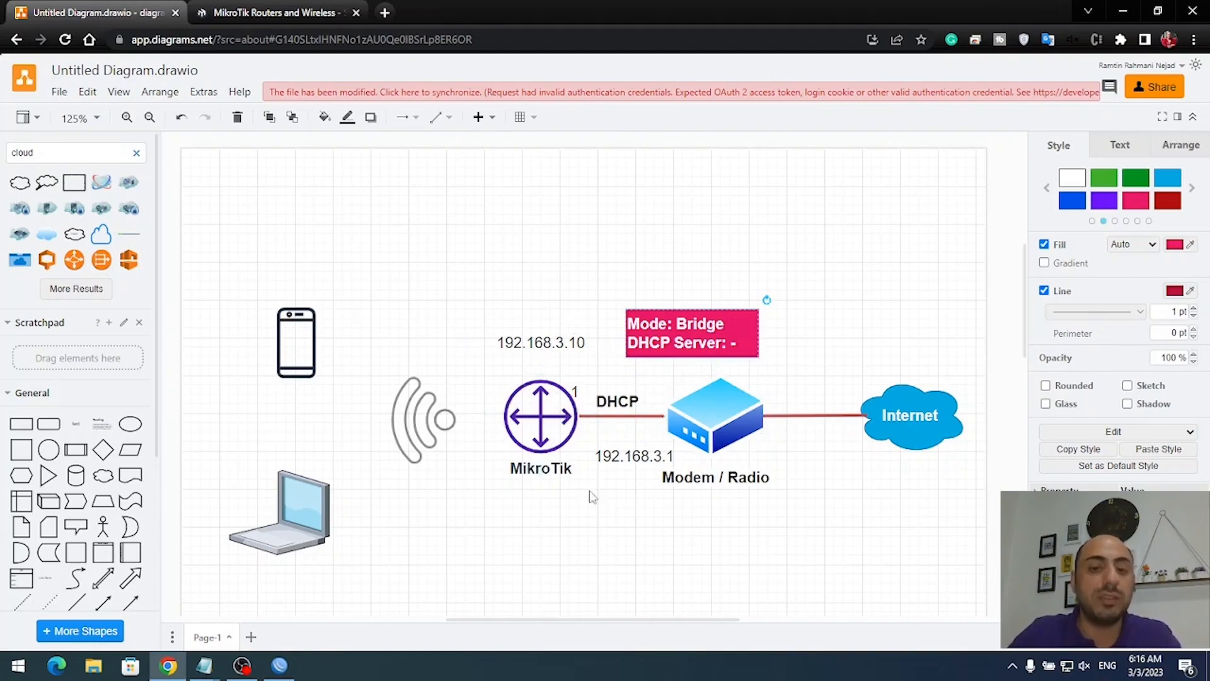
pyautogui.click(604, 514)
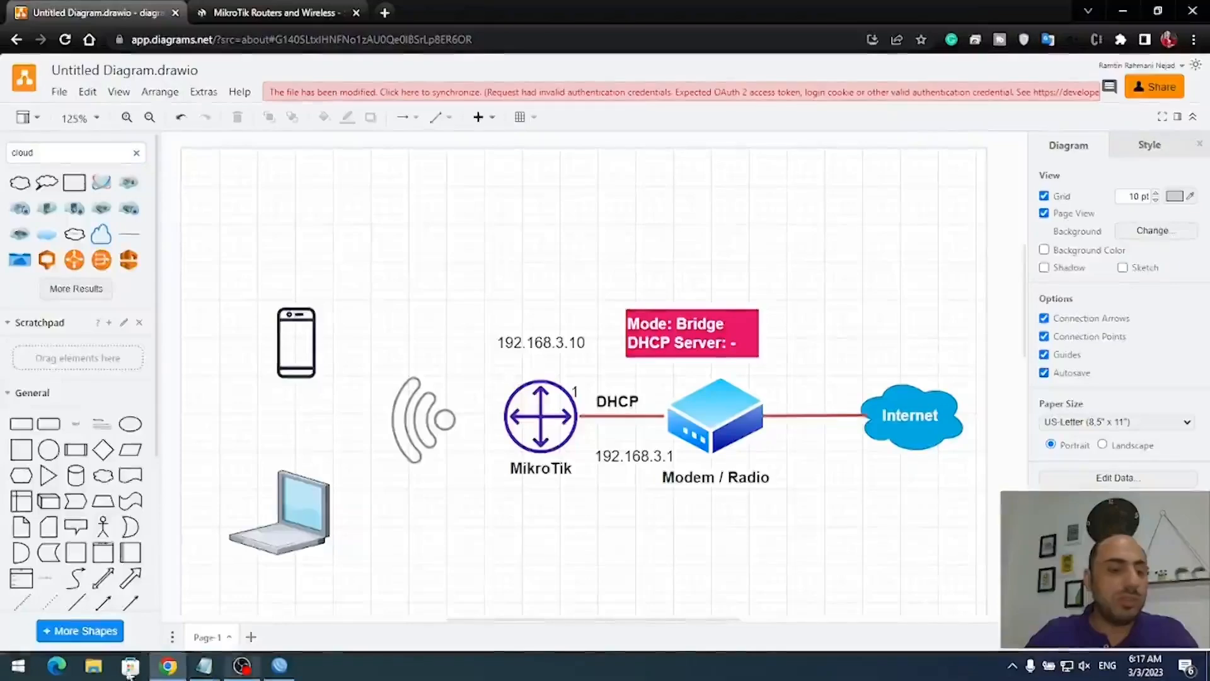
# - Delete the 0.0.0.0/0 default route in WinBox
pyautogui.press('super')
pyautogui.click(280, 665)
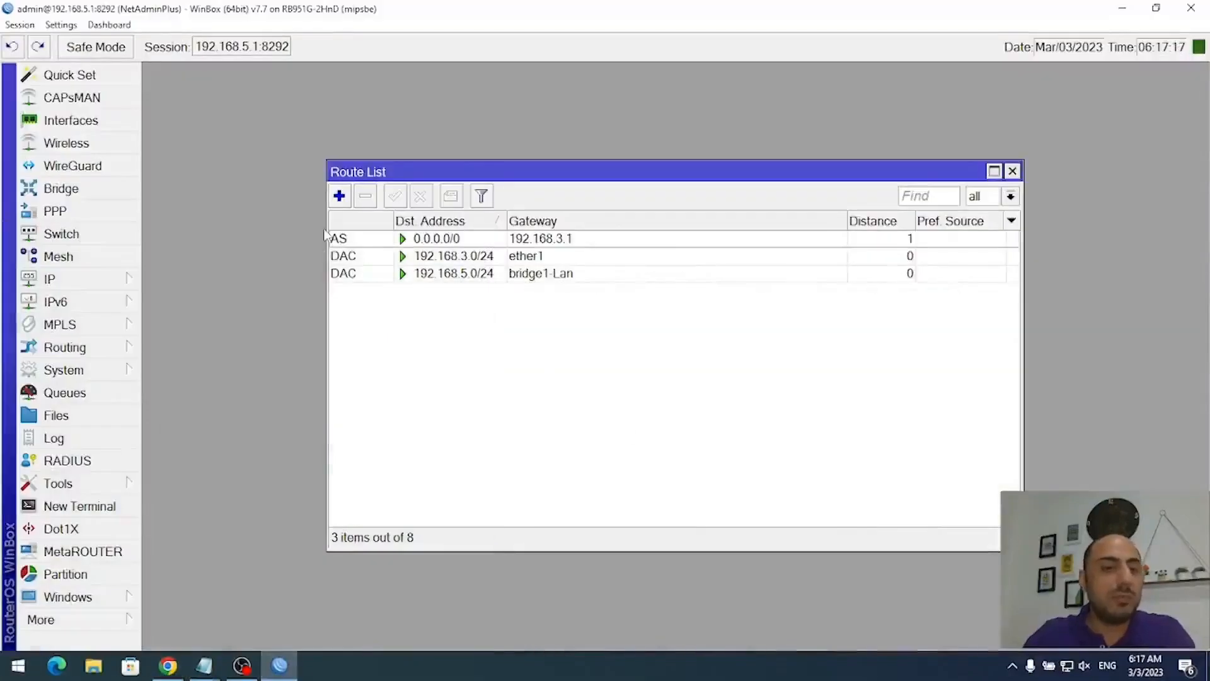
pyautogui.press('Escape')
pyautogui.click(93, 280)
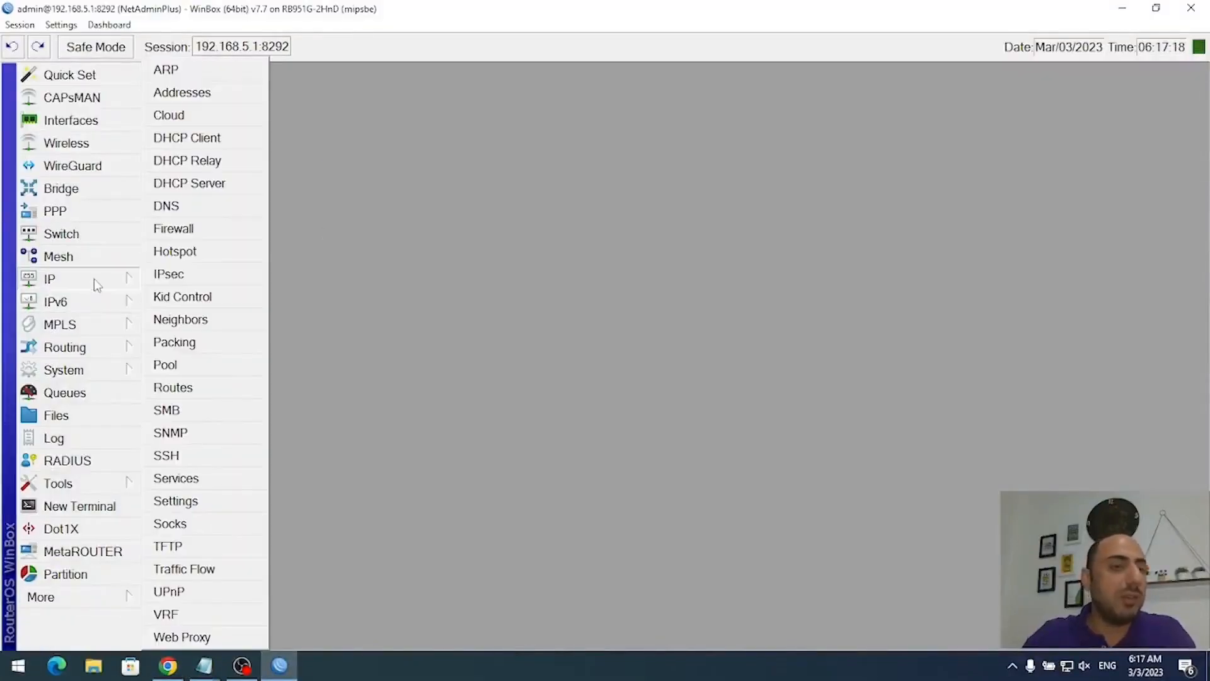
pyautogui.click(210, 388)
pyautogui.click(481, 240)
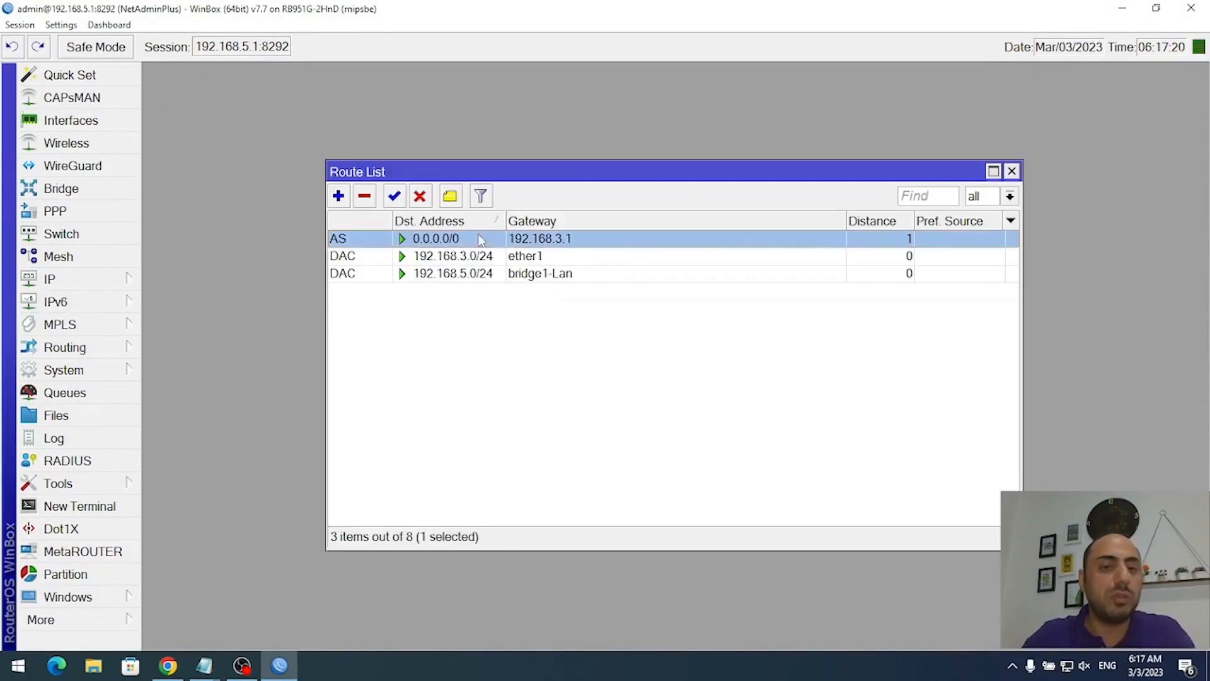
pyautogui.click(366, 197)
# - Delete the 192.168.3.10/24 address from ether1
pyautogui.click(106, 278)
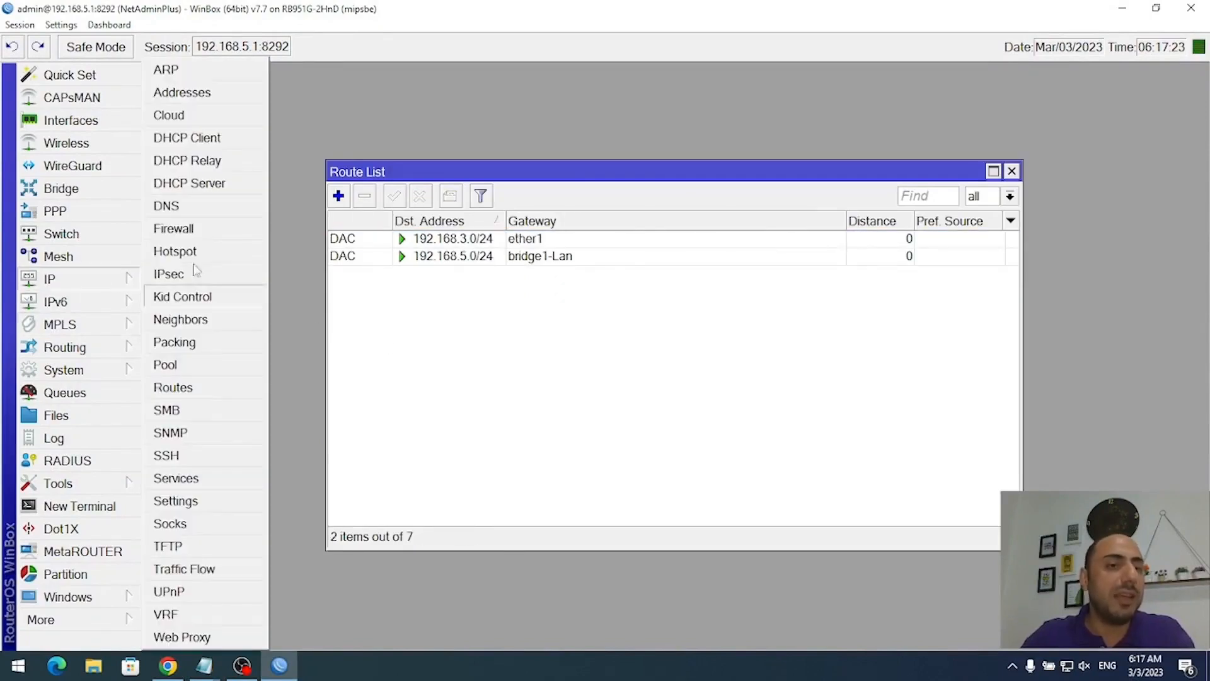
pyautogui.click(211, 94)
pyautogui.click(591, 243)
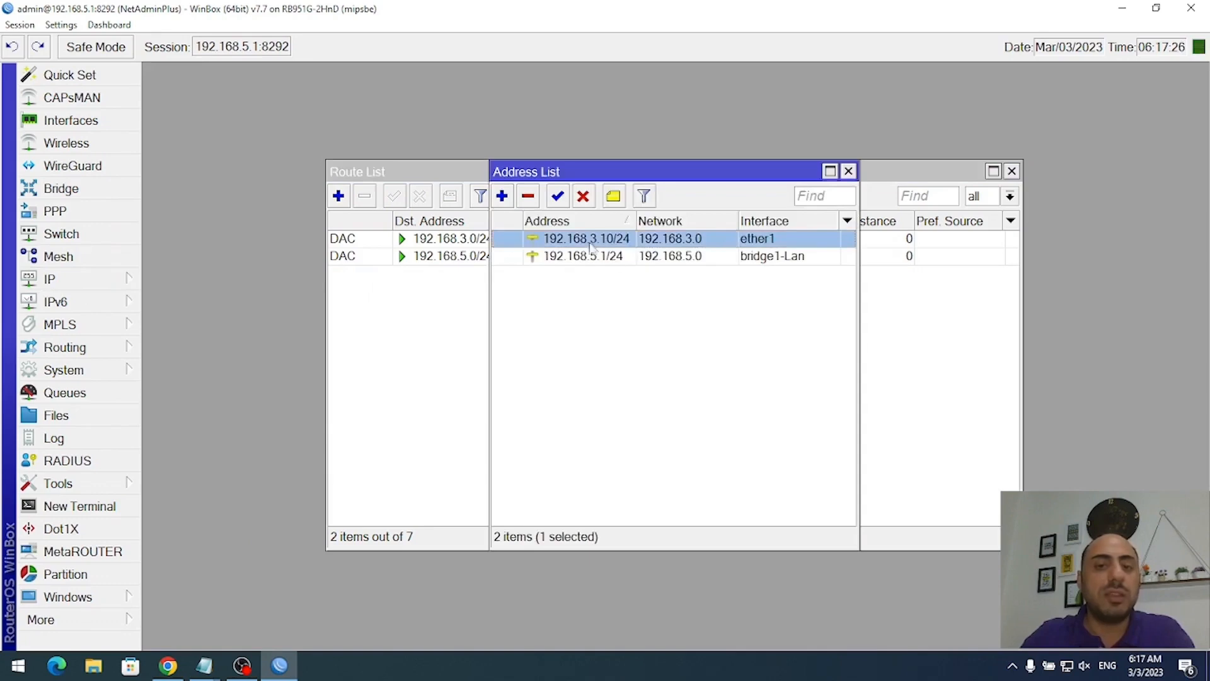
pyautogui.click(529, 197)
pyautogui.click(18, 666)
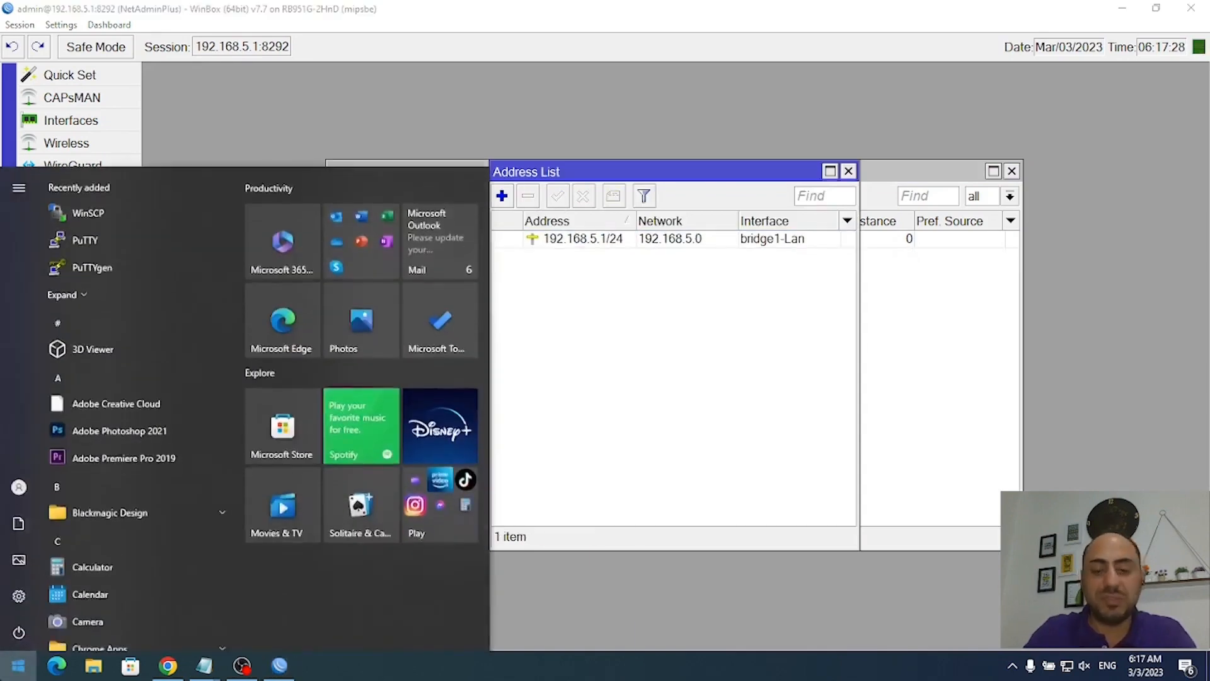
# - Ping 8.8.8.8 from Command Prompt and see the requests time out
pyautogui.write('cmd')
pyautogui.press('Return')
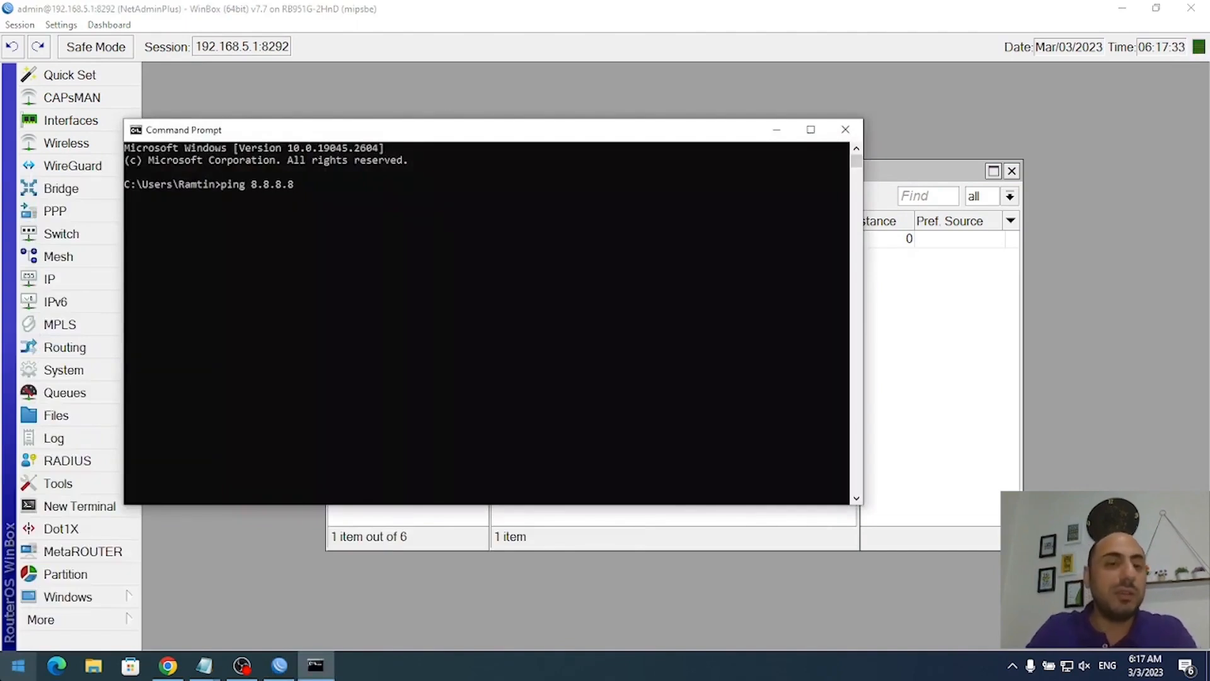
pyautogui.write('ping 8.8.8.8')
pyautogui.press('Return')
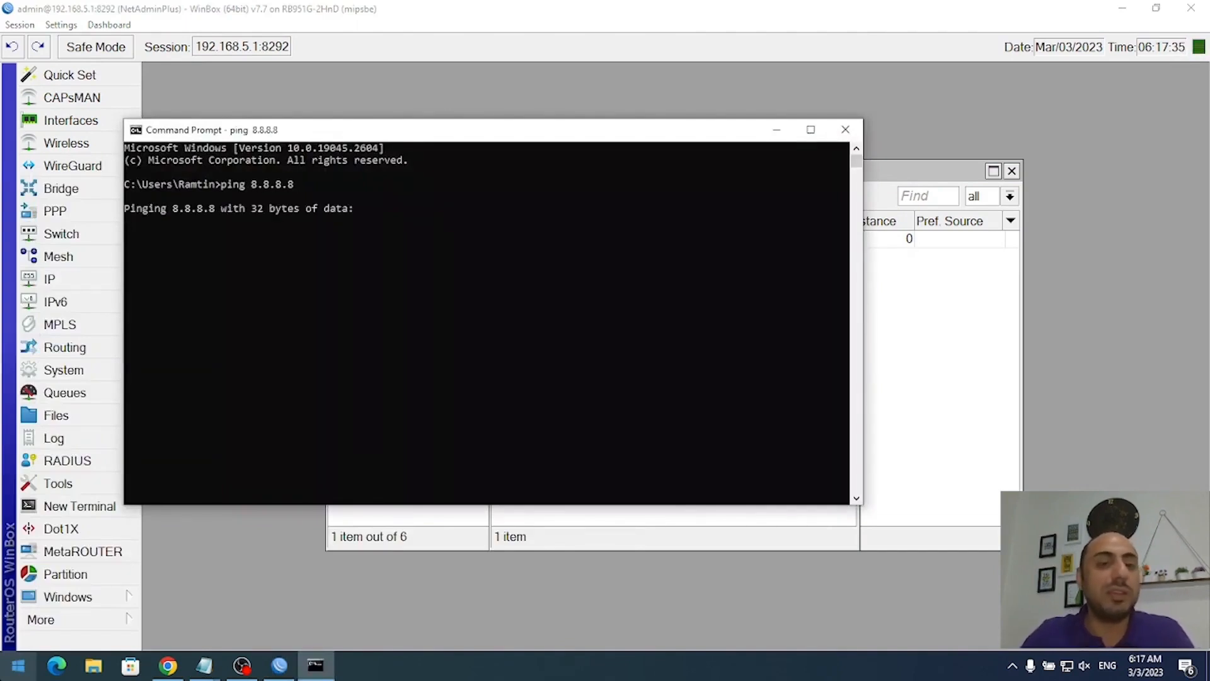
# - Minimize Command Prompt and close WinBox's route list
pyautogui.moveTo(274, 134); pyautogui.dragTo(409, 152)
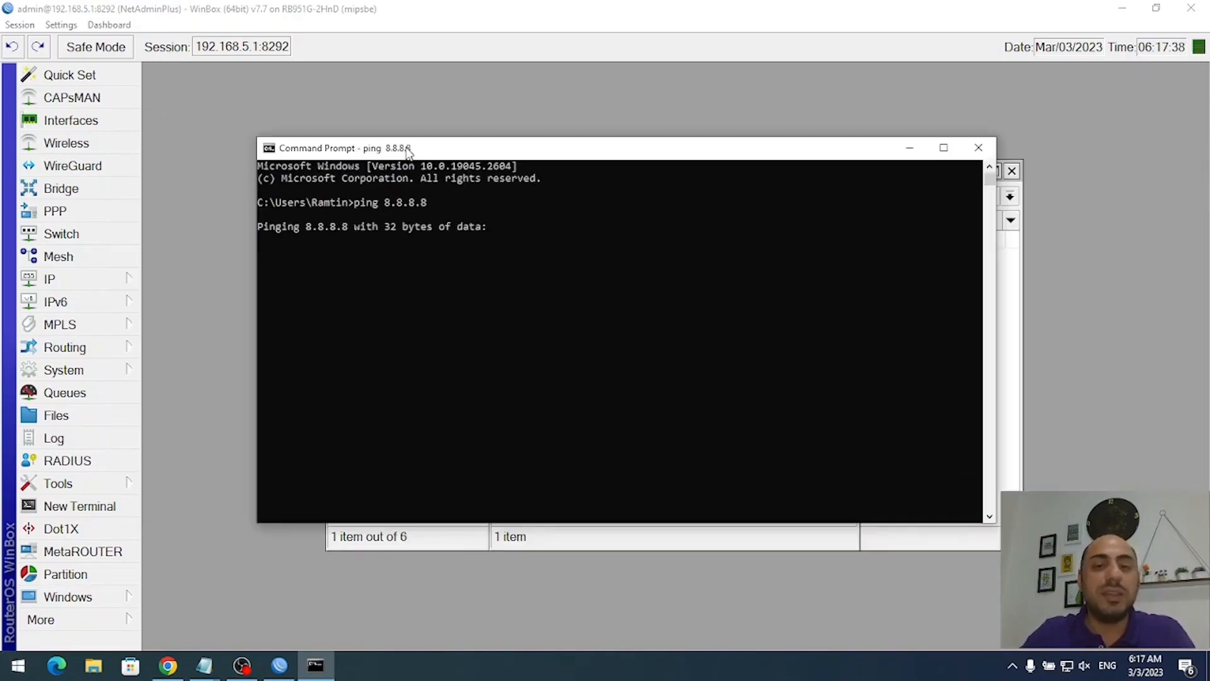
pyautogui.click(911, 153)
pyautogui.click(754, 317)
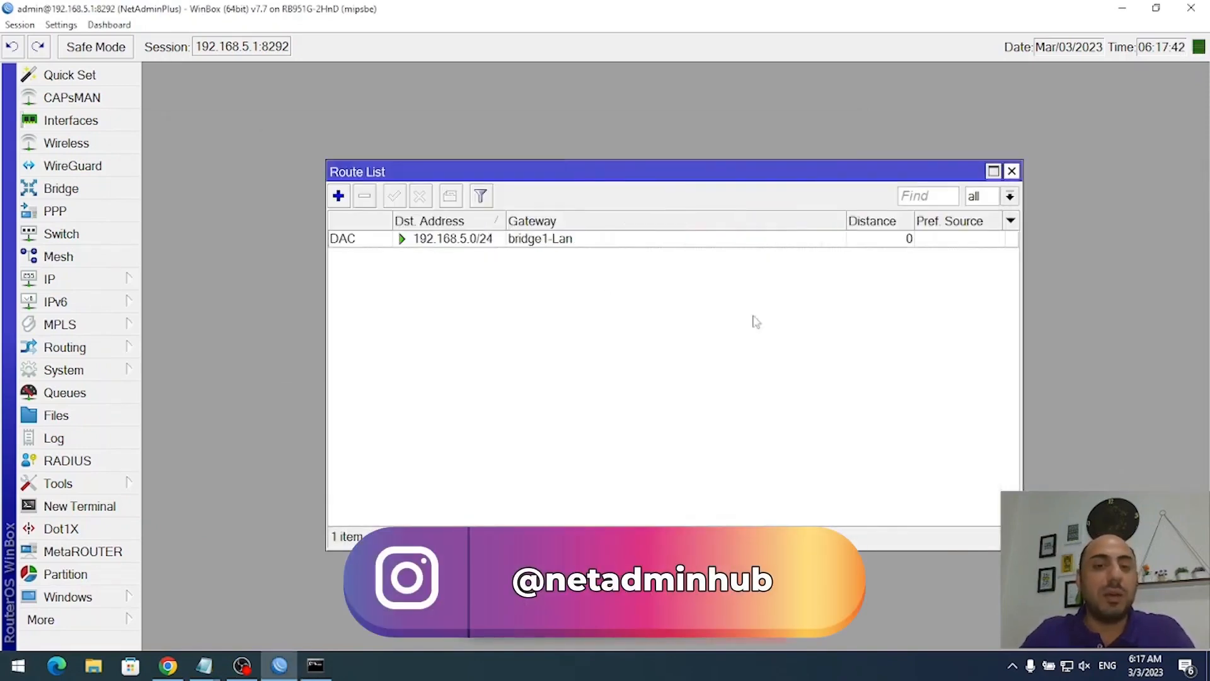
pyautogui.press('Escape')
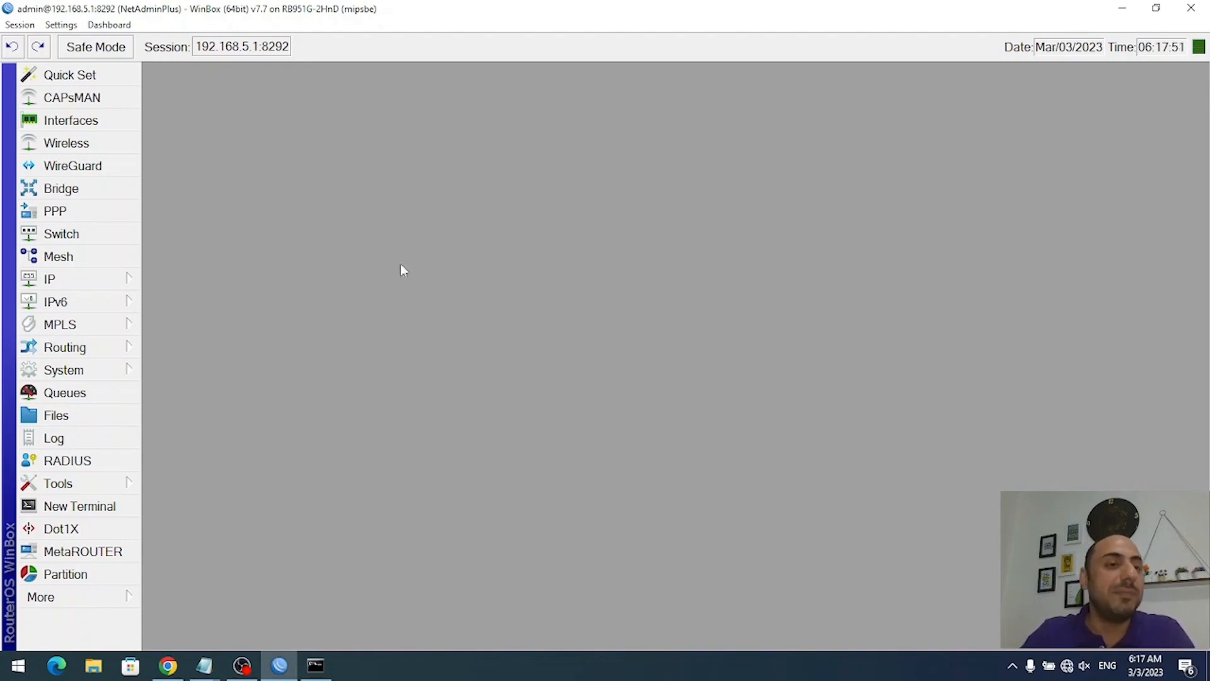
# - Run a PPPoE scan on ether1 to find the access concentrator pppoe1.ras.rou
pyautogui.click(69, 211)
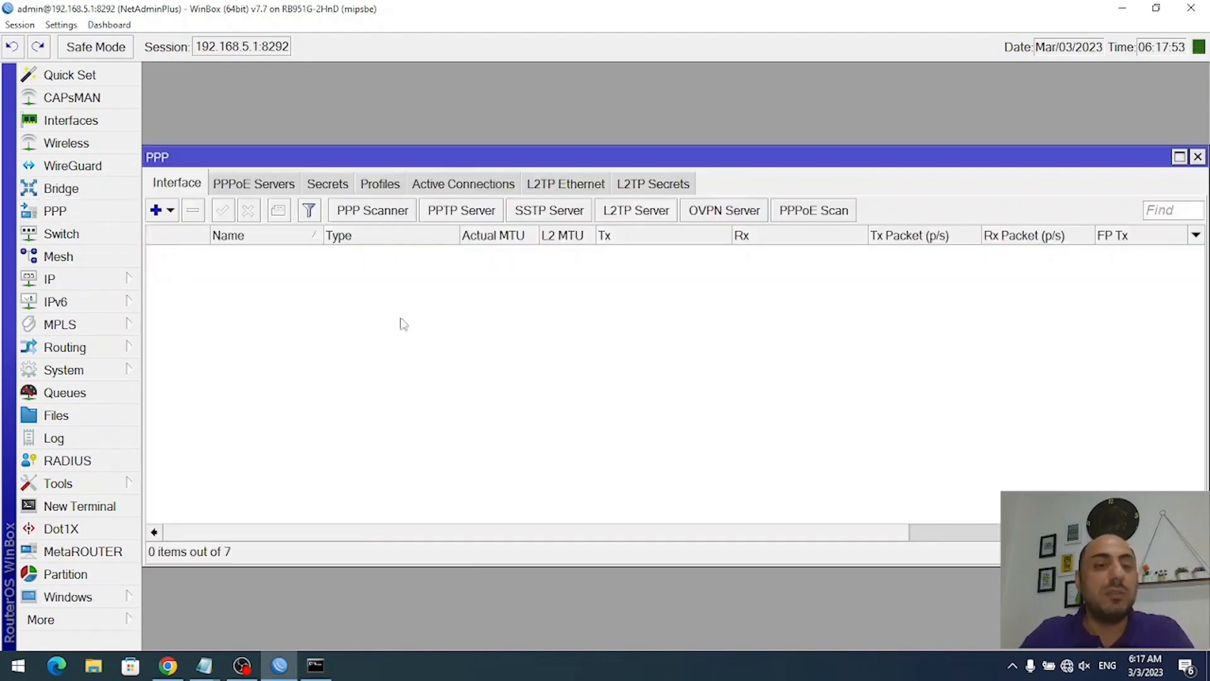
pyautogui.press('Escape')
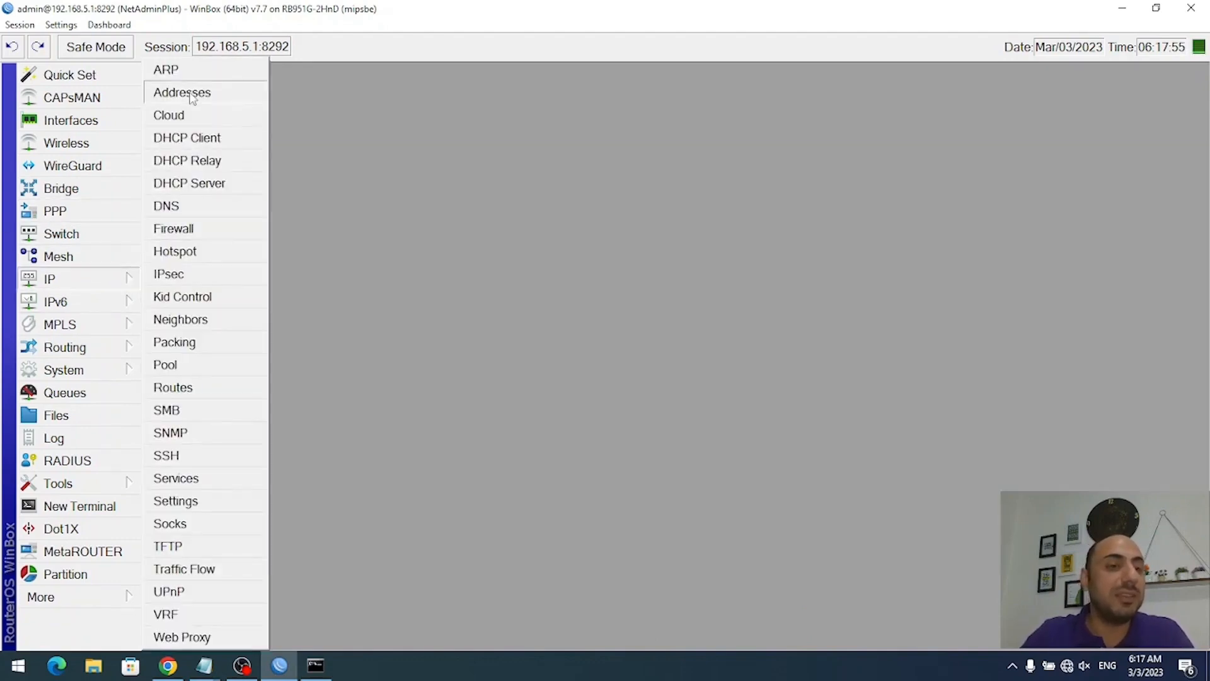
pyautogui.click(191, 93)
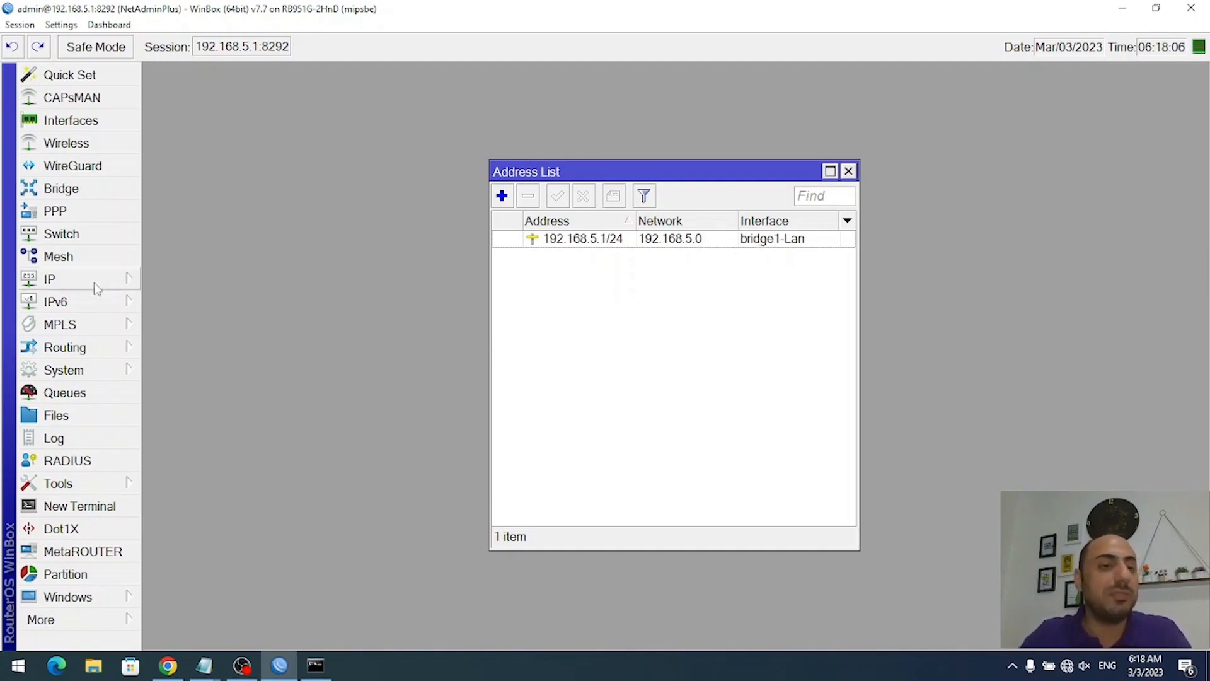
pyautogui.click(91, 213)
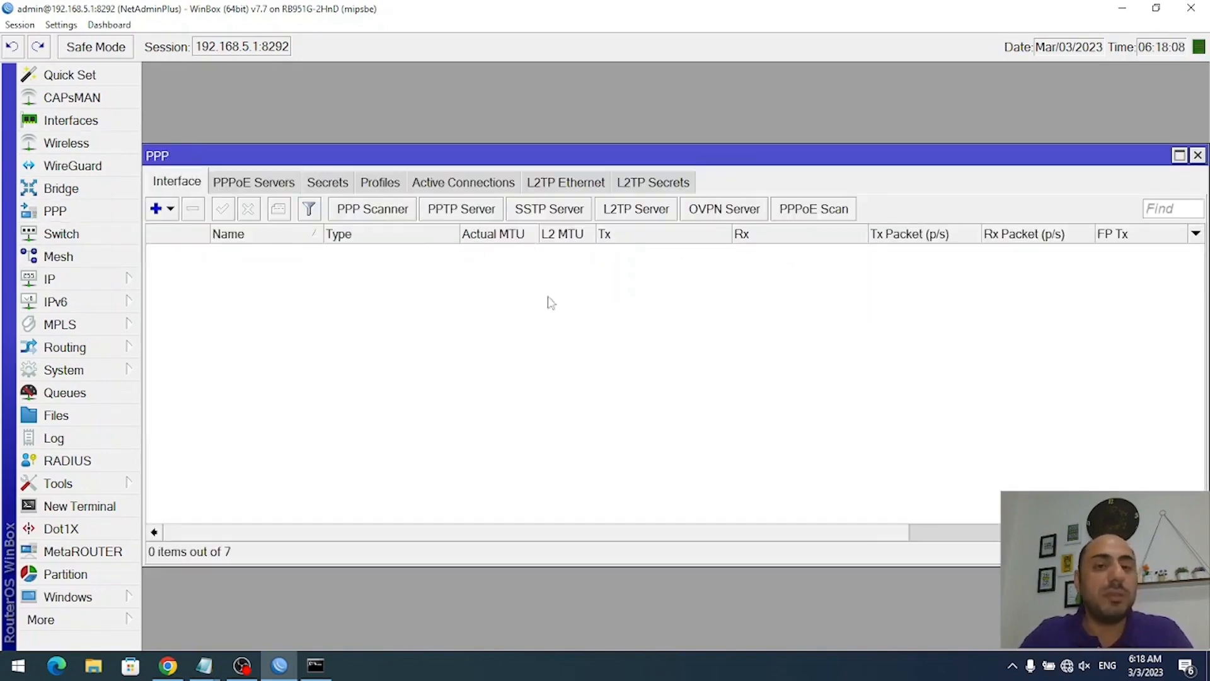
pyautogui.click(819, 218)
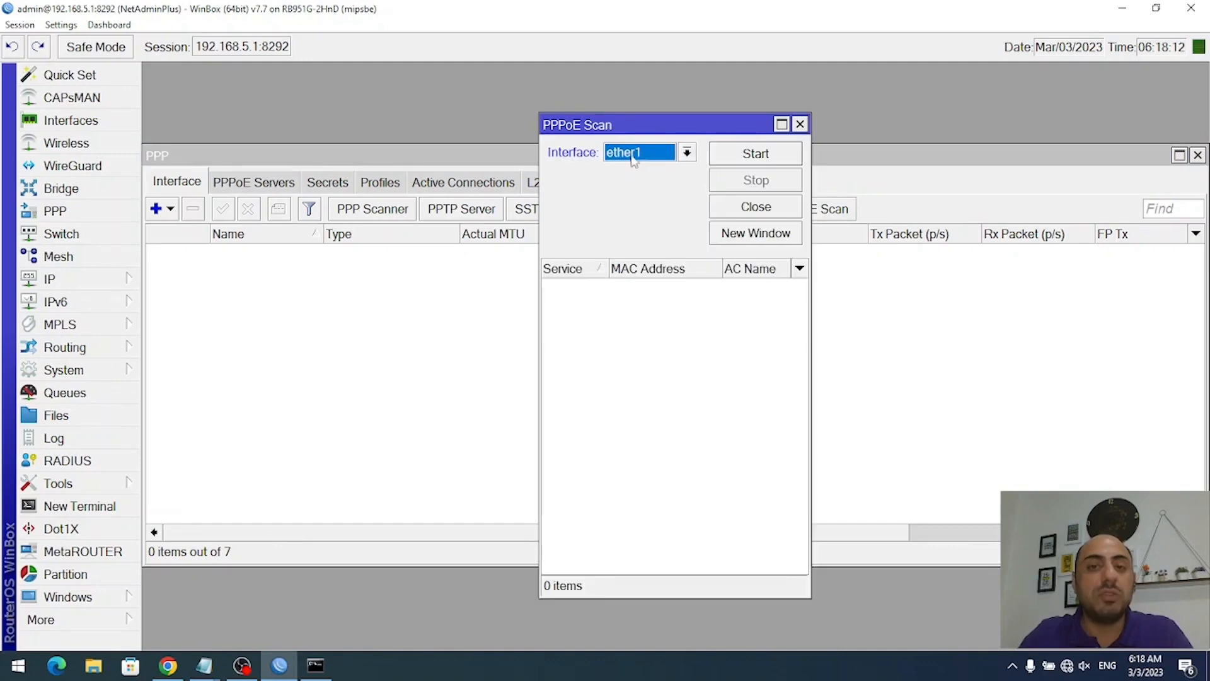
pyautogui.click(755, 161)
pyautogui.moveTo(811, 224); pyautogui.dragTo(946, 224)
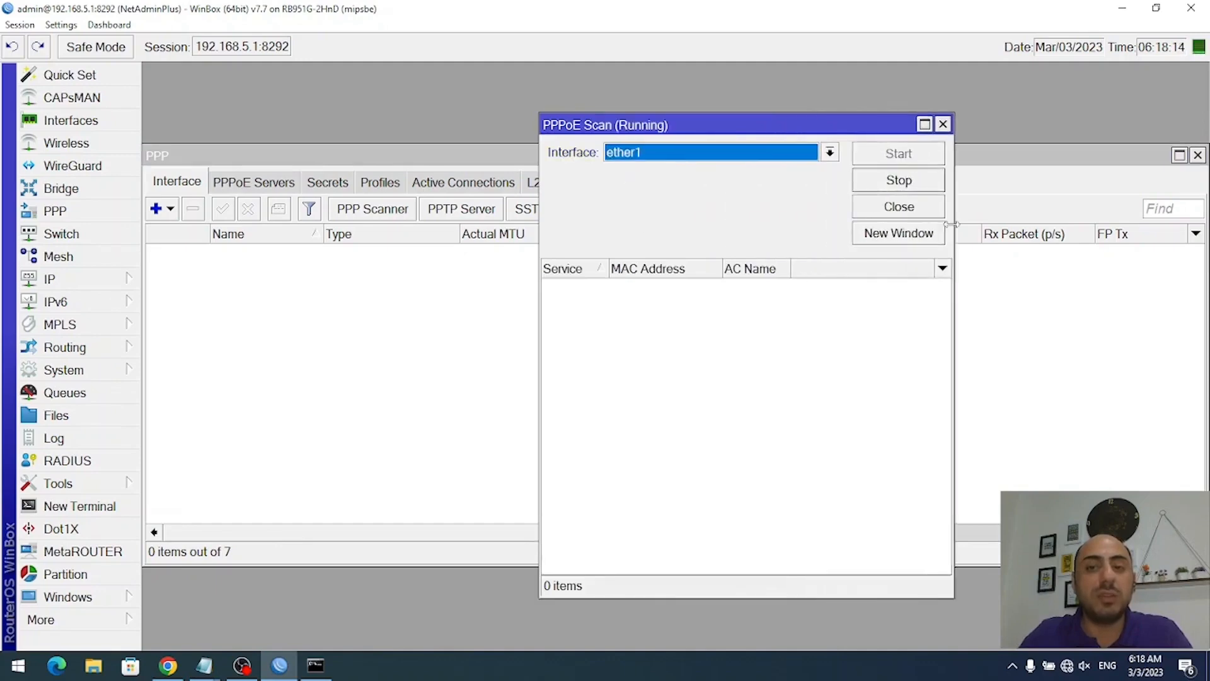
pyautogui.moveTo(689, 116); pyautogui.dragTo(480, 114)
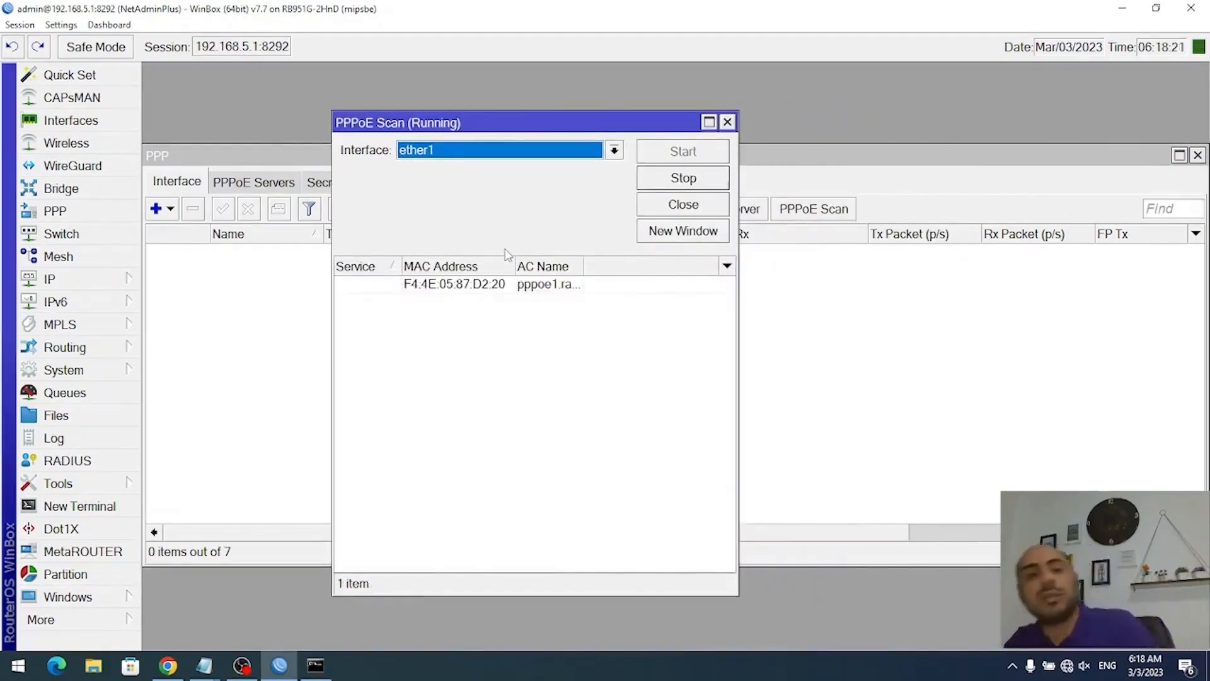
pyautogui.click(409, 289)
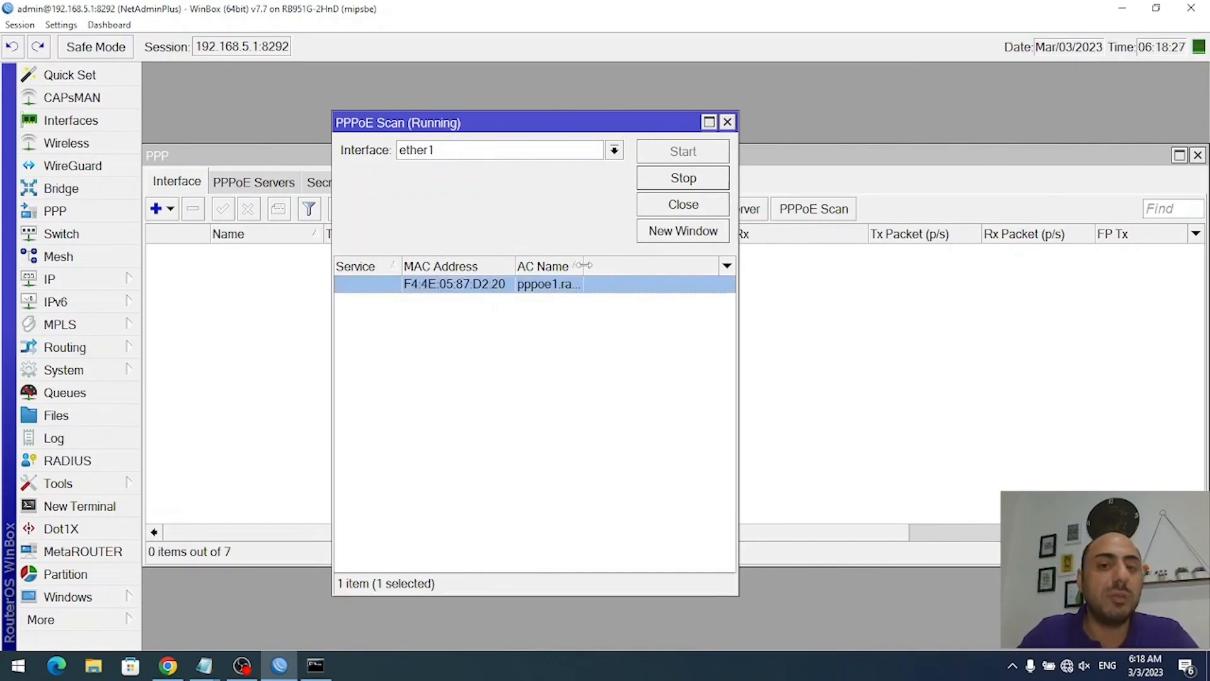
pyautogui.moveTo(583, 265); pyautogui.dragTo(605, 265)
pyautogui.click(721, 182)
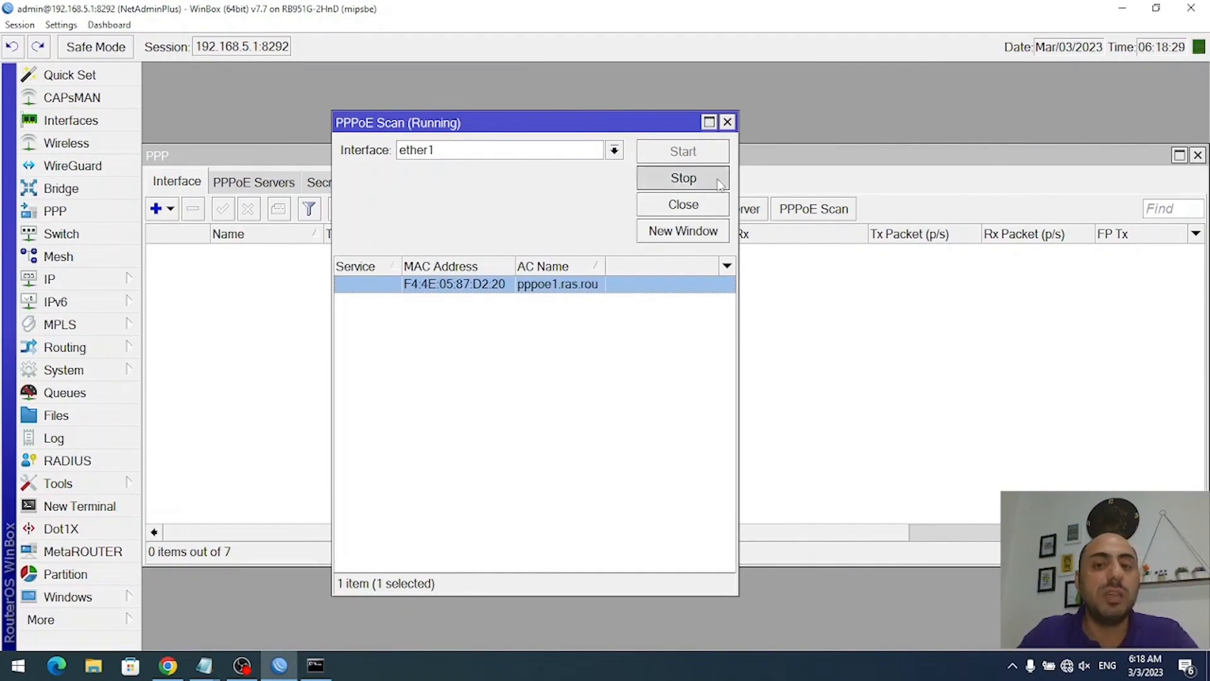
pyautogui.click(696, 206)
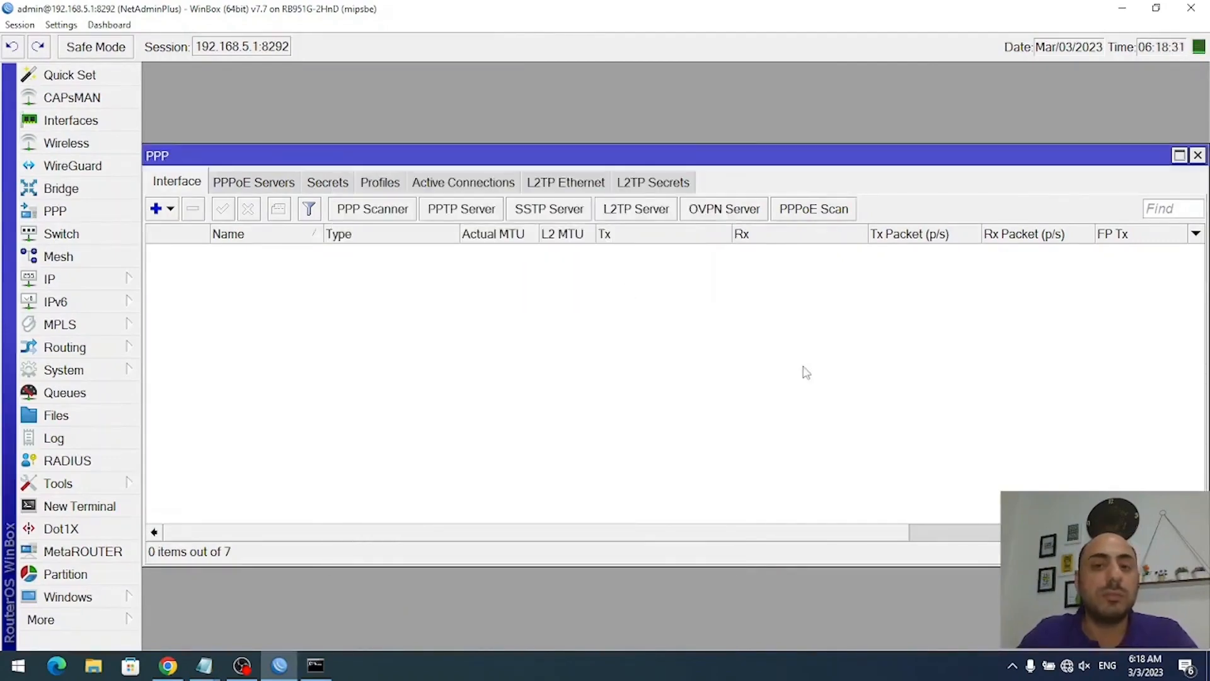
# - Add PPPoE client pppoe-out1 using the ISP account's username and password from the saved notes
pyautogui.click(1199, 154)
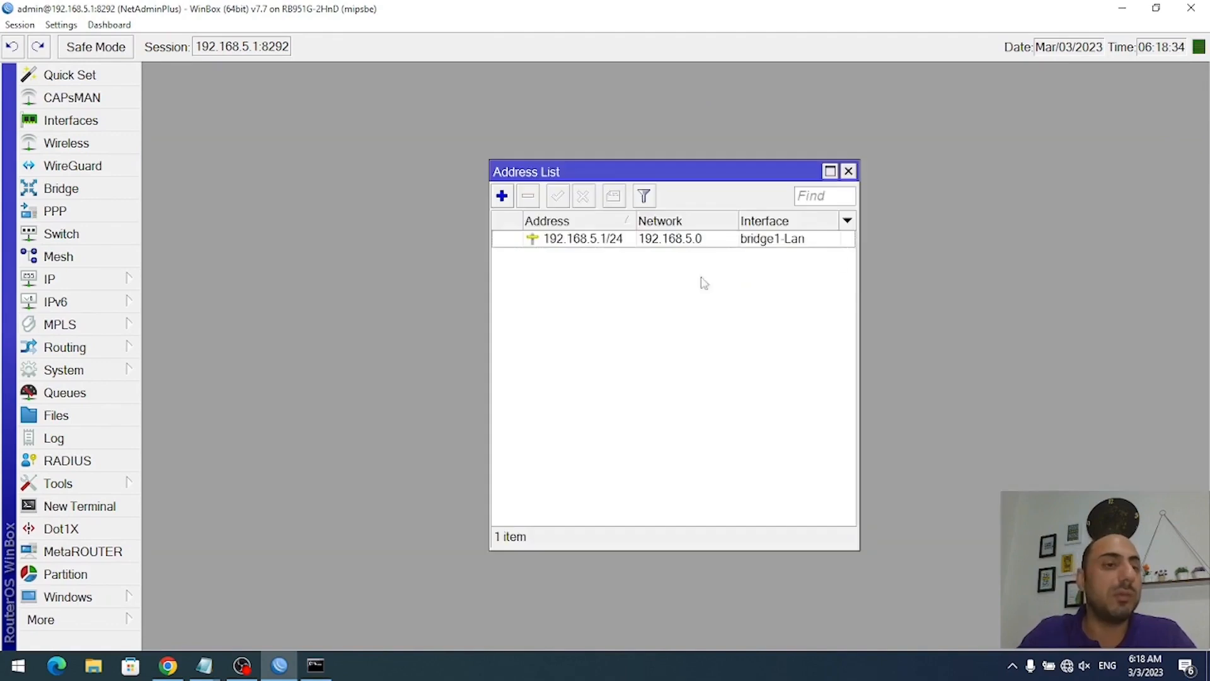
pyautogui.press('Escape')
pyautogui.click(52, 210)
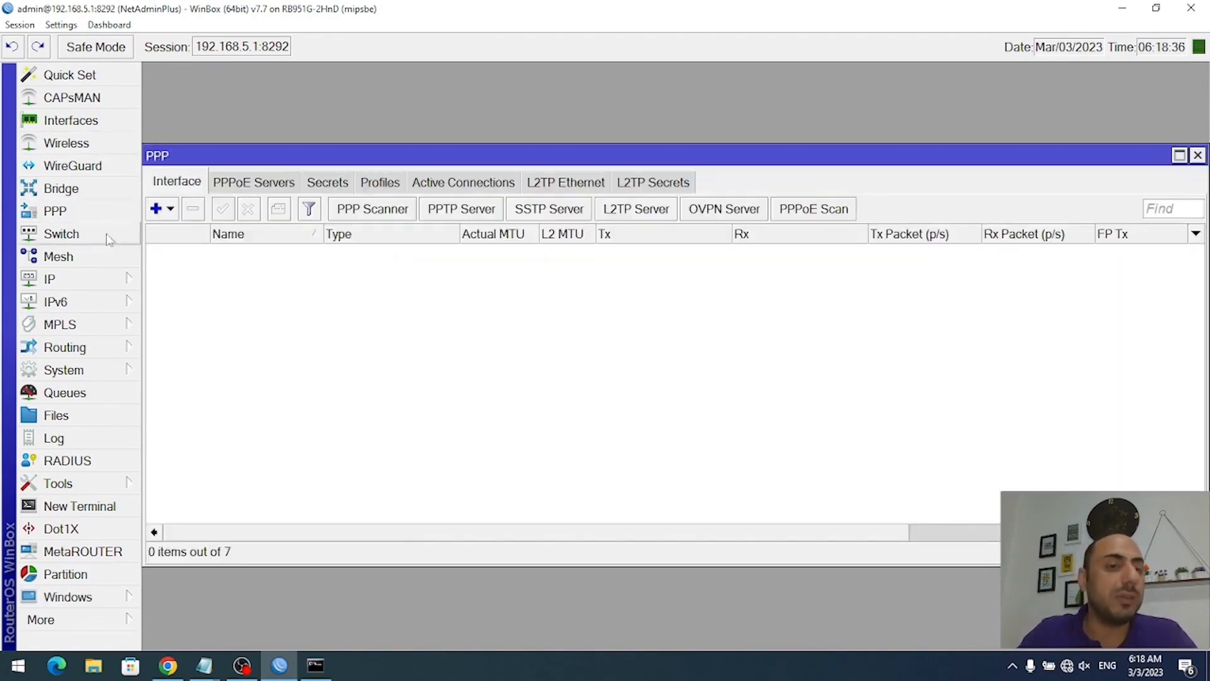
pyautogui.click(169, 209)
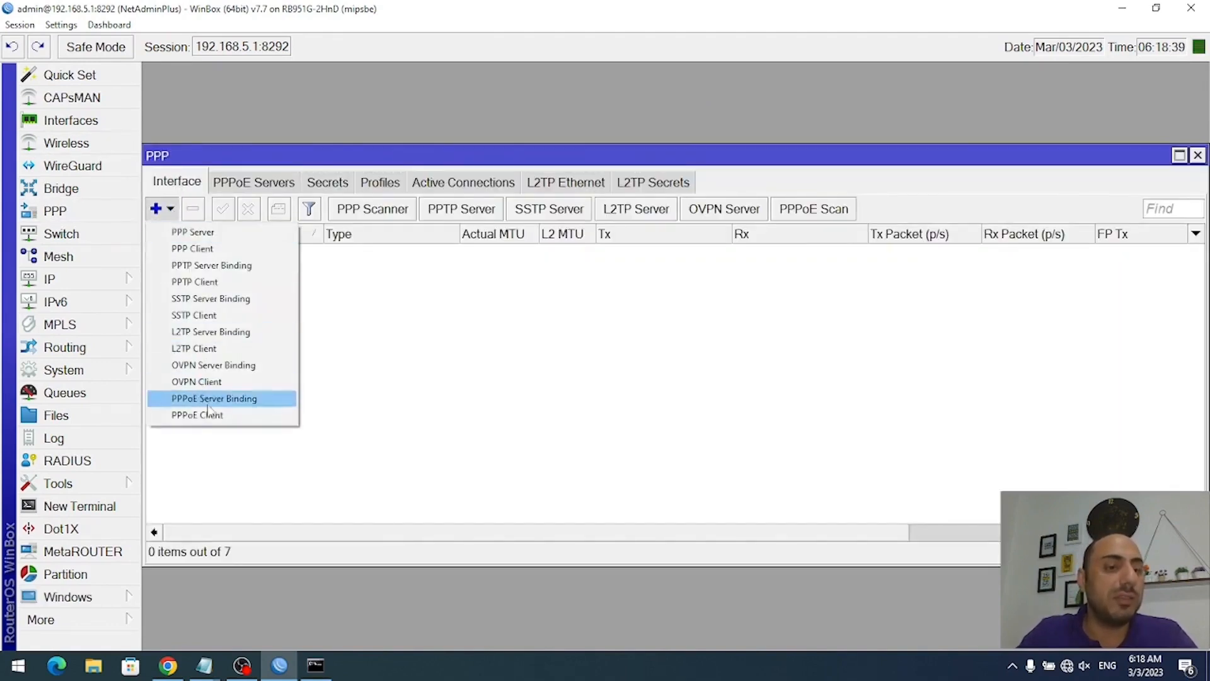
pyautogui.click(239, 416)
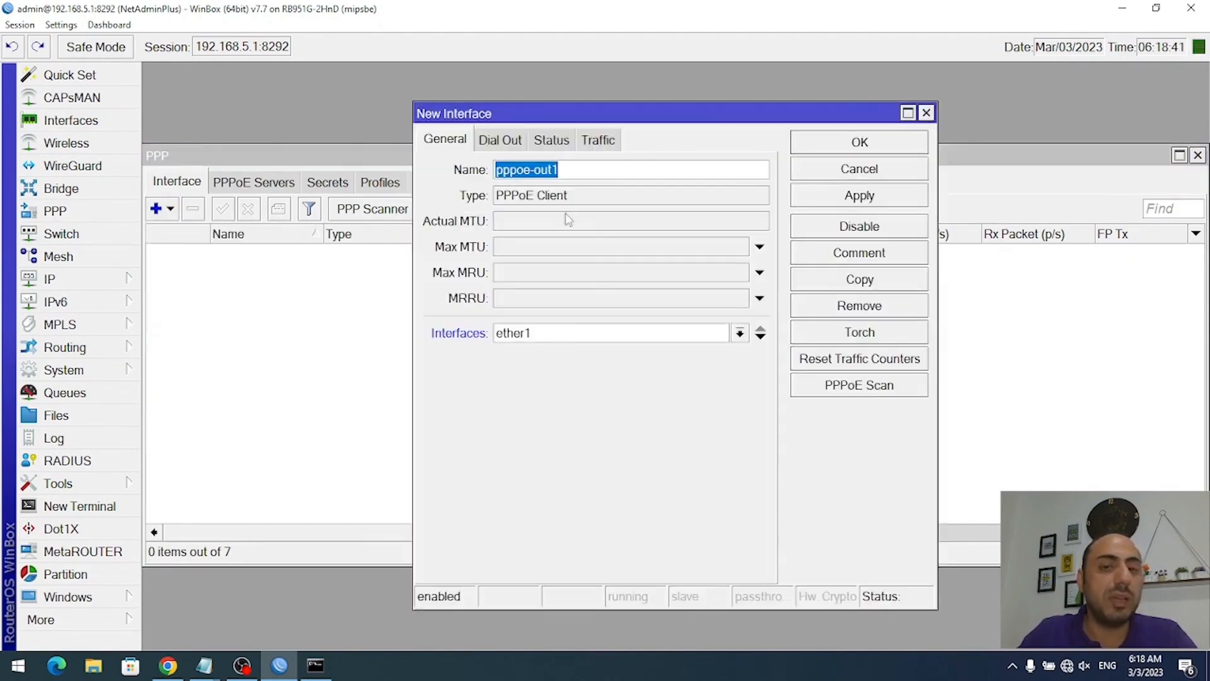
pyautogui.click(503, 139)
pyautogui.moveTo(204, 666)
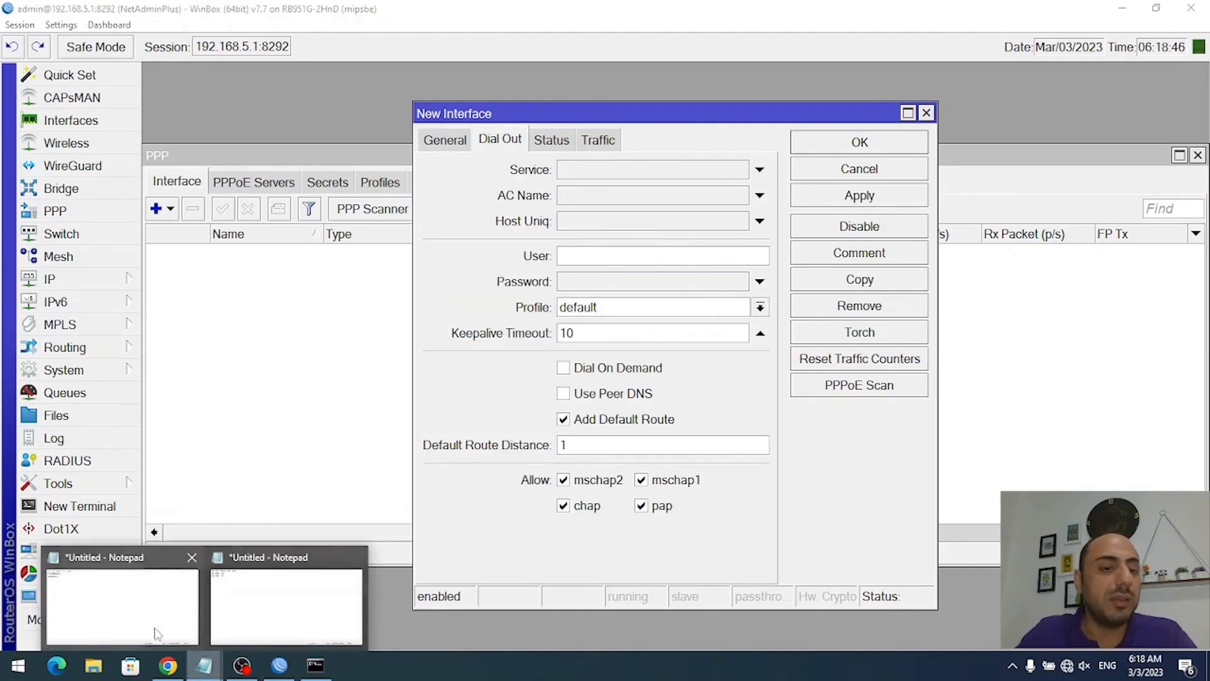
pyautogui.click(284, 602)
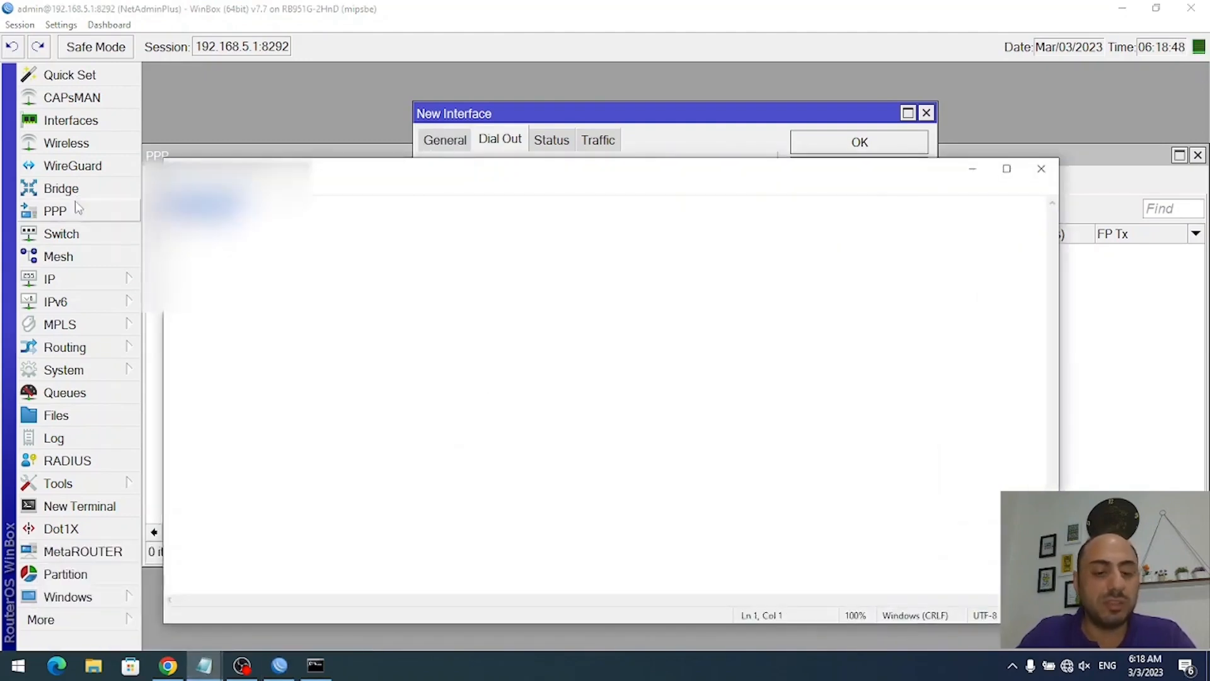
pyautogui.click(79, 209)
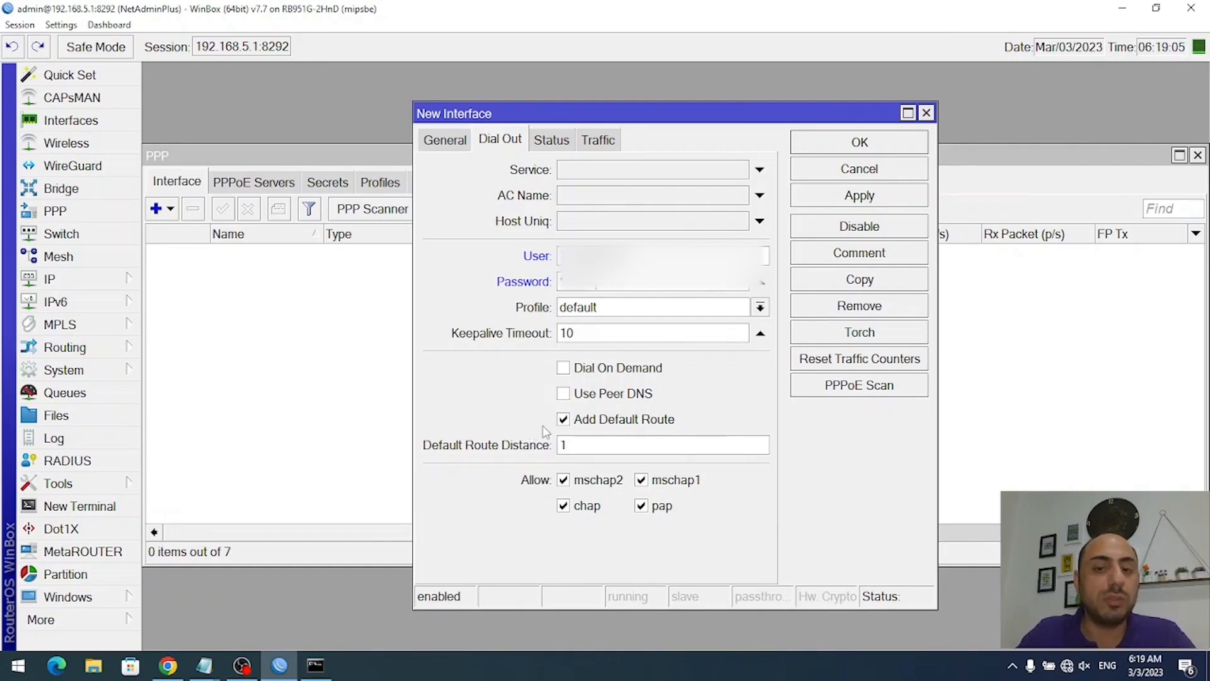
pyautogui.click(867, 200)
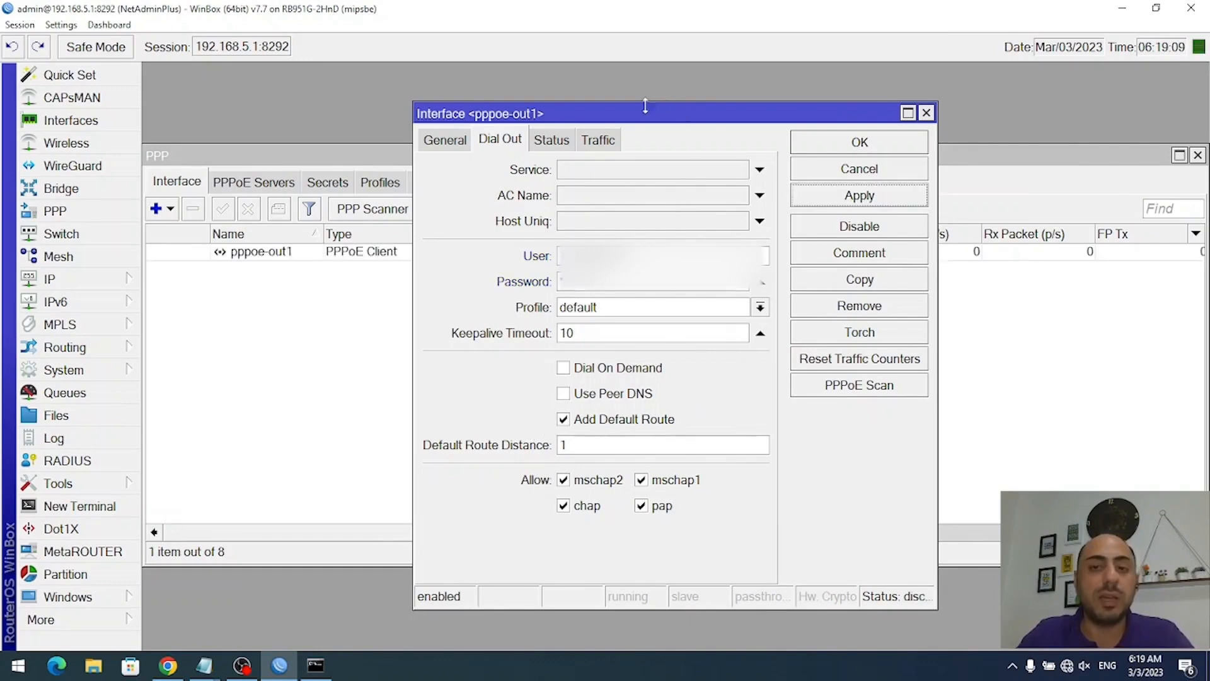
pyautogui.moveTo(647, 120); pyautogui.dragTo(411, 118)
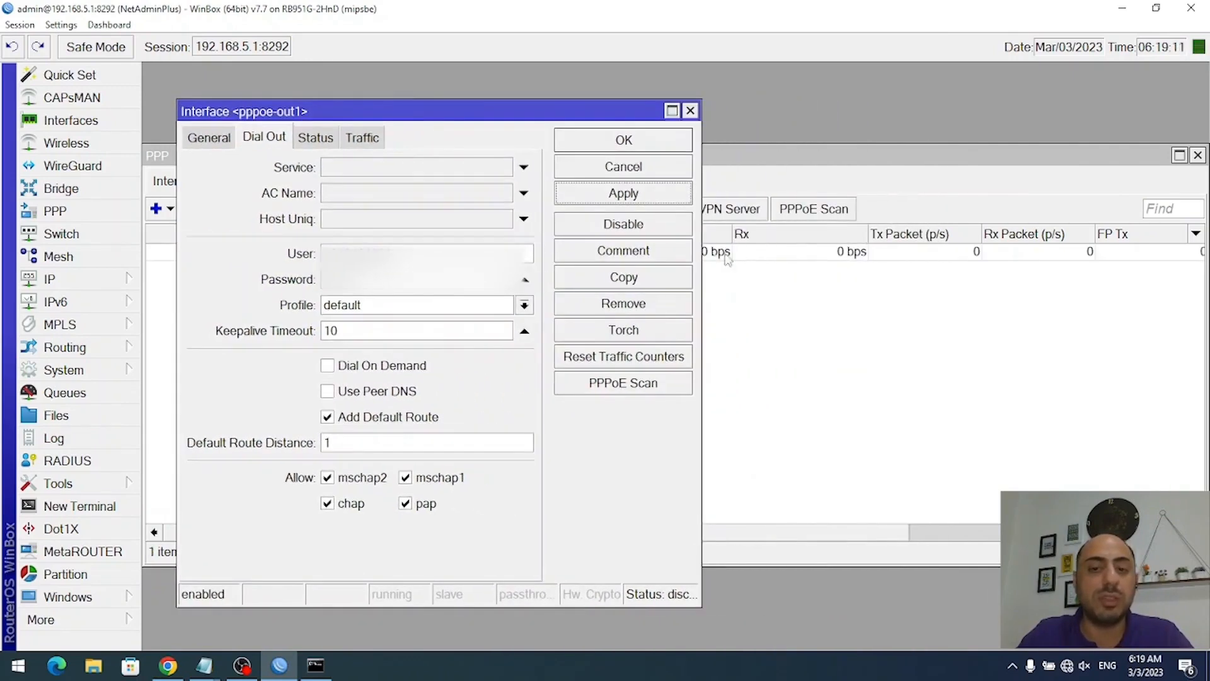
pyautogui.moveTo(701, 278); pyautogui.dragTo(969, 268)
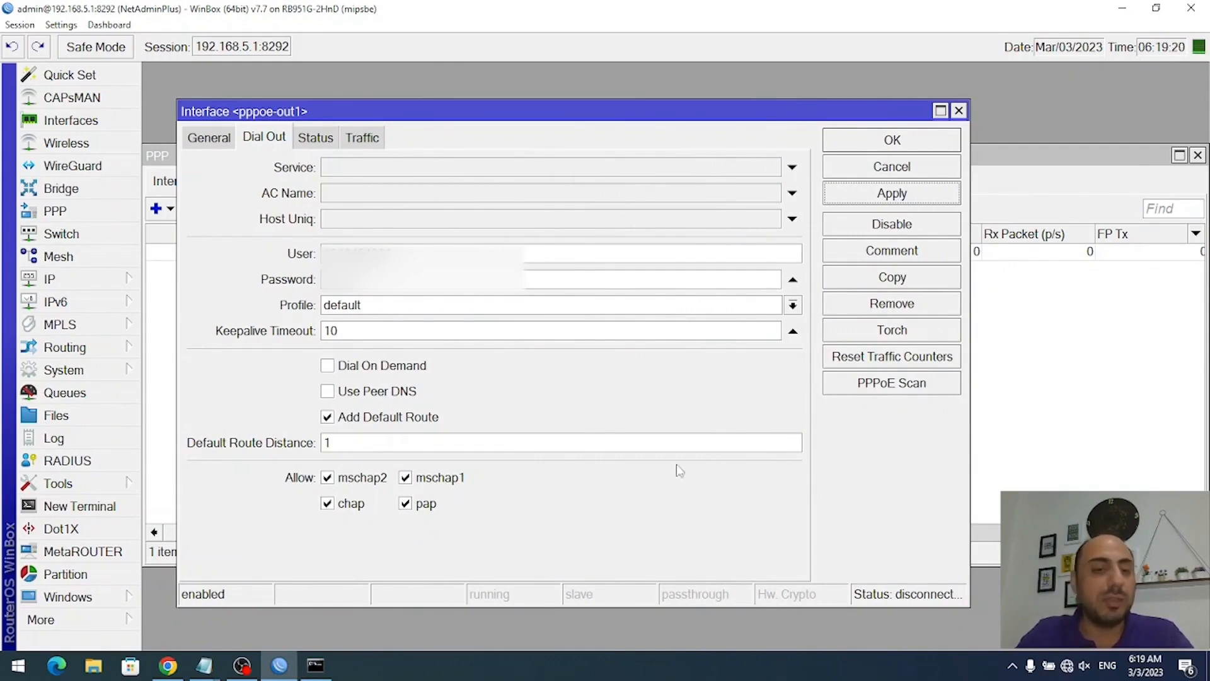
# - Disable and re-enable pppoe-out1, watching the Log until the client reports connected
pyautogui.click(91, 444)
pyautogui.click(798, 466)
pyautogui.click(659, 485)
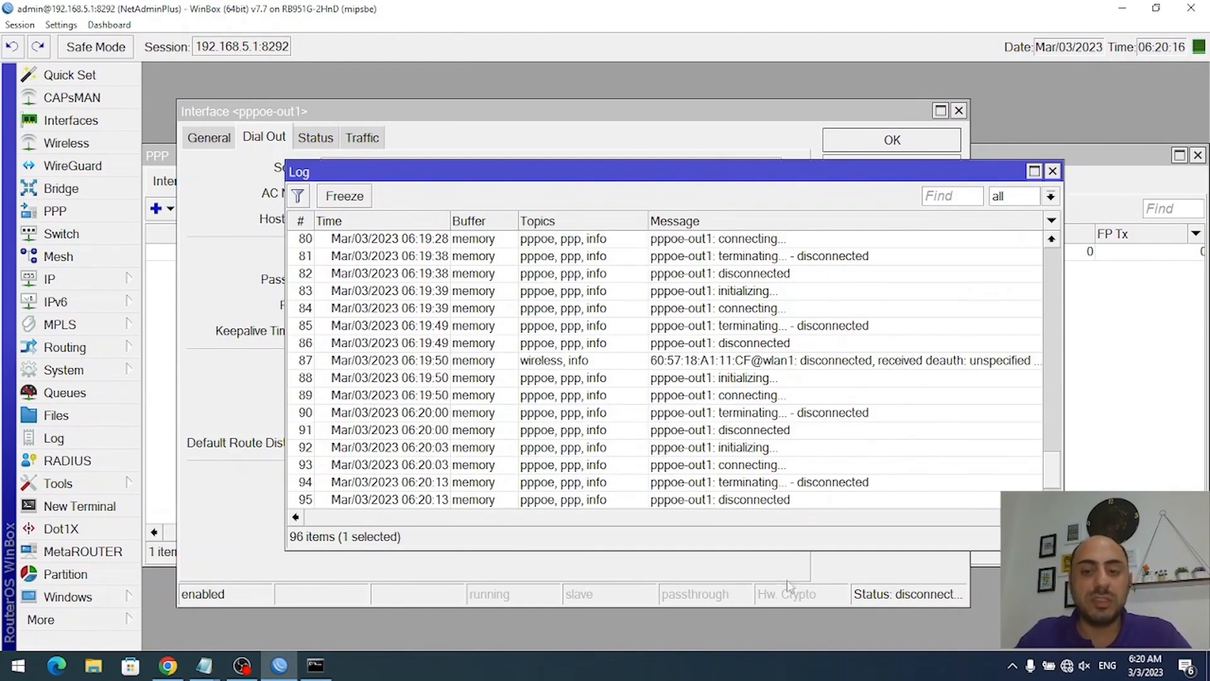
pyautogui.click(788, 585)
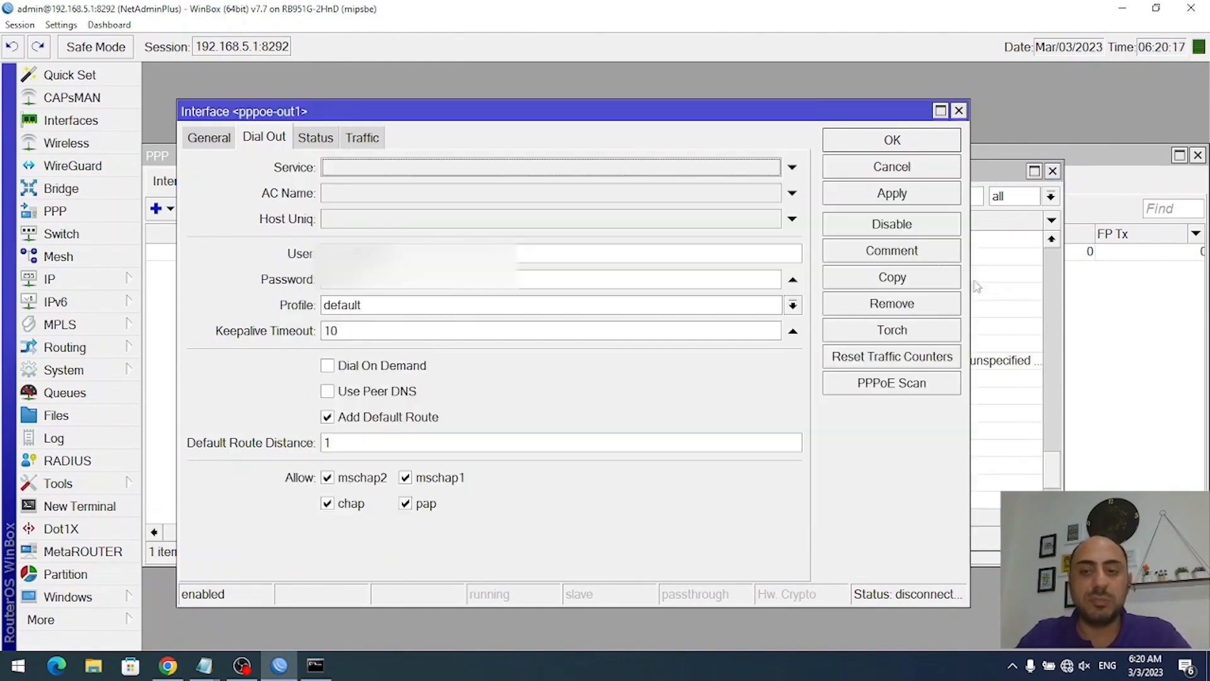
pyautogui.click(912, 227)
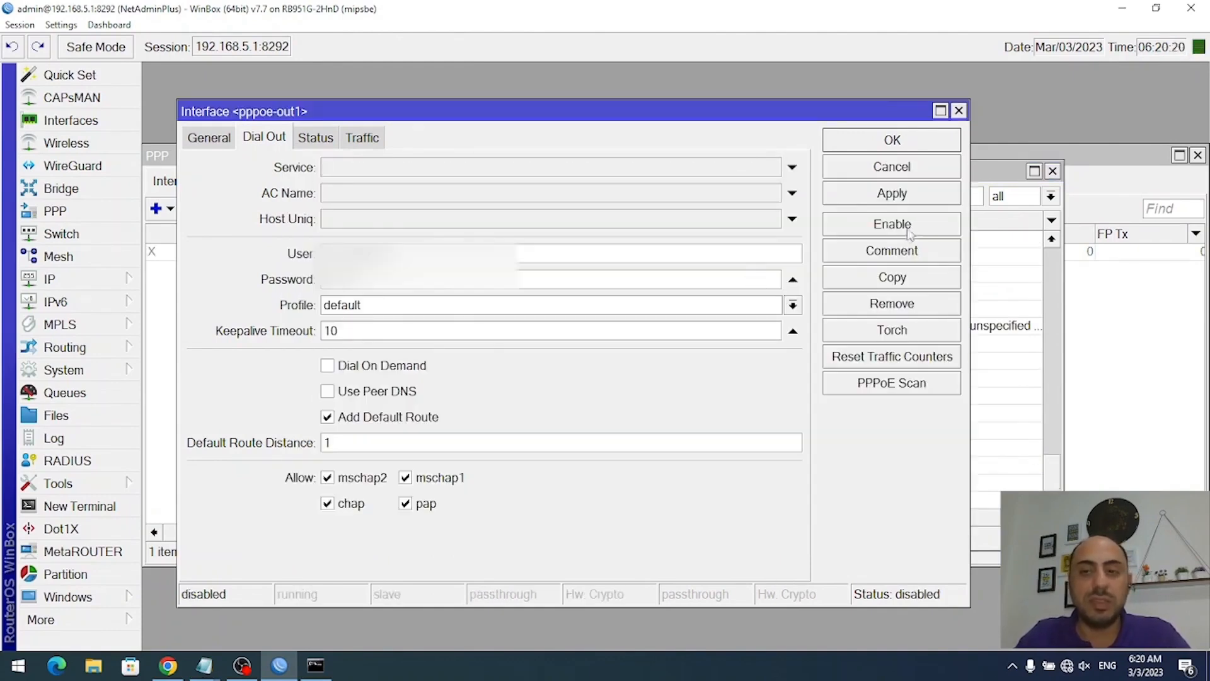
pyautogui.click(911, 226)
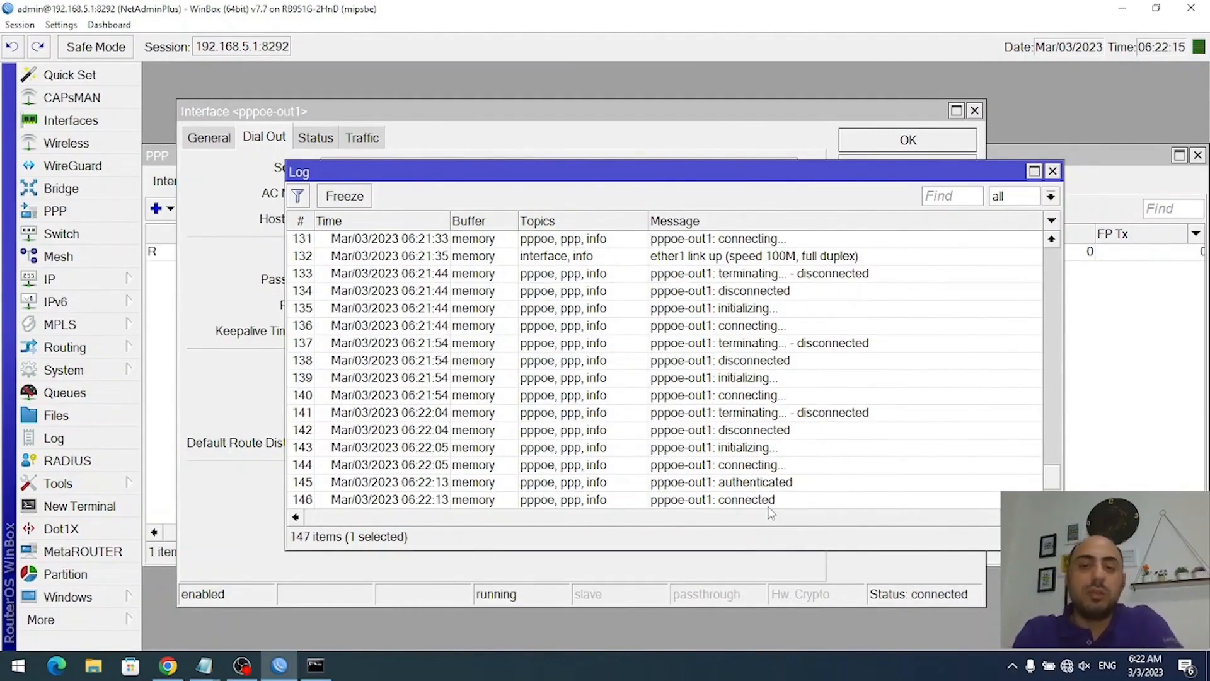
pyautogui.click(765, 505)
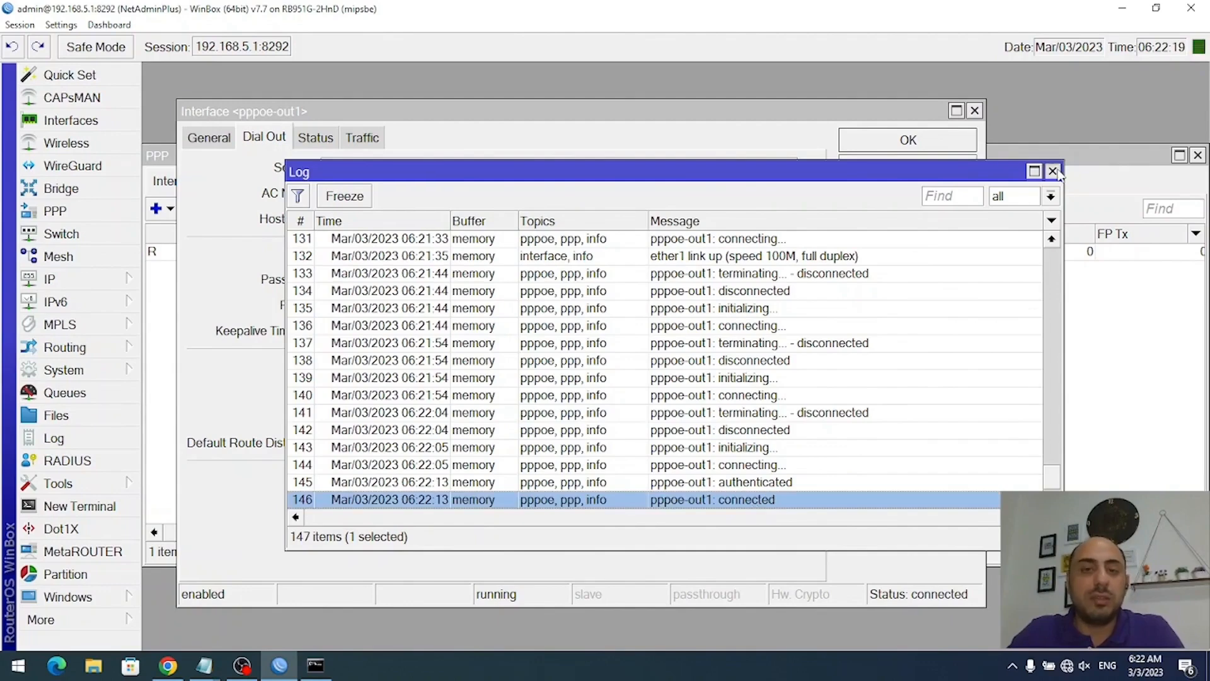
# - Check pppoe-out1's Status details, including local and remote addresses, then close its settings with OK
pyautogui.click(1053, 171)
pyautogui.click(316, 139)
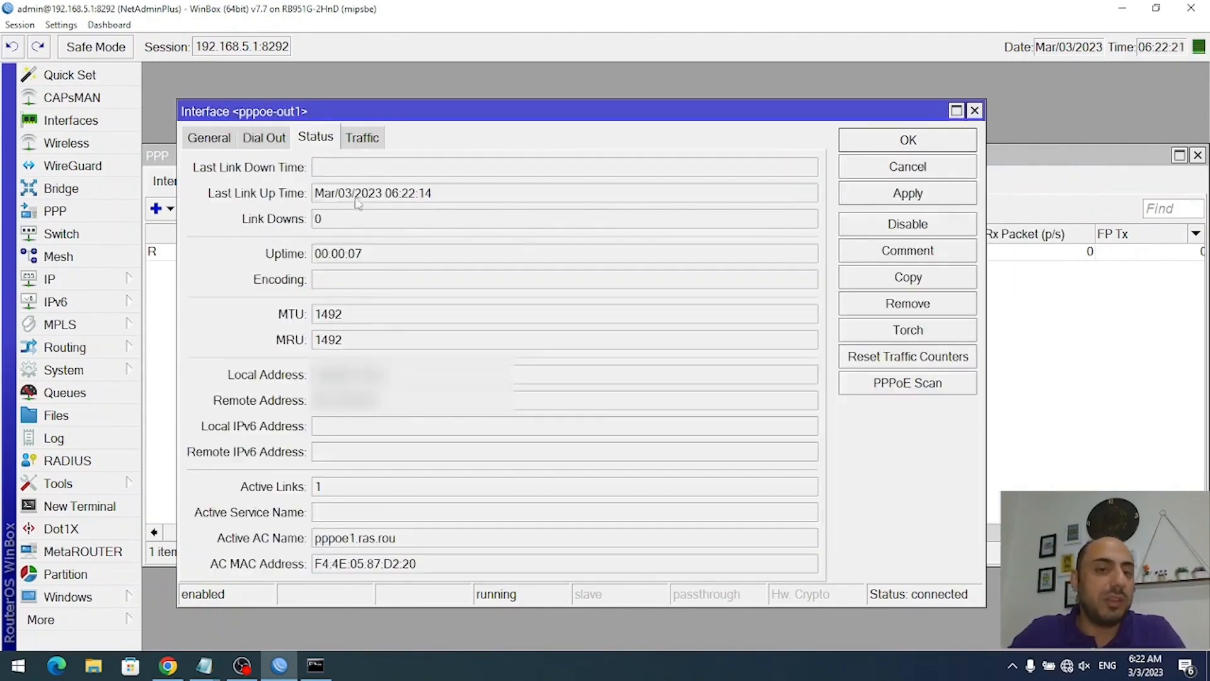
pyautogui.moveTo(394, 376); pyautogui.dragTo(311, 375)
pyautogui.moveTo(408, 404); pyautogui.dragTo(298, 392)
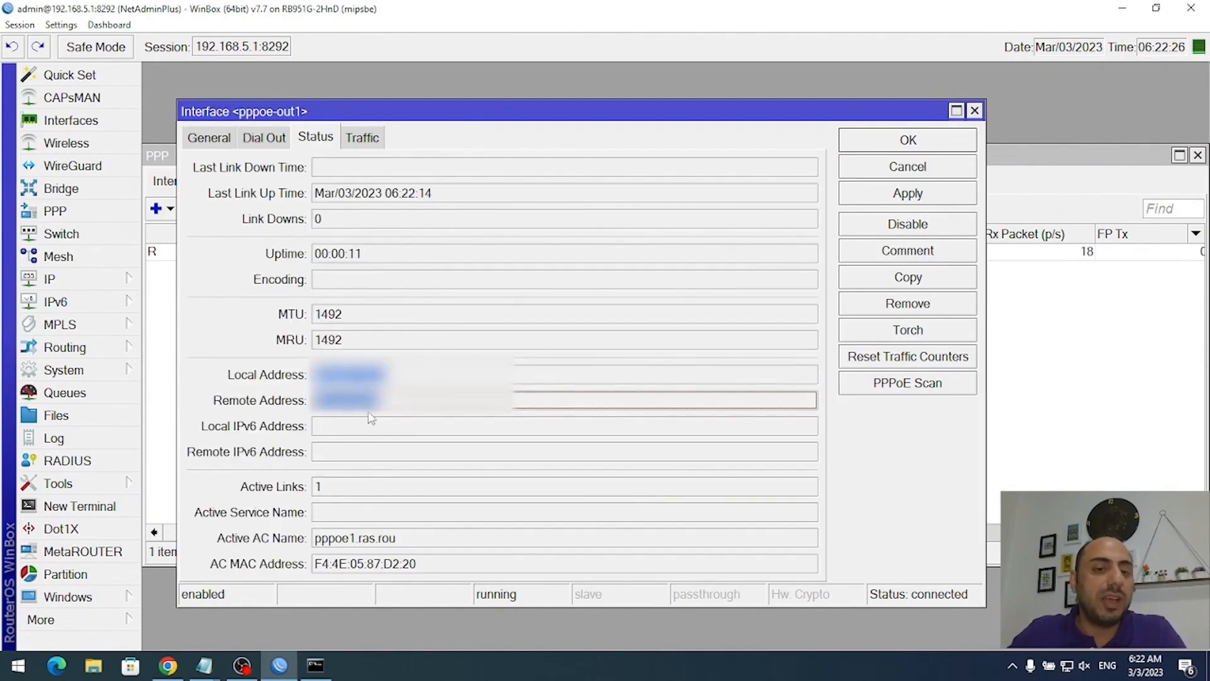
pyautogui.click(406, 402)
pyautogui.click(417, 379)
pyautogui.click(934, 148)
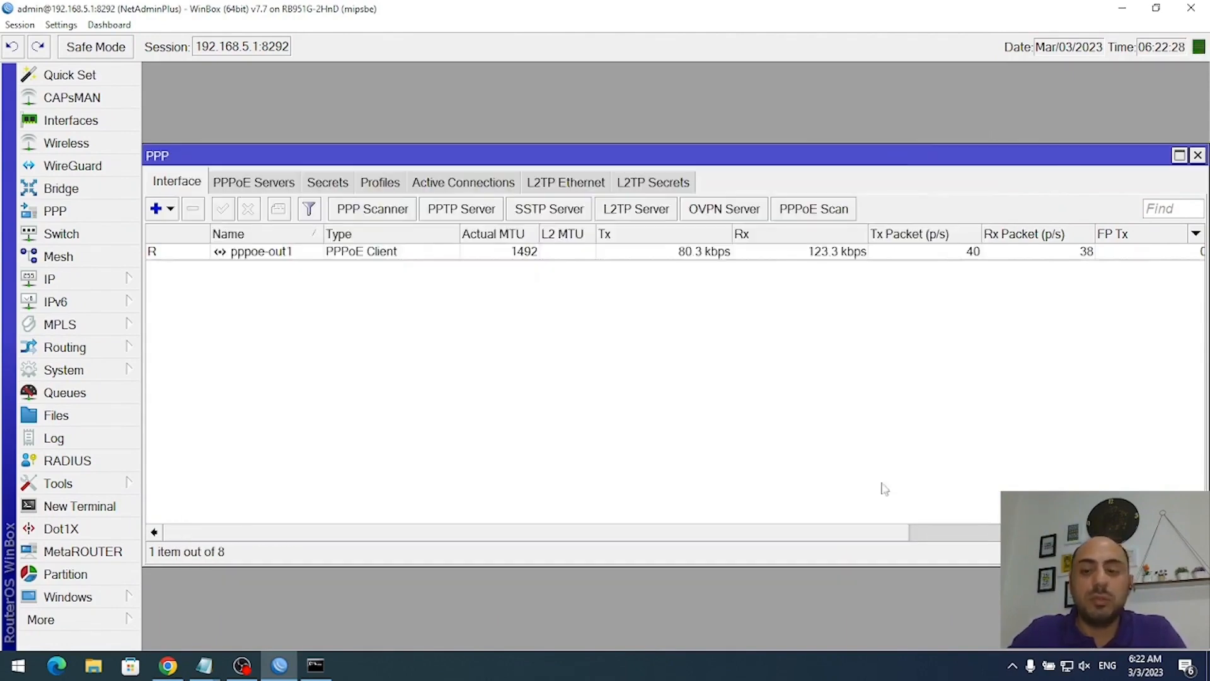
# - Rerun the ping to 8.8.8.8 in Command Prompt, getting 4 replies with 0% loss
pyautogui.click(315, 665)
pyautogui.click(574, 445)
pyautogui.press('Up')
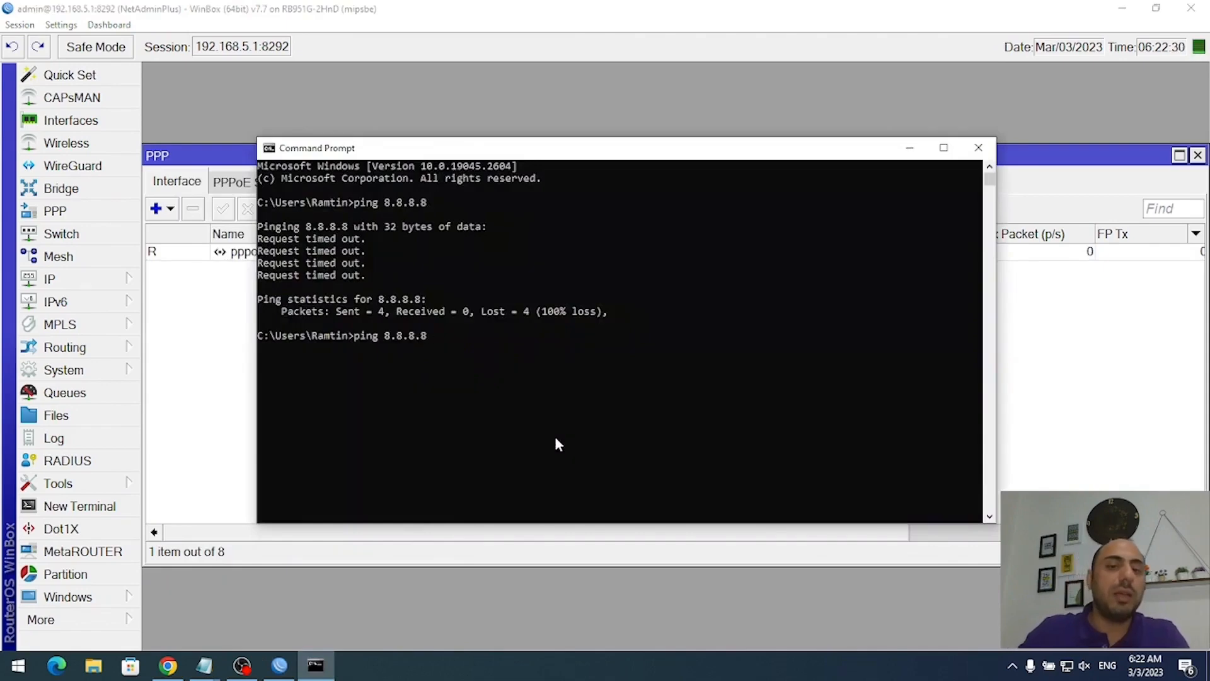
pyautogui.press('Return')
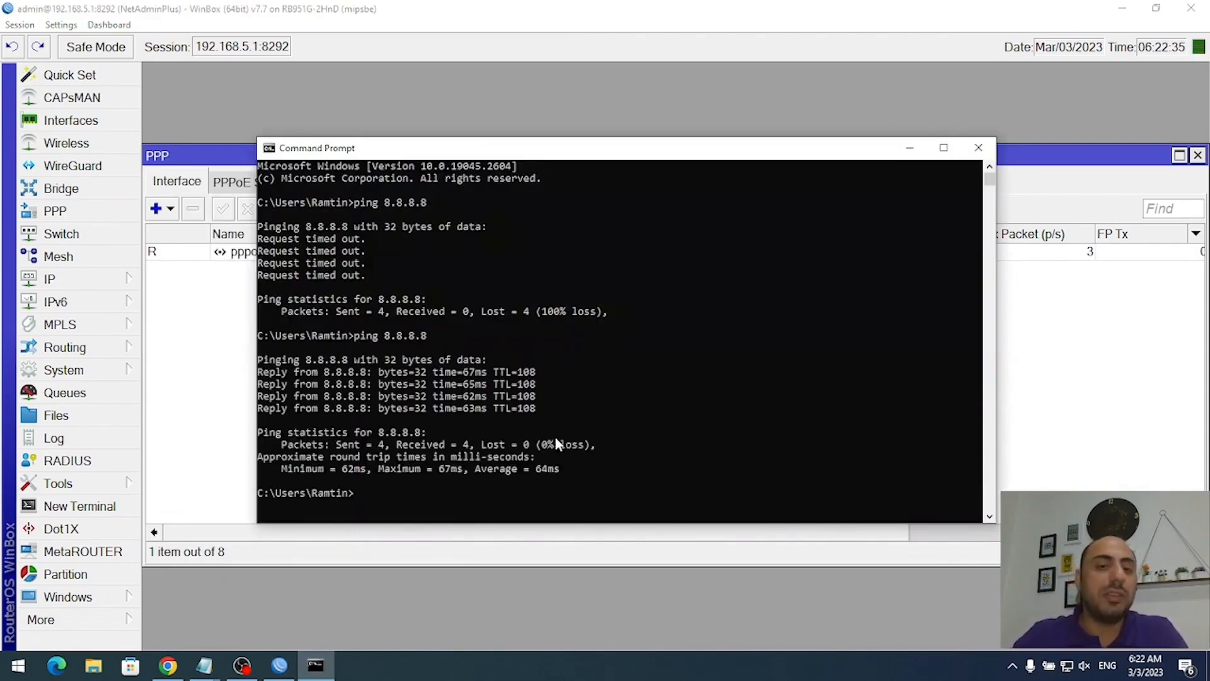
# - Close the Command Prompt console and the WinBox PPP window
pyautogui.click(517, 378)
pyautogui.click(978, 148)
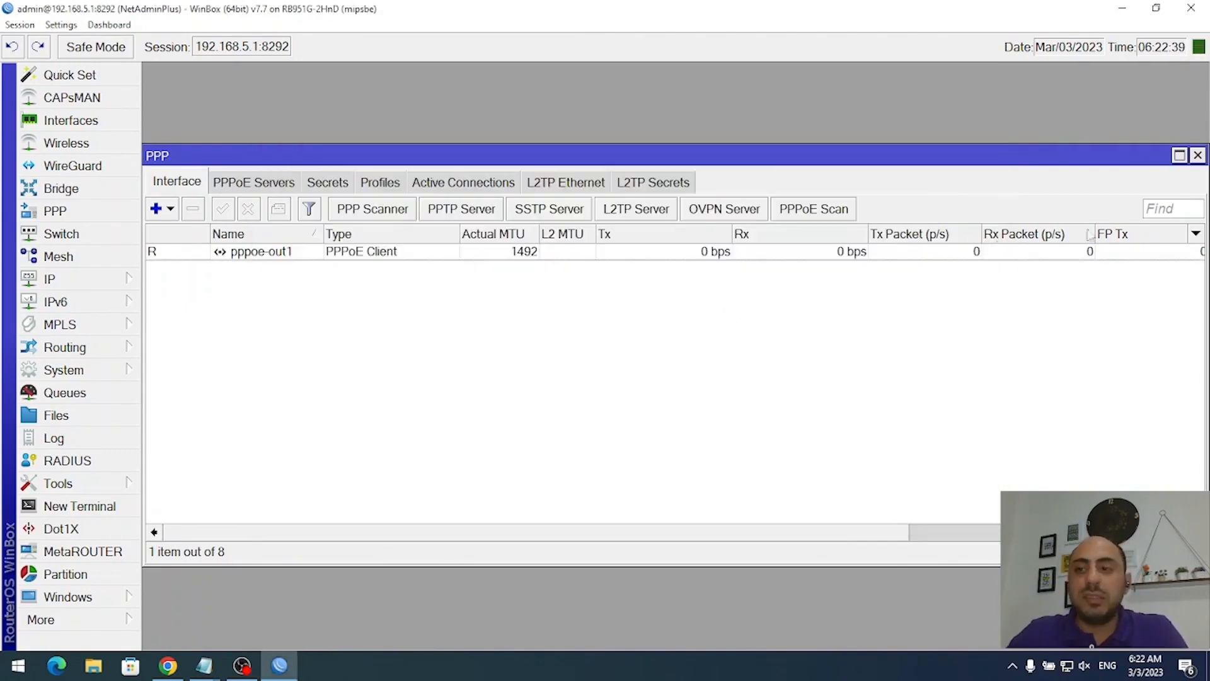
pyautogui.click(1198, 155)
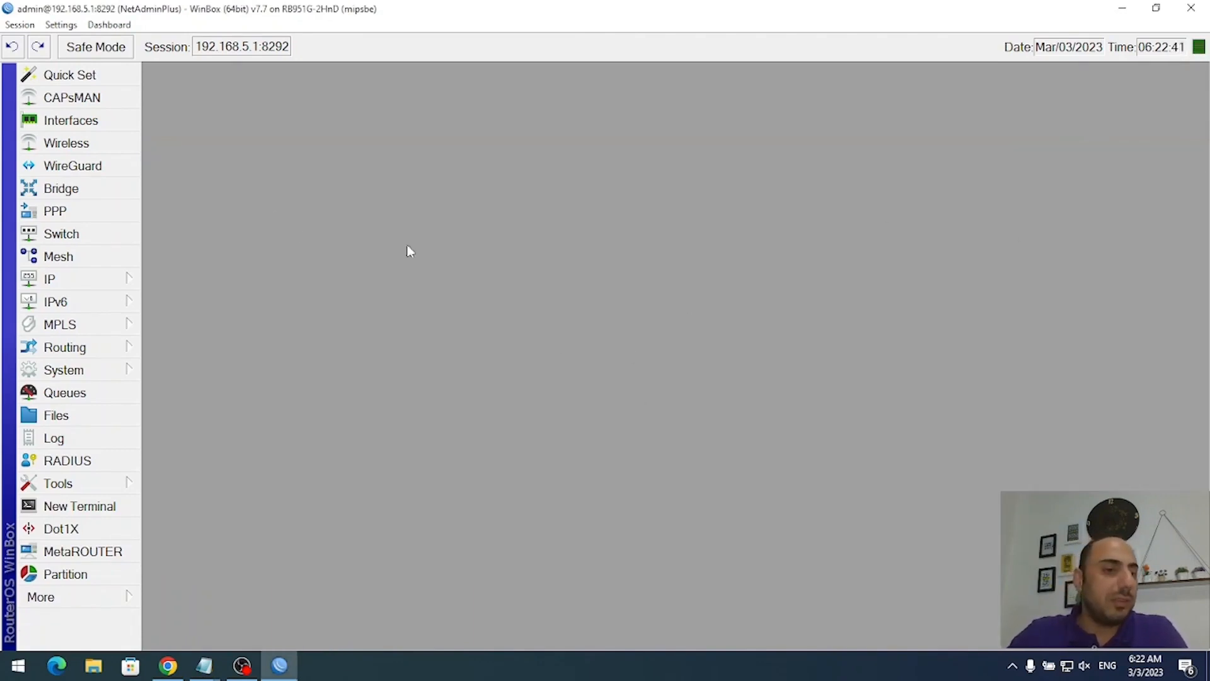